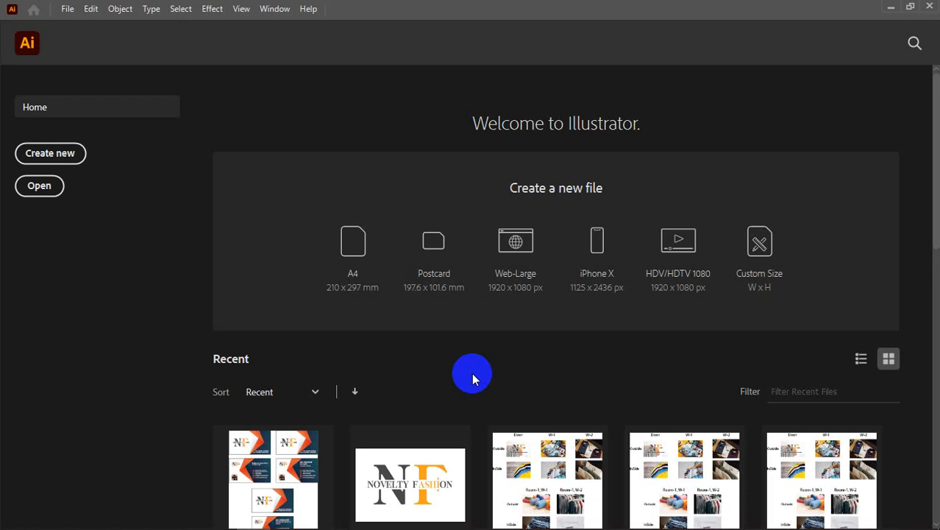
Open the recent Logo.ai document with the Novelty Fashion logo
left_click(430, 471)
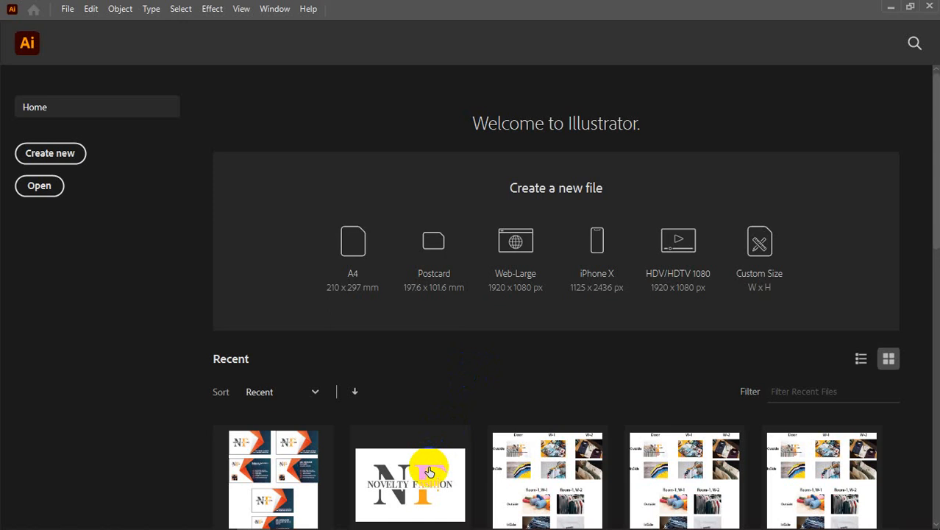
left_click(406, 466)
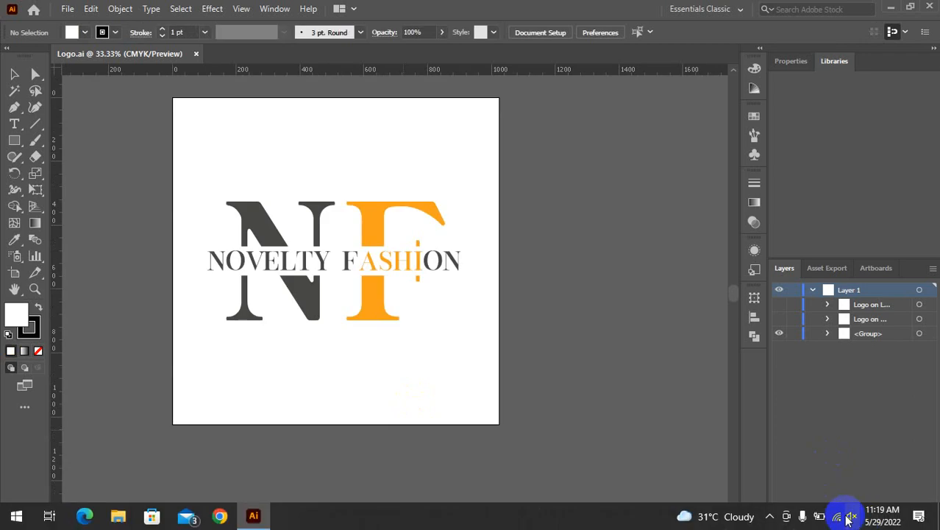
Toggle the mute setting of the system's display audio output
left_click(850, 517)
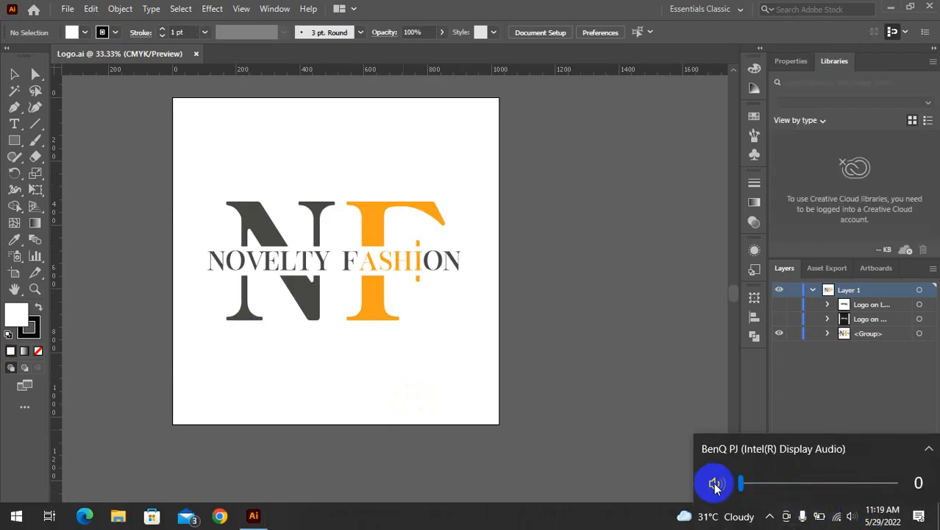
left_click(715, 483)
left_click(602, 331)
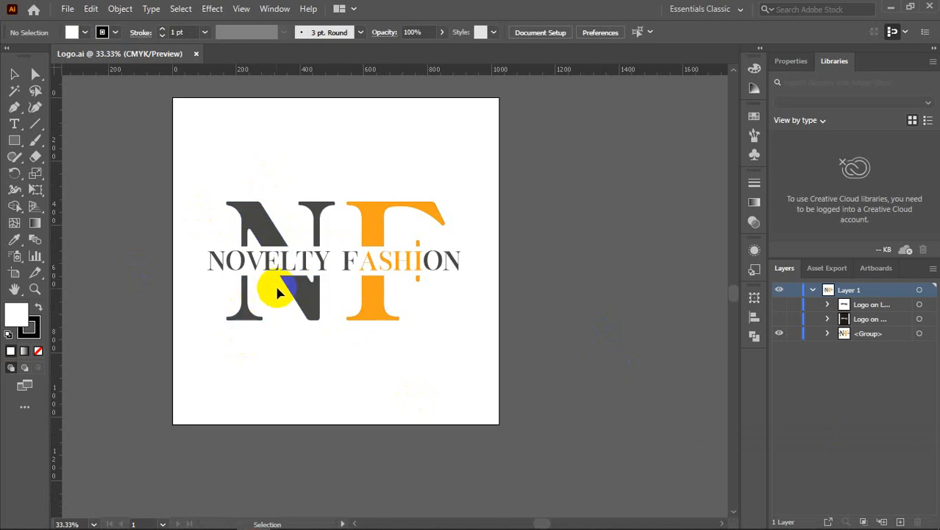
Examine the shapes and edges of the NF letters and the Novelty Fashion wordmark up close
scroll(279, 291, "up", 1)
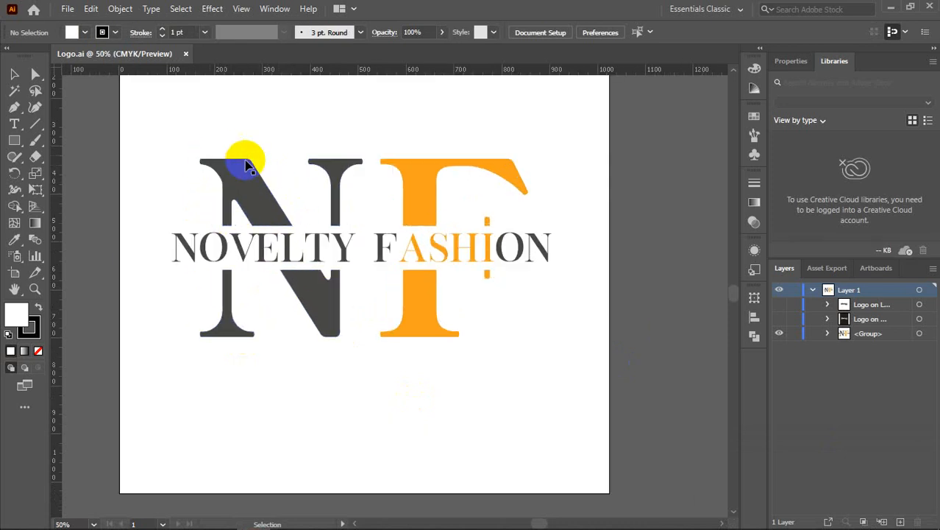
scroll(248, 179, "up", 2)
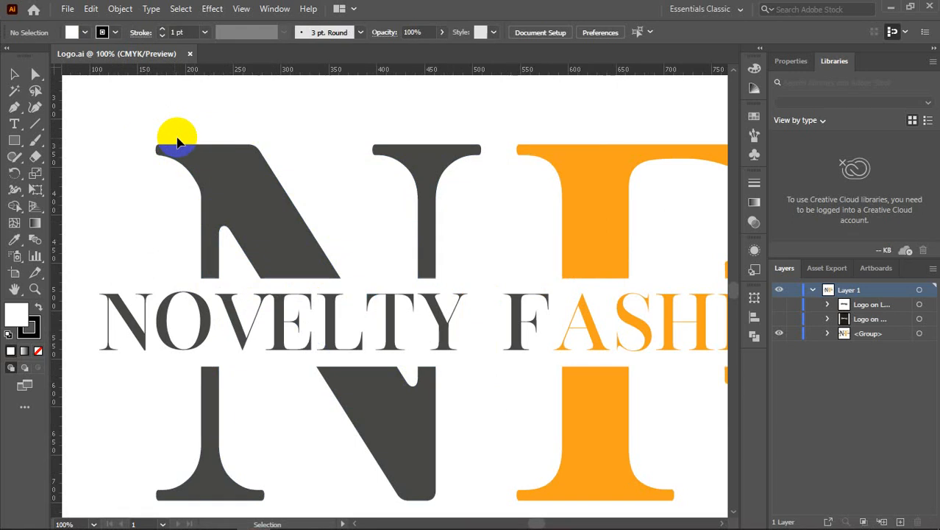
scroll(184, 155, "down", 4)
scroll(213, 182, "up", 1)
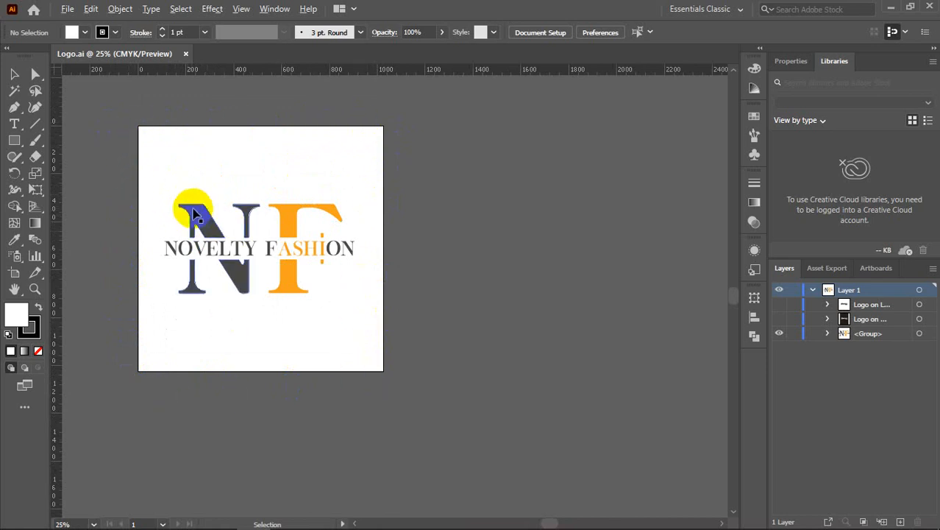
scroll(195, 210, "up", 9)
scroll(276, 230, "down", 5)
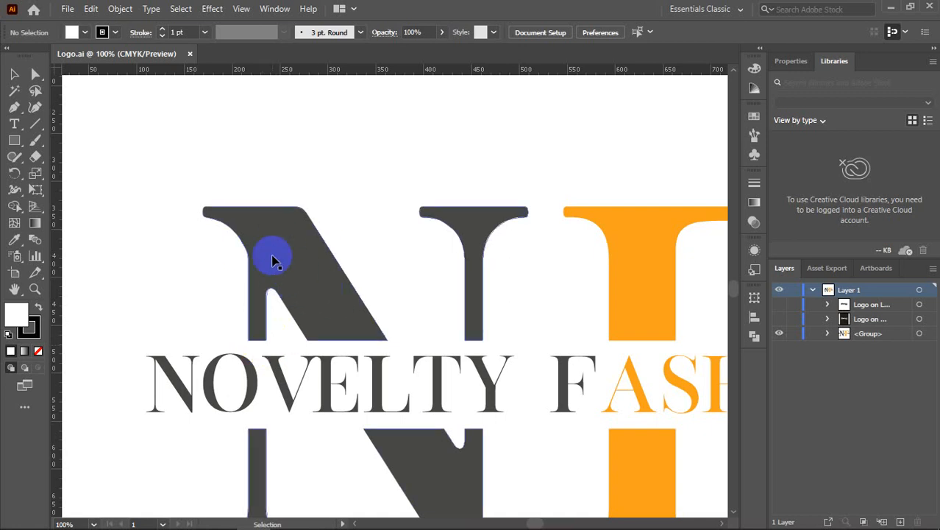
key("space")
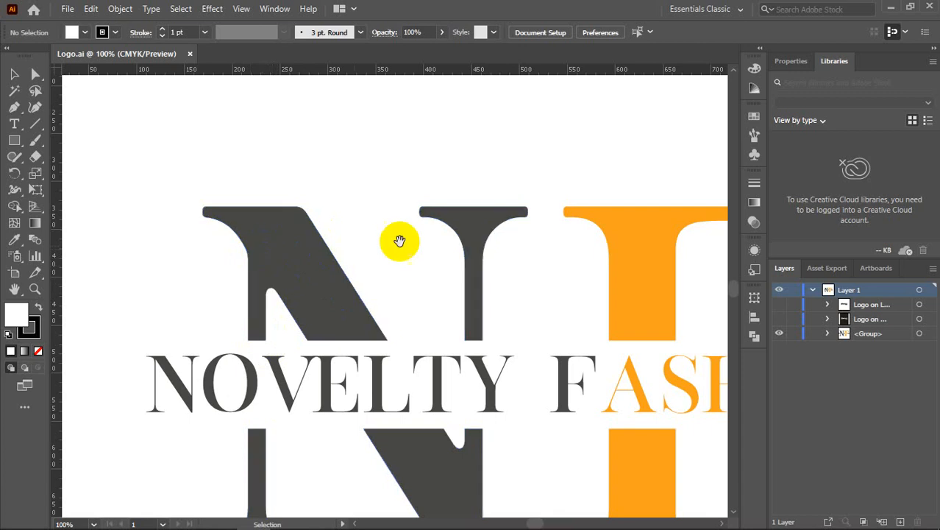
left_click_drag(400, 241, 185, 250)
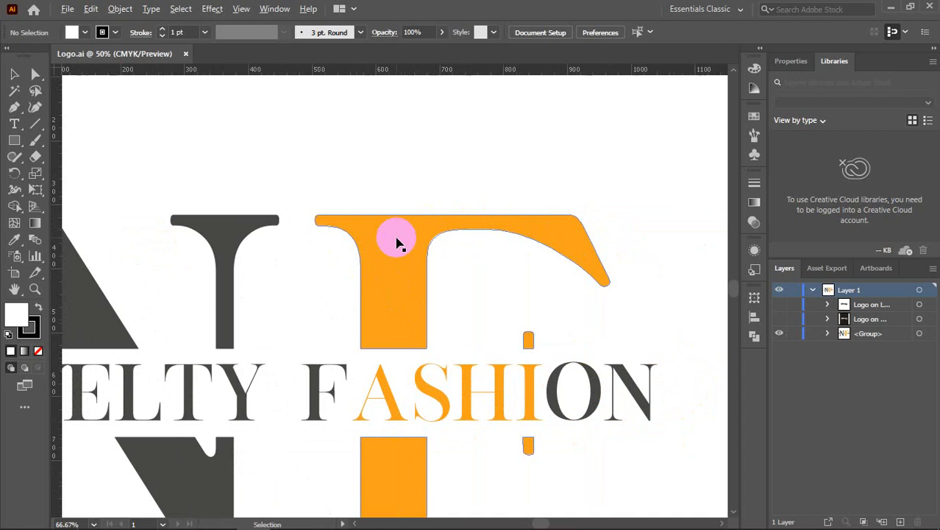
scroll(397, 243, "down", 3)
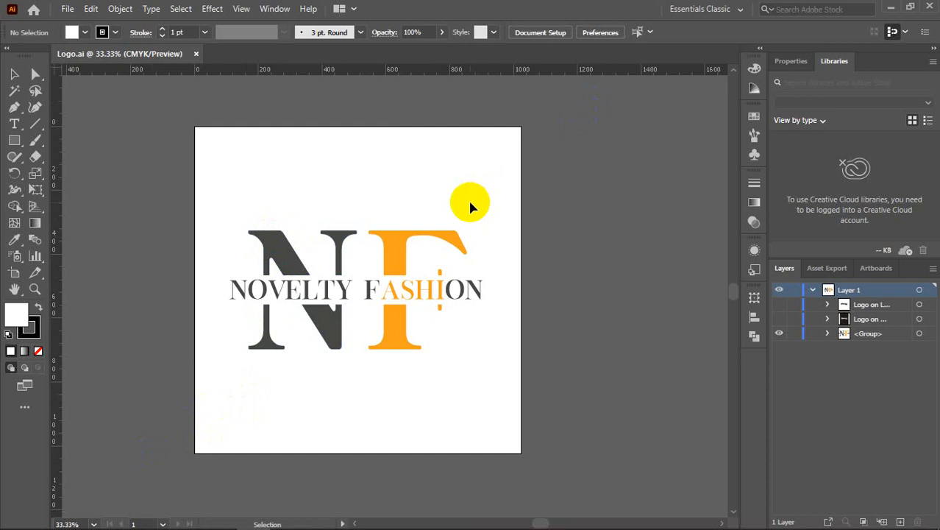
Select the whole logo group and inspect its outlines
left_click(281, 254)
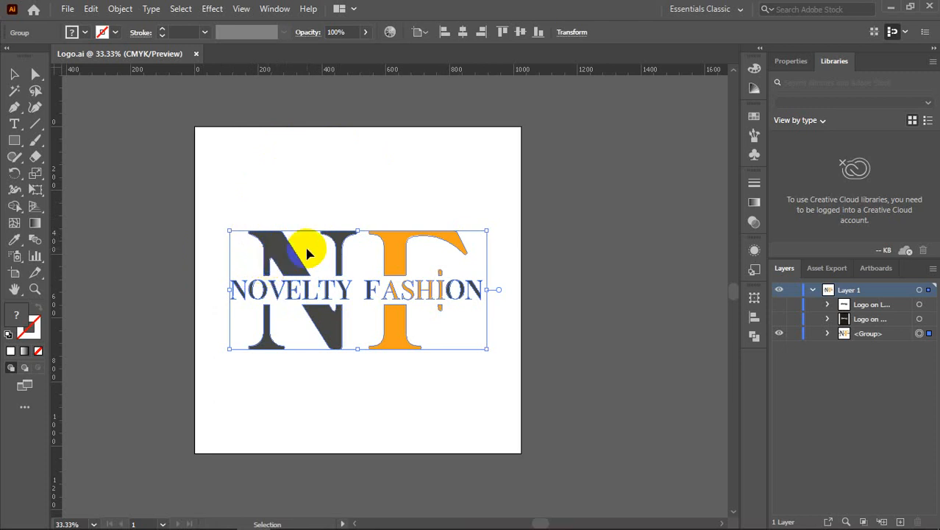
scroll(296, 286, "up", 2)
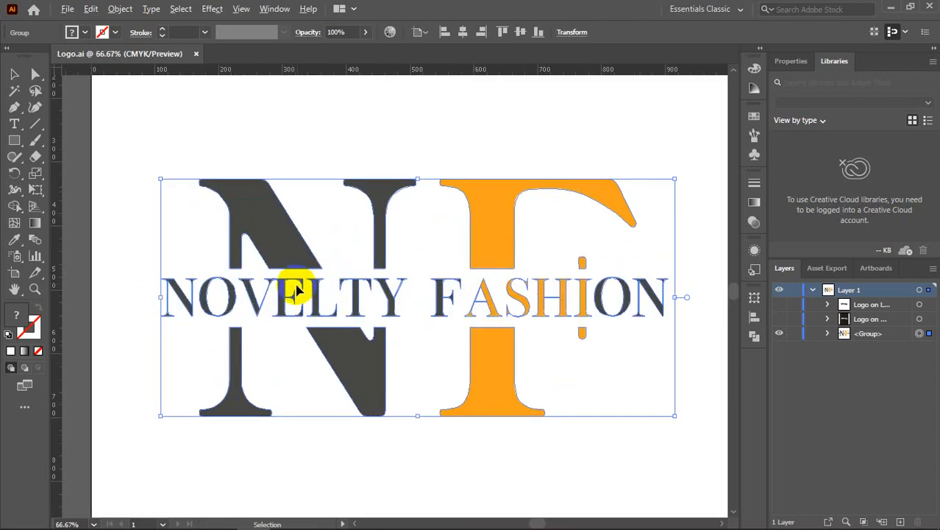
scroll(294, 289, "down", 3)
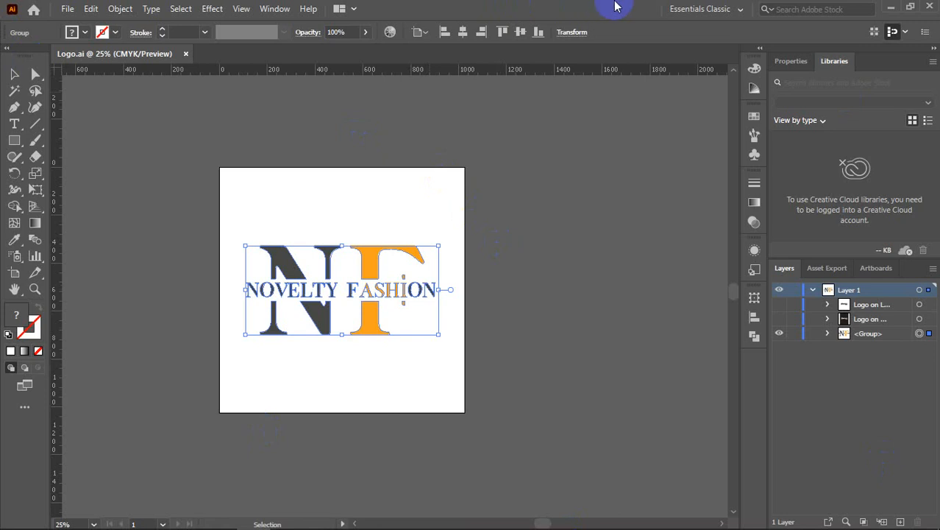
Close the logo document and create a new 47.6 x 50 in CMYK document at 300 ppi
key("ctrl+w")
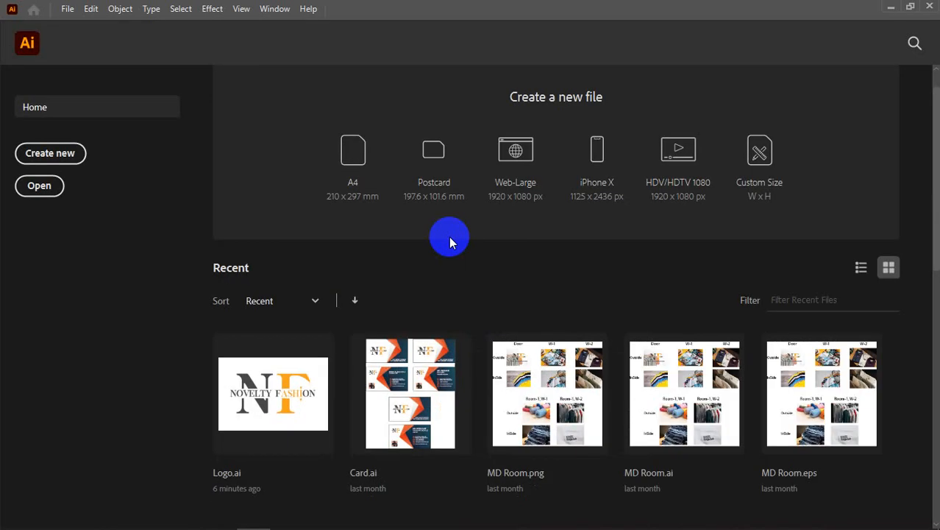
left_click(74, 153)
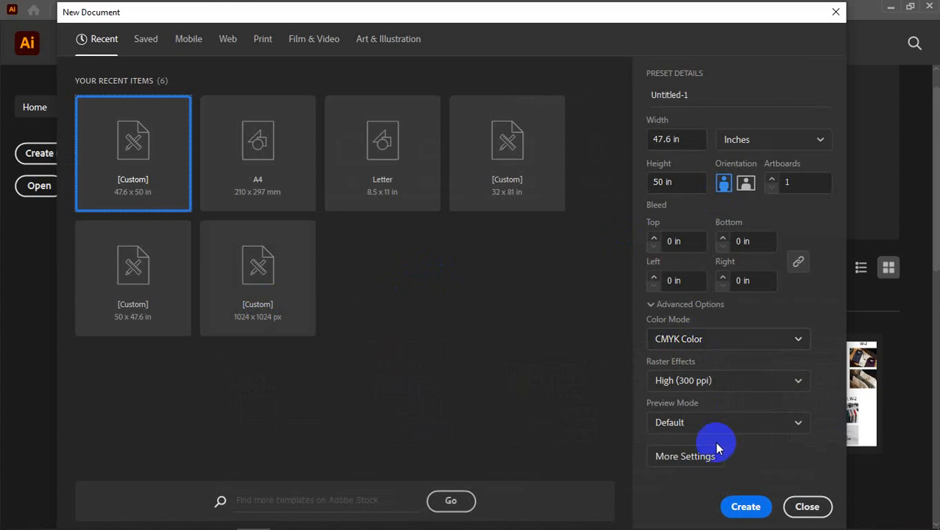
left_click(747, 506)
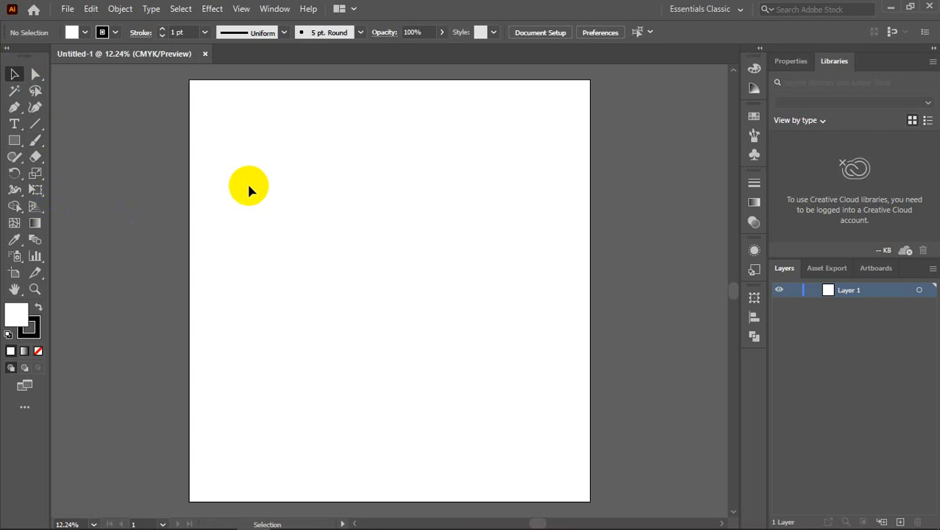
Activate the Direct Selection tool and view the other tools grouped with it
left_click(36, 76)
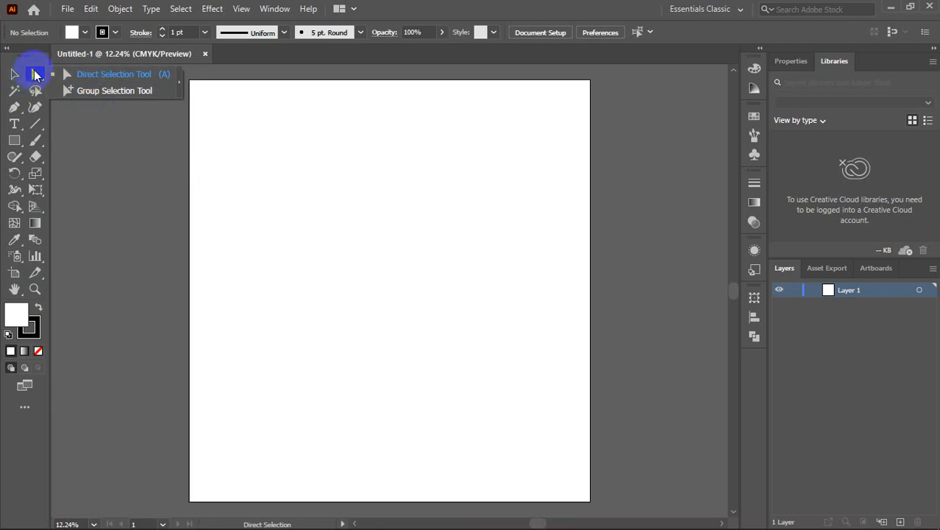
left_click(35, 74)
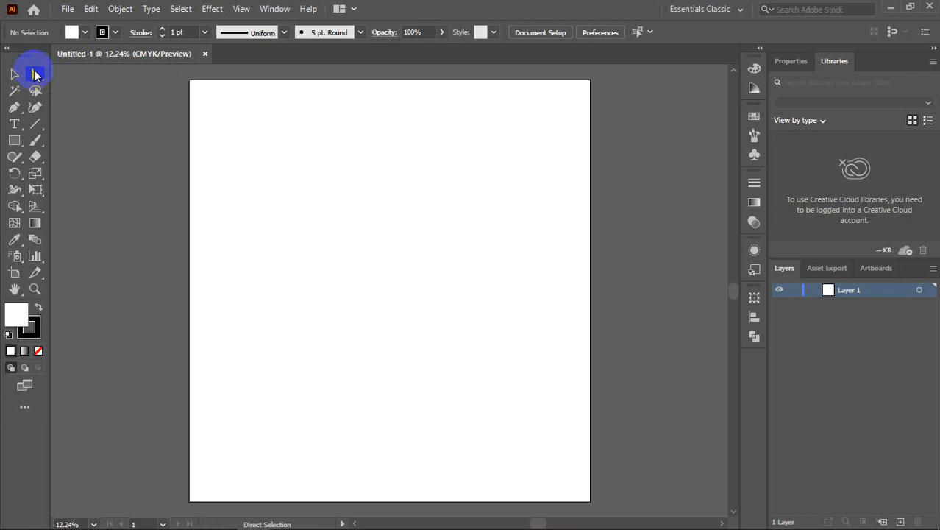
left_click(34, 70)
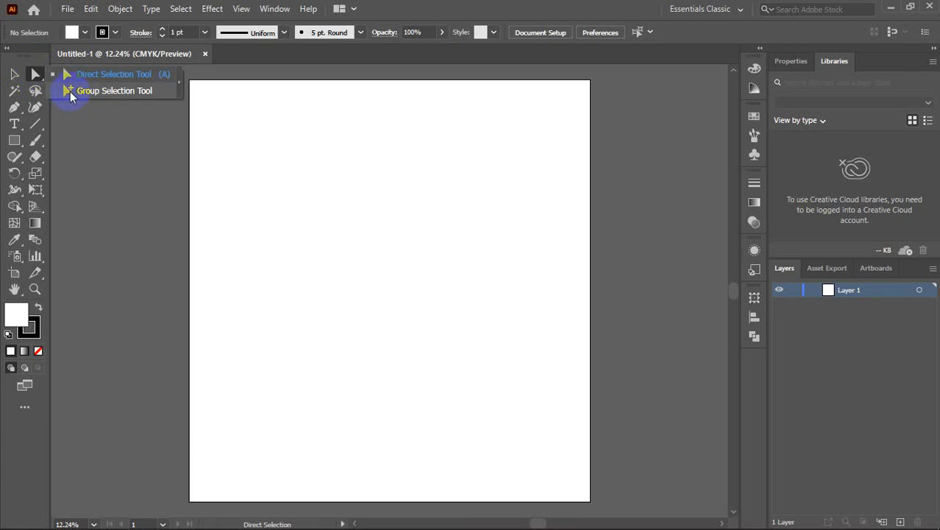
left_click(244, 76)
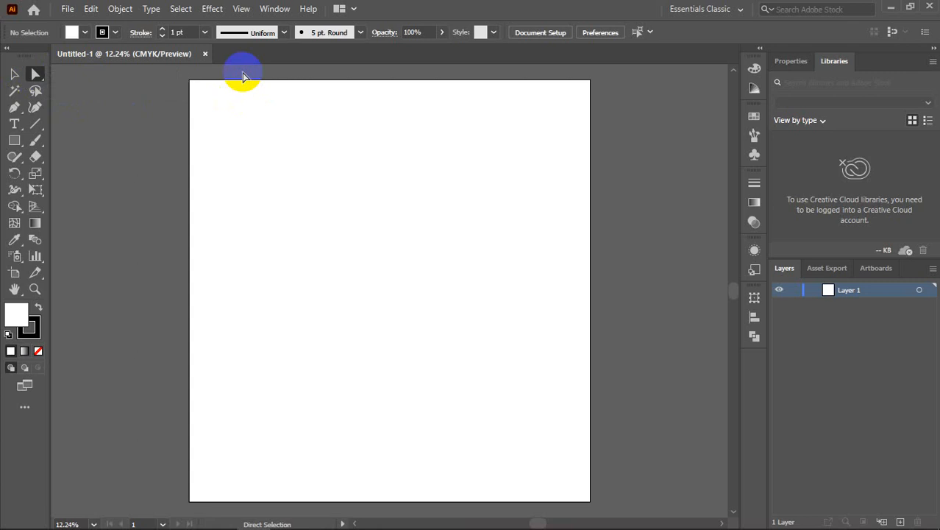
left_click(16, 313)
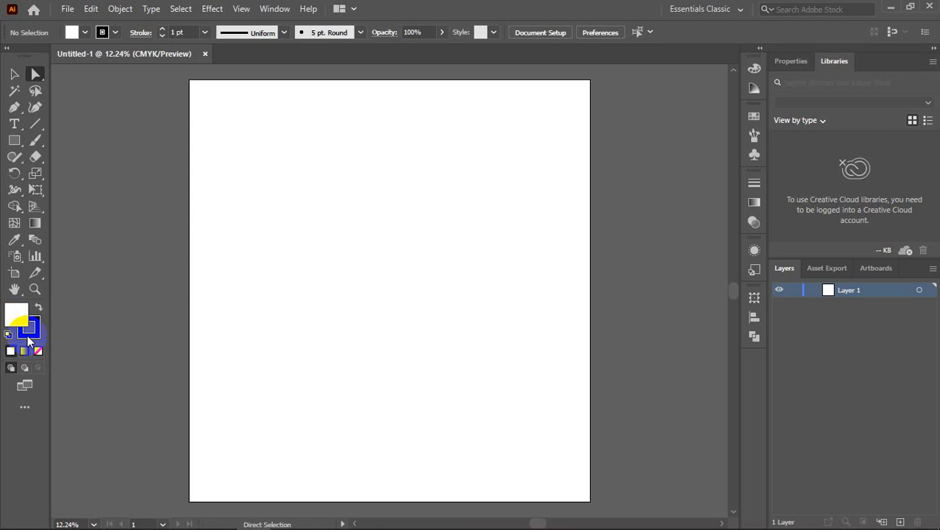
left_click(20, 320)
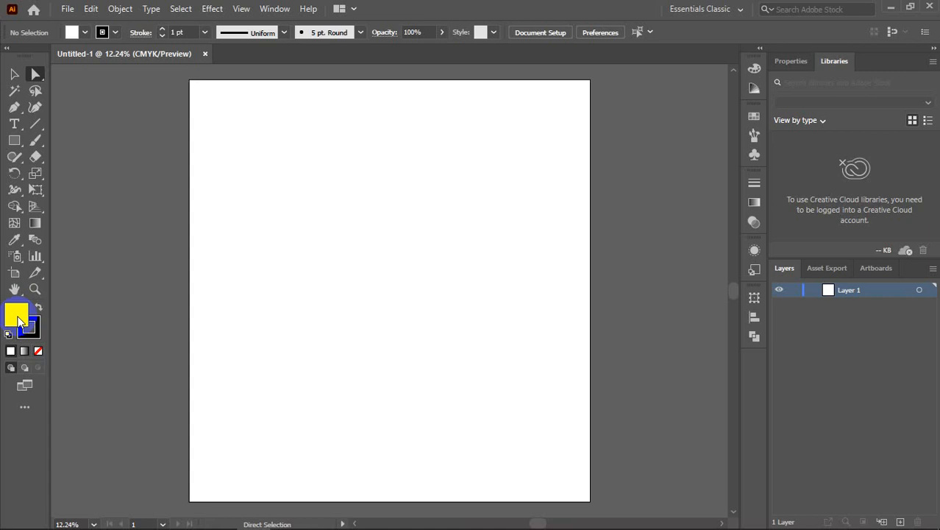
double_click(17, 317)
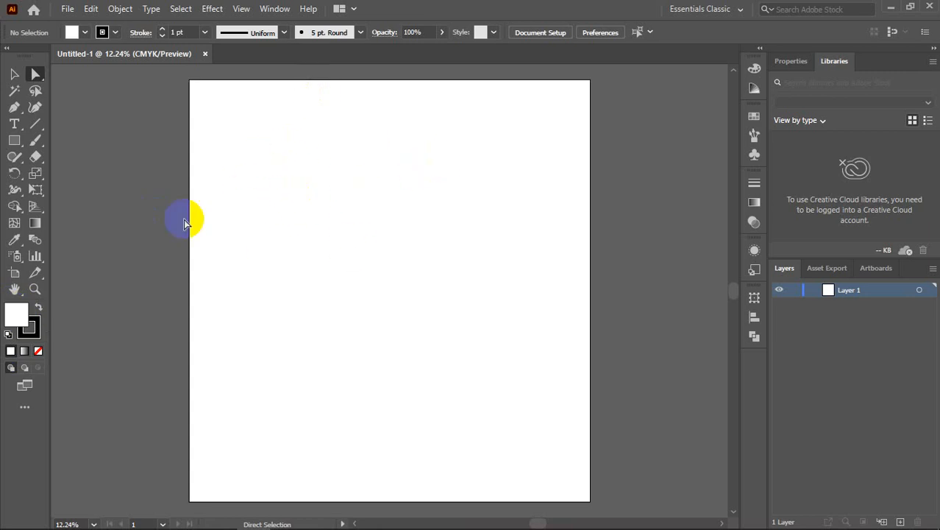
Draw a nearly square rectangle in the upper middle of the artboard, fill it with red and deselect it
left_click(13, 149)
left_click_drag(339, 144, 496, 312)
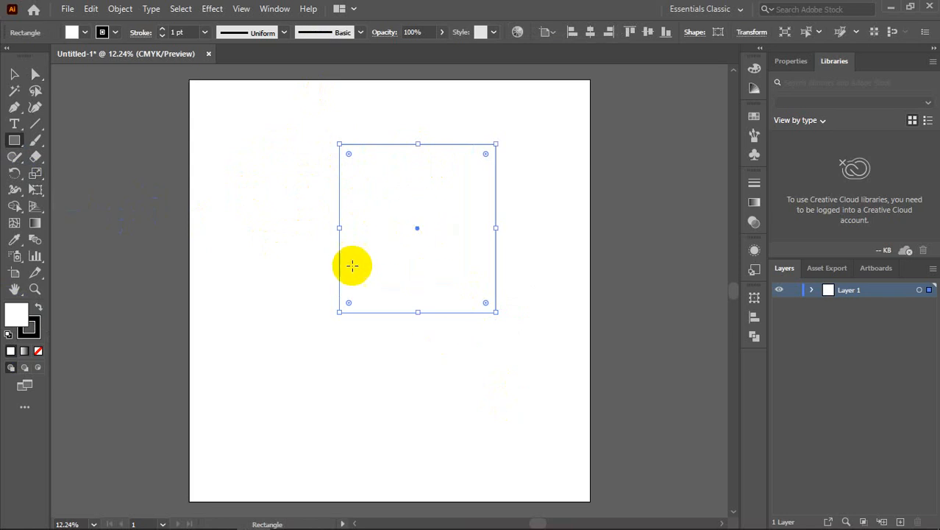
double_click(26, 316)
left_click(438, 203)
left_click(615, 185)
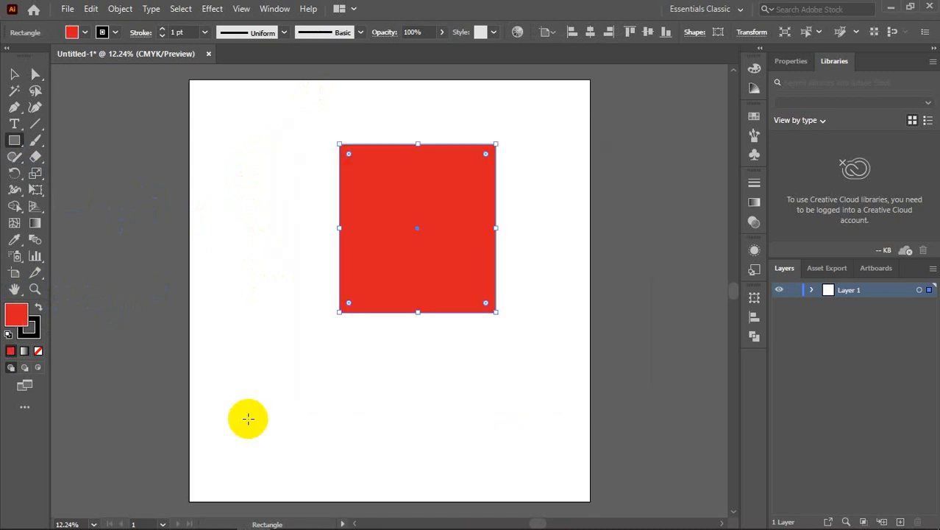
left_click(14, 74)
left_click(106, 144)
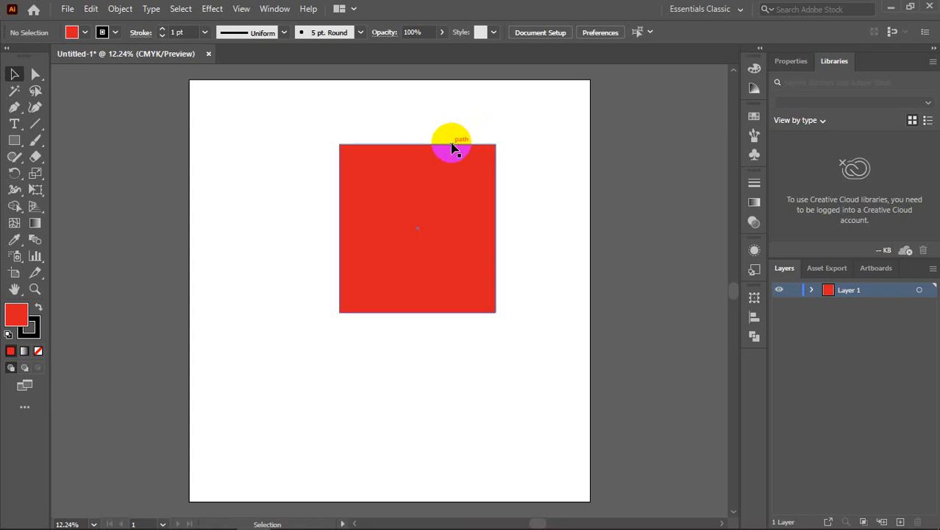
Try to set a yellow stroke colour (R 232, G 226, B 15) and a heavier stroke weight without selecting the rectangle
left_click(30, 327)
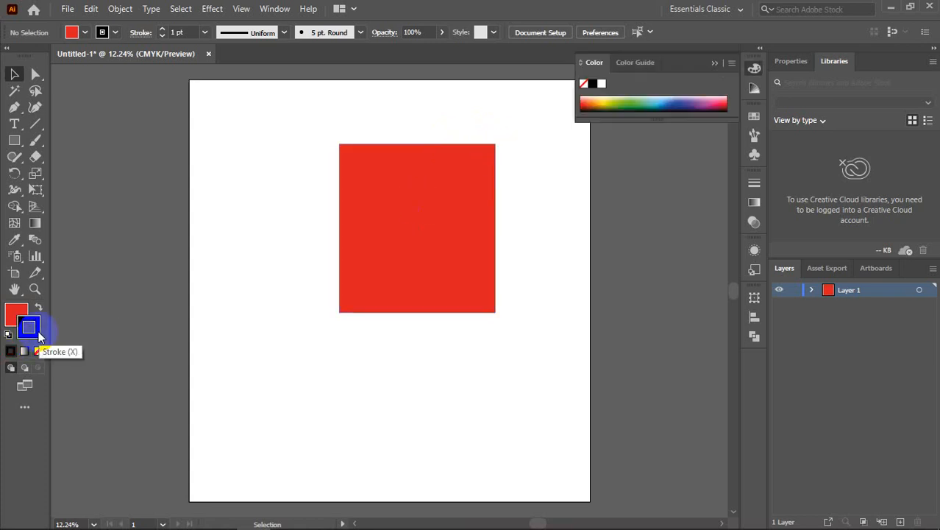
double_click(38, 334)
left_click(453, 194)
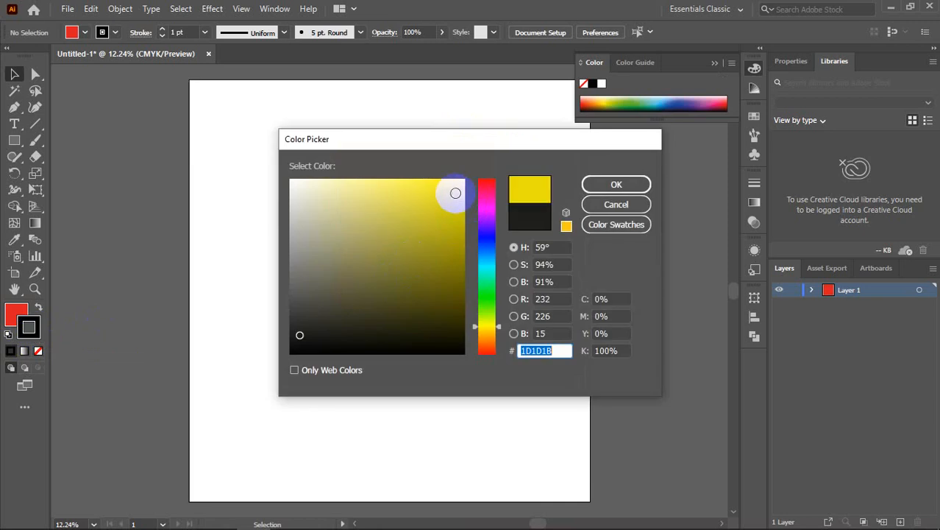
left_click(604, 184)
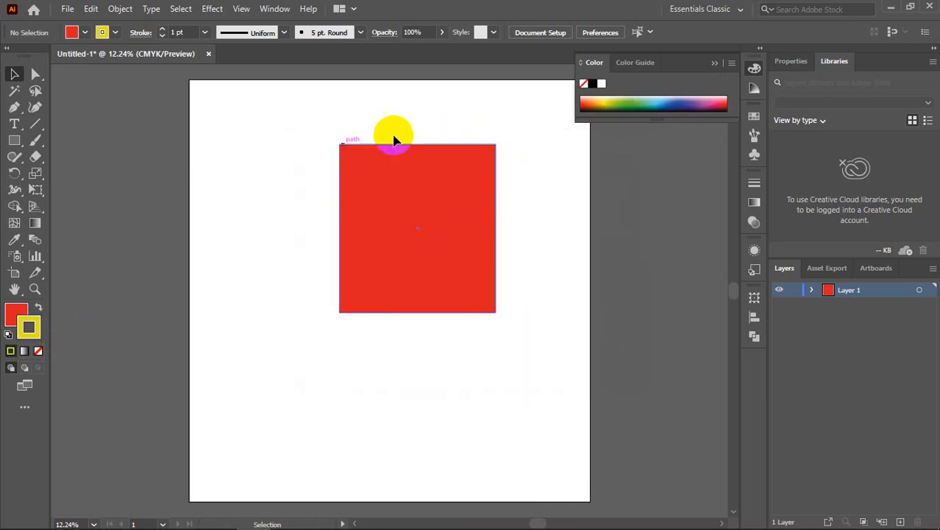
left_click(167, 32)
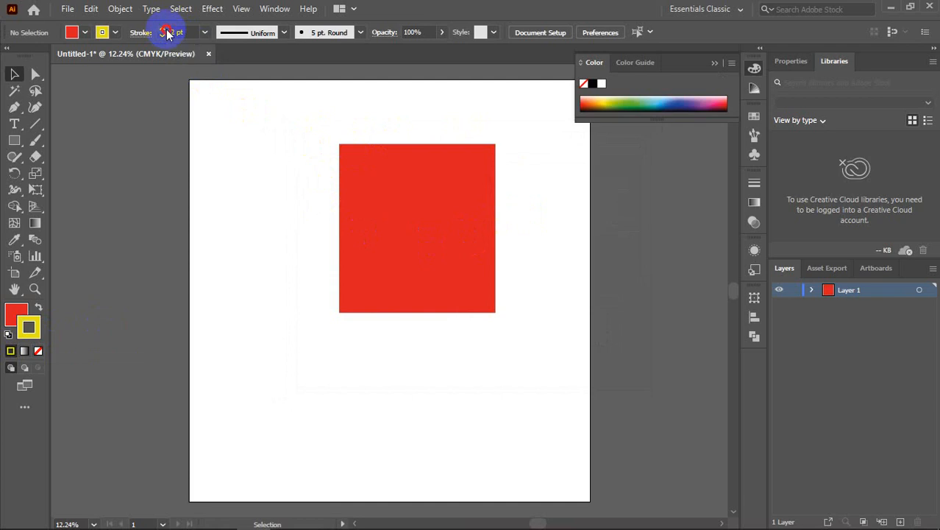
left_click(167, 32)
Select the red rectangle and set its stroke colour to dark yellow, CEC917
left_click(388, 199)
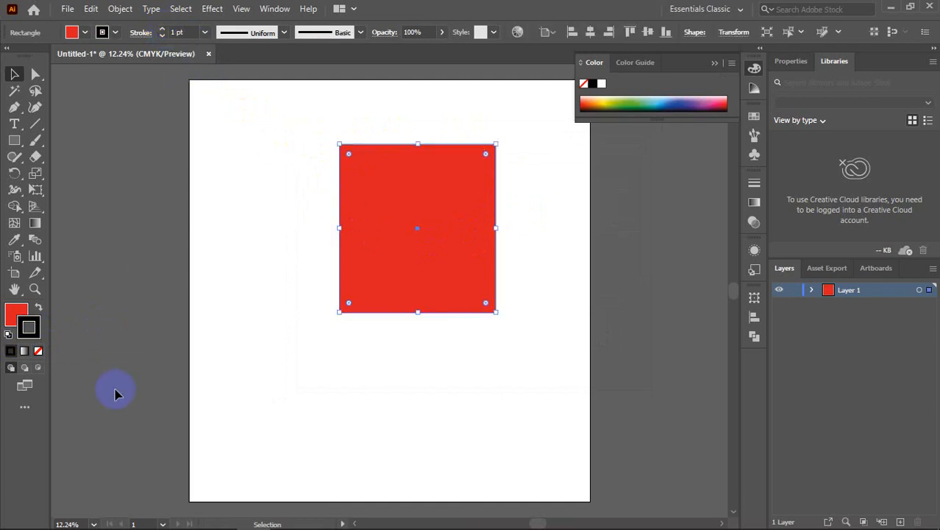
double_click(30, 329)
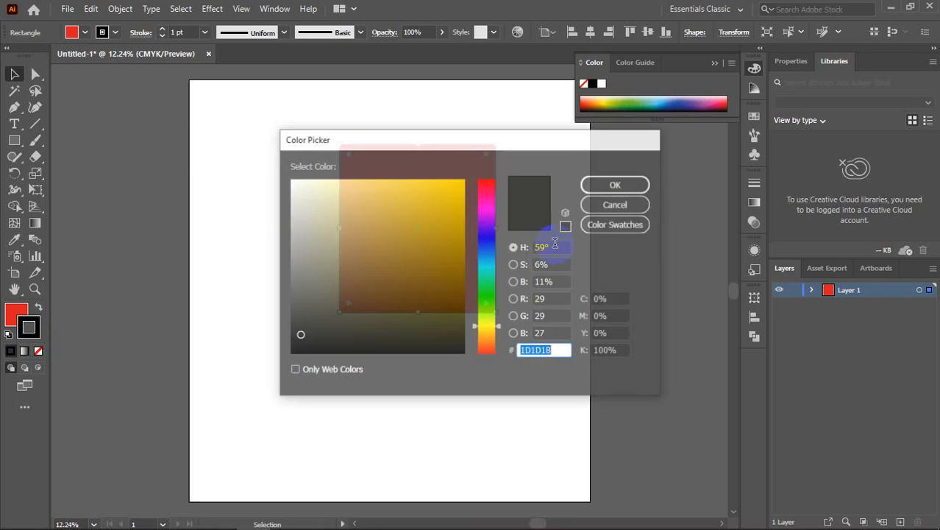
left_click(445, 212)
left_click(602, 185)
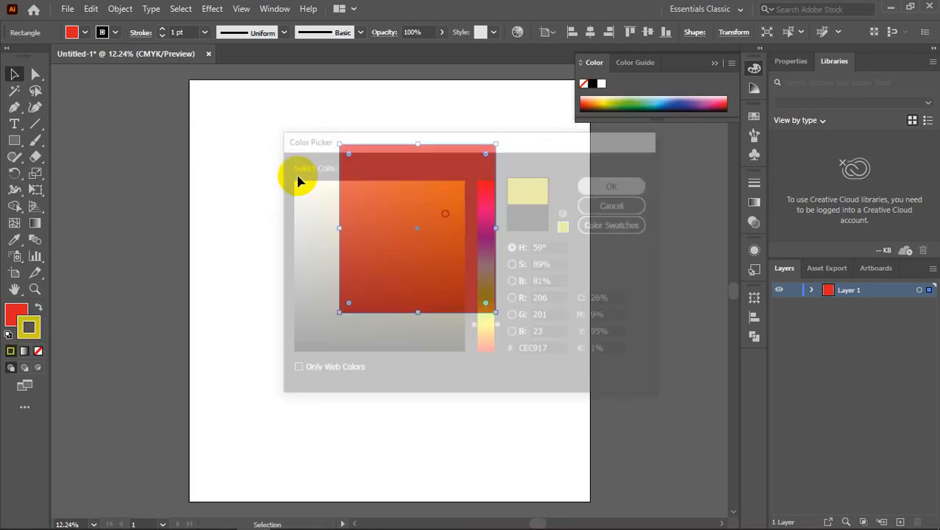
Increase the rectangle's stroke weight to 8 pt
left_click(161, 29)
left_click(161, 29)
left_click(162, 29)
left_click(161, 29)
left_click(161, 28)
left_click(161, 29)
left_click(161, 28)
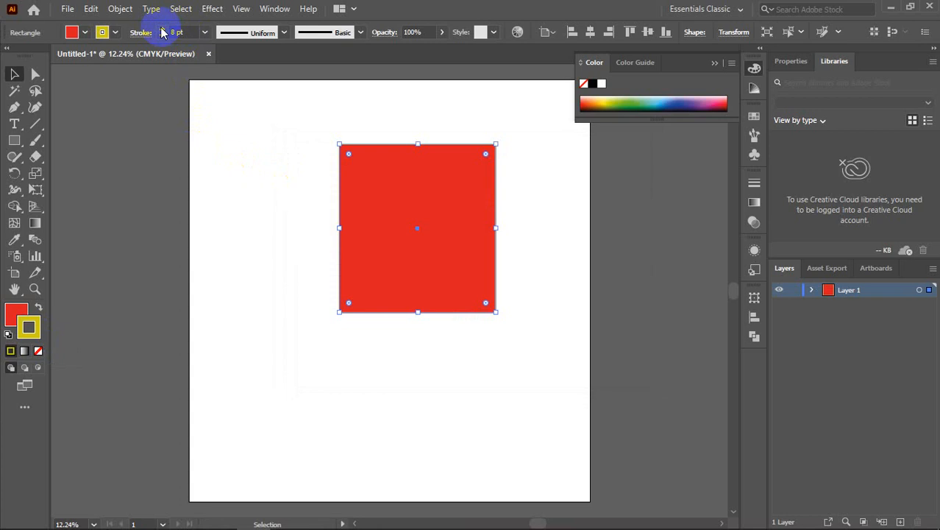
Increase the red rectangle's stroke weight to 25 pt and deselect it
left_click(162, 29)
left_click(161, 29)
left_click(161, 29)
left_click(161, 29)
left_click(162, 29)
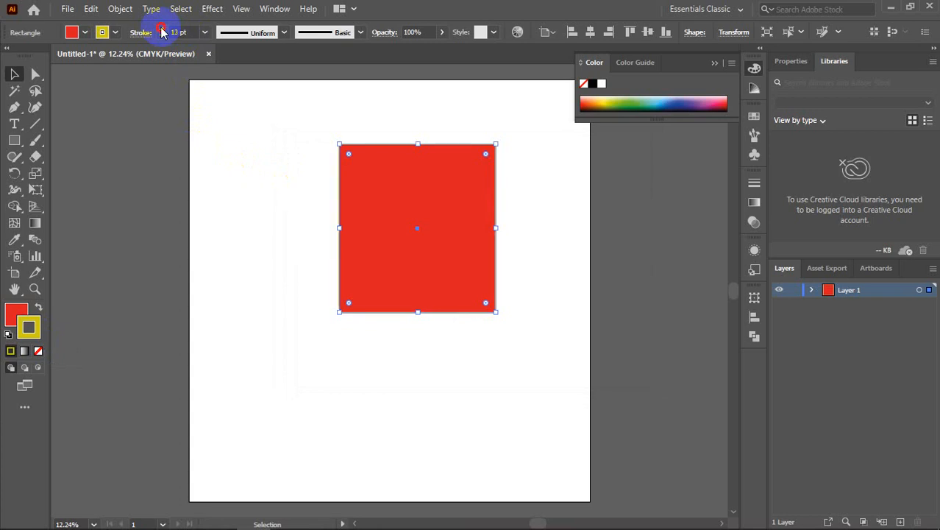
left_click(161, 28)
left_click(162, 29)
left_click(161, 29)
left_click(161, 29)
left_click(161, 29)
left_click(161, 29)
left_click(161, 29)
left_click(161, 29)
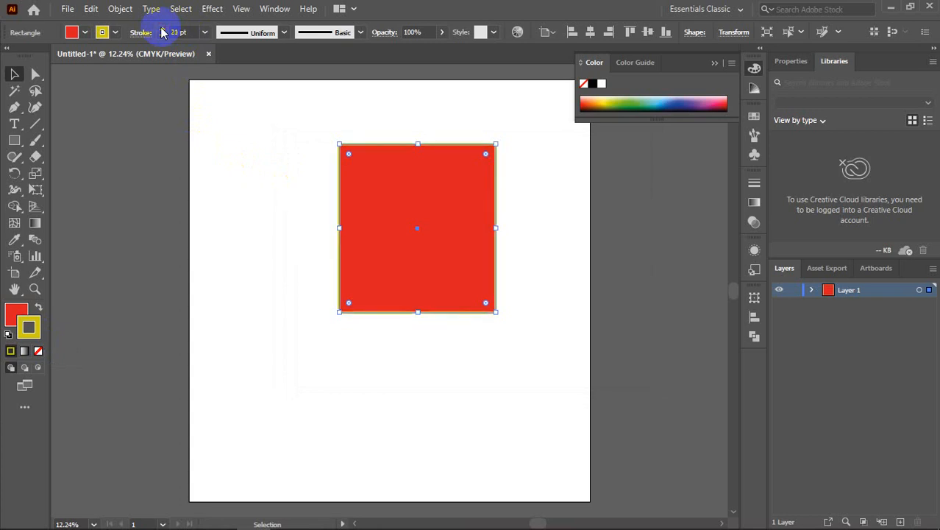
left_click(162, 30)
left_click(162, 29)
left_click(162, 29)
left_click(162, 29)
left_click(522, 406)
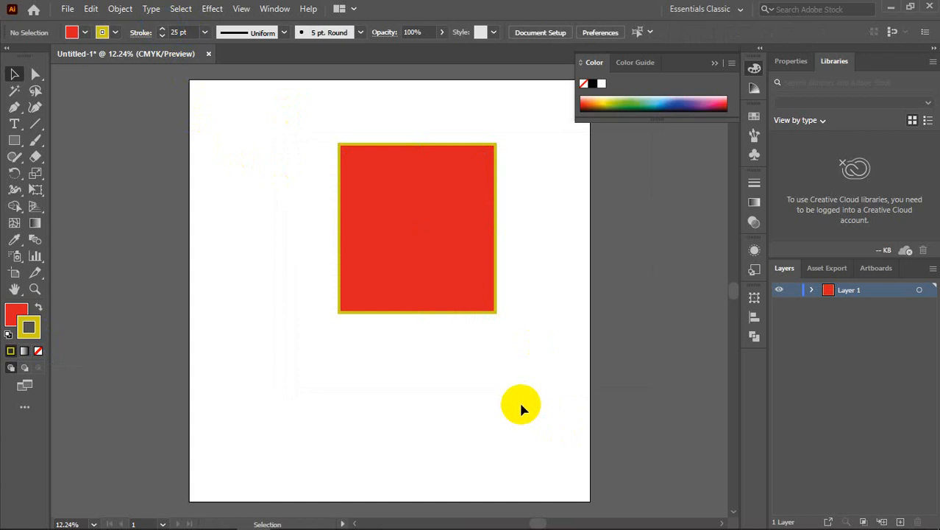
Examine the rectangle's left stroke and lower-left corner up close at up to 300%, then the whole artboard
scroll(377, 273, "up", 2)
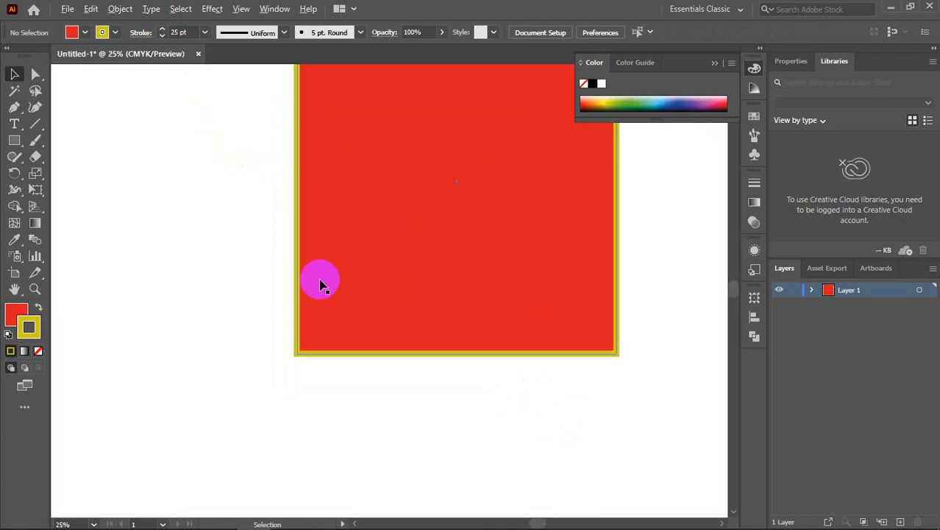
scroll(294, 279, "up", 4)
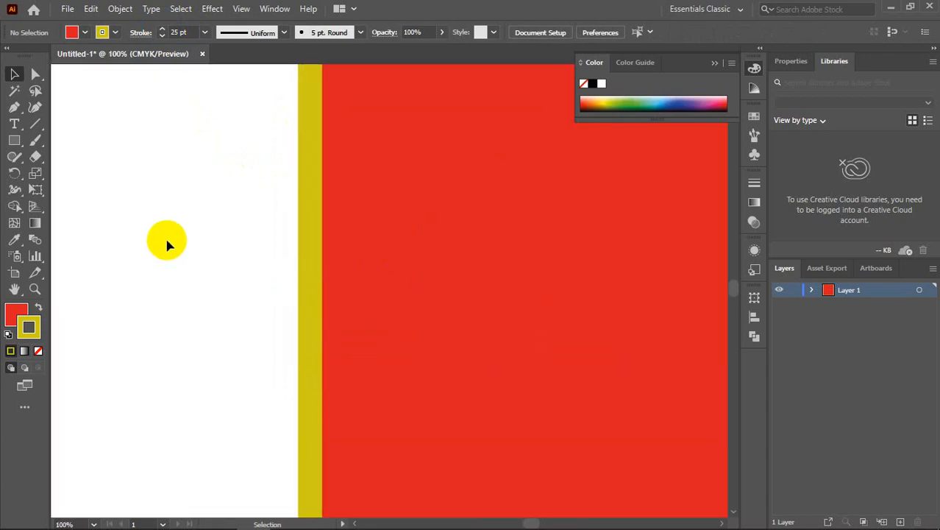
scroll(166, 241, "down", 4)
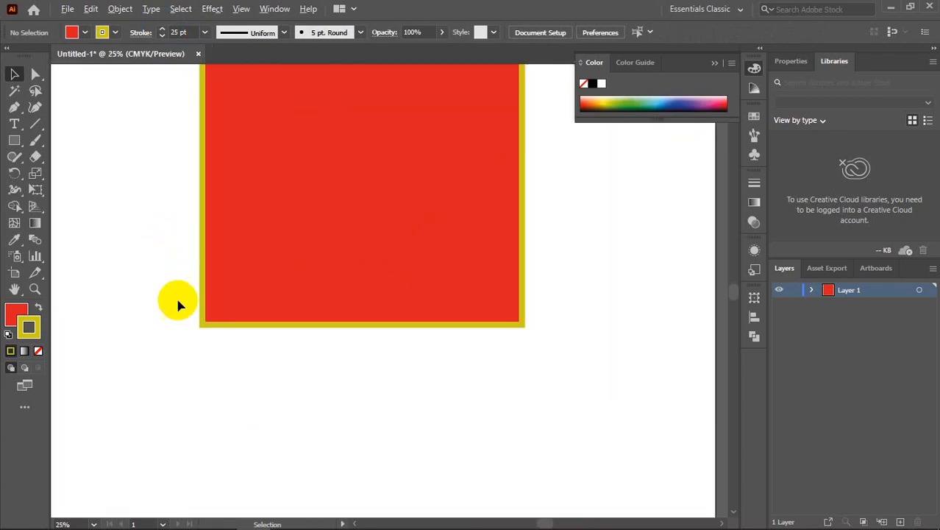
scroll(231, 355, "up", 4)
scroll(310, 358, "up", 3)
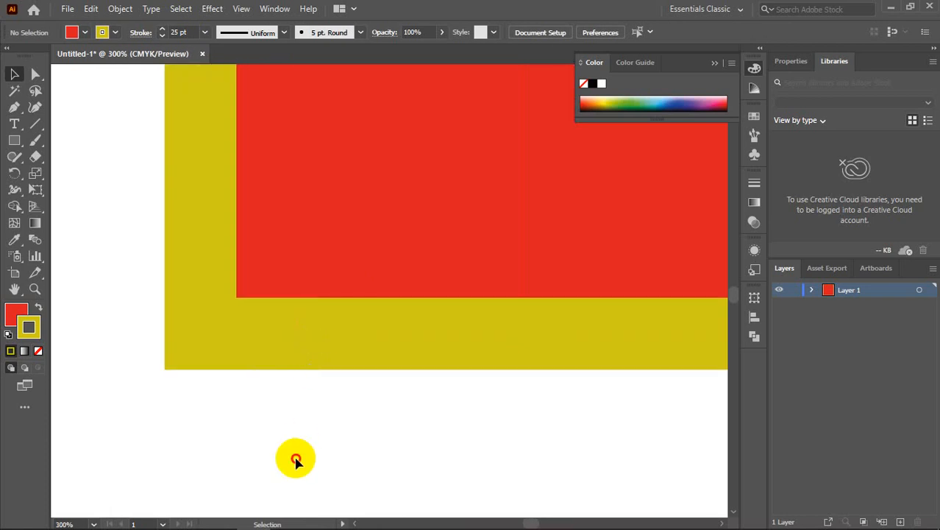
scroll(256, 316, "down", 8)
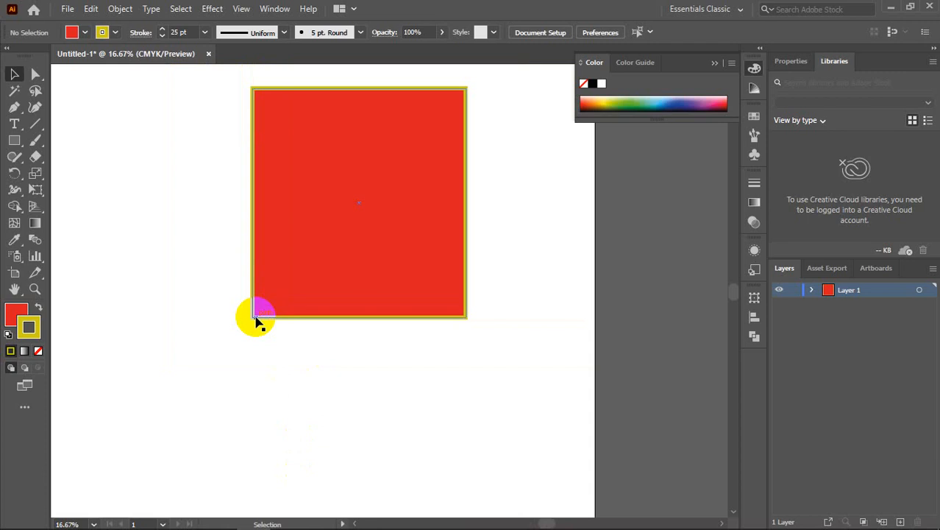
scroll(258, 316, "down", 4)
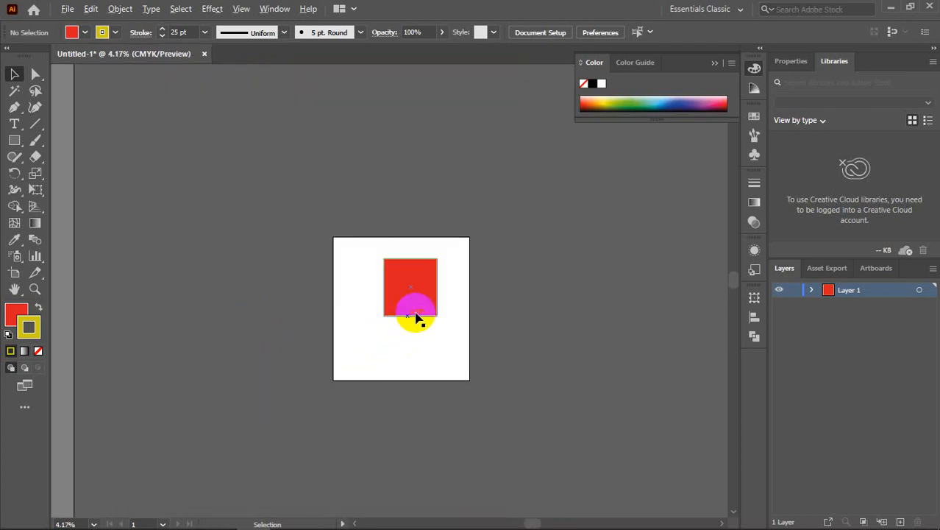
scroll(415, 317, "up", 3)
scroll(301, 317, "right", 2)
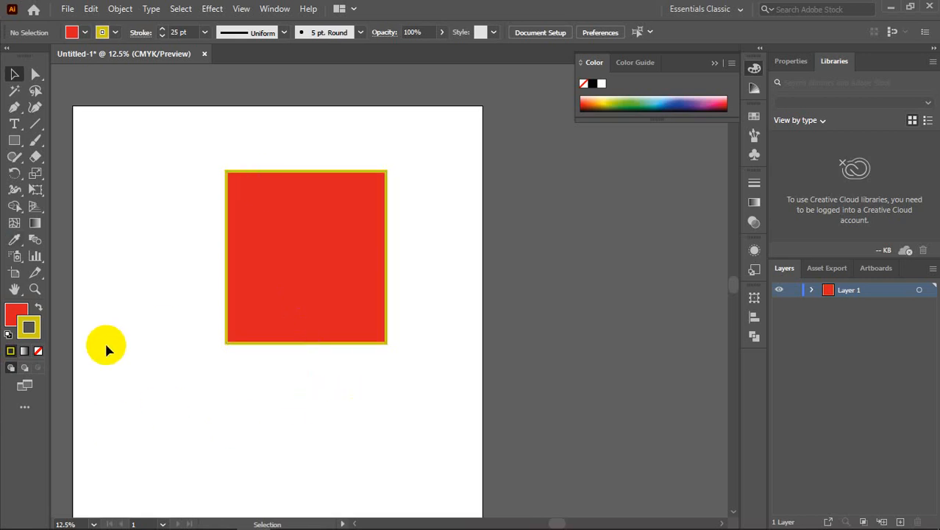
Examine the edge sharpness of the rectangle's upper-left corner and stroke at magnifications up to 64000%
scroll(259, 234, "up", 10)
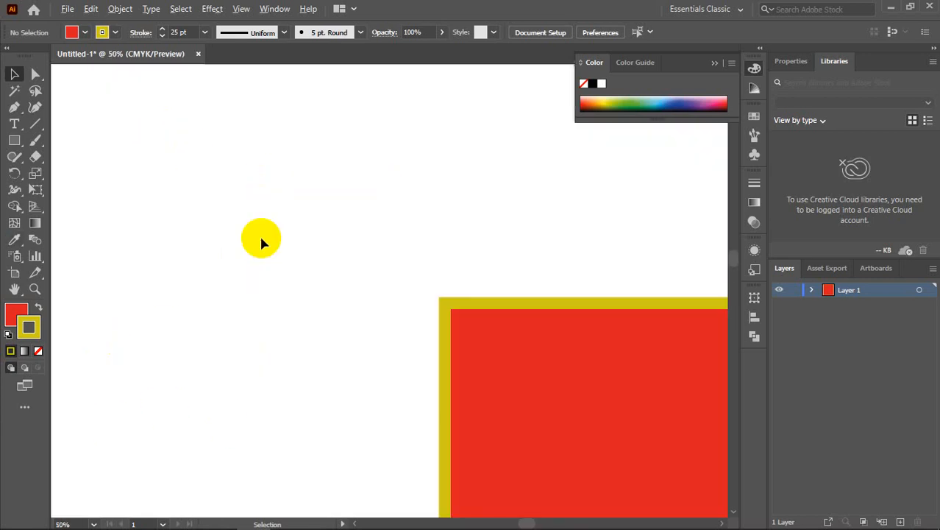
scroll(283, 293, "up", 5)
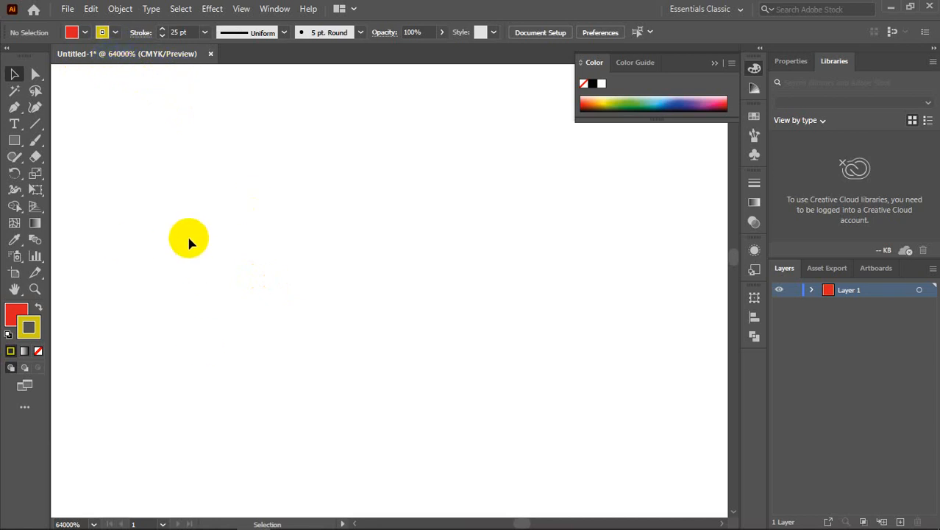
scroll(189, 238, "down", 17)
scroll(189, 238, "down", 5)
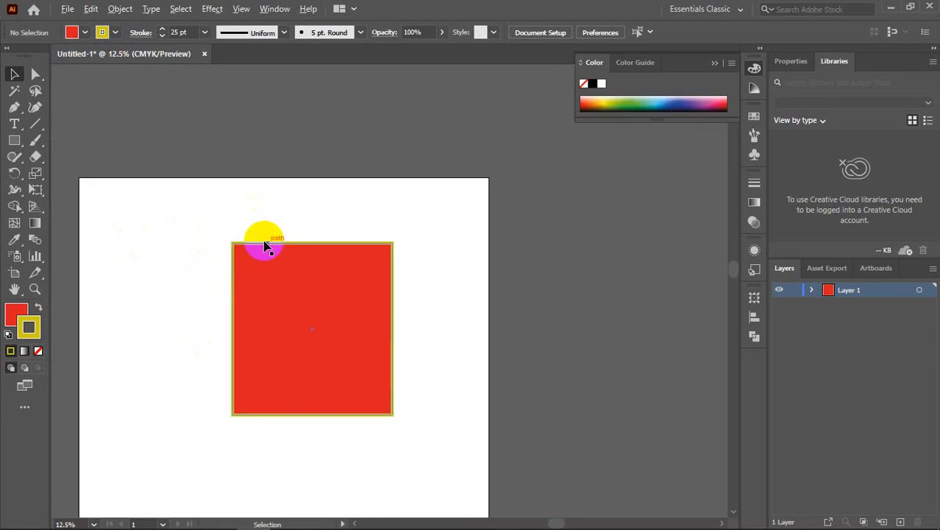
scroll(264, 245, "up", 6)
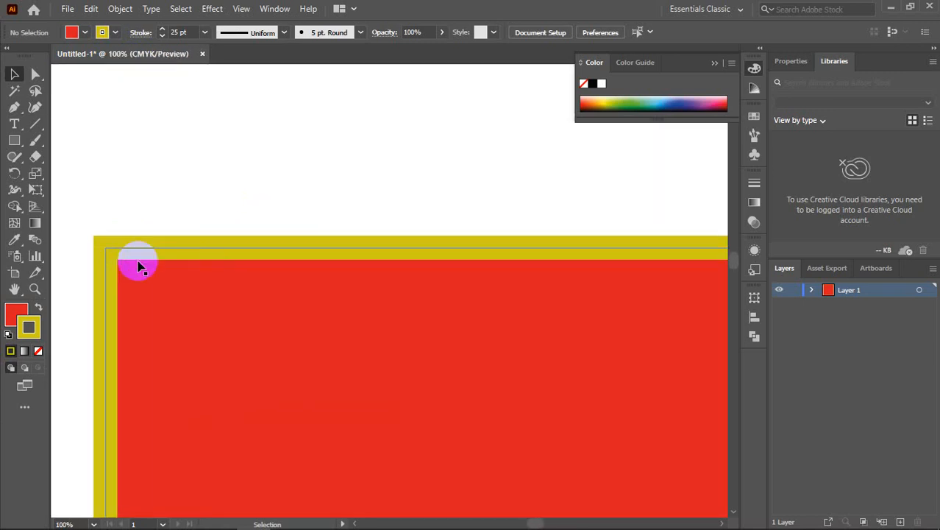
scroll(193, 253, "up", 3)
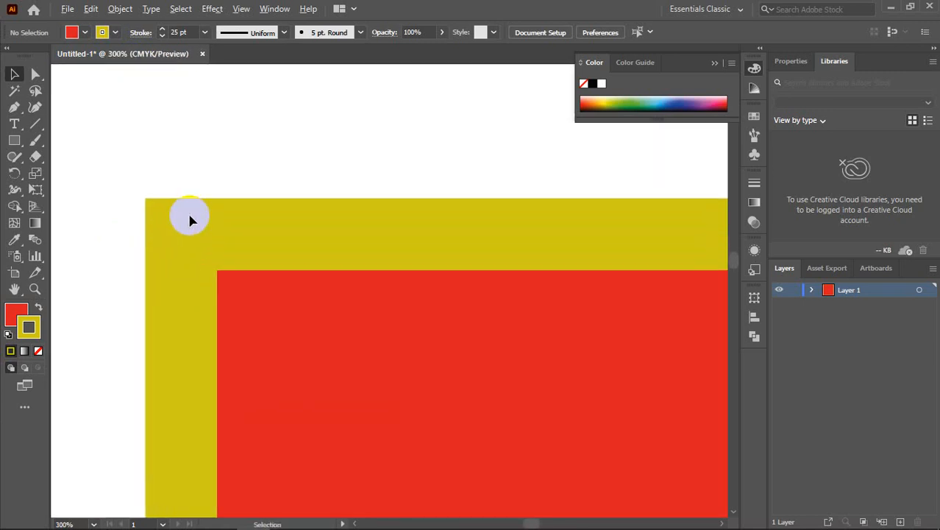
scroll(169, 229, "up", 4)
left_click_drag(161, 242, 317, 243)
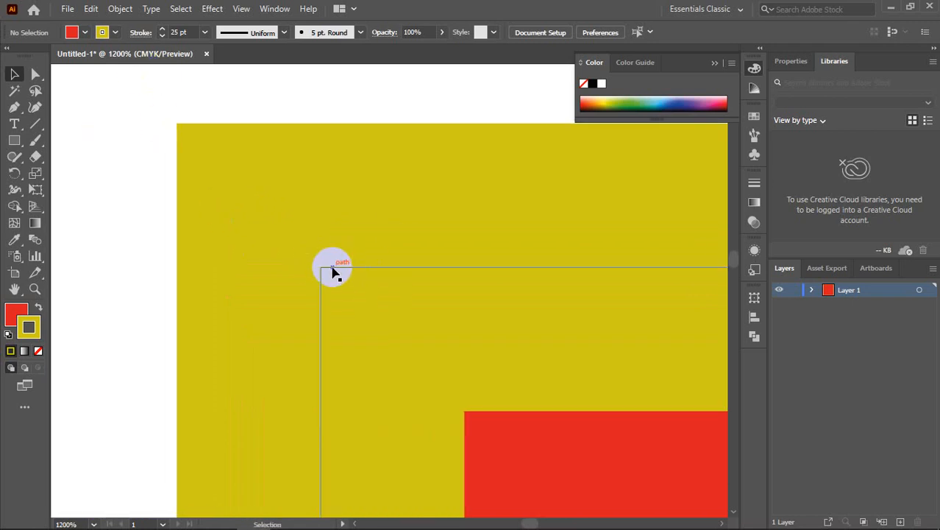
scroll(333, 272, "up", 10)
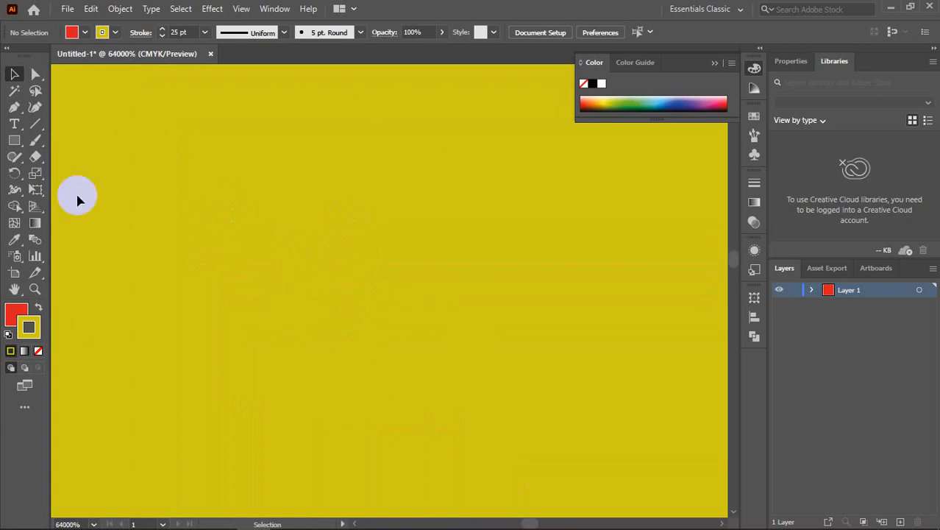
scroll(268, 237, "down", 5)
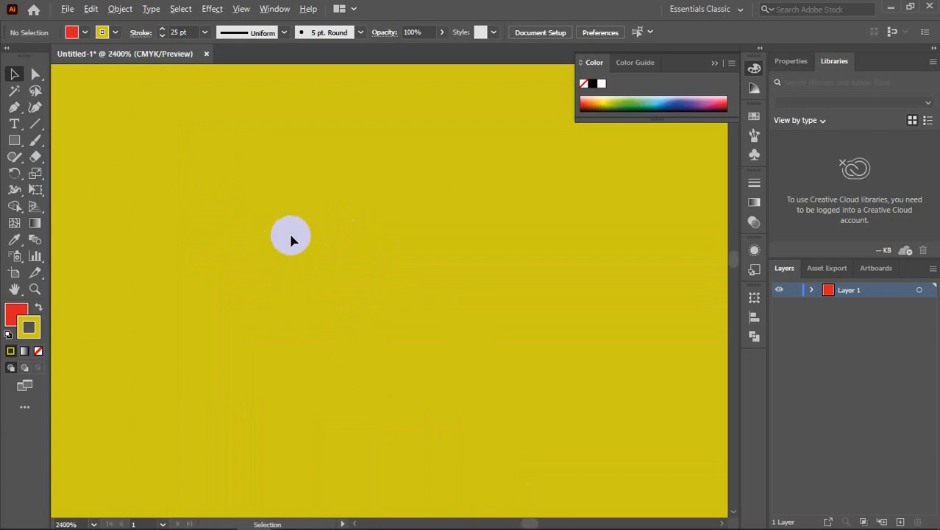
scroll(291, 240, "down", 15)
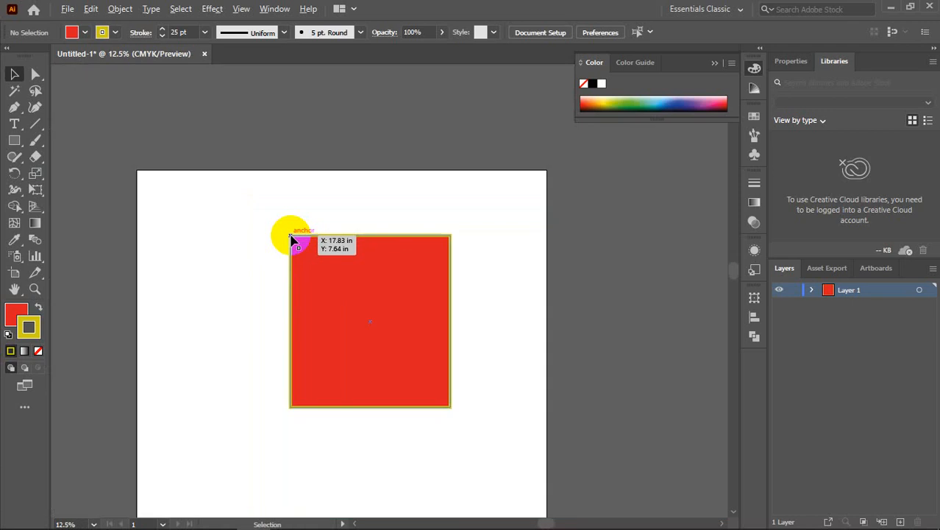
scroll(292, 239, "down", 3)
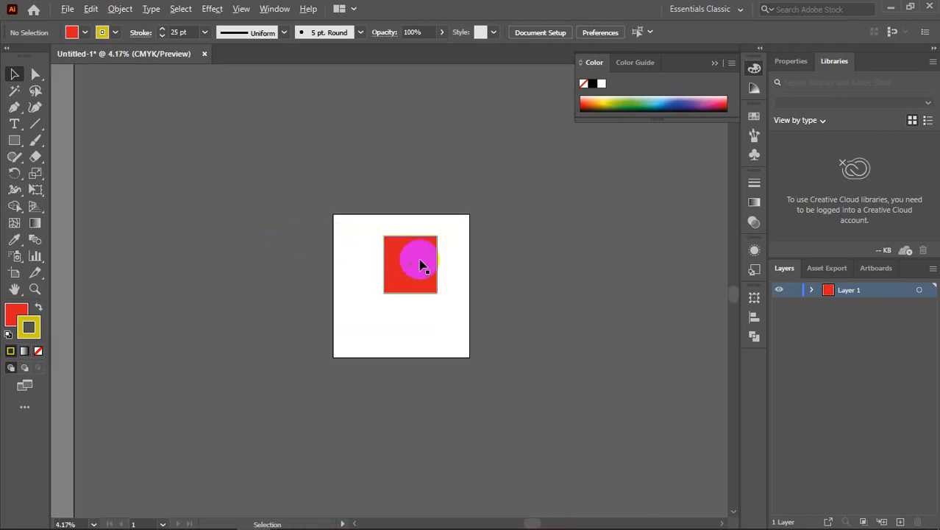
scroll(419, 265, "up", 2)
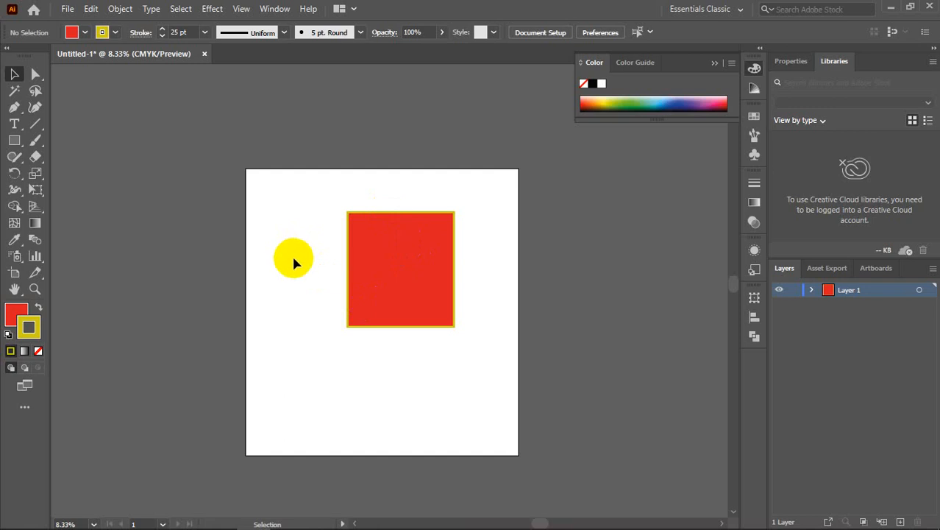
left_click(372, 290)
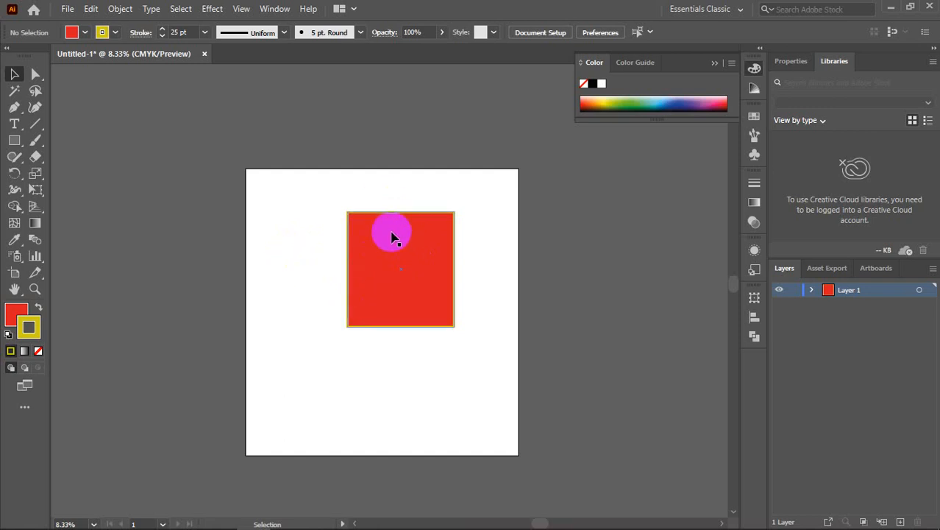
scroll(377, 220, "up", 4)
scroll(199, 239, "up", 3)
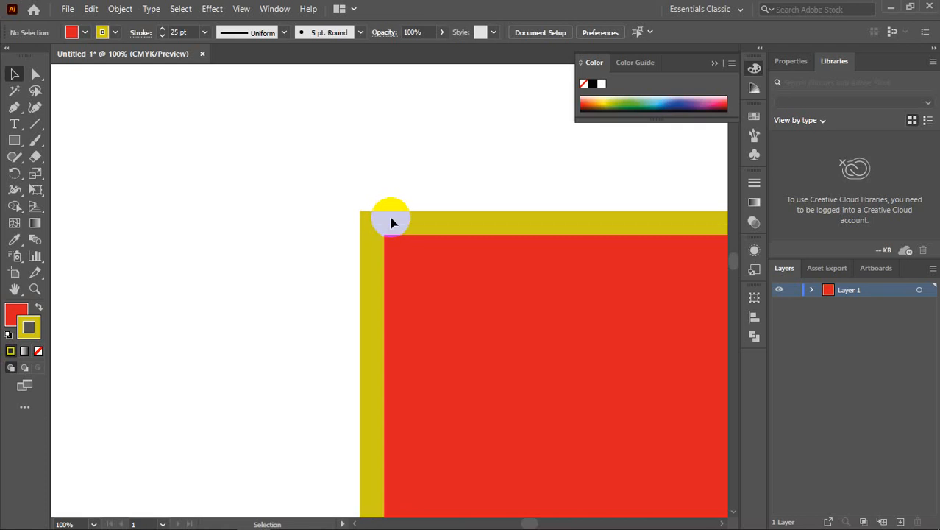
Undo the rectangle's stroke changes and its creation to leave an empty artboard
left_click(273, 202)
key("ctrl+a")
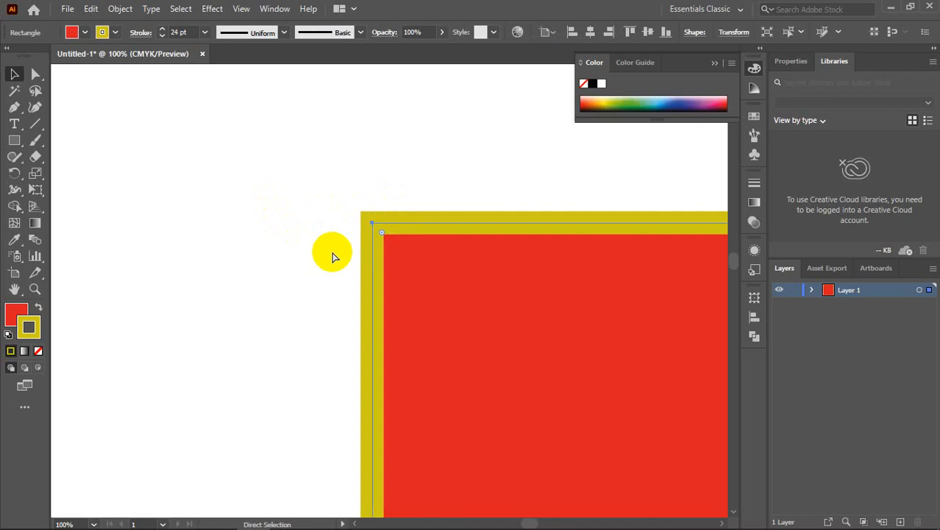
key("ctrl+z")
key("ctrl+z")
key("ctrl+z")
key("ctrl+z")
key("ctrl+z")
key("ctrl+z")
key("ctrl+z")
key("ctrl+z")
key("ctrl+z")
key("ctrl+z")
key("ctrl+z")
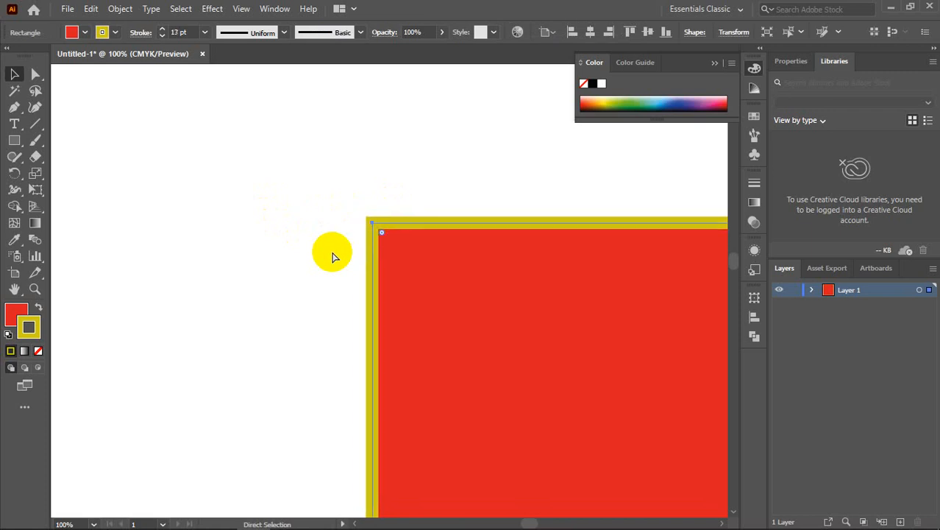
key("ctrl+z")
key("ctrl+z")
key("ctrl+z")
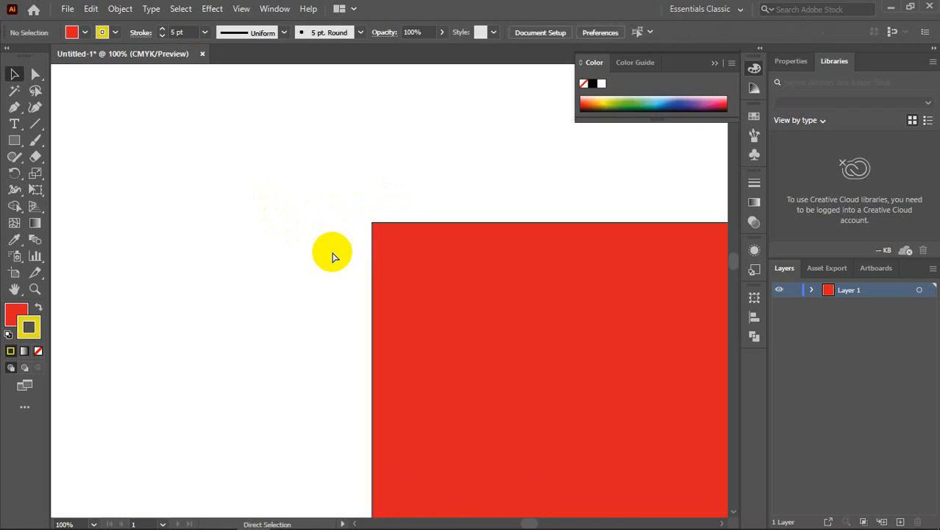
left_click(409, 260)
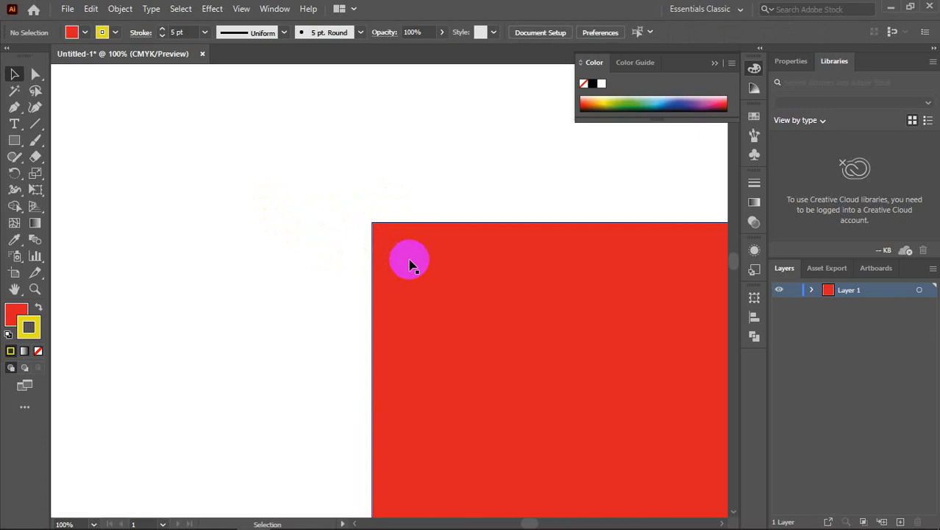
key("ctrl+z")
key("ctrl+z")
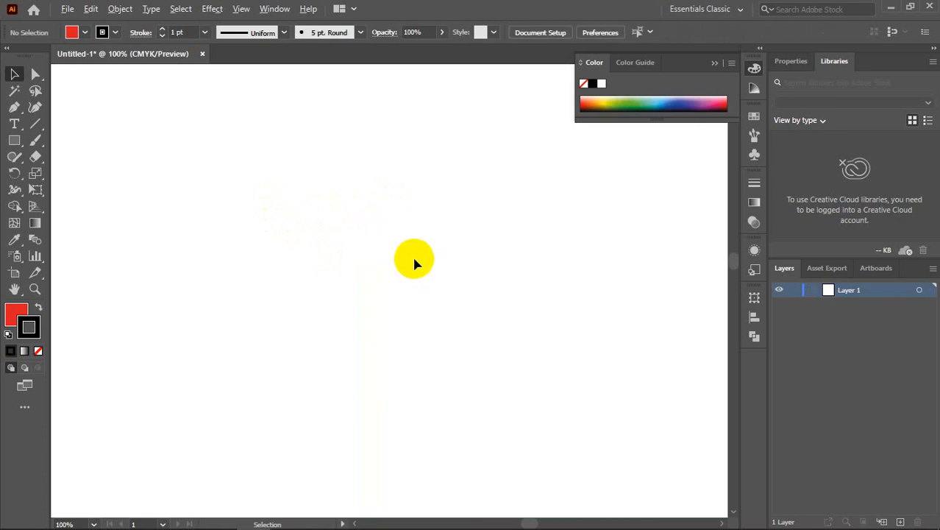
scroll(413, 259, "down", 5)
scroll(381, 252, "down", 1)
left_click_drag(446, 269, 387, 172)
scroll(391, 176, "down", 2)
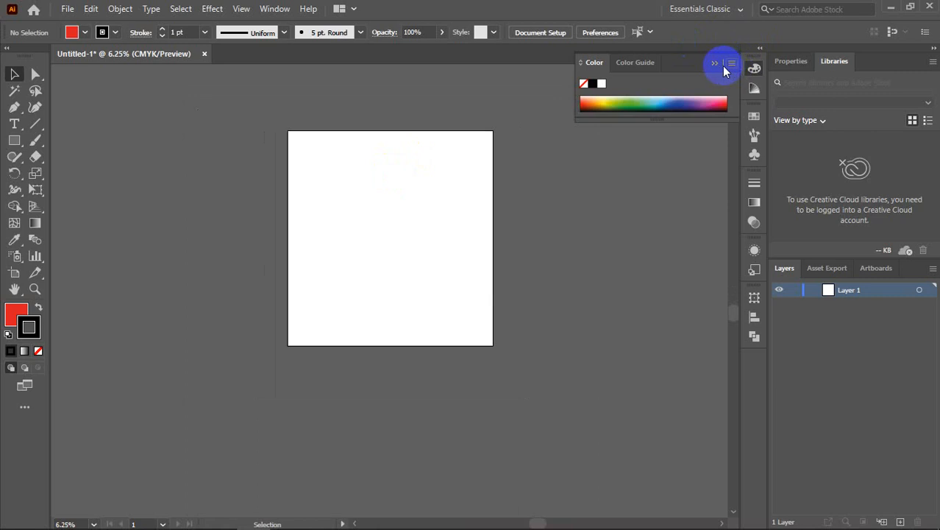
Collapse the Color panel and the docked Libraries and Layers panels to icons
left_click(716, 63)
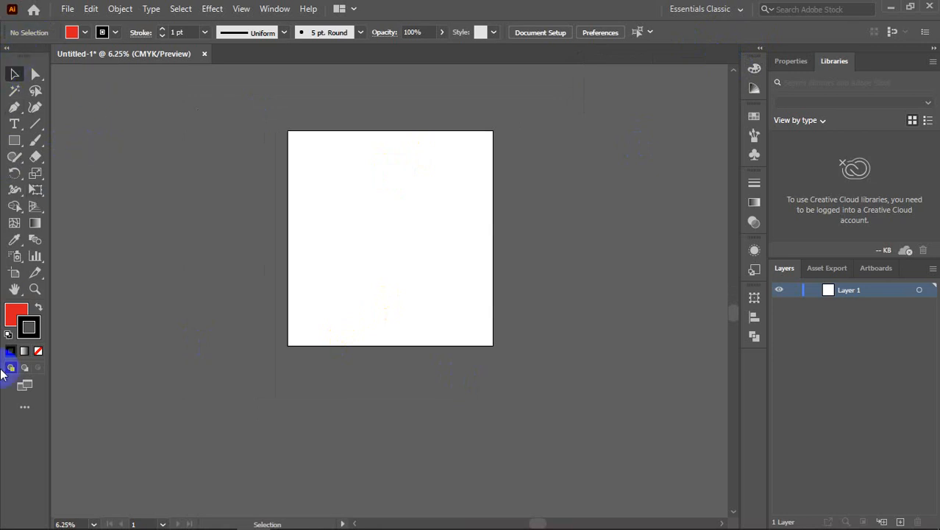
left_click_drag(10, 52, 30, 75)
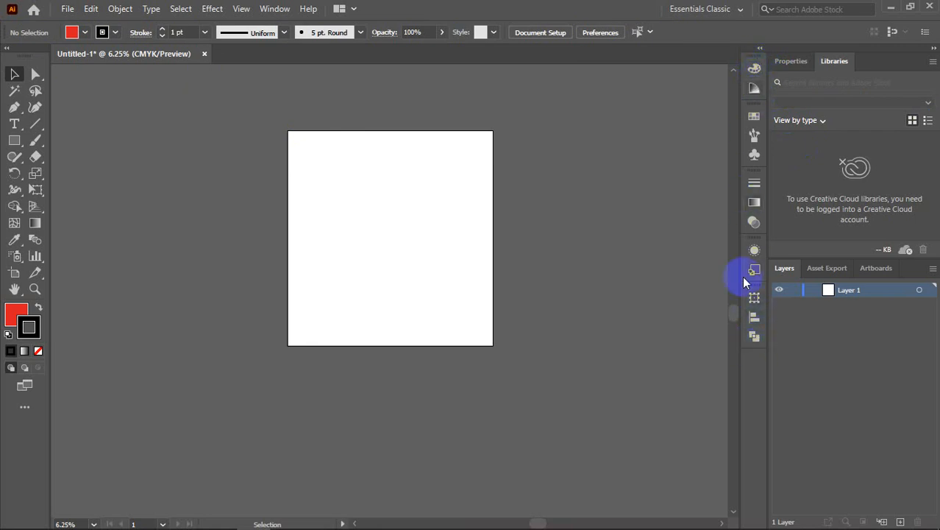
left_click(935, 49)
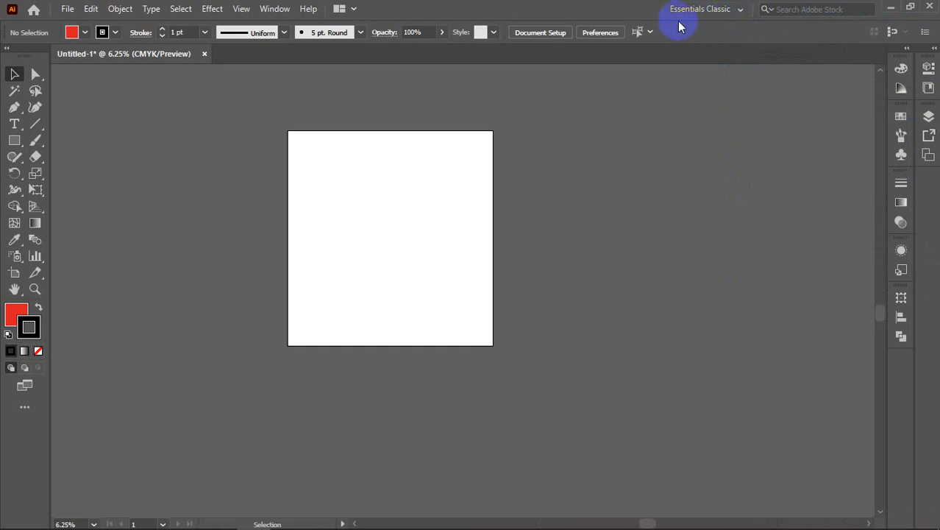
Switch to the Essentials workspace and return to Essentials Classic
left_click(739, 11)
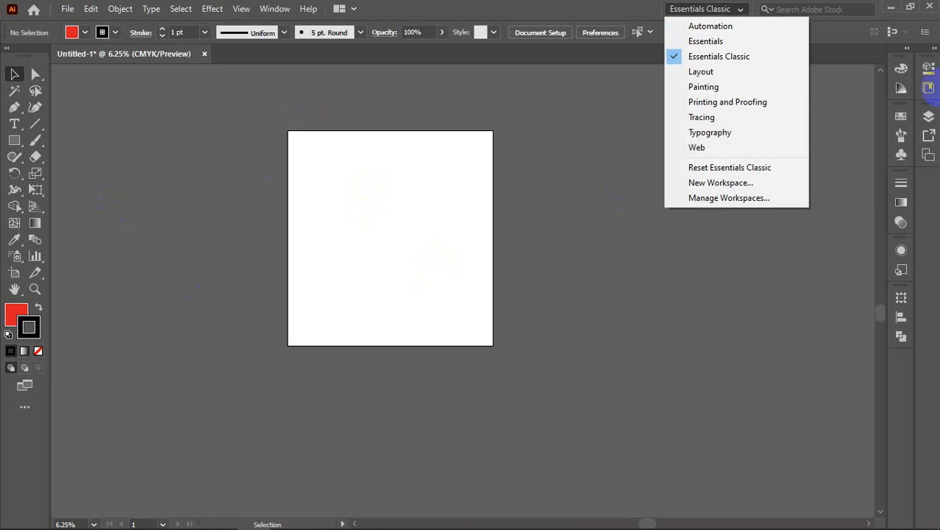
left_click(711, 41)
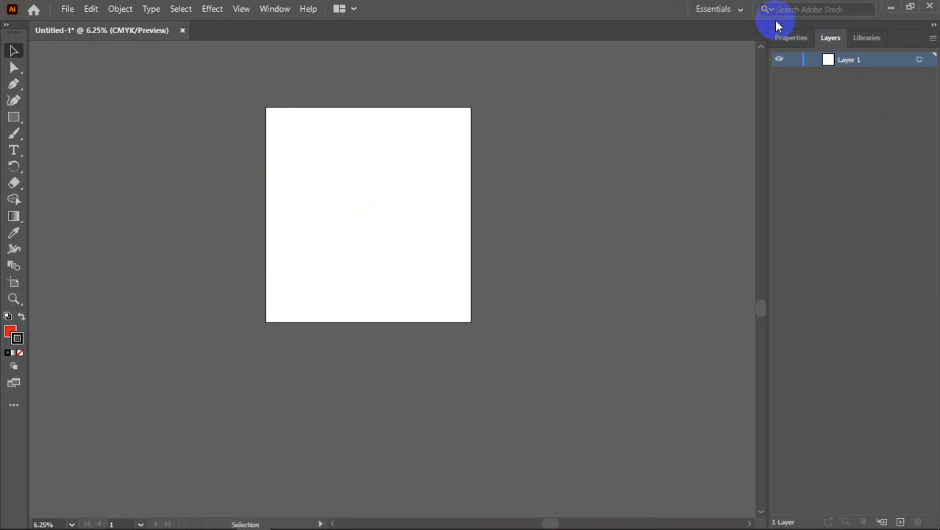
left_click(734, 9)
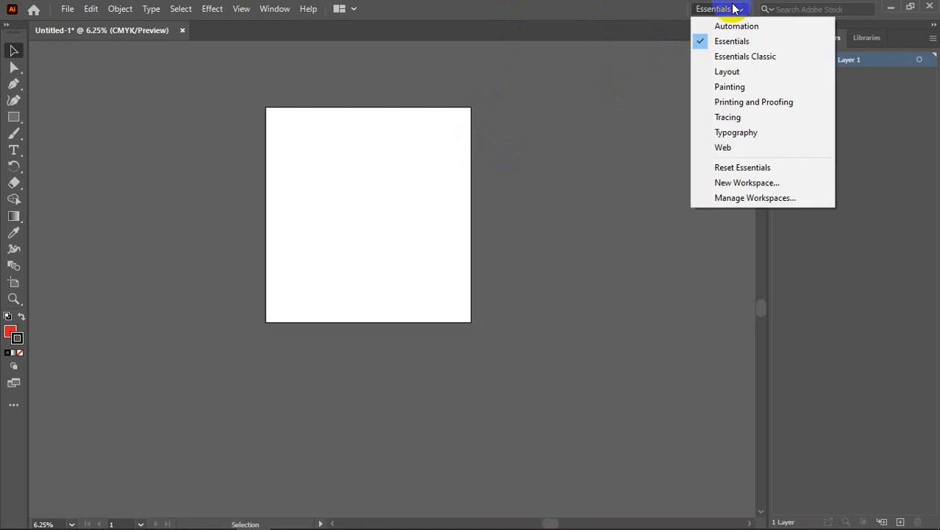
left_click(736, 59)
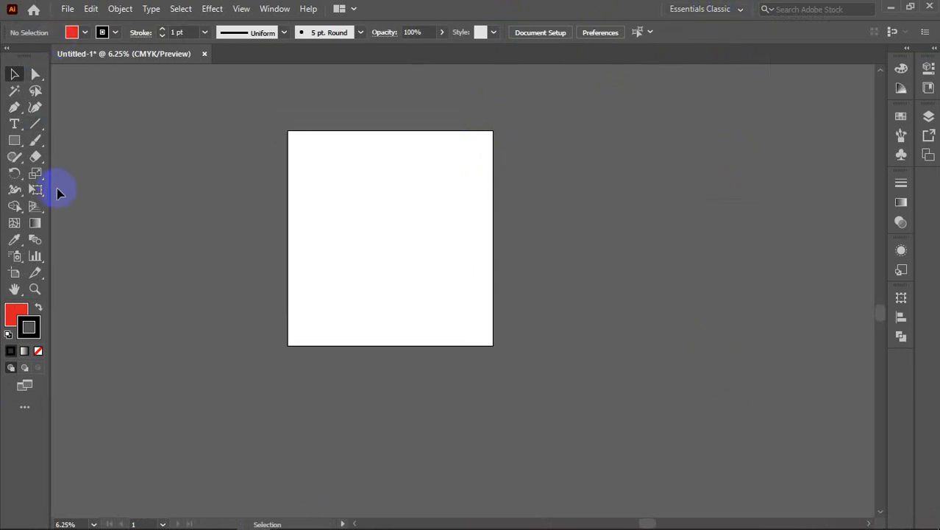
left_click(728, 12)
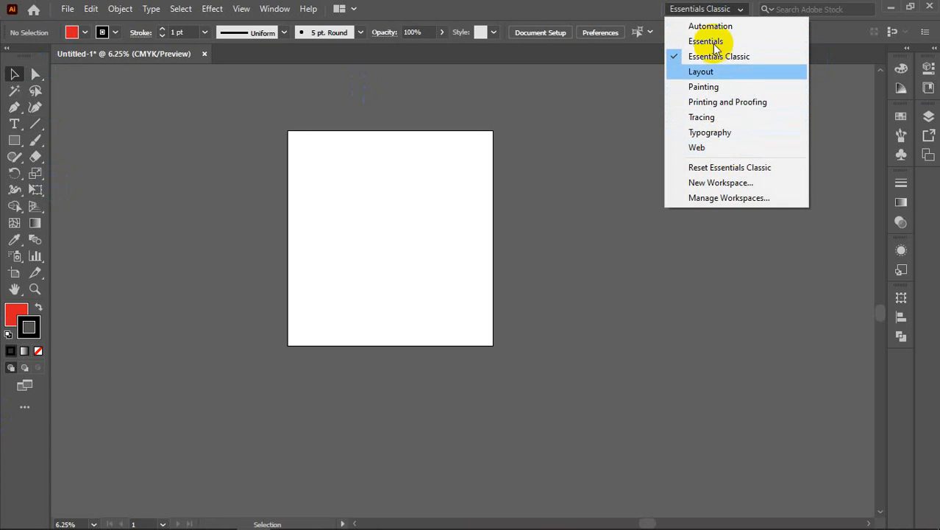
left_click(609, 7)
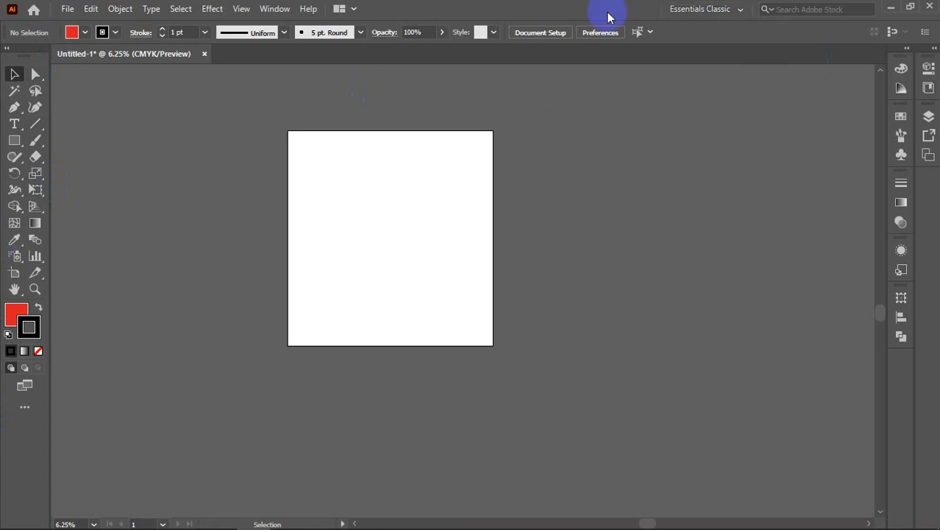
Switch to the Web workspace to compare its panel layout and return to Essentials Classic
left_click(740, 9)
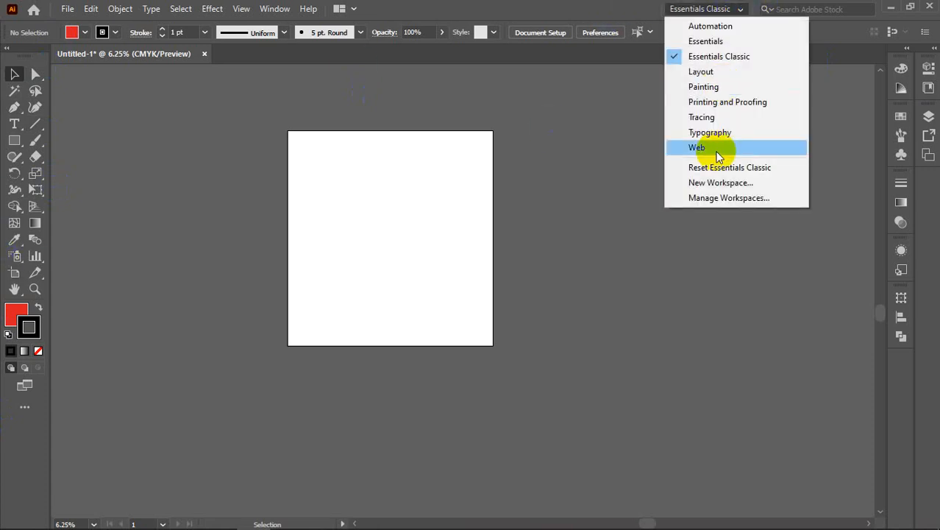
left_click(718, 153)
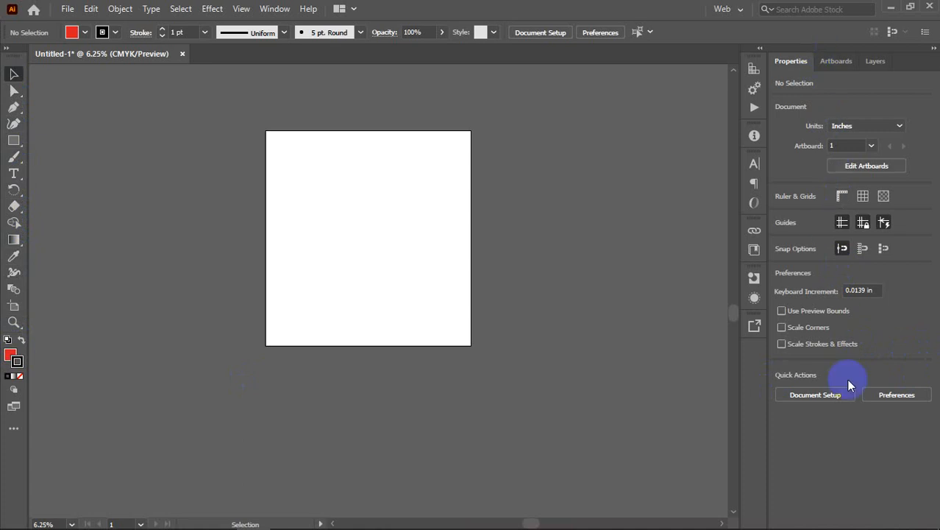
left_click(733, 8)
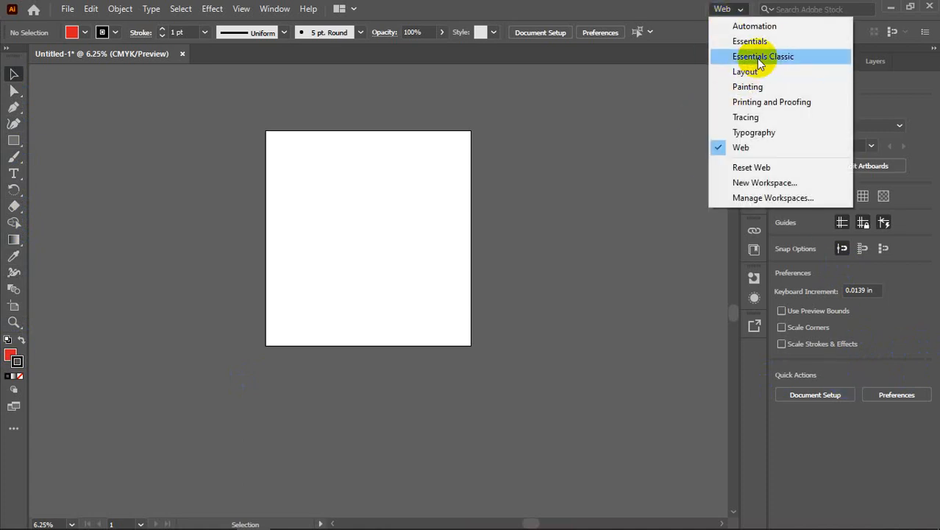
left_click(762, 56)
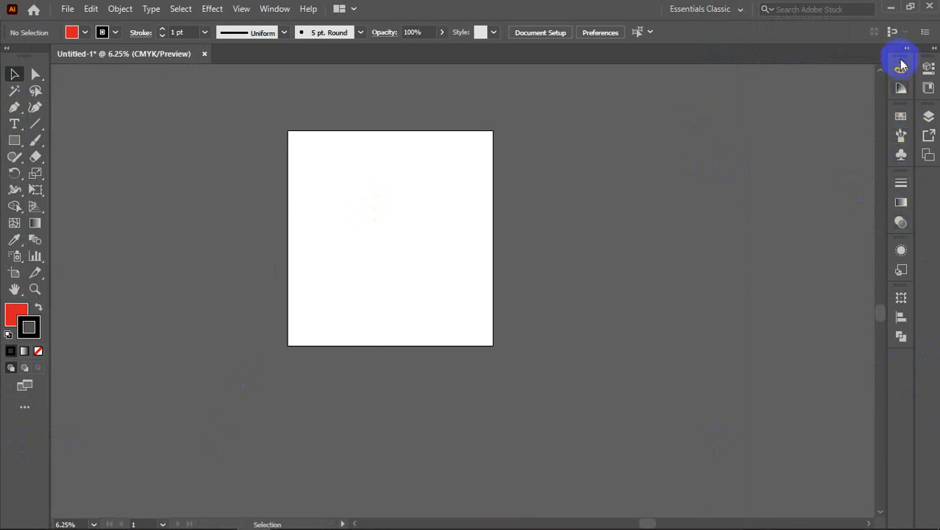
Detach the collapsed panel columns as a floating group over the canvas and dock them back at their original edge
left_click_drag(901, 59, 683, 100)
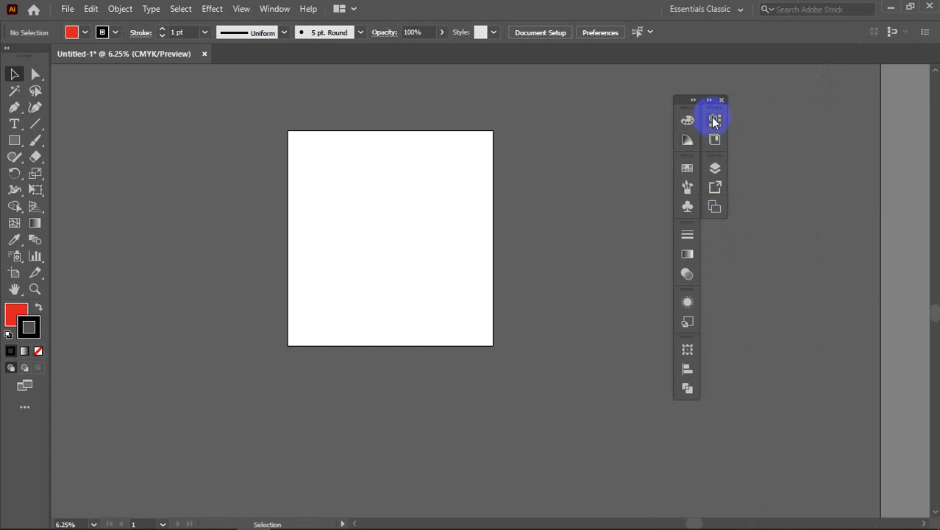
mouse_move(718, 125)
left_mouse_down()
mouse_move(720, 181)
mouse_move(691, 336)
mouse_move(713, 132)
left_mouse_up()
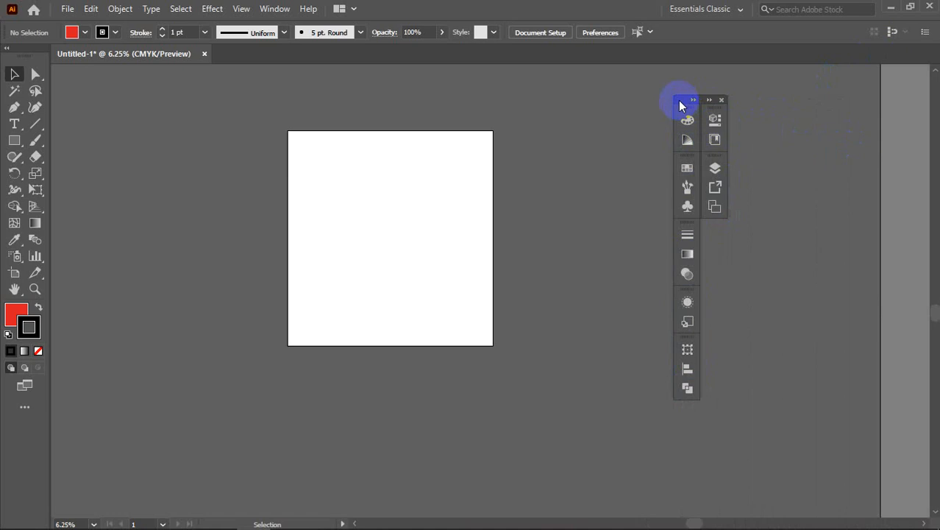
left_click_drag(680, 105, 929, 76)
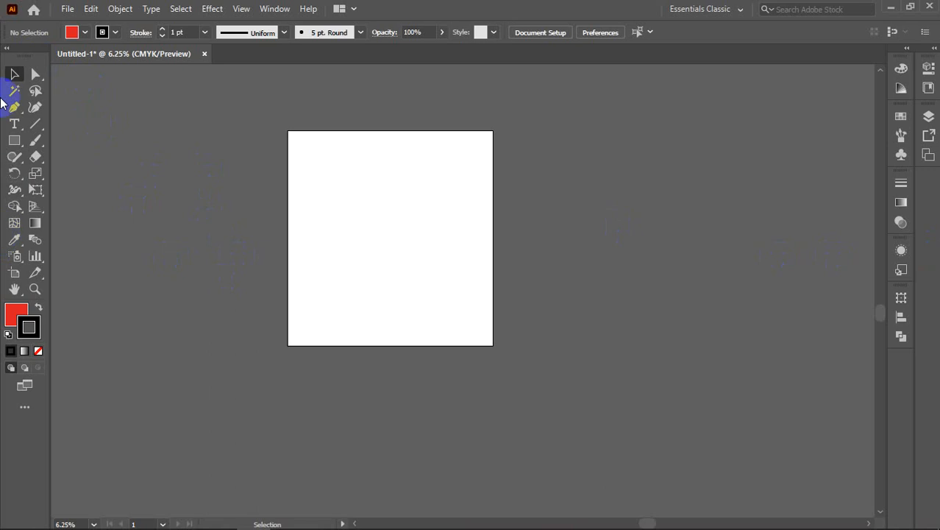
Draw a red square in the upper-left part of the artboard with the Rectangle tool and deselect it
left_click(28, 55)
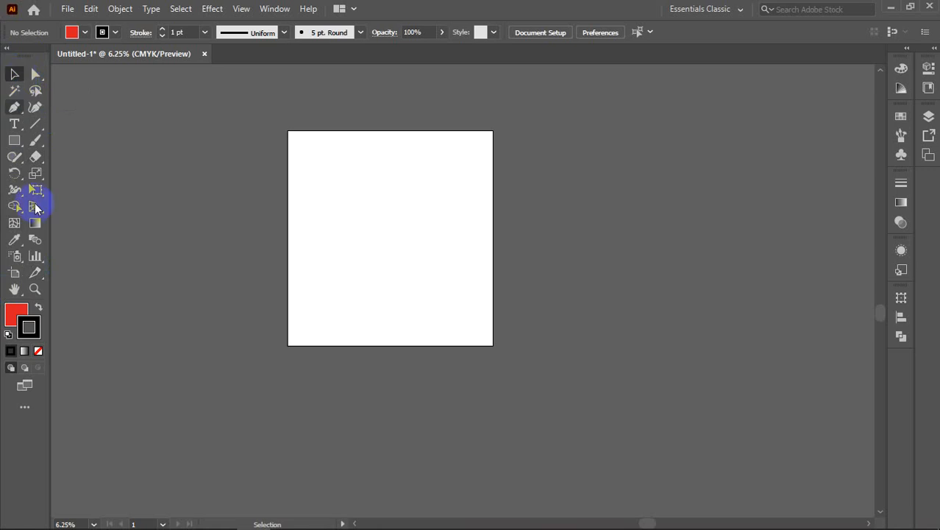
left_click(12, 144)
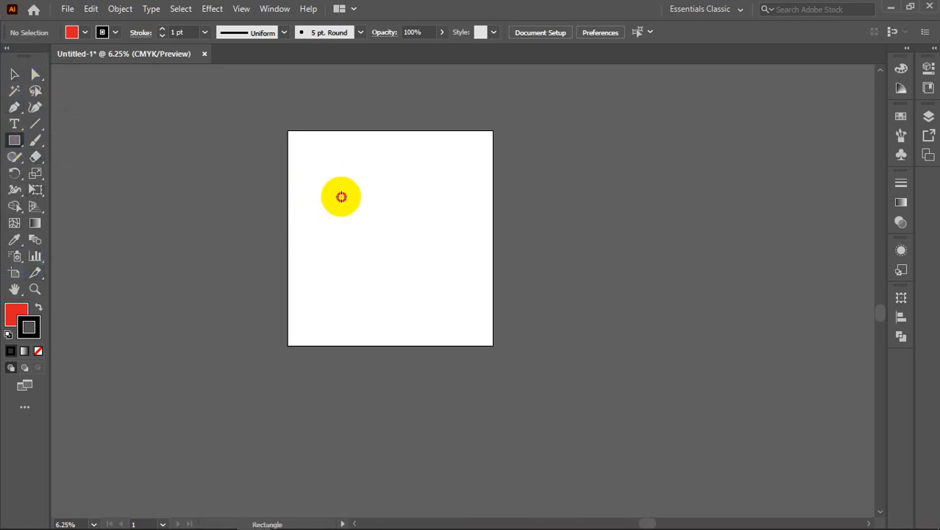
left_click_drag(323, 175, 404, 257)
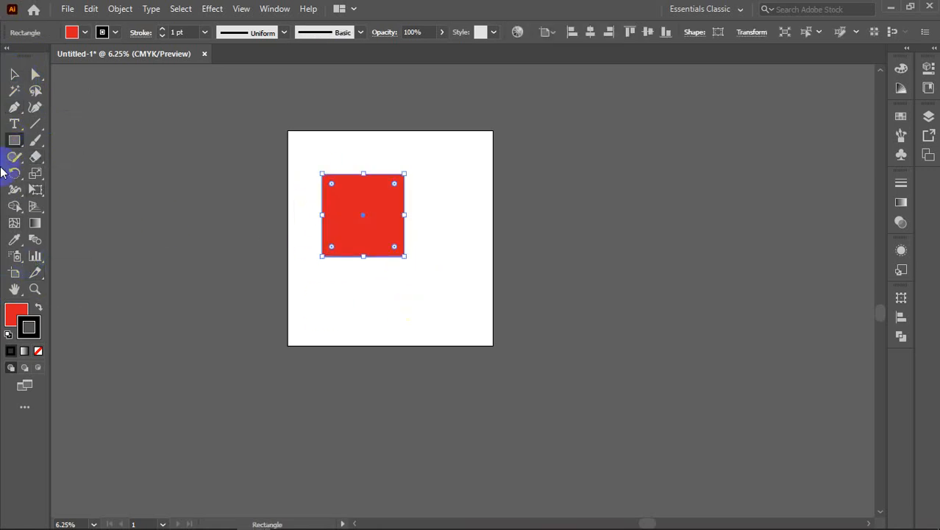
left_click(14, 74)
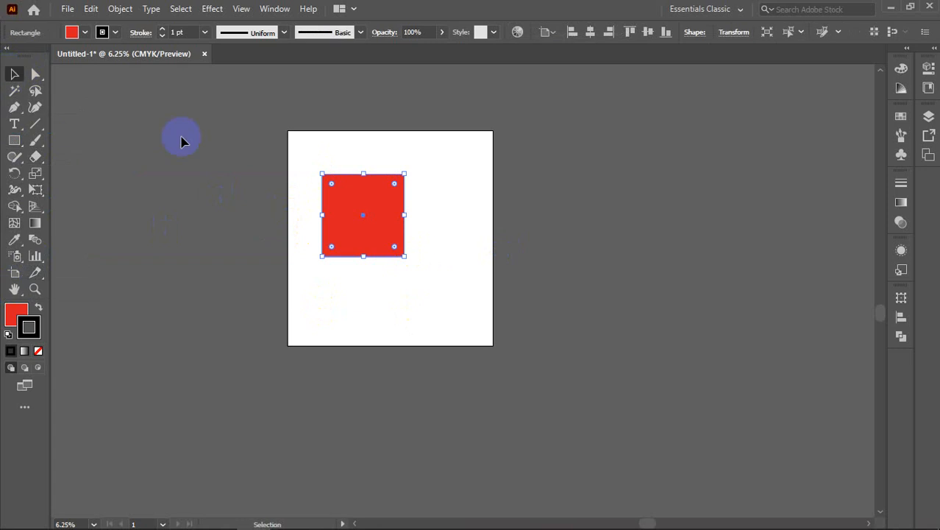
left_click(567, 237)
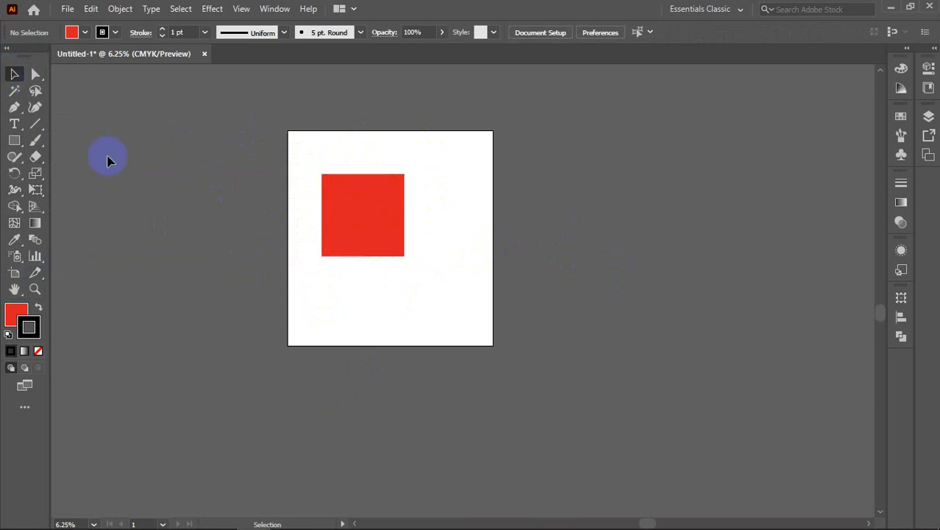
Select the red square and move it to the artboard's upper-right corner and back to its upper middle
left_click(390, 215)
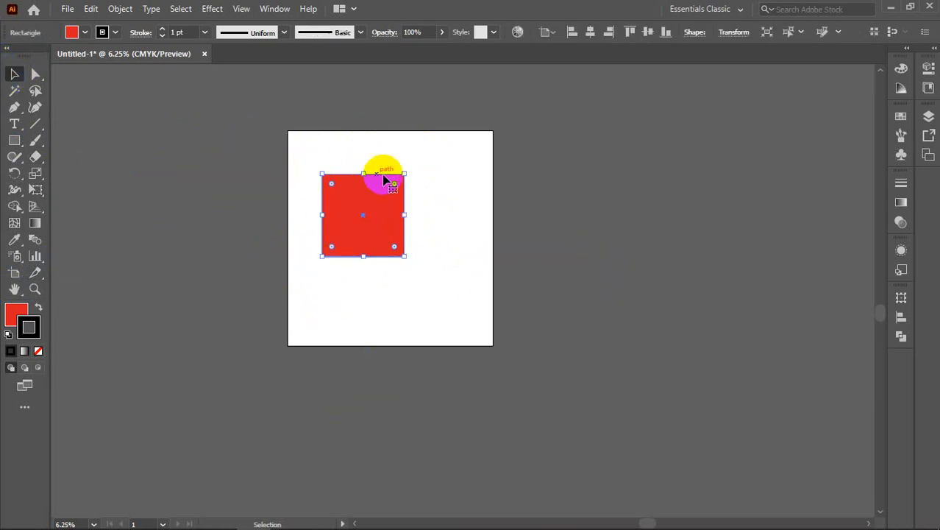
scroll(409, 173, "up", 1)
scroll(408, 173, "up", 1)
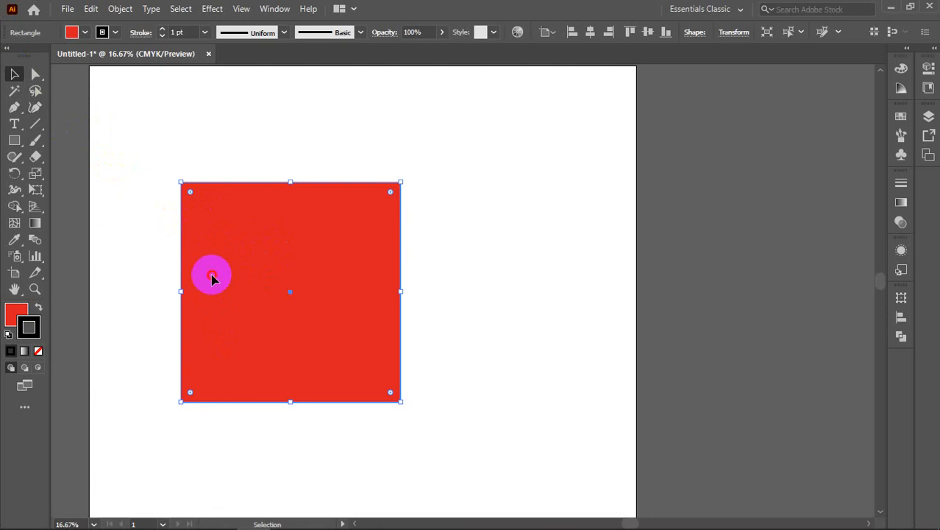
left_click_drag(212, 278, 414, 345)
left_click_drag(486, 375, 498, 239)
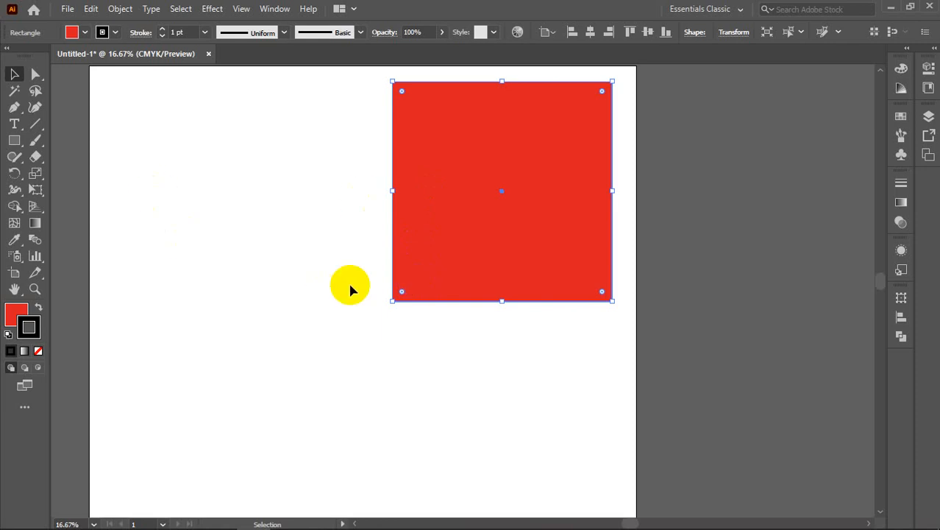
scroll(350, 285, "up", 2)
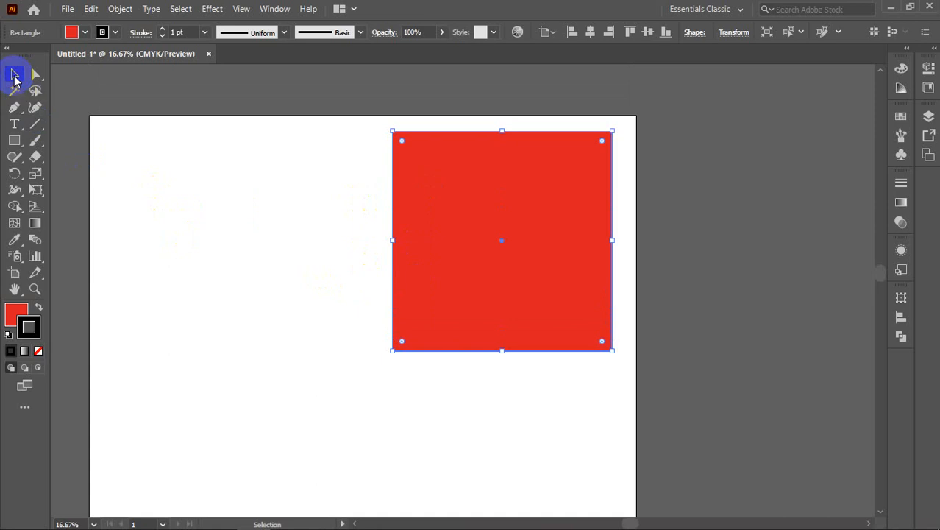
left_click_drag(468, 318, 324, 361)
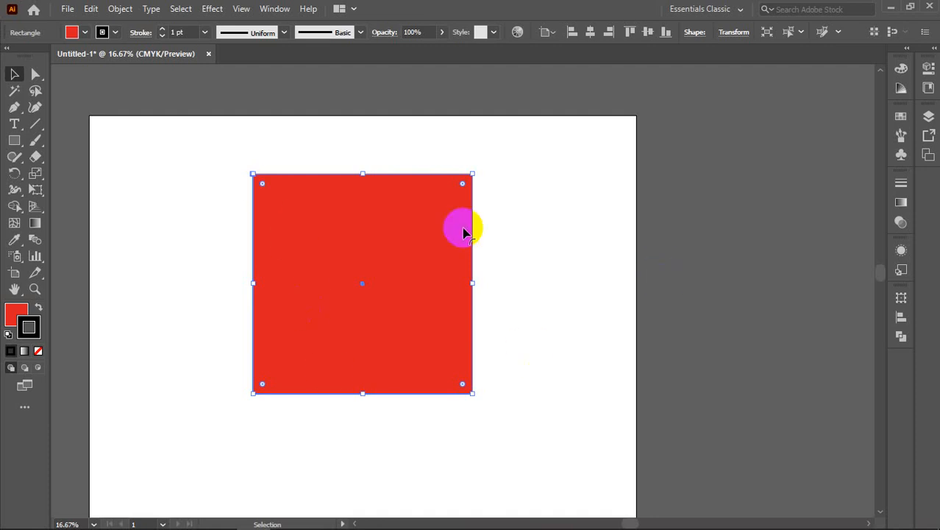
Practise deselecting and reselecting the red square, and move it close to the artboard's upper-left corner
left_click(588, 227)
left_click(377, 234)
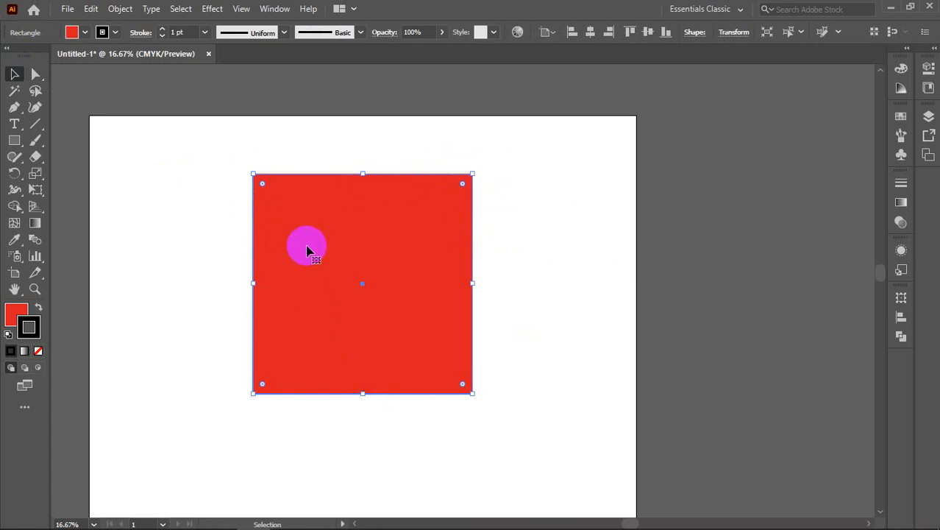
left_click(563, 222)
left_click(271, 196)
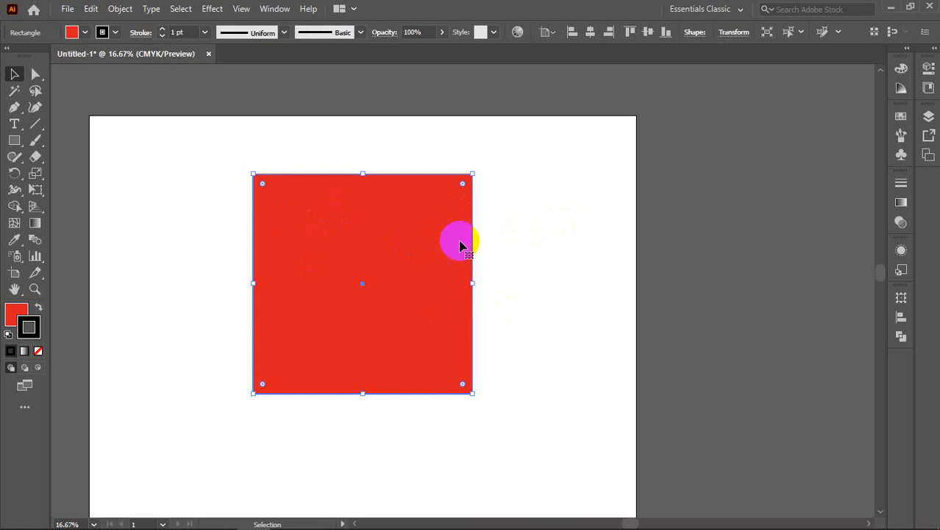
left_click_drag(415, 233, 276, 207)
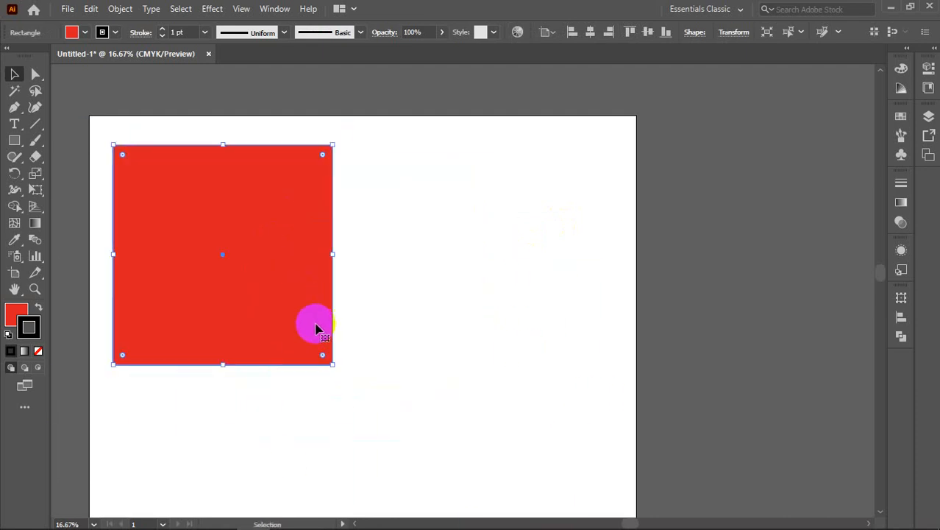
Rotate the red square freehand into a diamond orientation and undo the rotation
left_click_drag(332, 145, 343, 164)
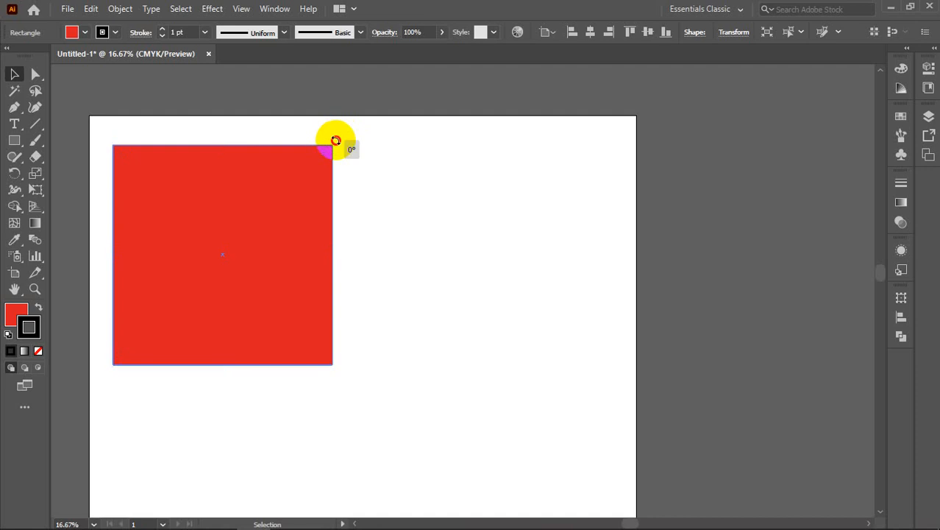
left_click_drag(335, 140, 221, 395)
key("a")
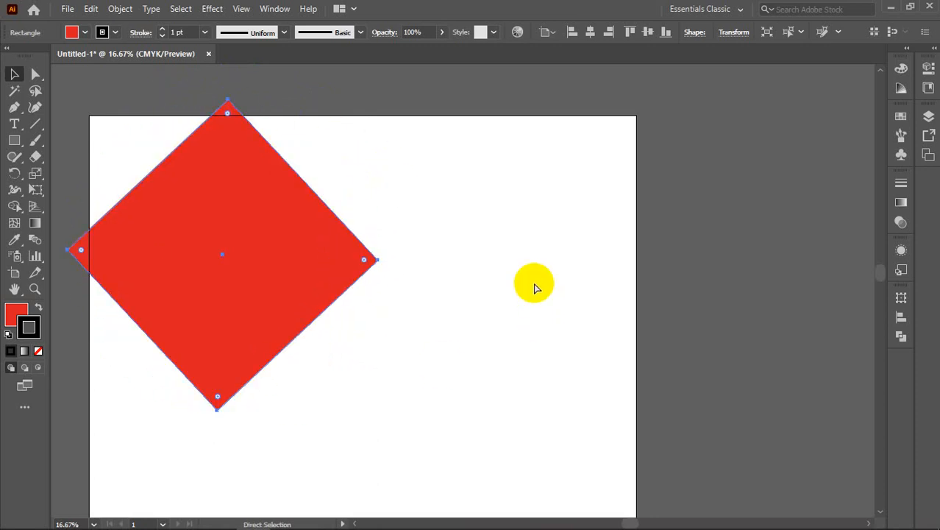
key("ctrl+z")
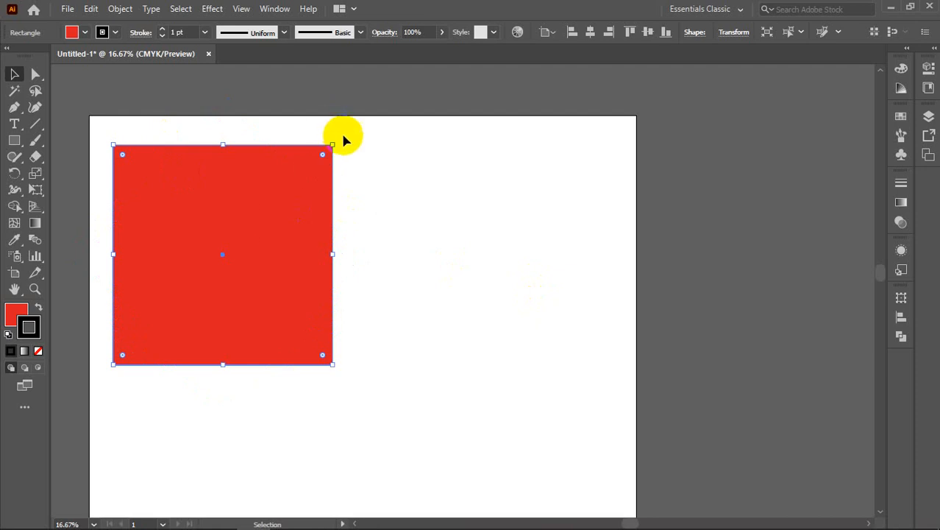
Try a constrained rotation of the red square to 315° and bring it back to its upright orientation
left_click_drag(332, 140, 361, 109)
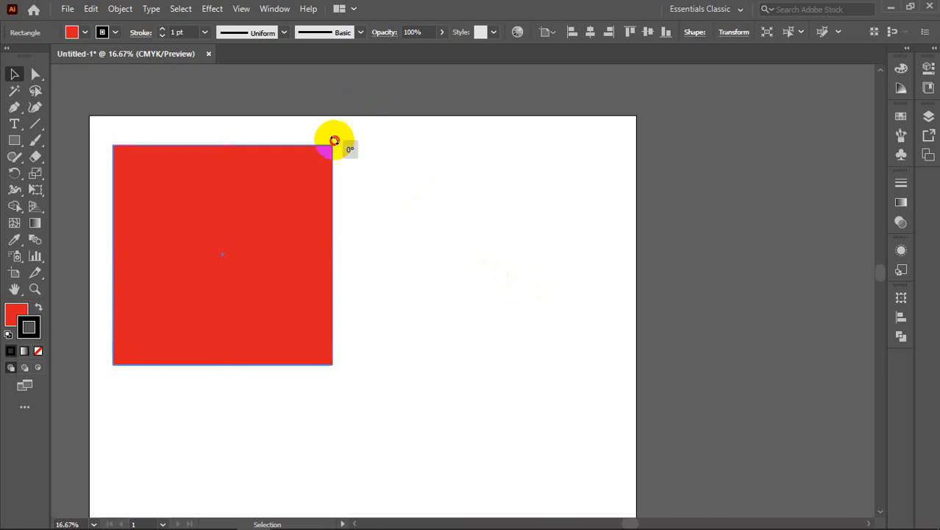
mouse_move(340, 143)
left_mouse_down()
mouse_move(369, 219)
mouse_move(362, 164)
mouse_move(372, 215)
mouse_move(373, 281)
mouse_move(358, 342)
mouse_move(367, 224)
mouse_move(348, 127)
left_mouse_up()
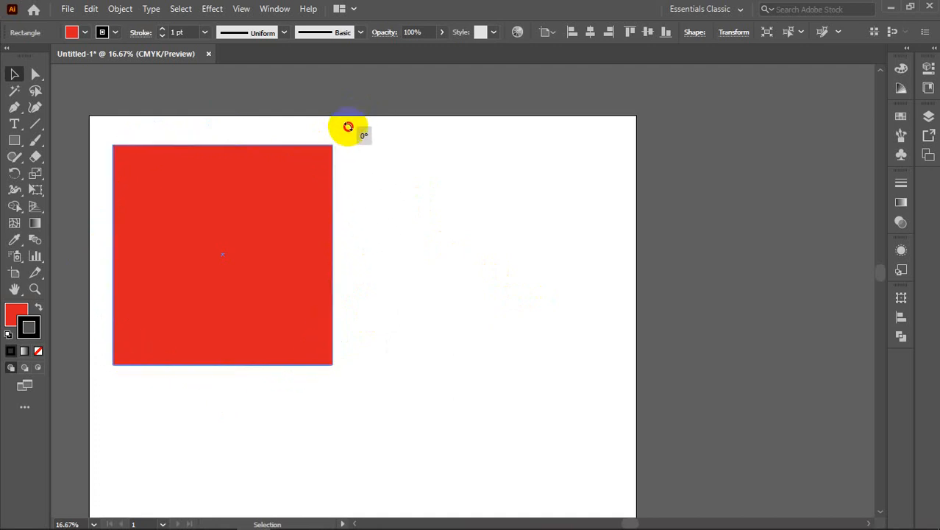
left_click_drag(348, 127, 388, 253)
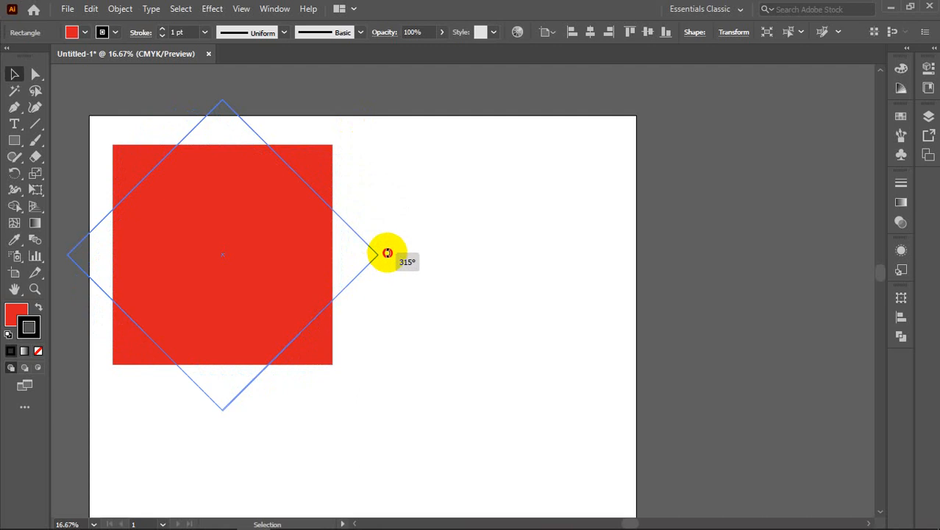
left_click_drag(387, 253, 363, 145)
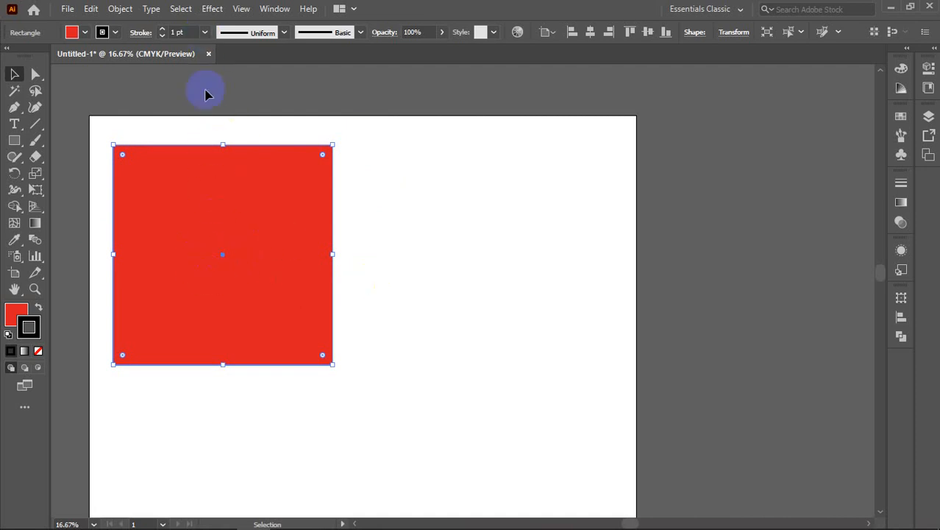
Rotate the red square exactly 45° clockwise so it stands as a diamond
left_click(221, 207)
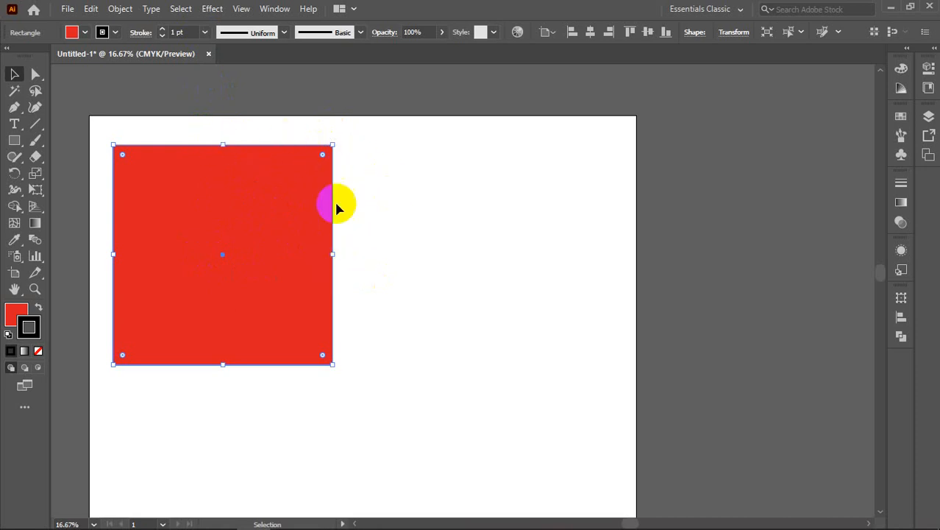
left_click_drag(335, 138, 370, 191)
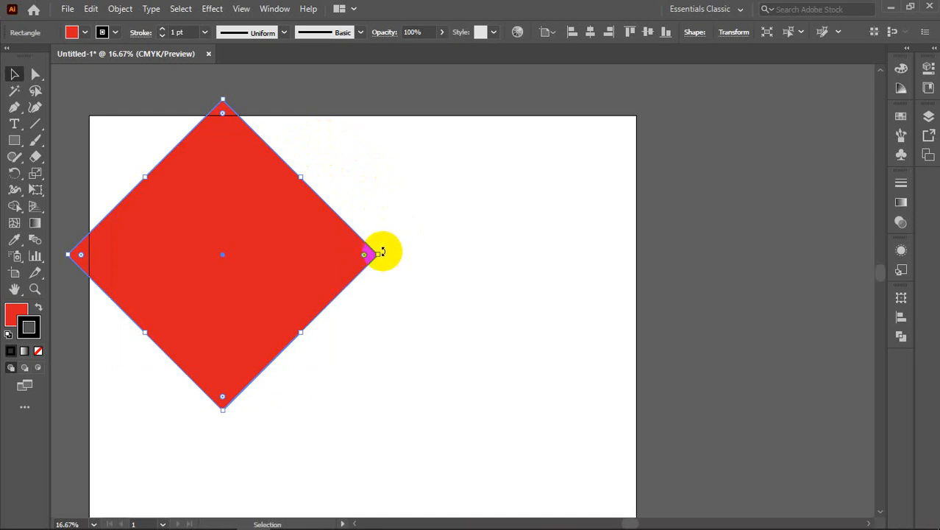
Try another rotation of the red diamond, and undo the rotations until the square stands upright again
left_click_drag(382, 250, 66, 238)
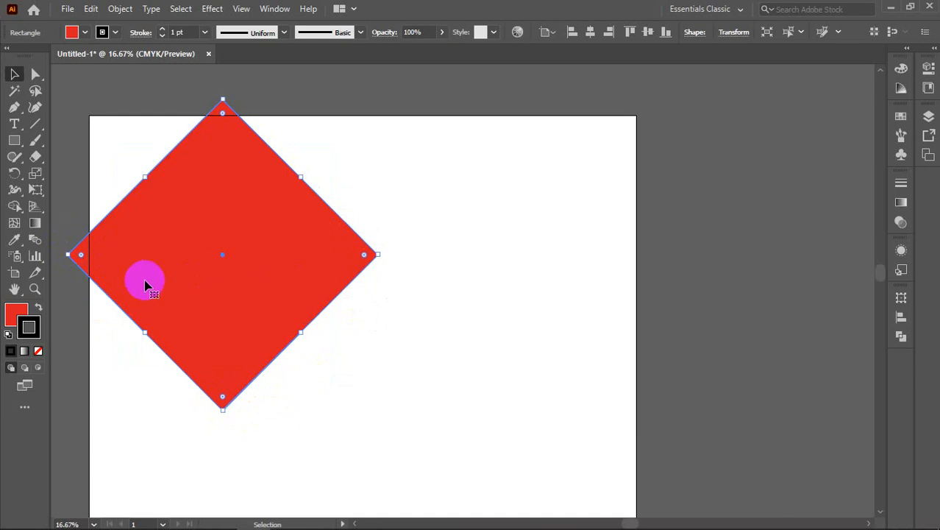
left_click(509, 258)
key("ctrl+a")
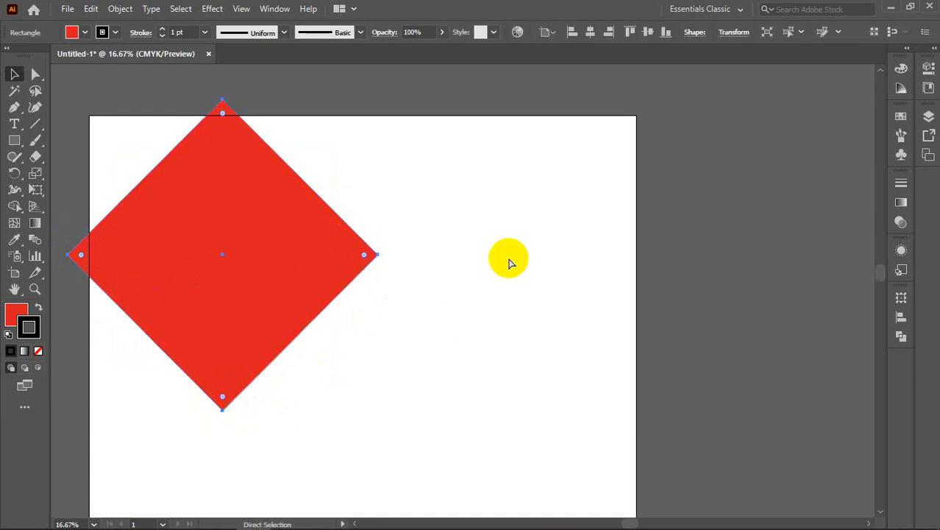
key("ctrl+z")
Move the upright red square with the Selection tool towards the middle of the artboard and deselect it
left_click(14, 73)
left_click_drag(224, 241, 362, 280)
left_click(699, 254)
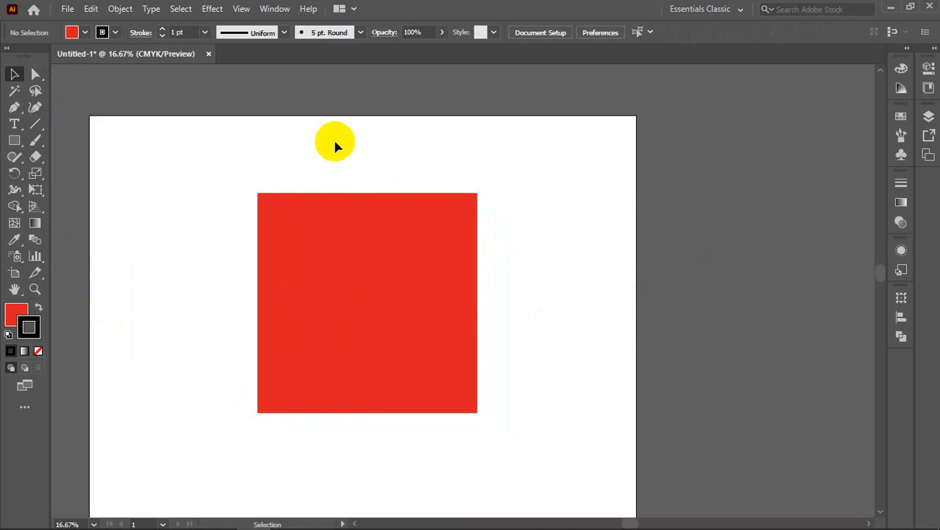
Select the red square with the Direct Selection tool to view its corner points up close, and deselect it
left_click(33, 77)
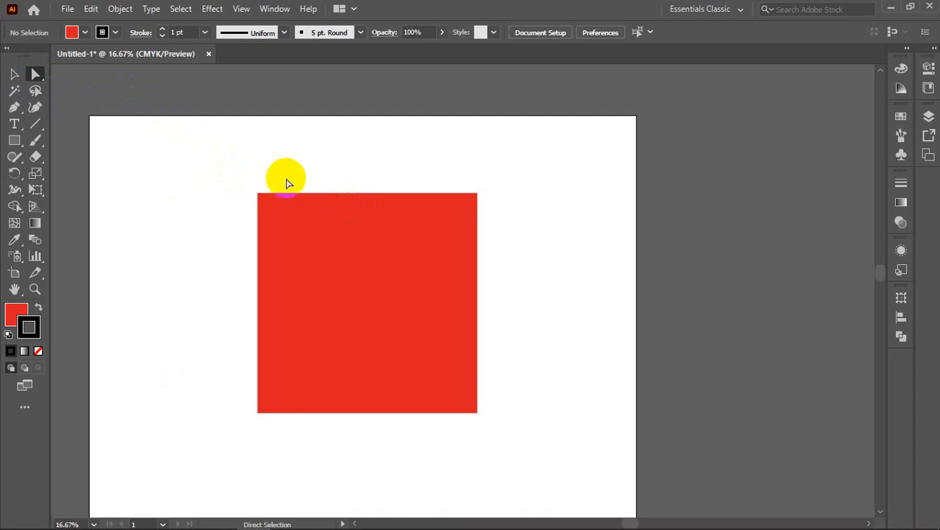
left_click(307, 329)
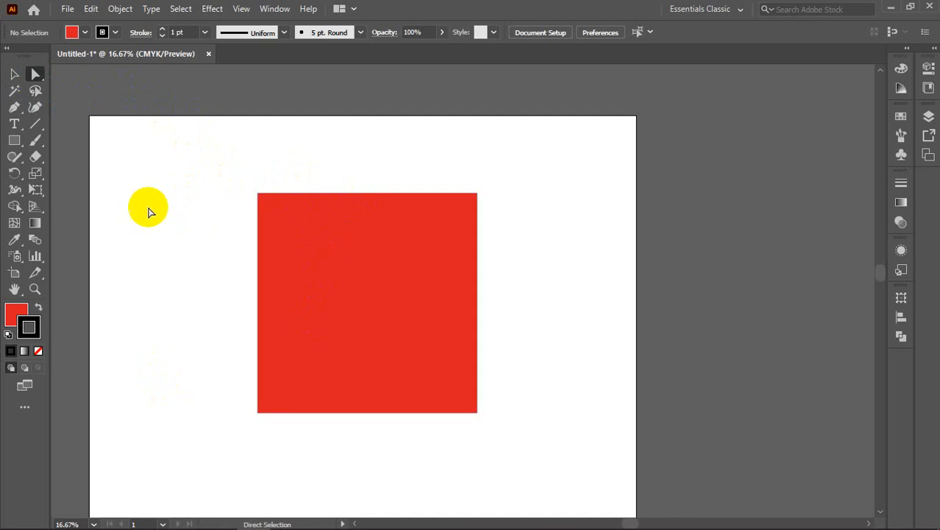
left_click(285, 242)
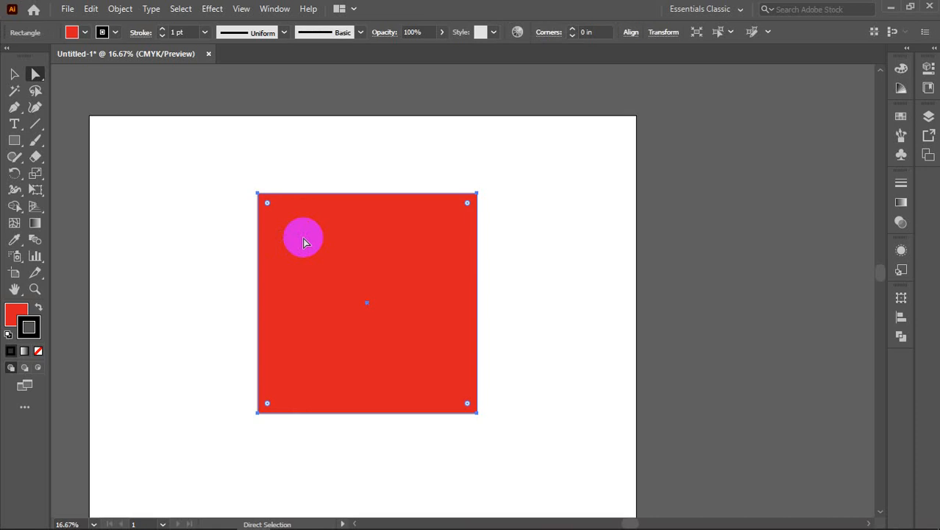
scroll(305, 242, "up", 1)
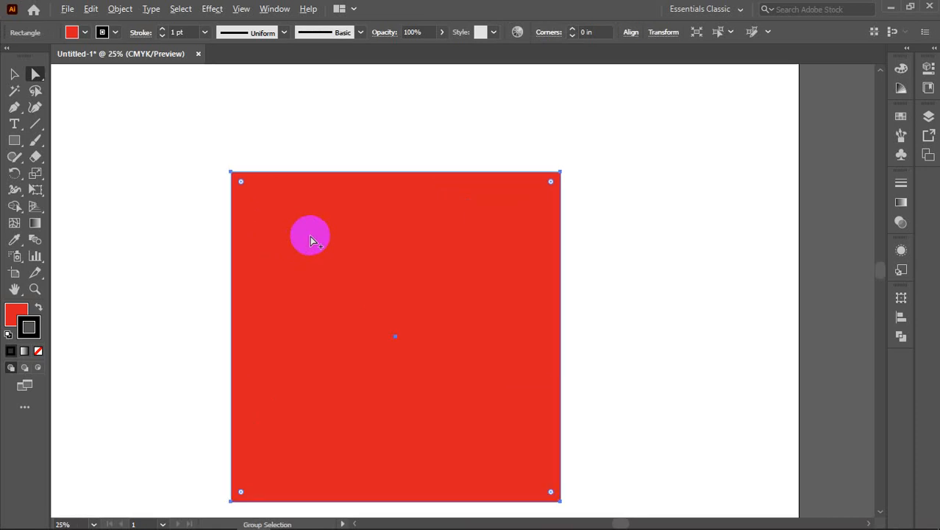
left_click_drag(313, 243, 310, 200)
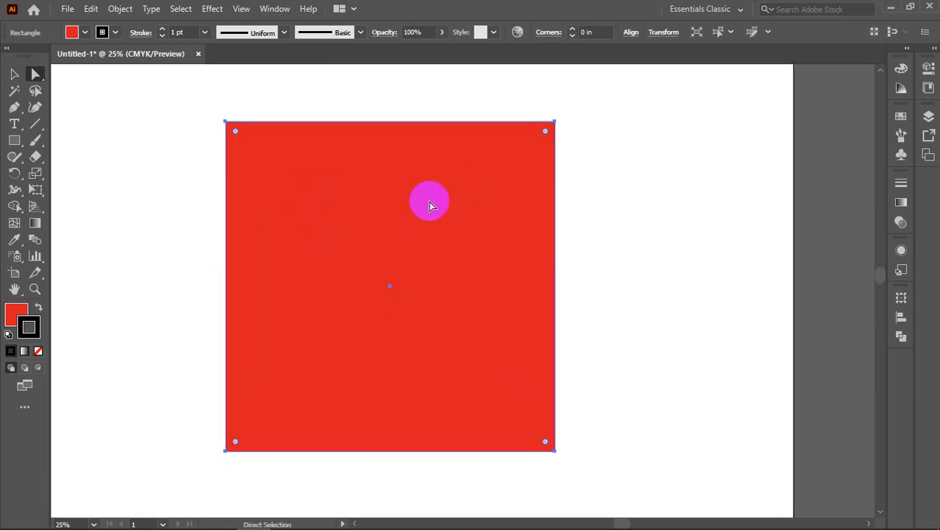
left_click(139, 181)
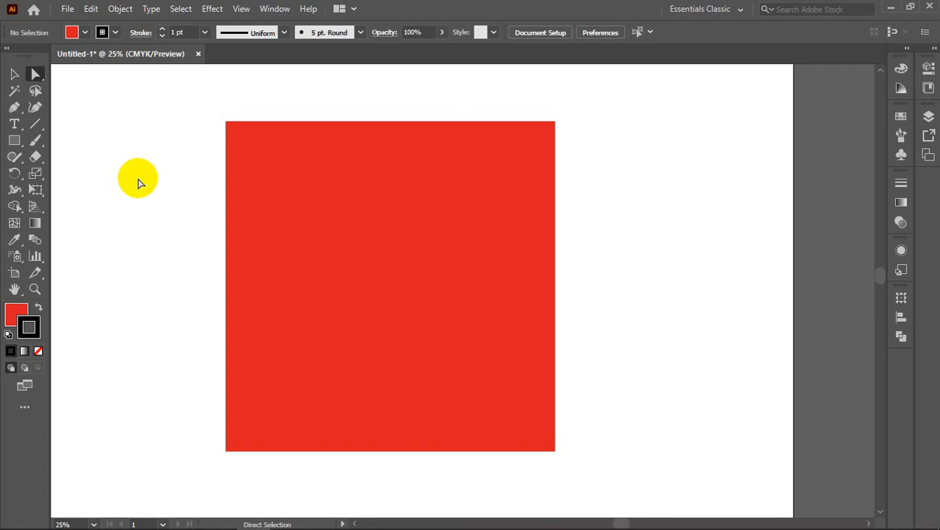
Practise deselecting and reselecting the red square with the Direct Selection tool, leaving it selected
left_click(371, 210)
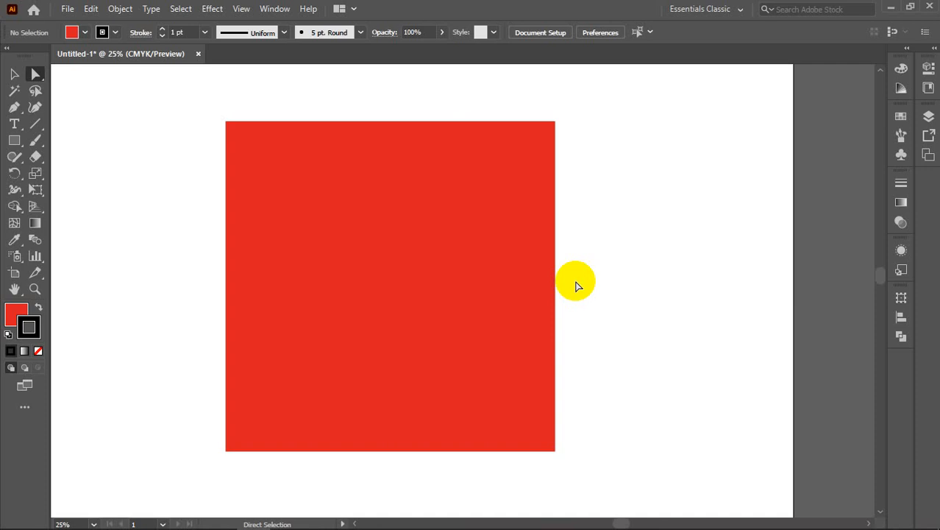
left_click(453, 195)
left_click(297, 147)
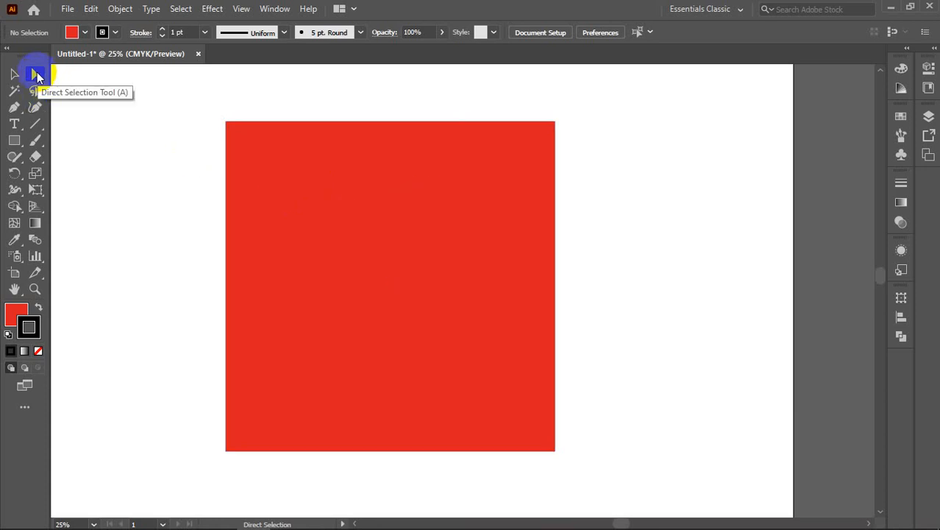
left_click(415, 232)
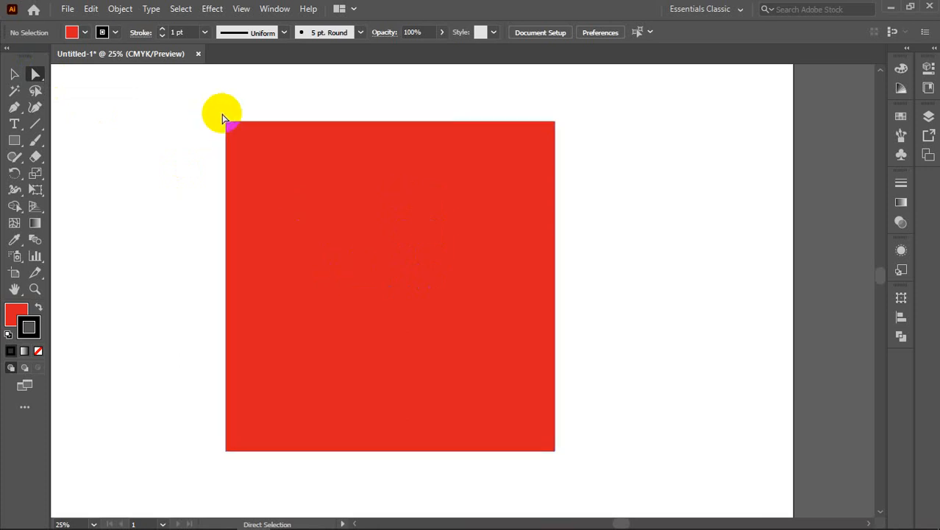
left_click(366, 194)
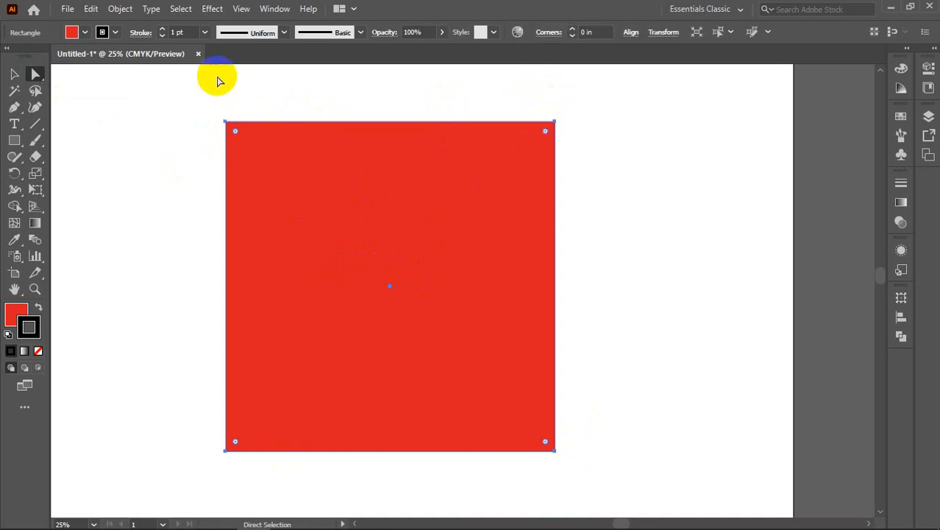
Switch to the Selection tool, deselect the red square and reselect it to show its bounding box
left_click(15, 76)
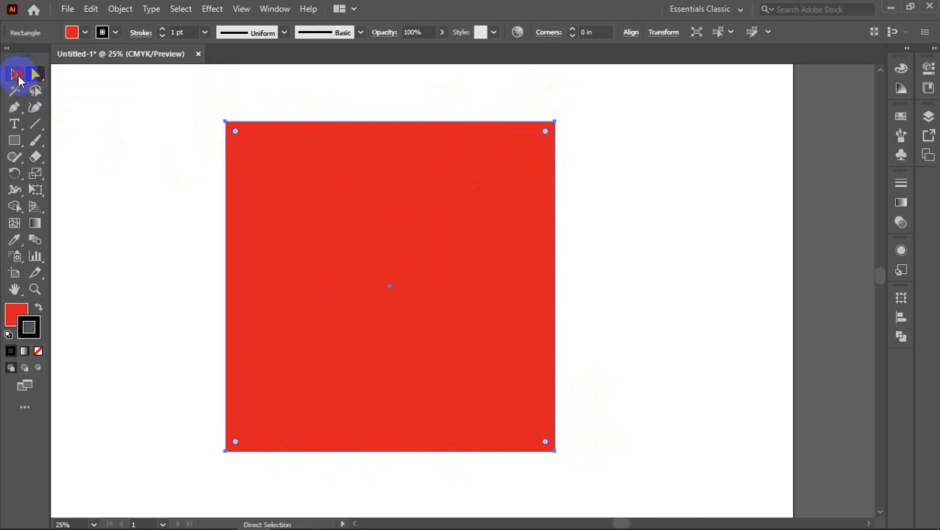
left_click(99, 157)
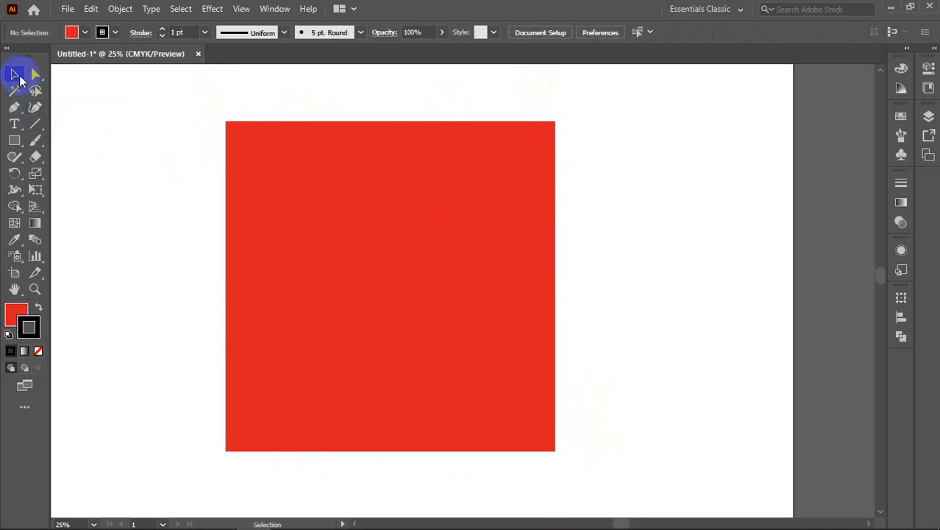
left_click(390, 204)
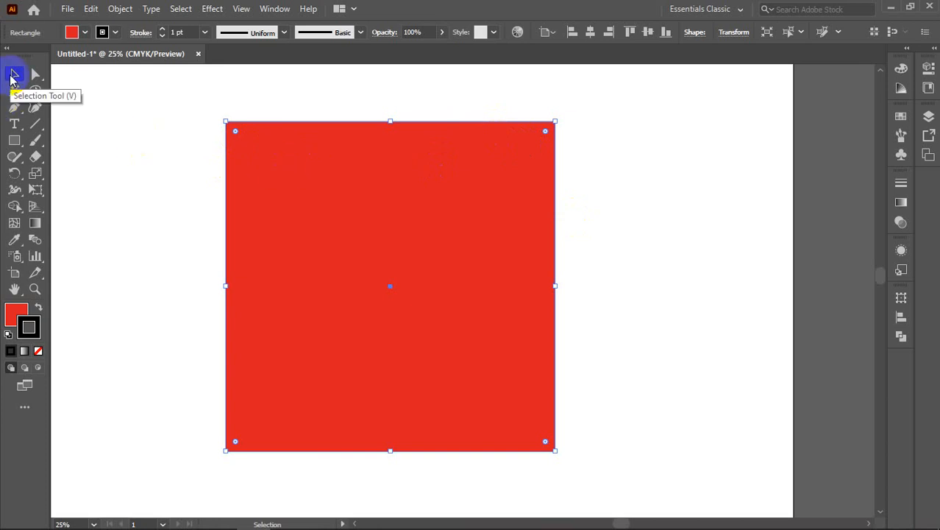
Examine the bounding box handles at the red square's corners and along its edges
scroll(221, 99, "up", 3)
scroll(217, 179, "up", 1)
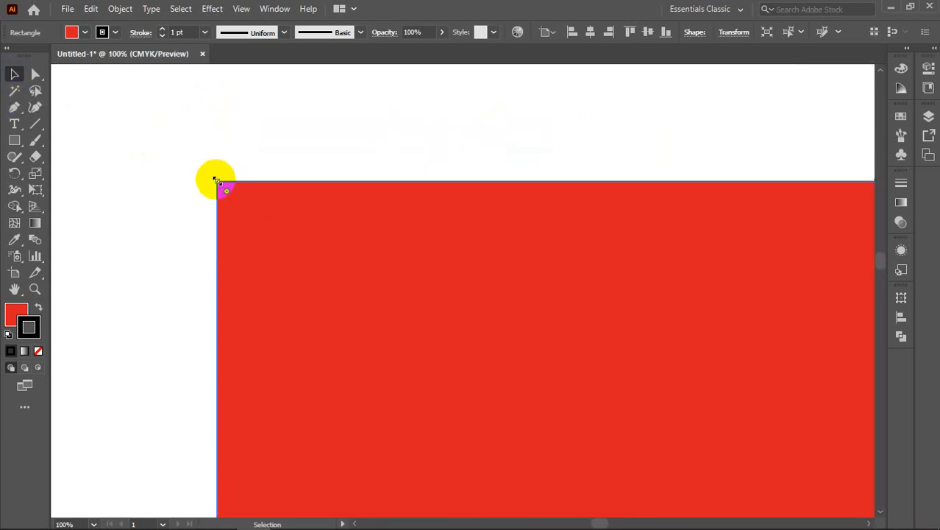
scroll(216, 178, "down", 2)
left_click(268, 200)
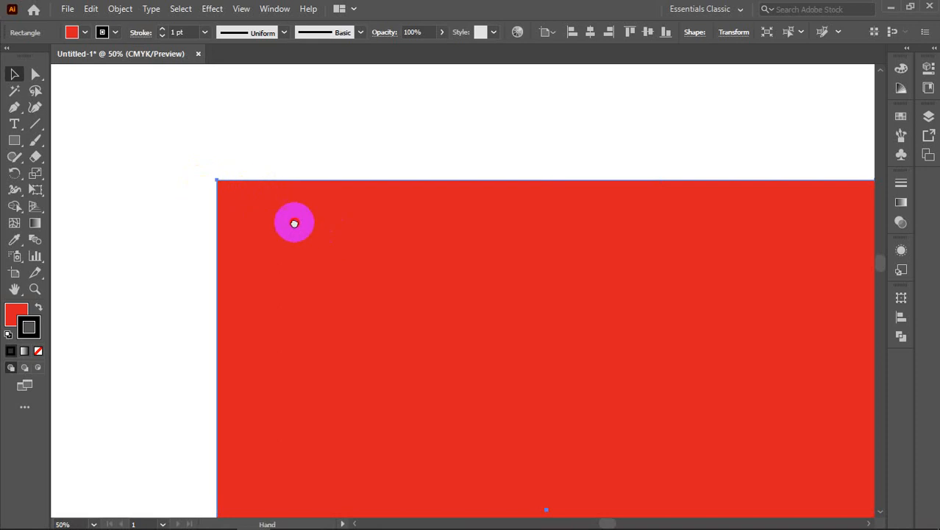
left_click_drag(293, 221, 259, 223)
left_click(360, 173)
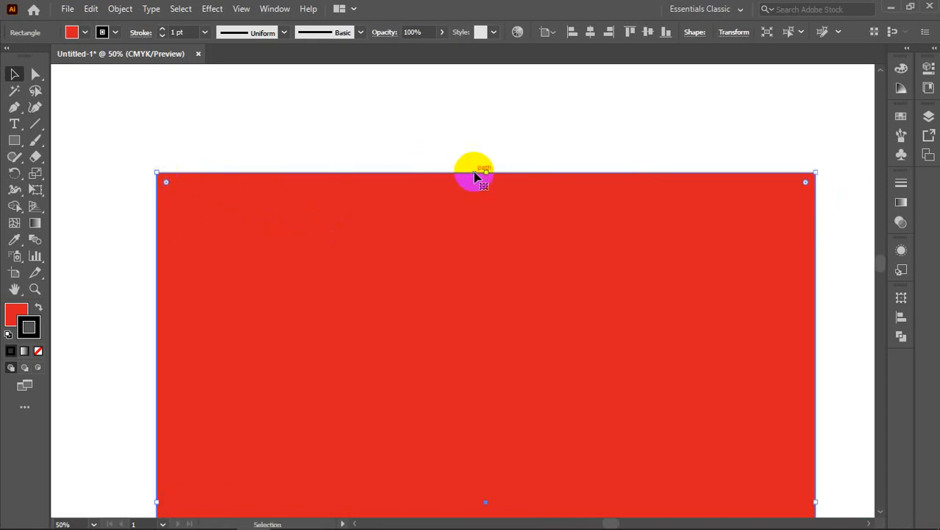
scroll(840, 269, "down", 2)
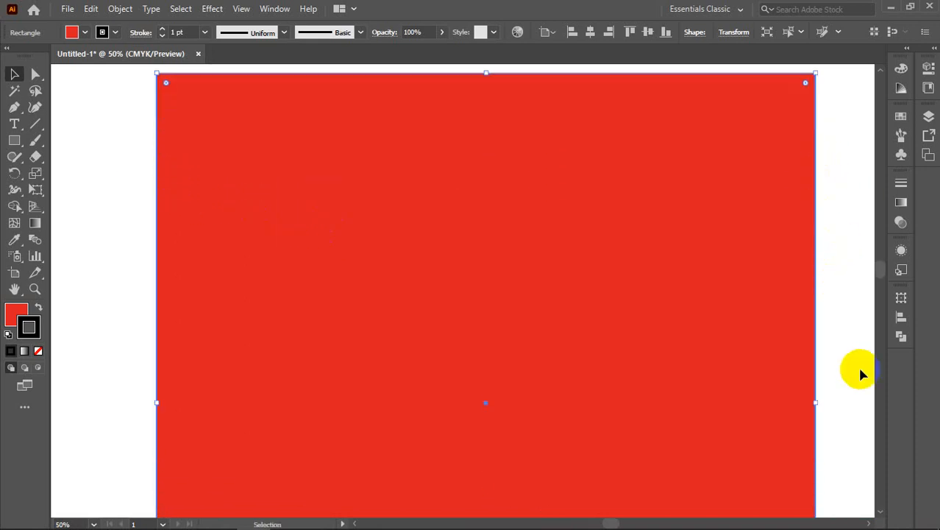
scroll(857, 367, "down", 1)
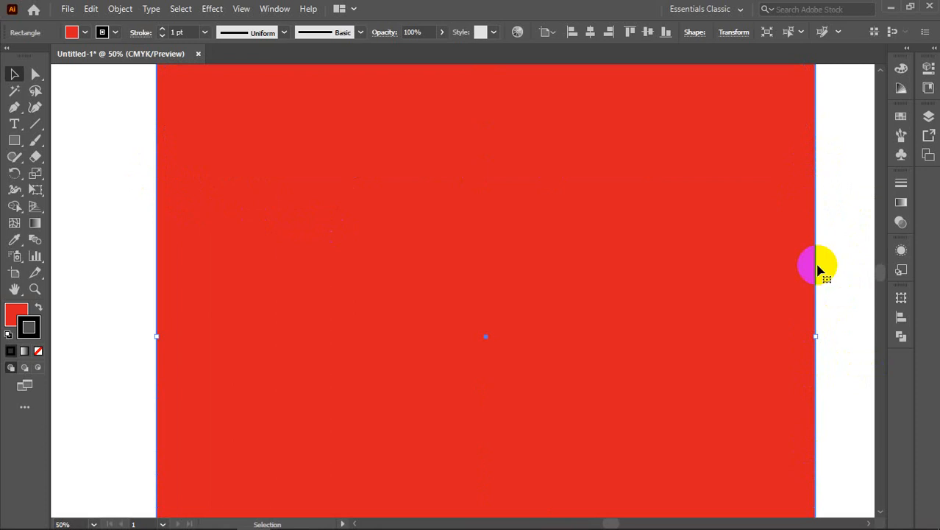
scroll(820, 322, "up", 2)
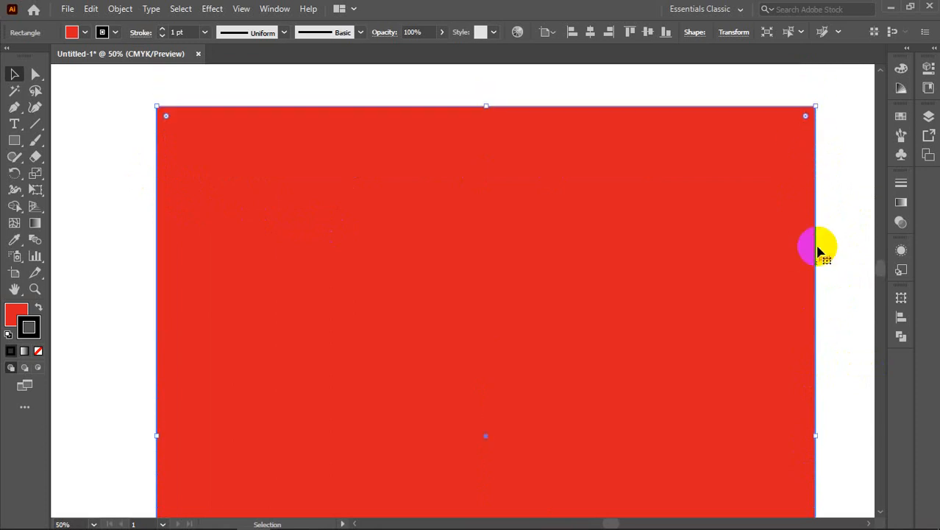
scroll(819, 248, "down", 1)
scroll(809, 346, "down", 3)
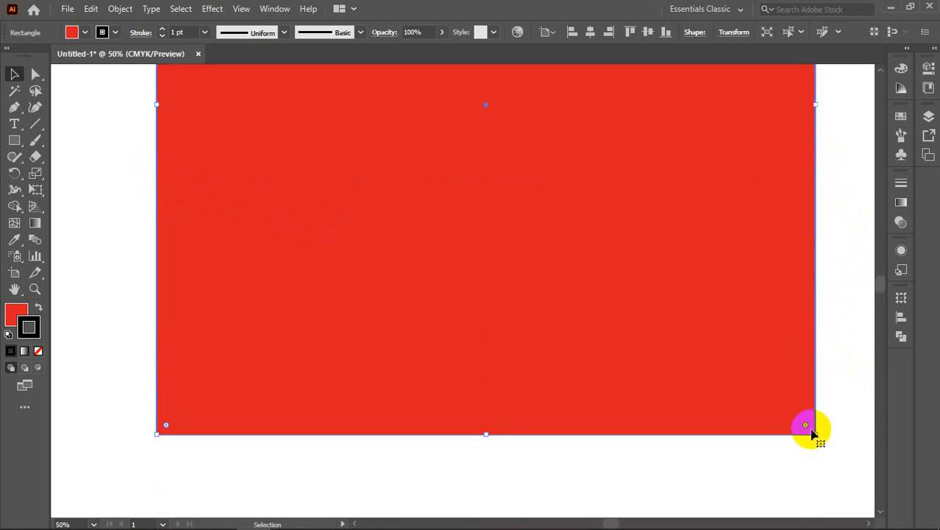
key("ctrl+0")
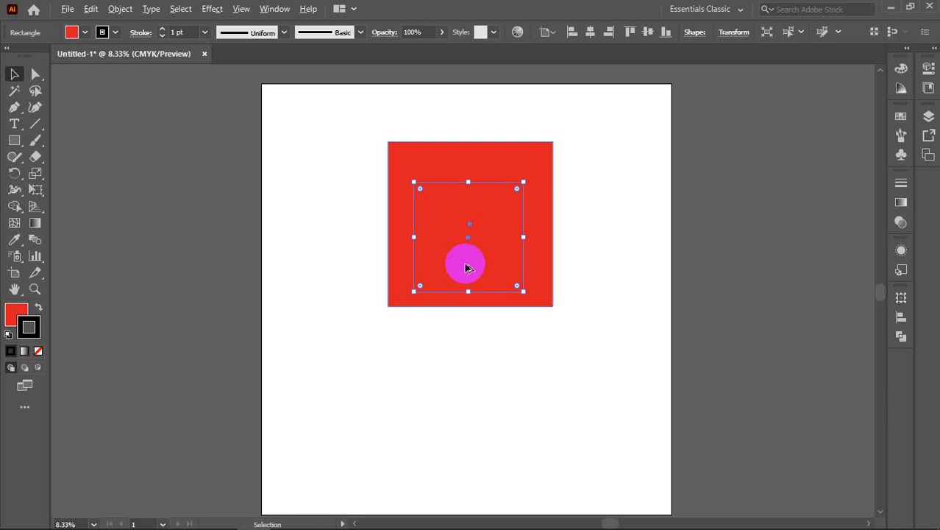
scroll(466, 267, "up", 2)
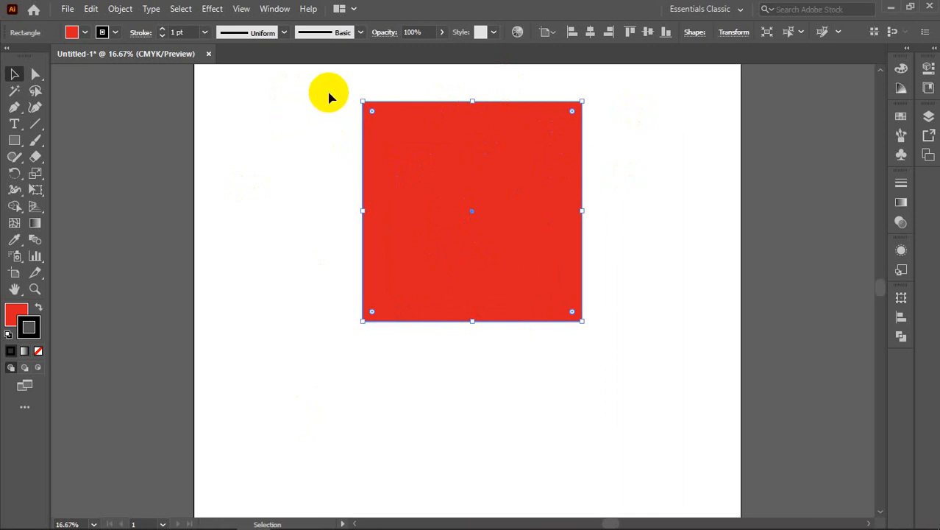
Switch to the Direct Selection tool and reselect the red square to show only its corner anchor points
left_click(15, 74)
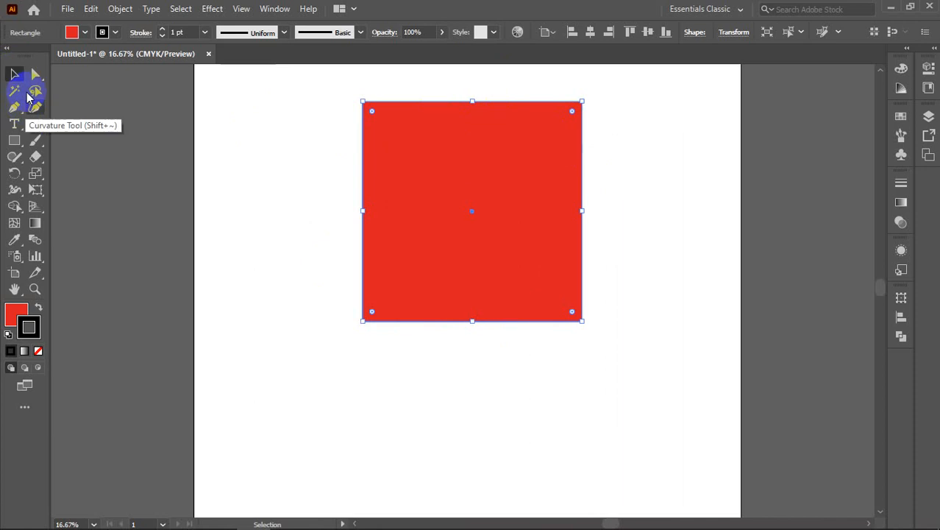
left_click(34, 74)
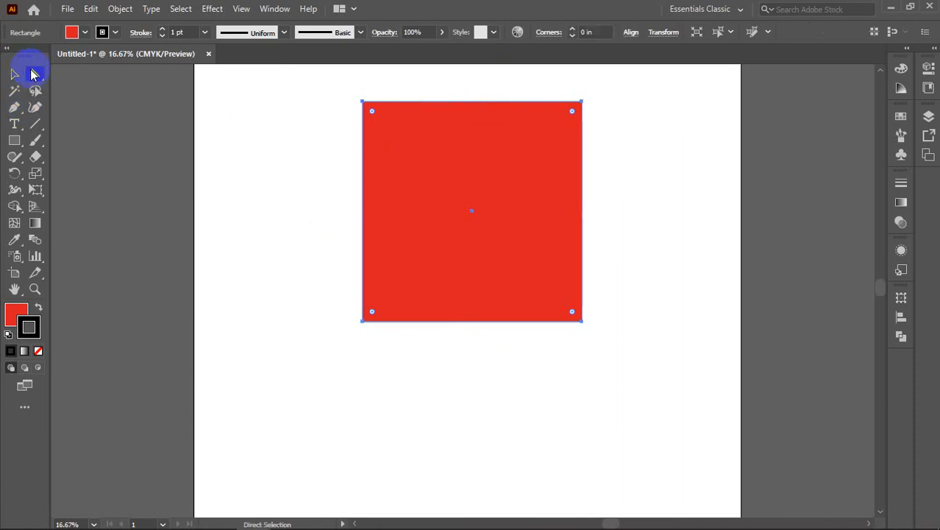
left_click(158, 300)
left_click(446, 202)
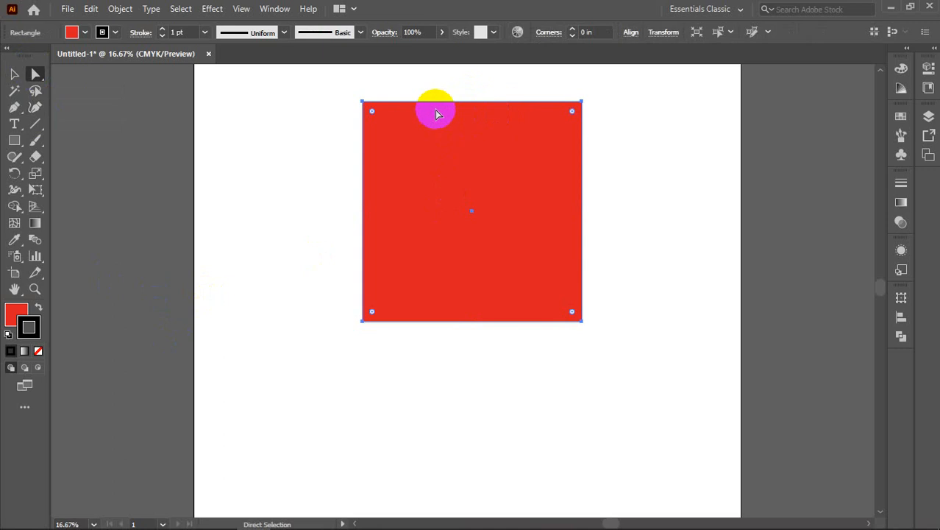
scroll(478, 93, "up", 1)
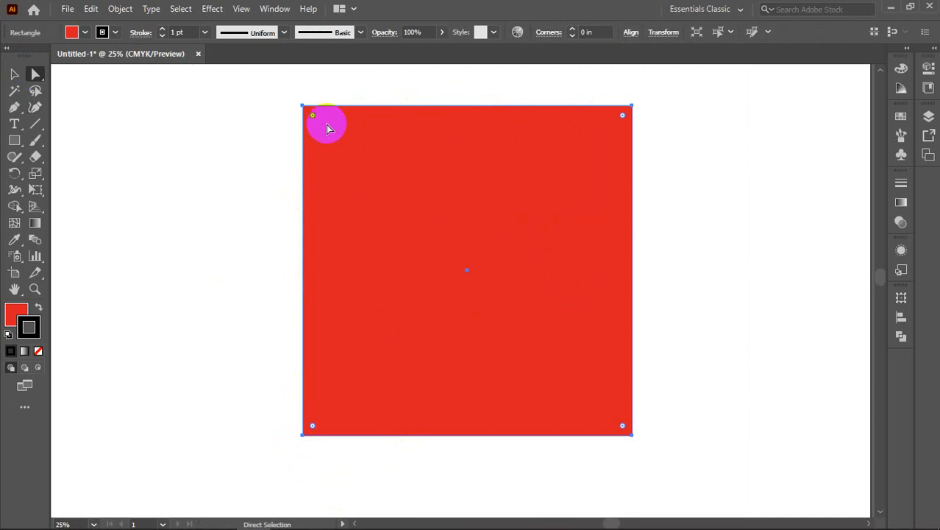
Try to pull the red square's upper-right anchor point inward, and undo the move
left_click(305, 107)
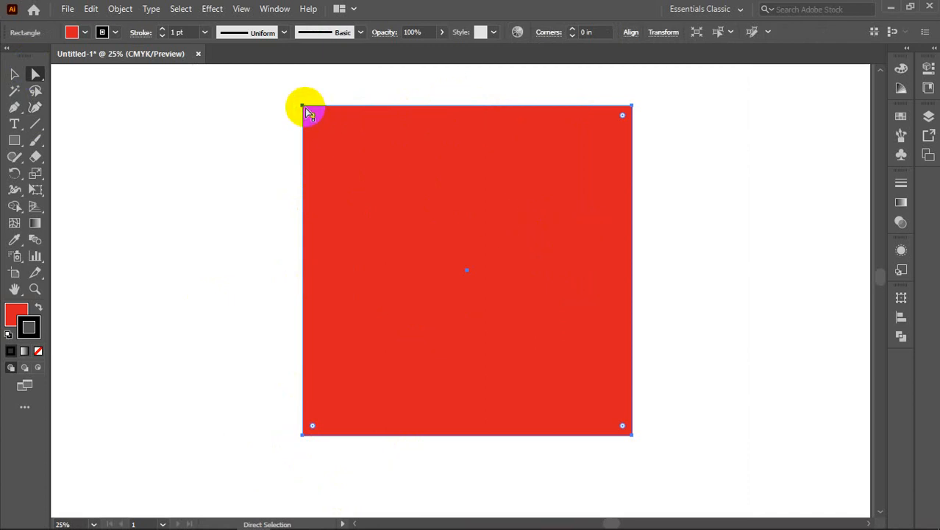
left_click(635, 108)
left_click(636, 108)
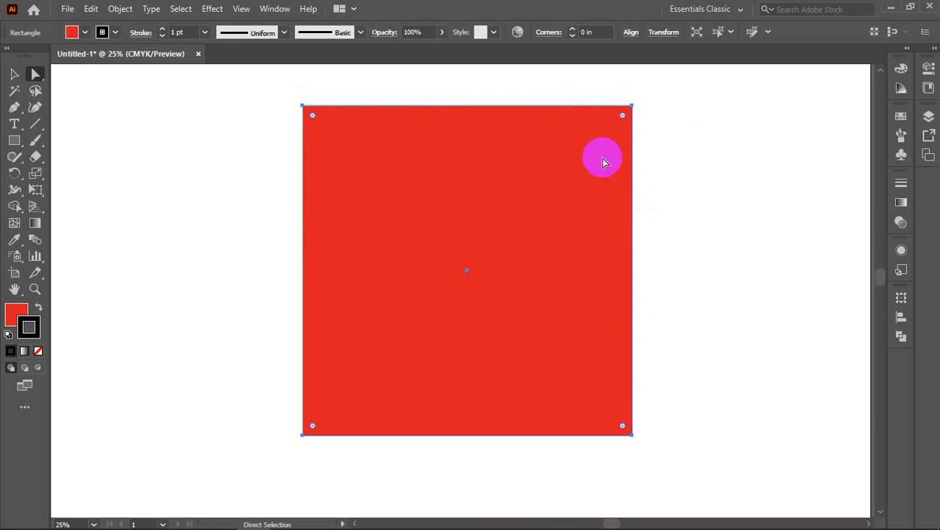
left_click(634, 108)
left_click_drag(636, 109, 523, 200)
key("ctrl+z")
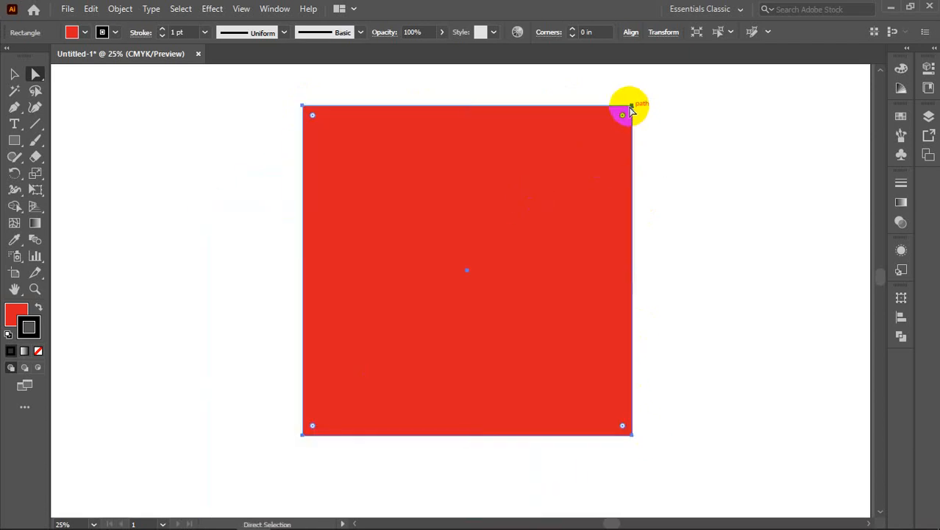
Move only the square's upper-right anchor point diagonally to the square's centre to form a triangle, and undo it back to the whole selected square
left_click(633, 108)
left_click_drag(632, 109, 447, 254)
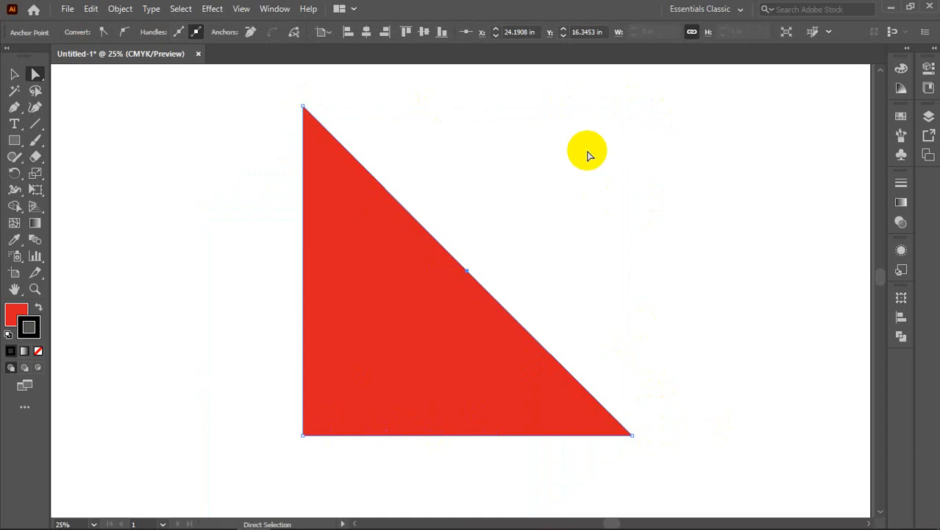
key("ctrl")
key("ctrl+z")
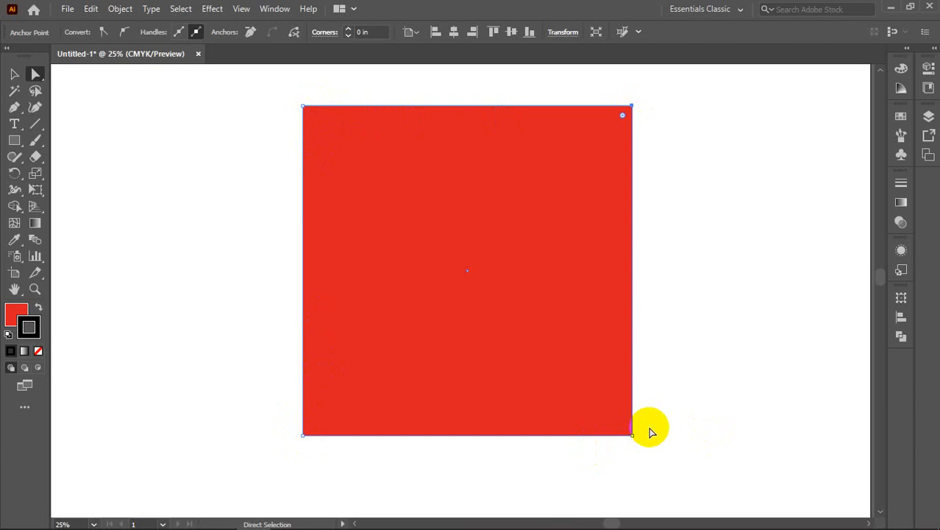
left_click(510, 252)
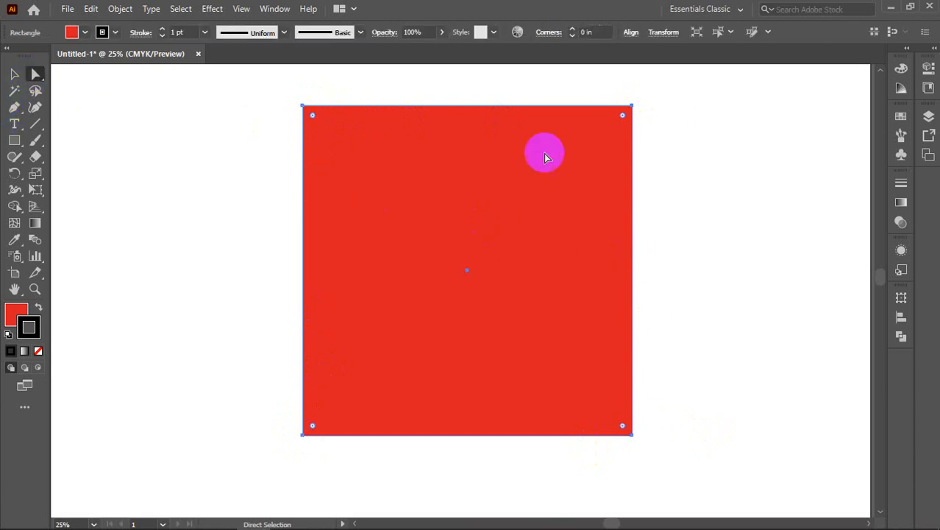
left_click(630, 108)
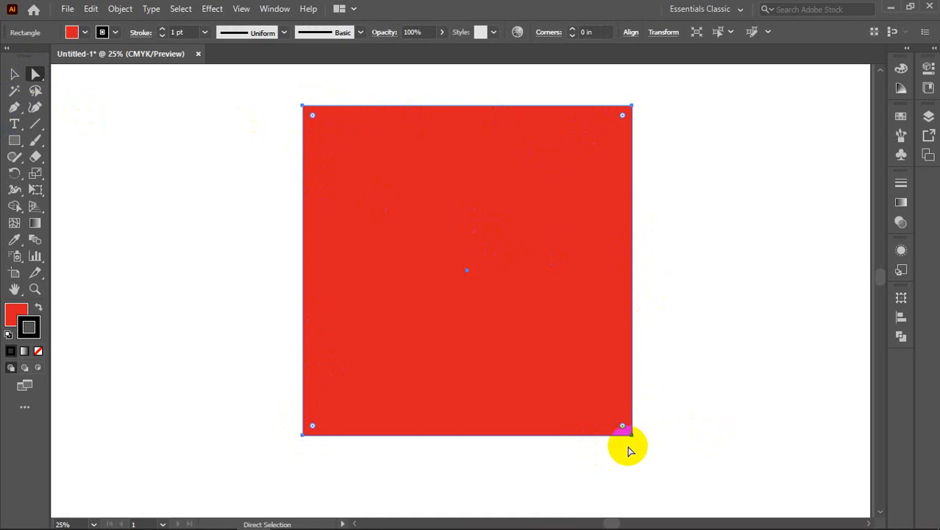
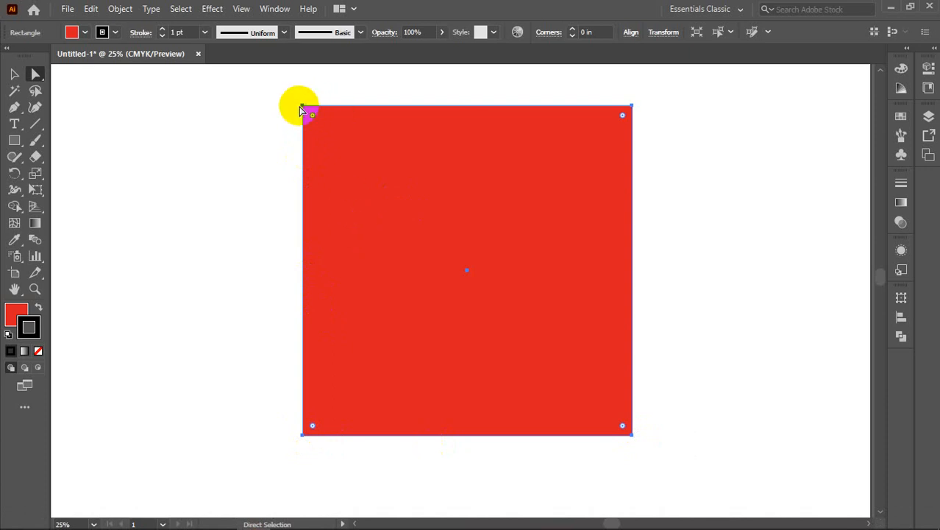
left_click(410, 188)
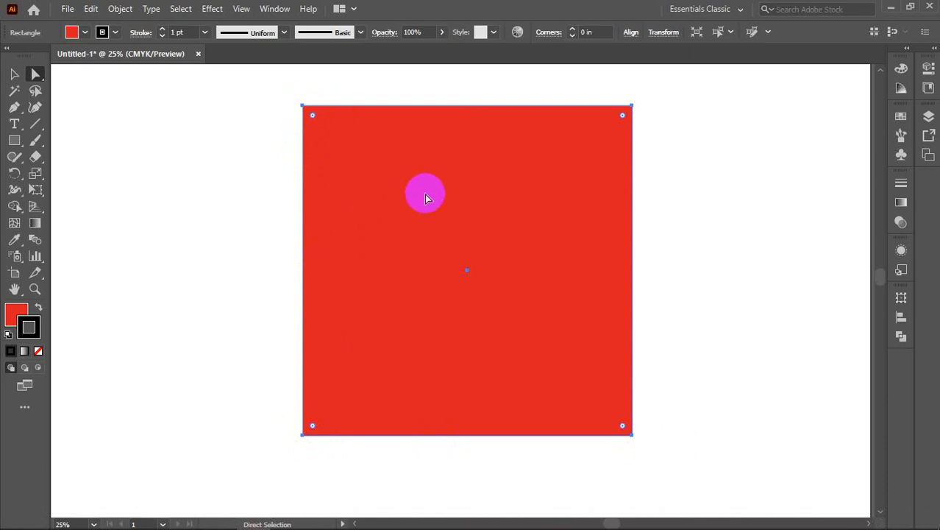
scroll(418, 196, "down", 3)
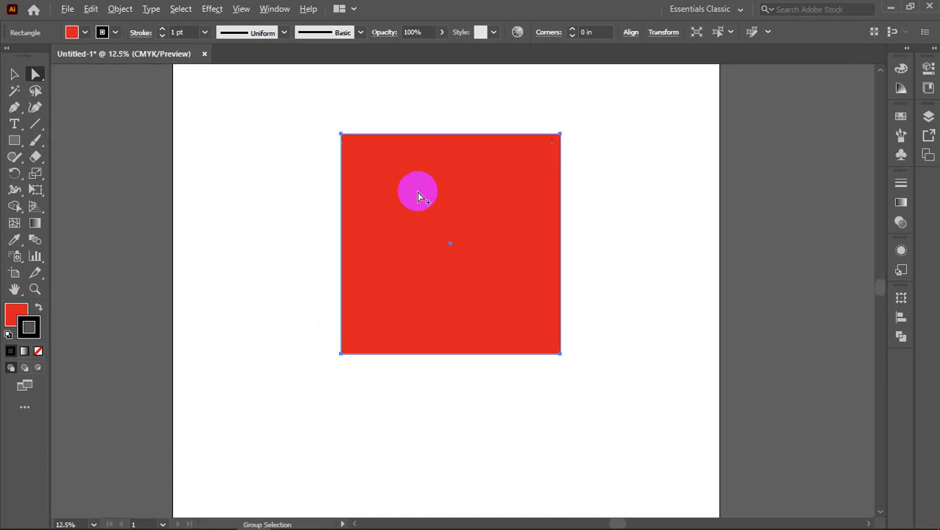
scroll(418, 195, "up", 1)
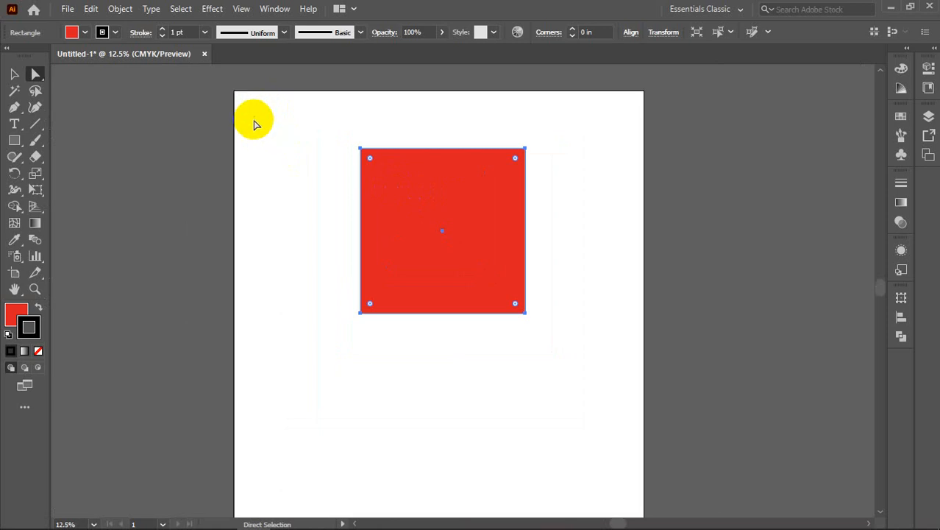
Switch to File Explorer and look through the Downloads folder for a sample design image
key("alt+Tab")
mouse_move(186, 513)
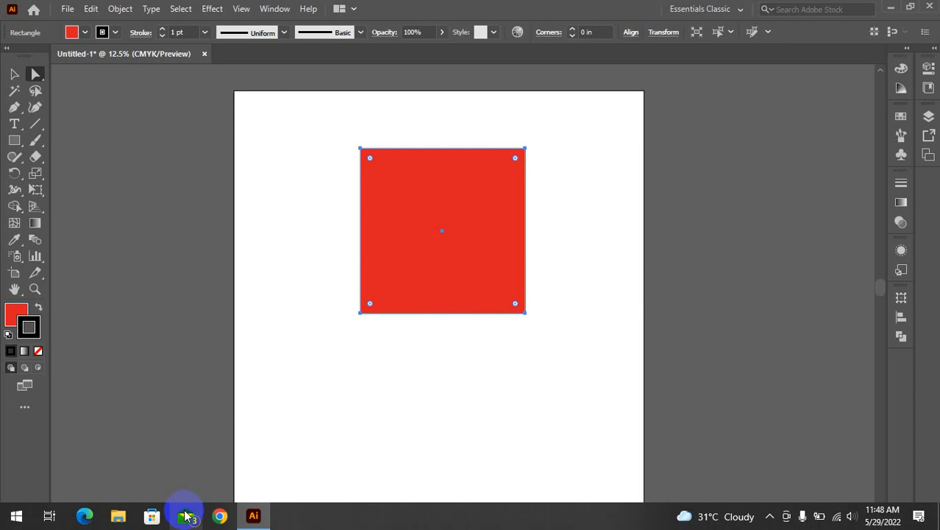
left_click(127, 520)
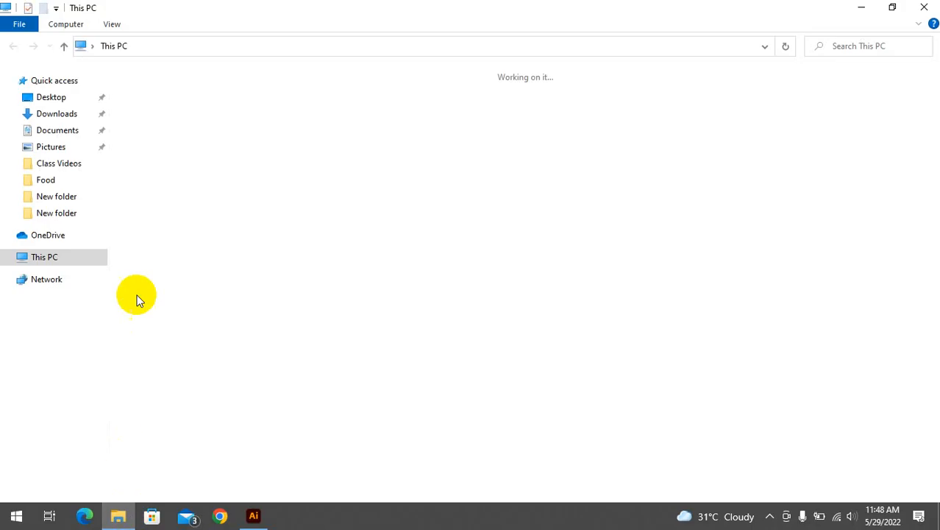
left_click(39, 112)
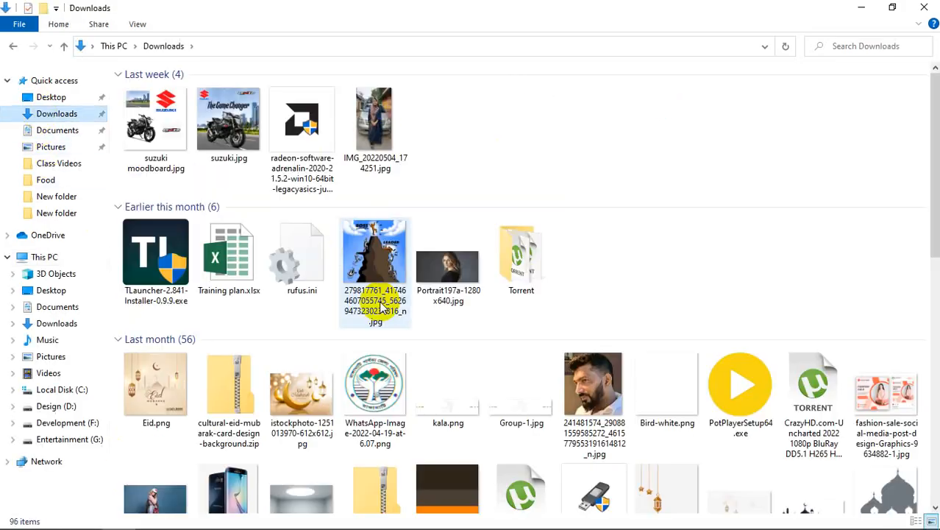
scroll(304, 357, "down", 5)
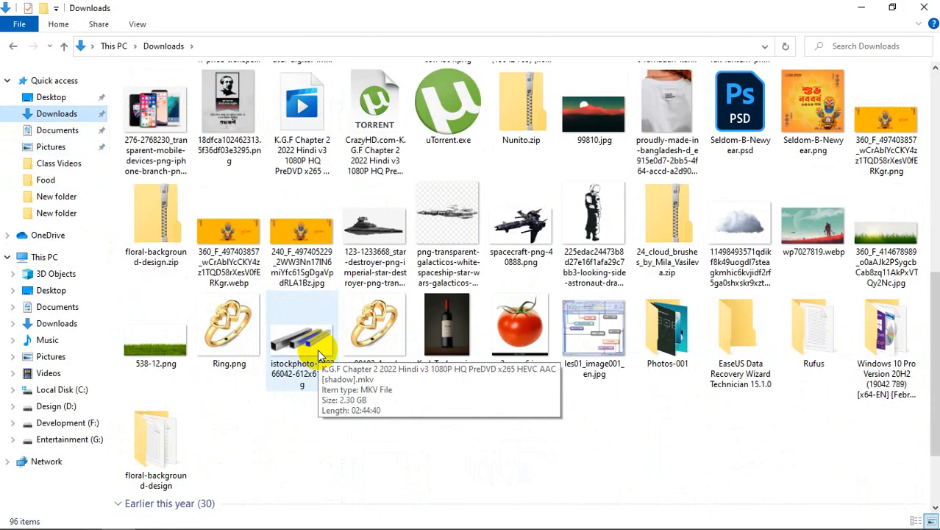
scroll(324, 351, "up", 2)
scroll(317, 350, "up", 2)
scroll(318, 351, "down", 5)
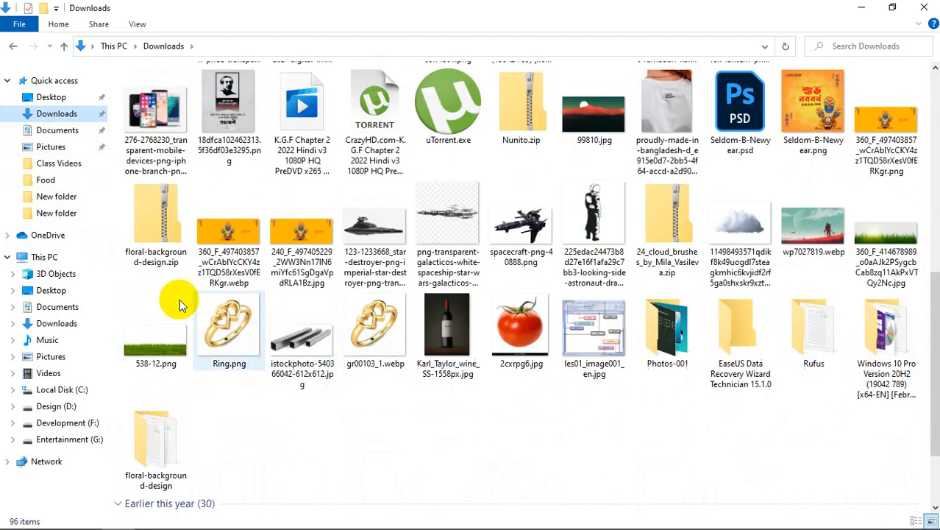
Look through the desktop folders "New folder" and "New folder (2)" for a sample design
left_click(49, 292)
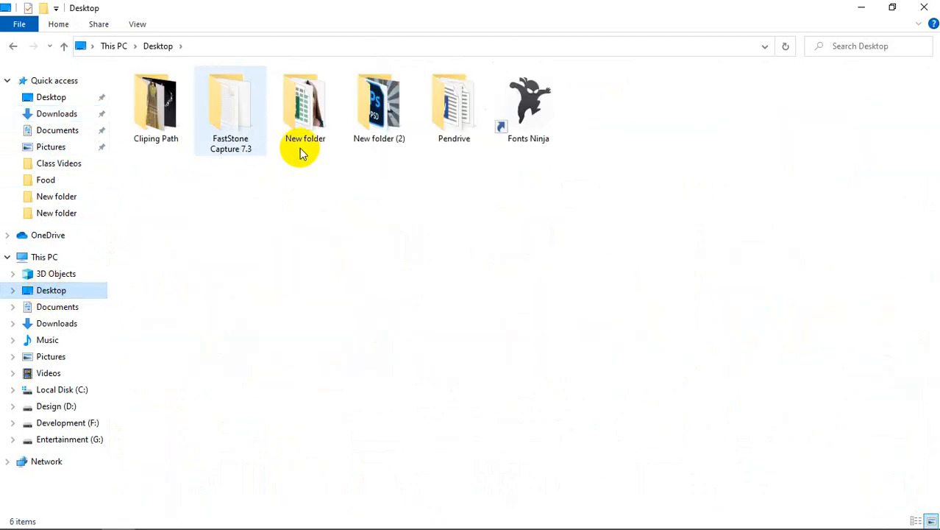
left_click(307, 139)
double_click(306, 138)
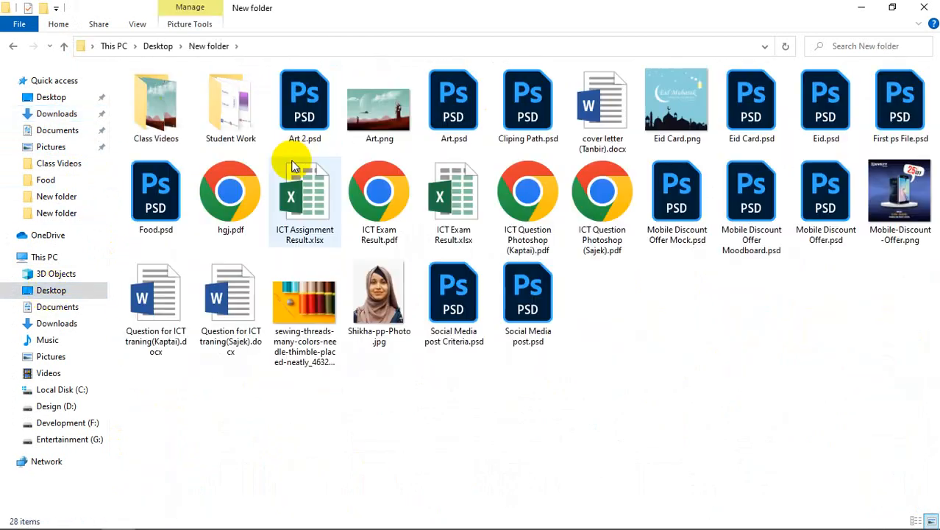
left_click(13, 45)
double_click(395, 102)
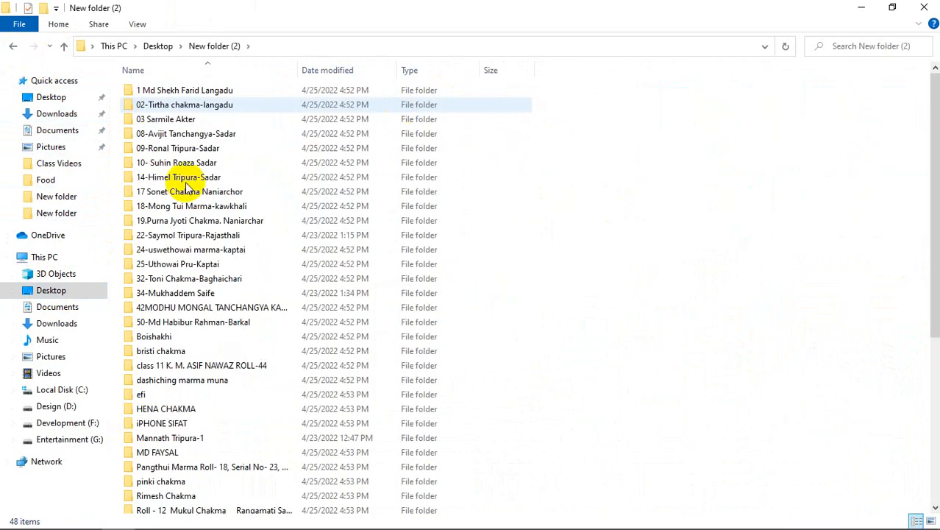
Browse the ICT Traning folder on drive Design (D:), check its Assignment subfolder, and return to ICT Traning
left_click(49, 412)
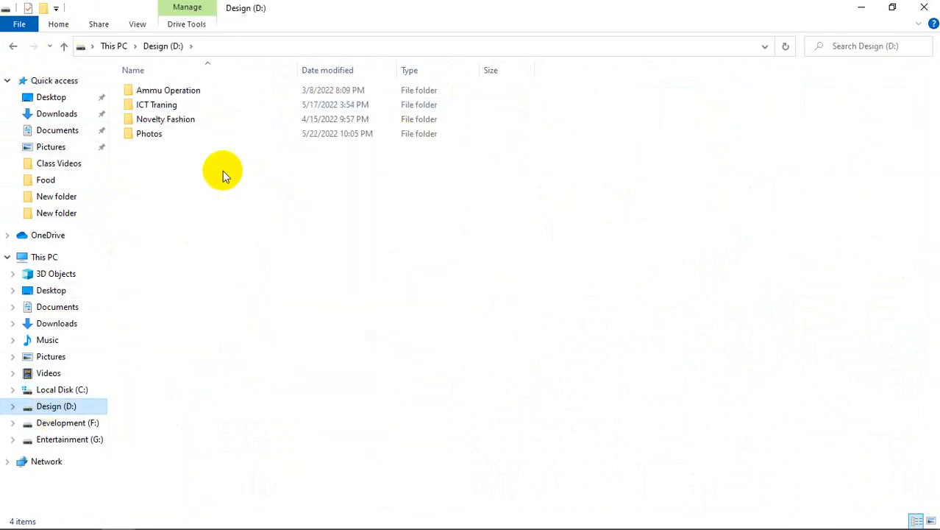
double_click(206, 102)
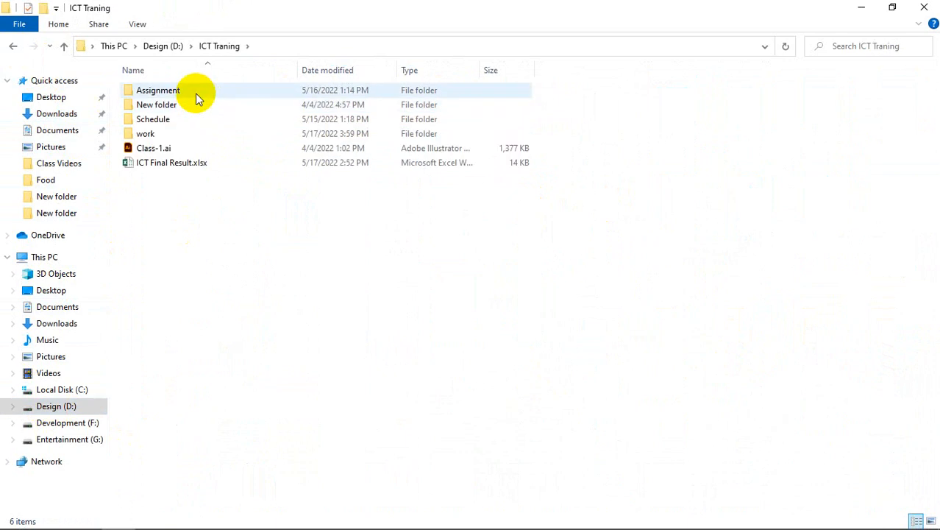
double_click(196, 94)
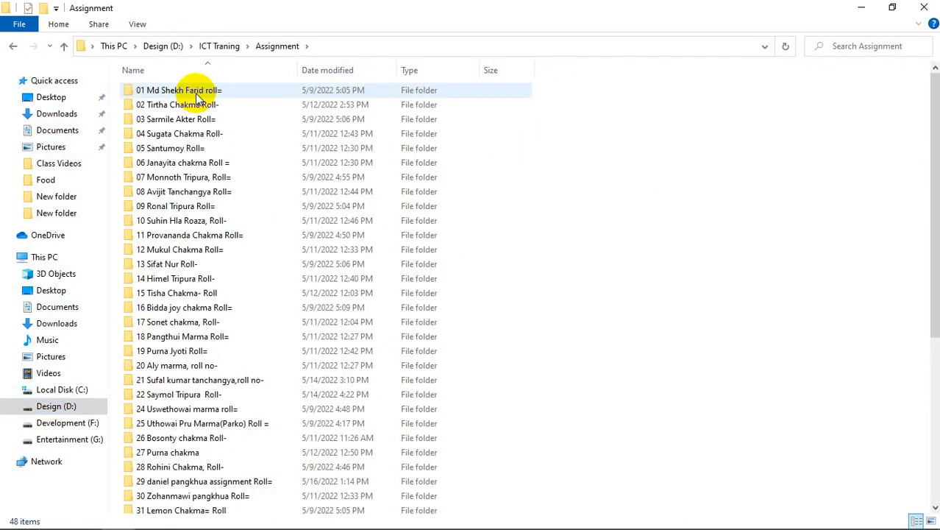
double_click(206, 90)
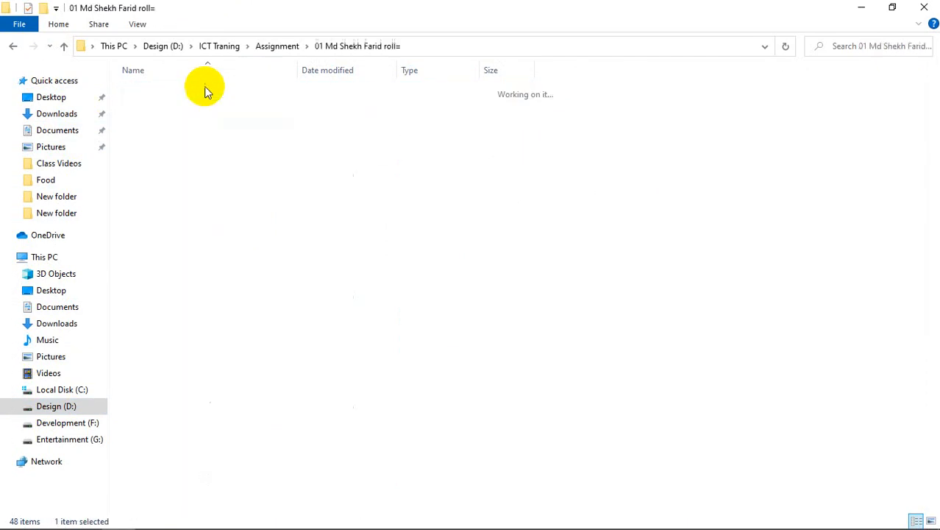
left_click(14, 48)
left_click(14, 48)
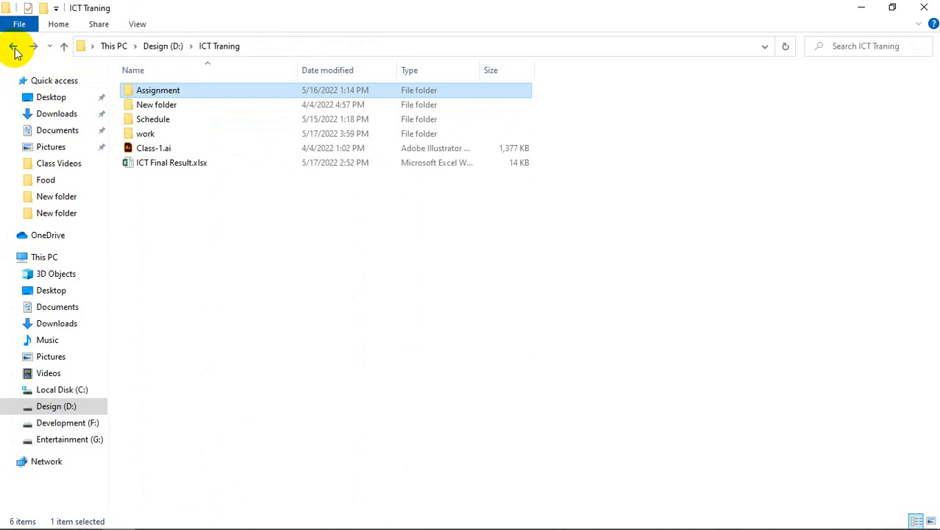
Check the Fashion and Food folders inside work, view the burger design 2.jpg from Food, and return to Illustrator
double_click(181, 134)
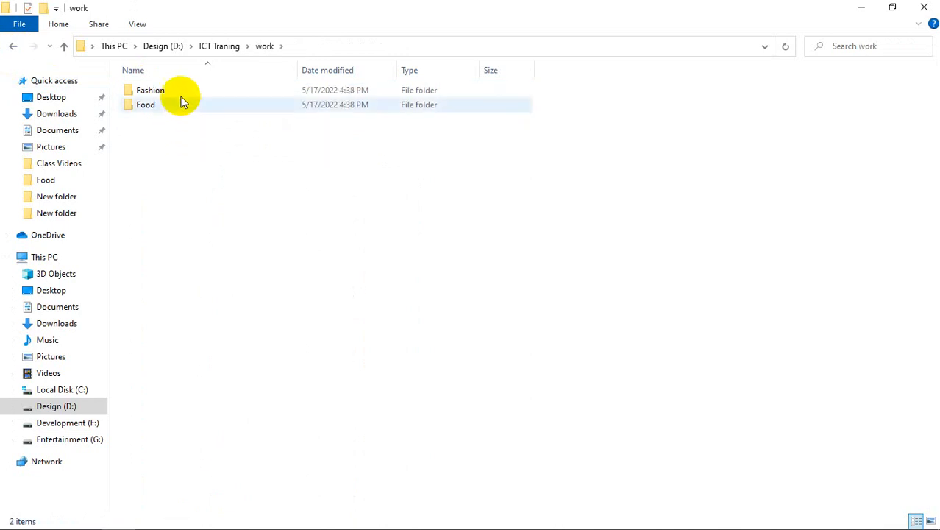
double_click(181, 92)
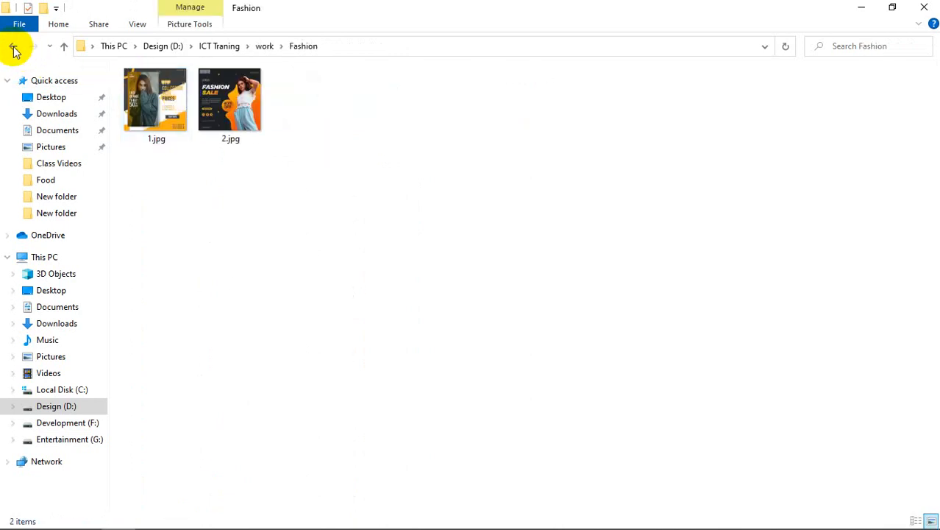
left_click(14, 49)
double_click(150, 105)
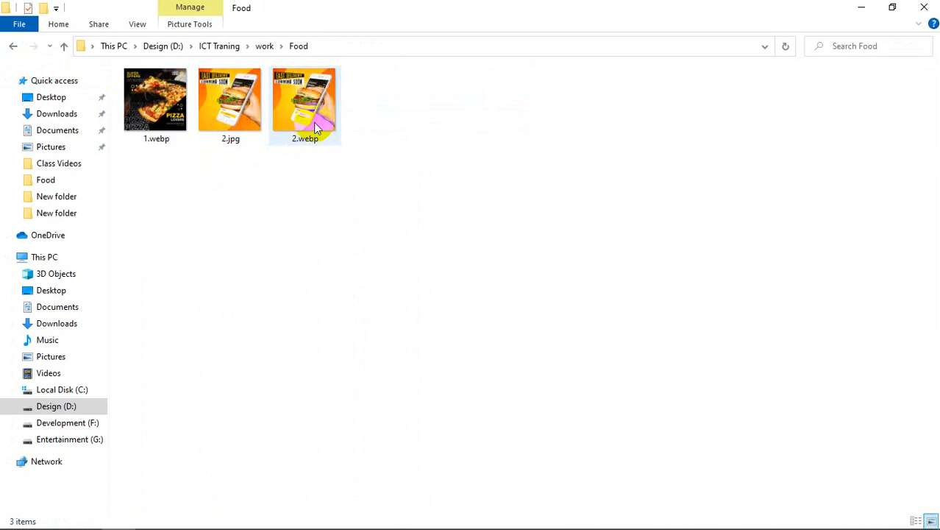
left_click(228, 110)
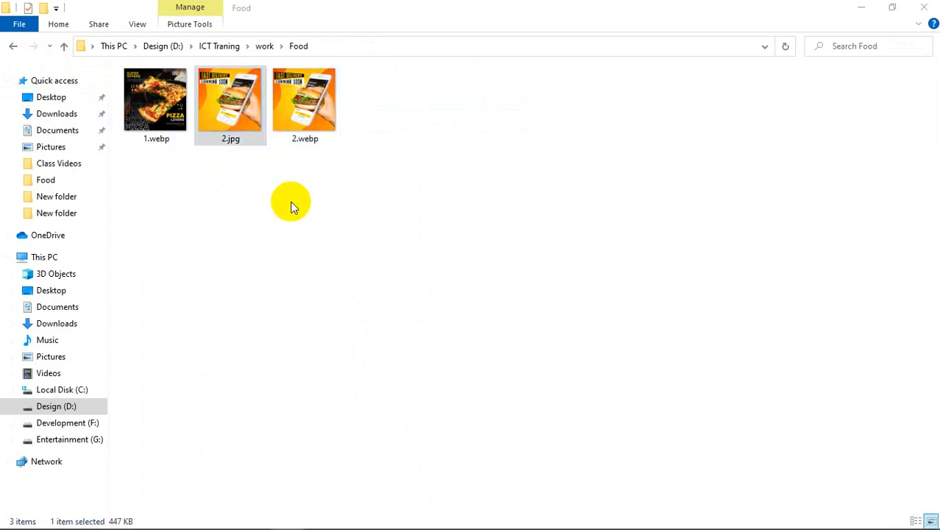
key("Return")
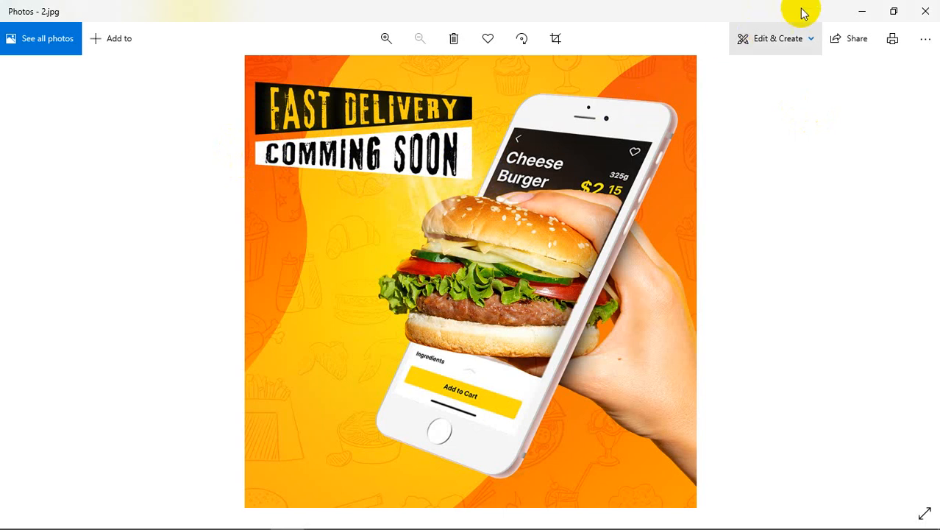
left_click(857, 12)
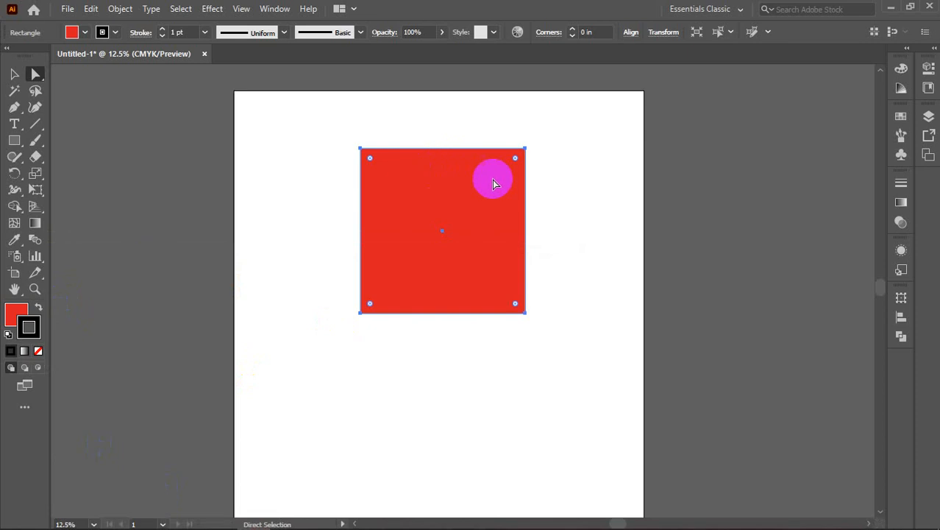
Delete the red square and draw a wide red rectangle about 28.6 in wide in the upper half of the artboard
key("v")
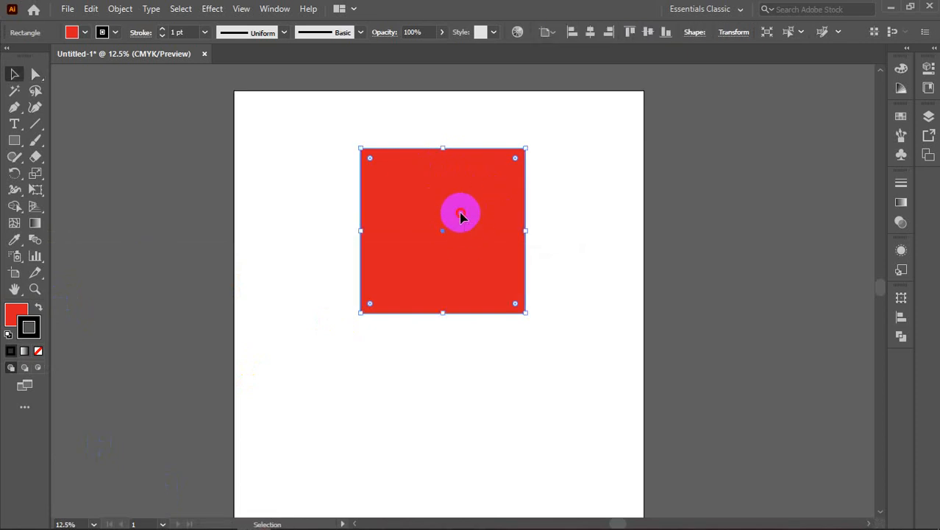
key("Delete")
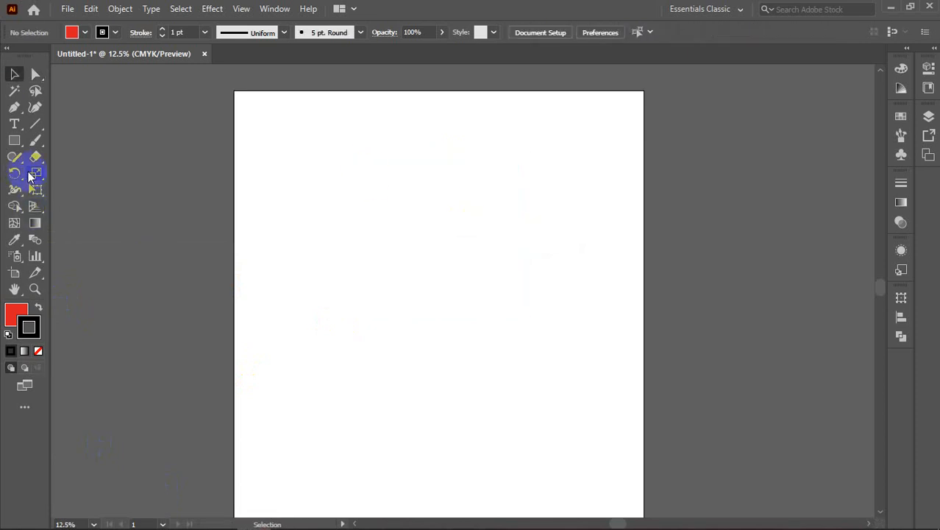
left_click(14, 140)
left_click_drag(317, 226, 563, 282)
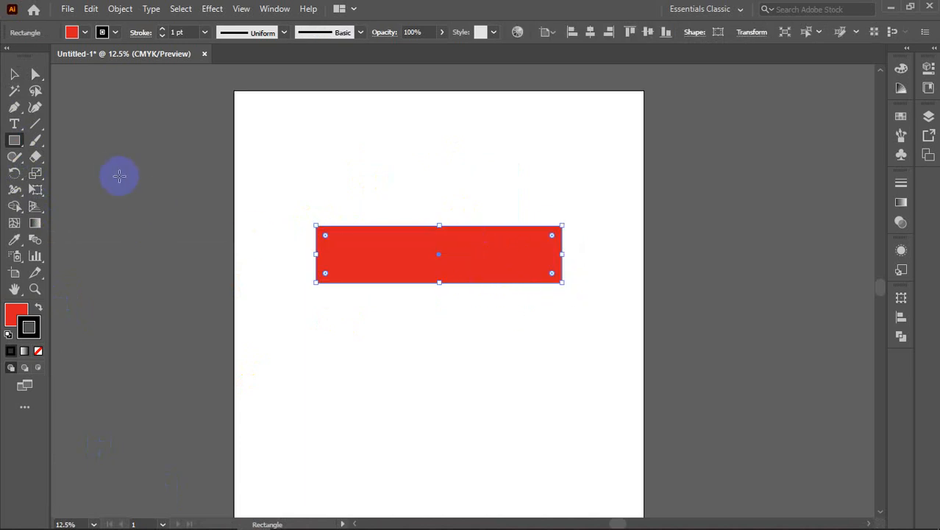
Deselect the red rectangle, and reselect it with the Direct Selection tool to show only its corner anchor points
key("v")
left_click(346, 300)
left_click(374, 252)
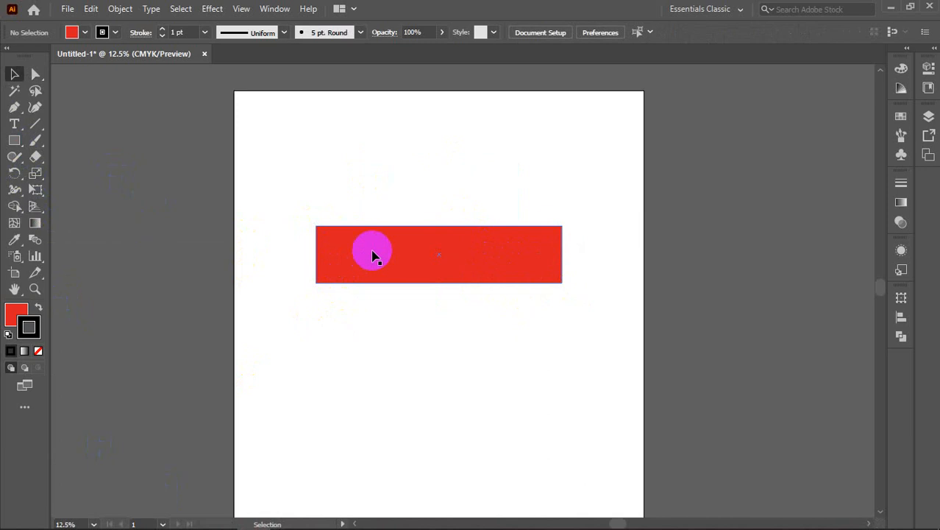
left_click(331, 267)
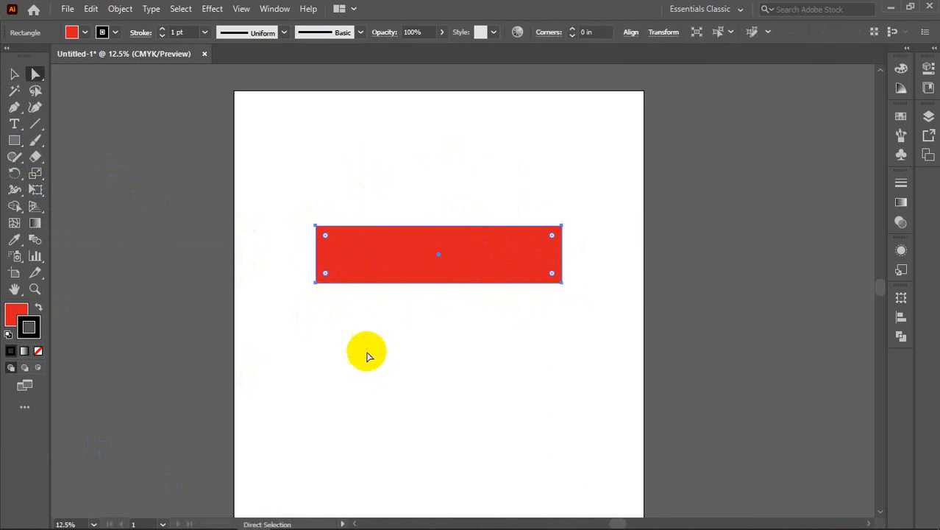
left_click(36, 75)
left_click(358, 268)
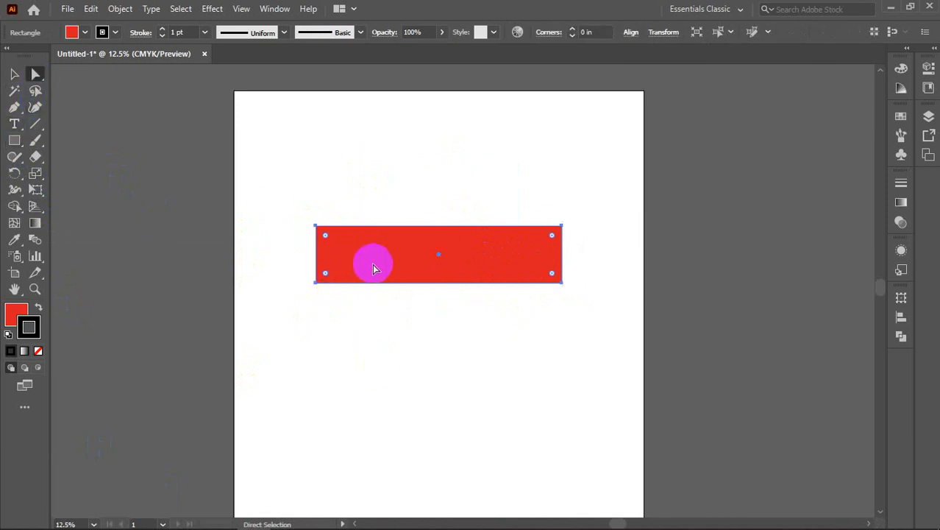
Select the rectangle's upper-left, upper-right and lower-right anchor points one at a time, and inspect the middle of its bottom edge
scroll(368, 261, "up", 2)
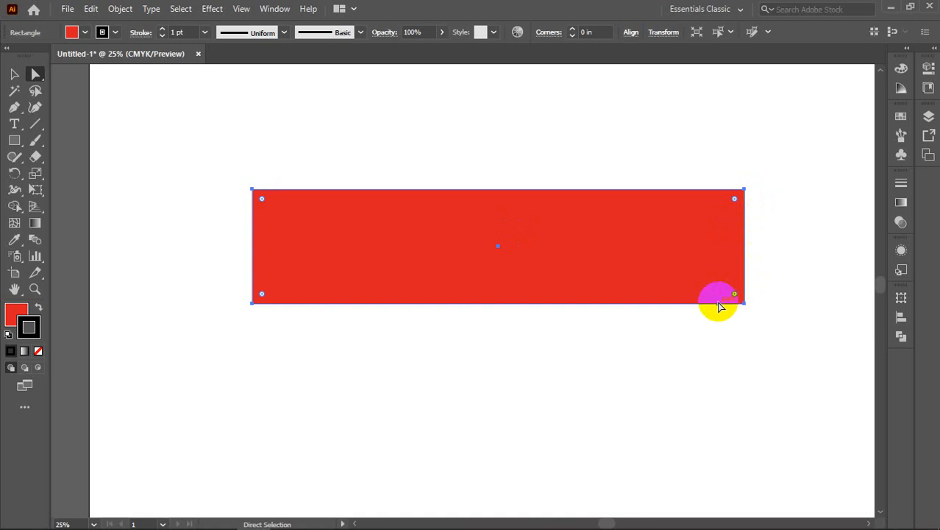
left_click(252, 192)
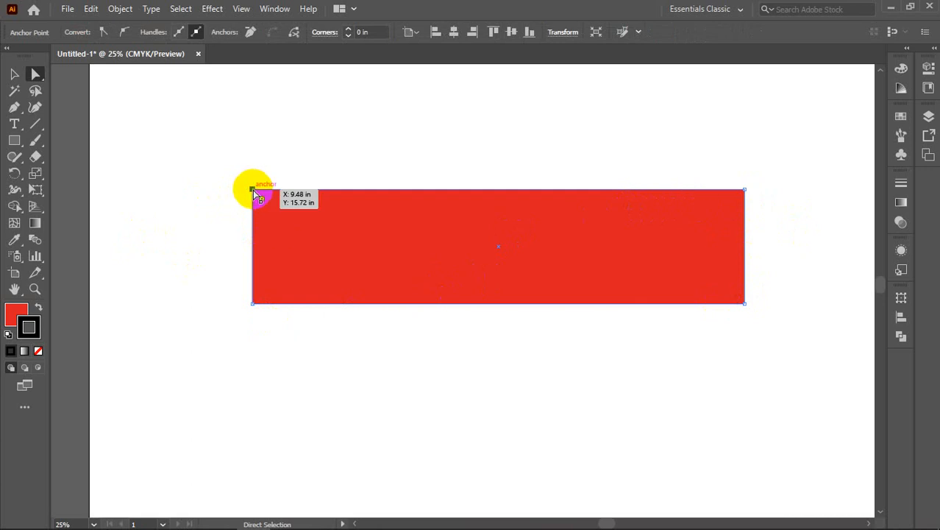
left_click(745, 191)
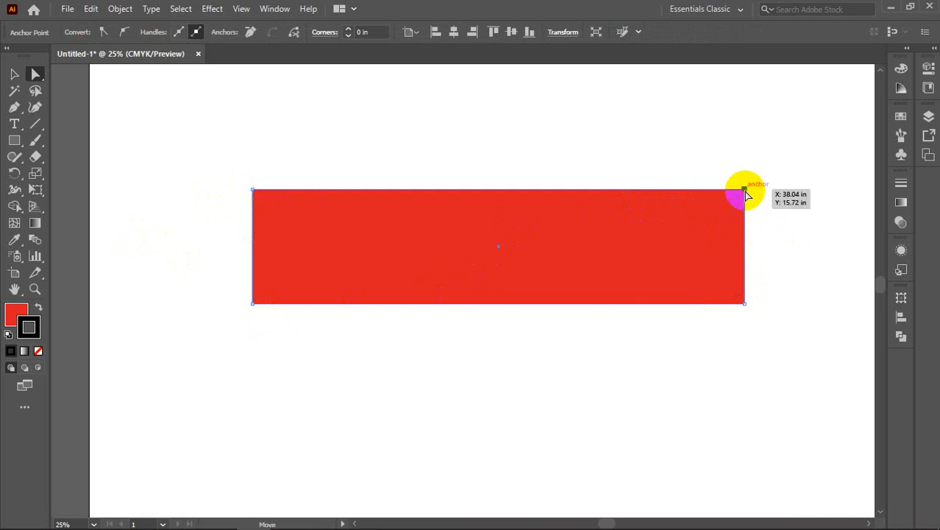
left_click(745, 303)
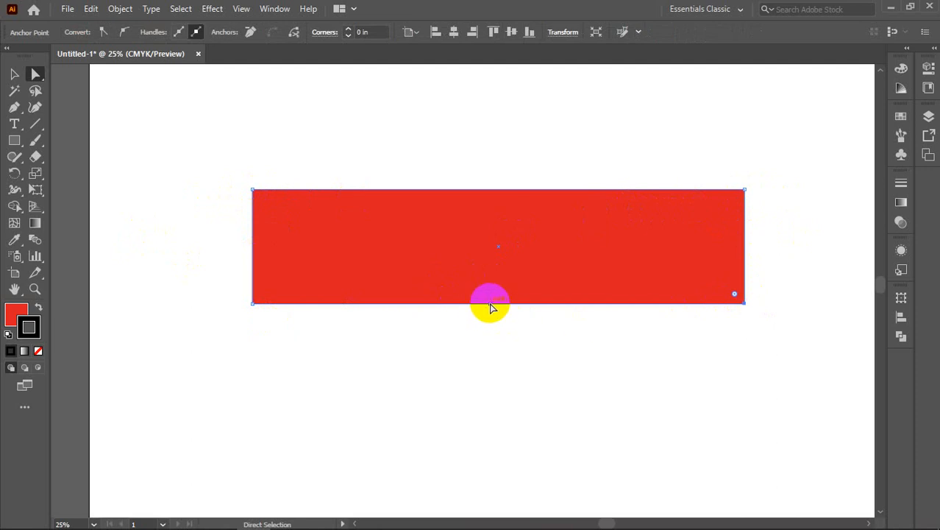
scroll(492, 307, "up", 5)
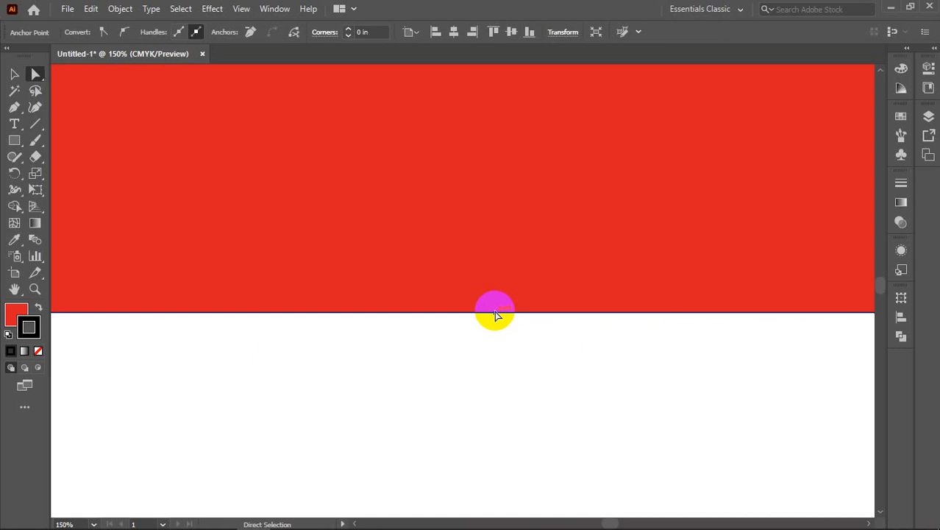
Select the rectangle's upper-left anchor point, try to pull the middle of the top edge upward, and undo the move
scroll(494, 315, "down", 5)
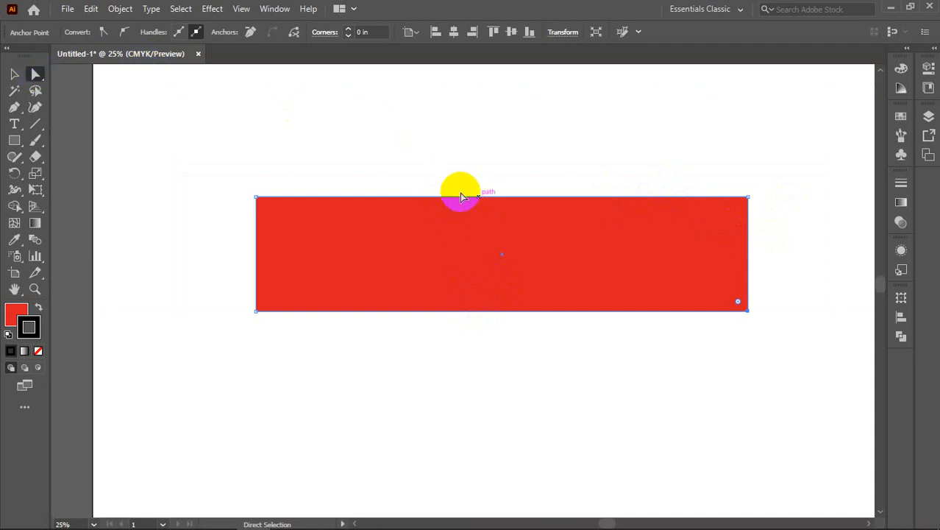
left_click_drag(260, 202, 258, 202)
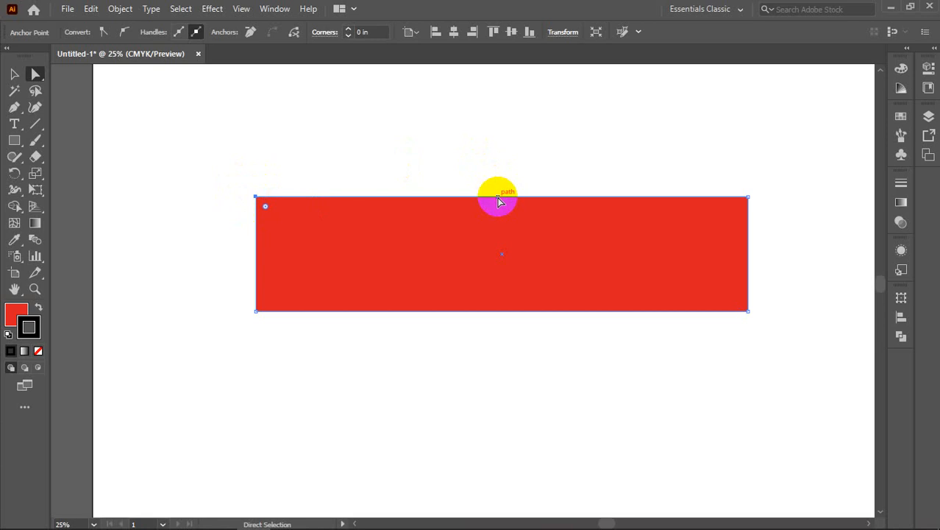
left_click_drag(499, 202, 480, 151)
key("ctrl+z")
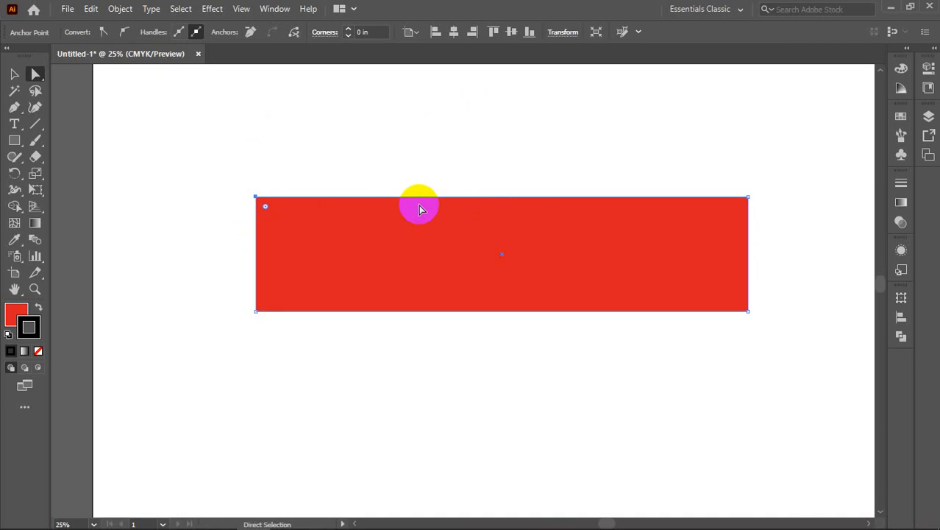
Deselect the rectangle and reselect it as a whole with the Direct Selection tool
left_click(259, 337)
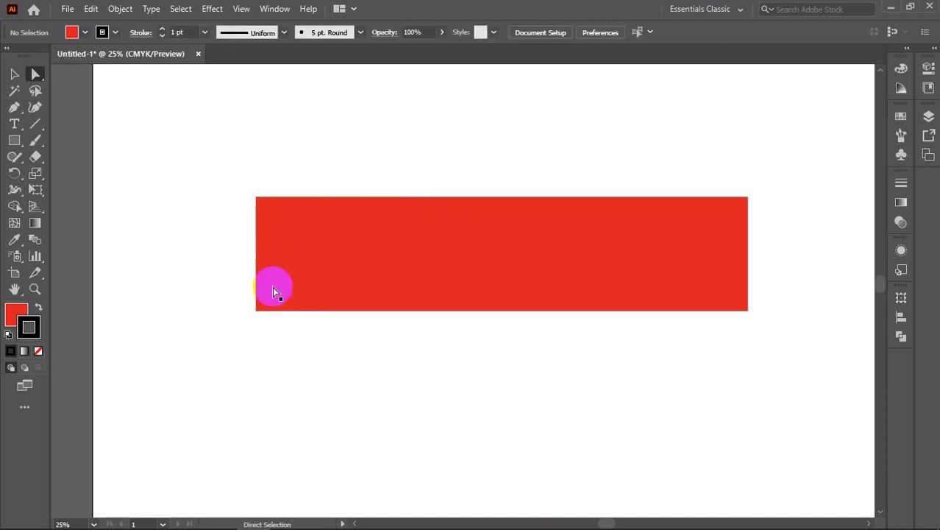
left_click(448, 201)
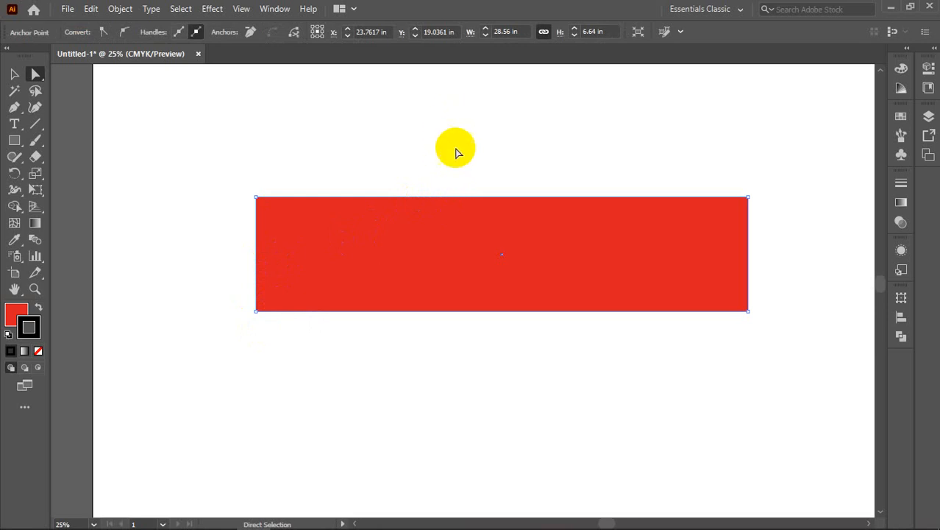
left_click(454, 246)
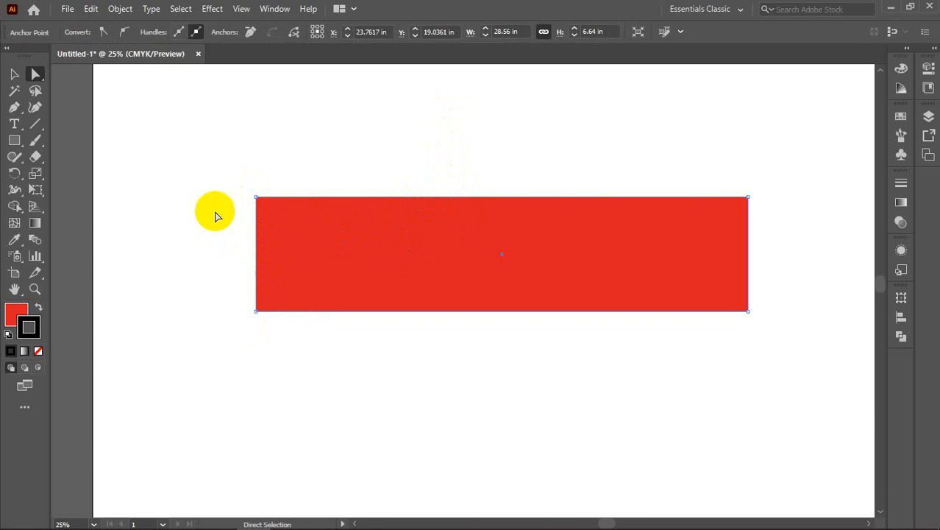
View the tapered text banners of the burger design 2.jpg in Photos, and return to Illustrator
scroll(241, 214, "up", 1)
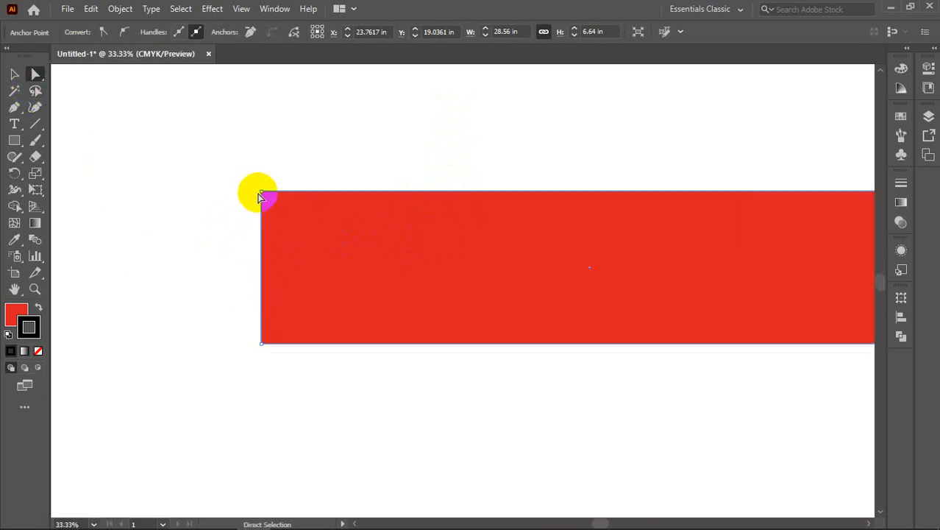
key("alt+Tab")
key("alt+Tab")
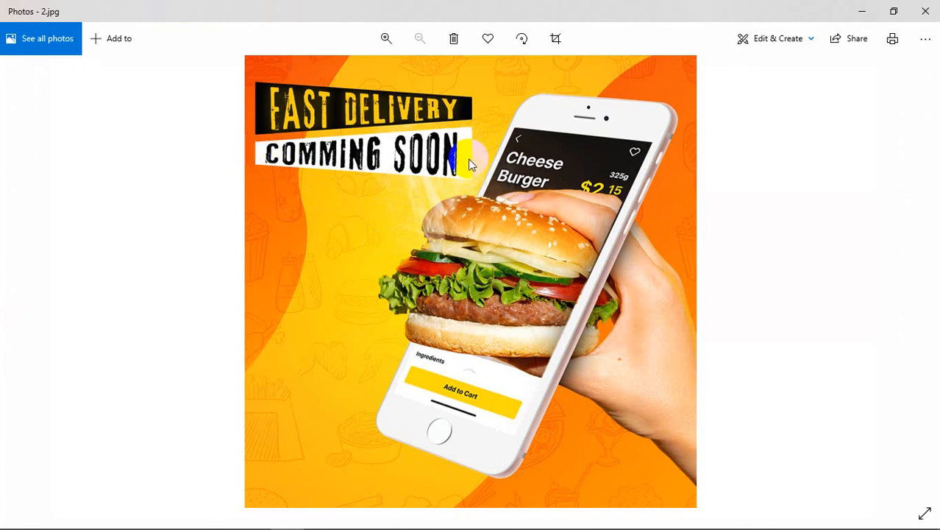
key("alt+Tab")
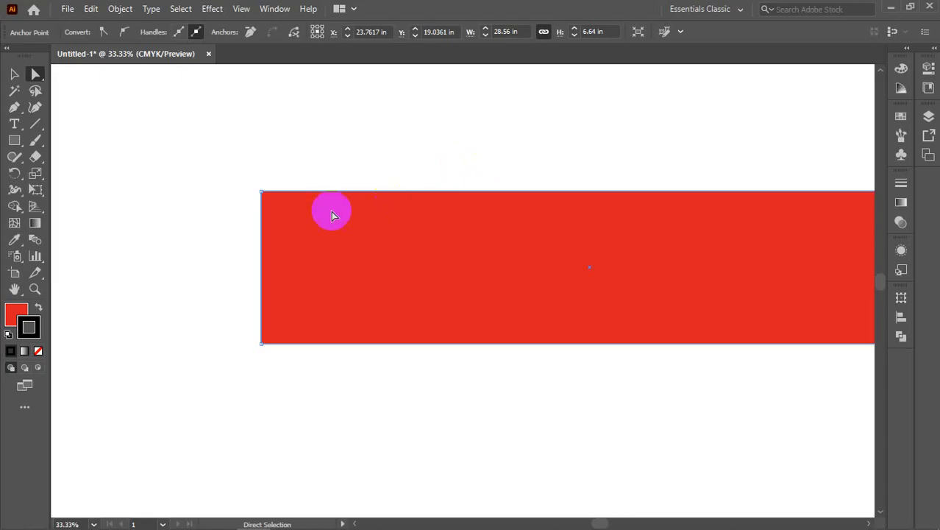
Try moving the rectangle's upper-left anchor point diagonally outward and down, then slightly downward, undoing each move
scroll(332, 214, "down", 3)
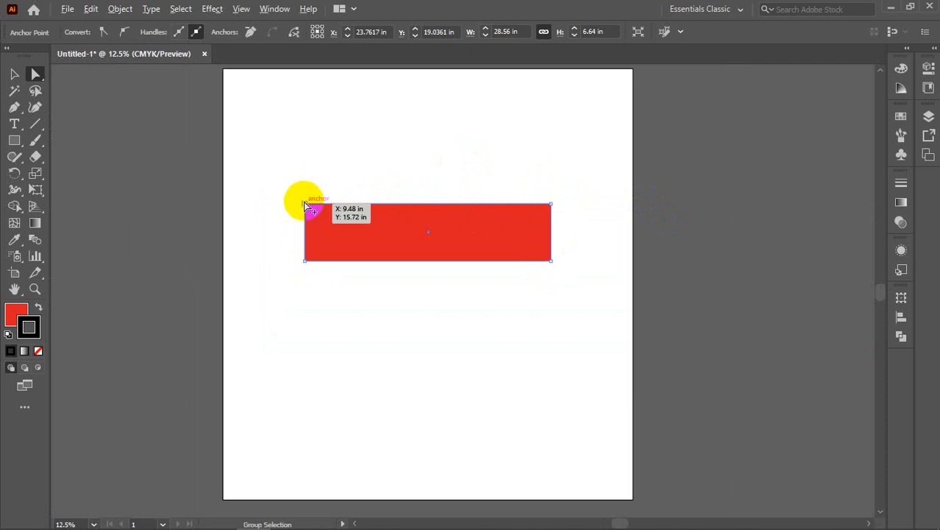
scroll(306, 202, "up", 4)
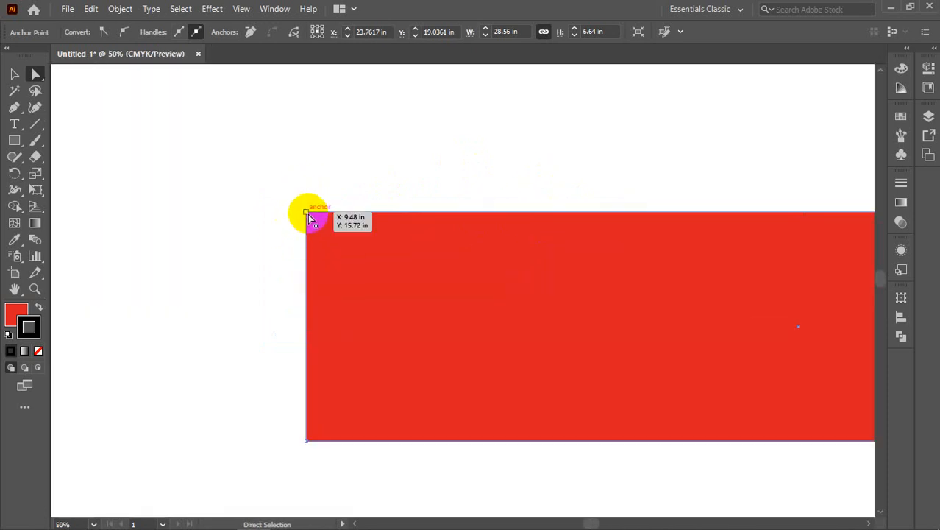
left_click(307, 212)
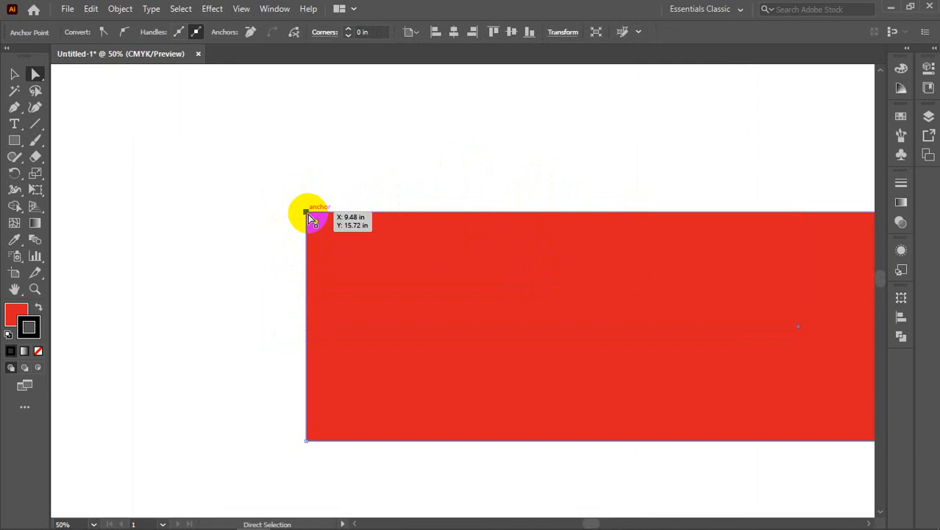
left_click_drag(310, 215, 269, 255)
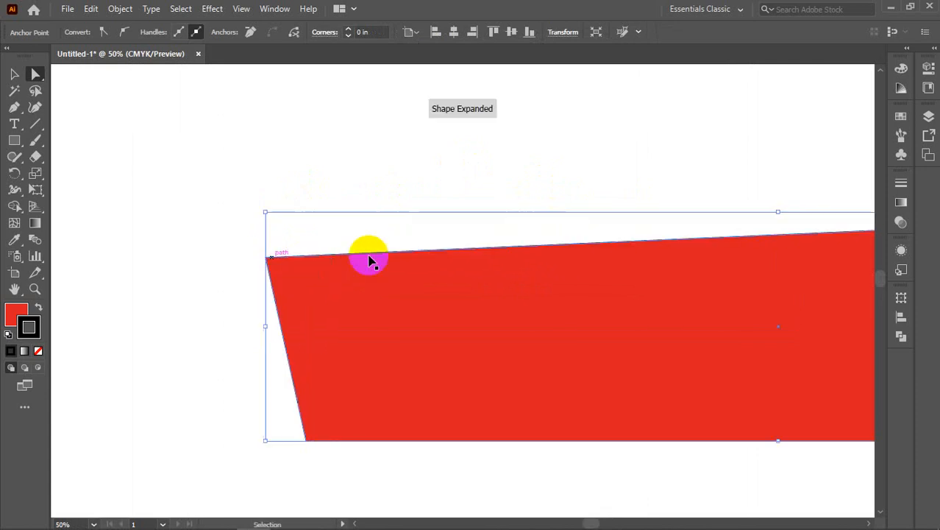
key("ctrl+z")
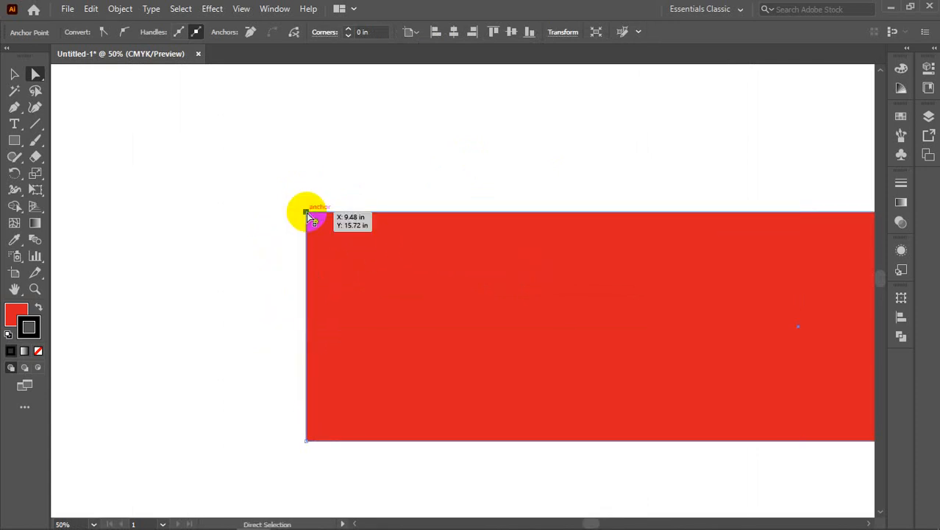
left_click_drag(309, 215, 307, 230)
key("ctrl+z")
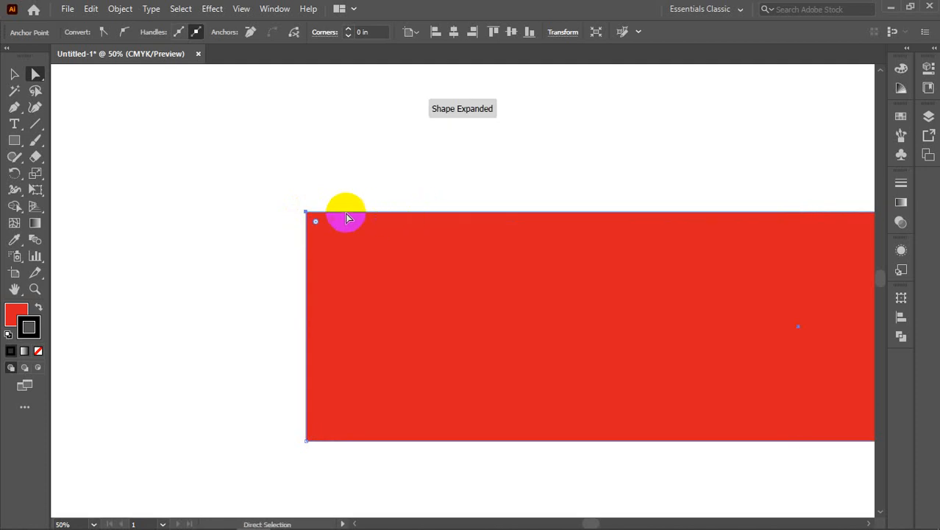
Taper the rectangle's left end by moving its upper-left anchor point straight down to Y 16.82 in and its lower-left anchor point straight up
left_click(307, 213)
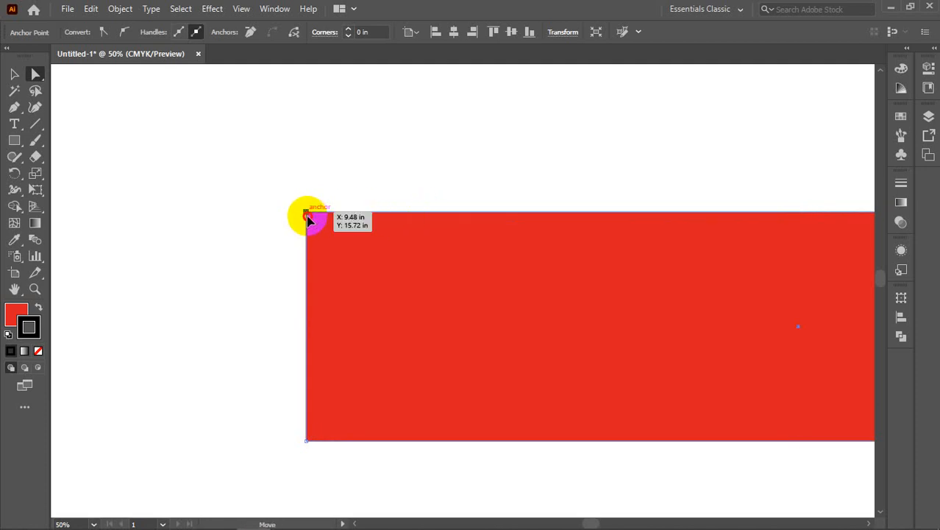
left_click_drag(309, 219, 307, 251)
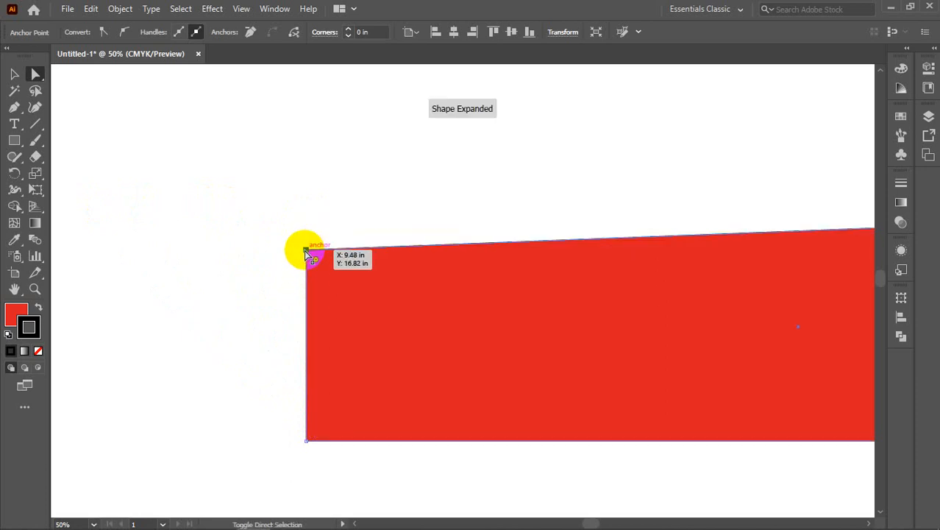
left_click(310, 437)
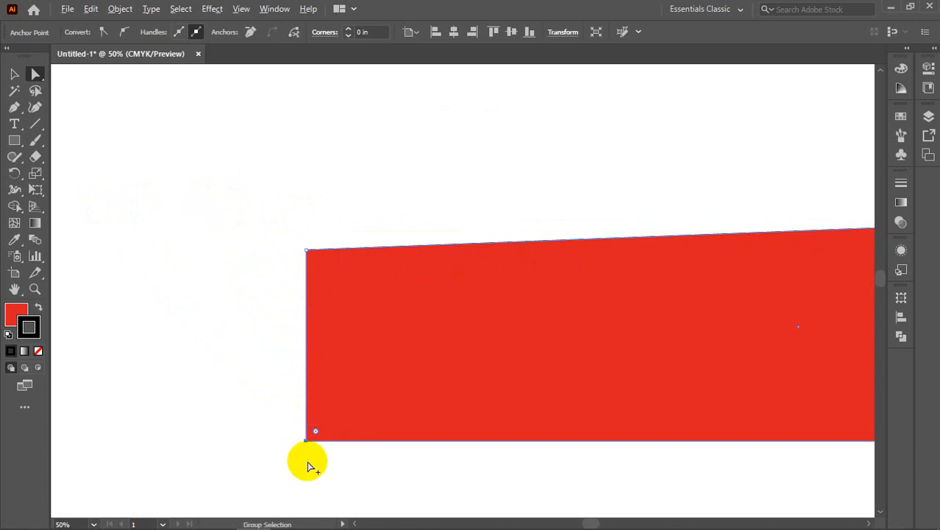
scroll(306, 465, "up", 2)
scroll(307, 465, "up", 3)
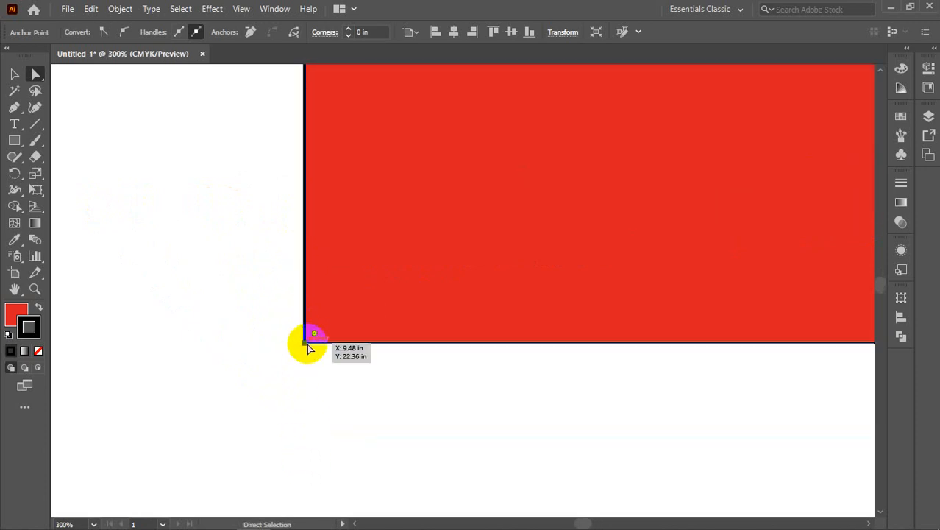
scroll(302, 350, "down", 4)
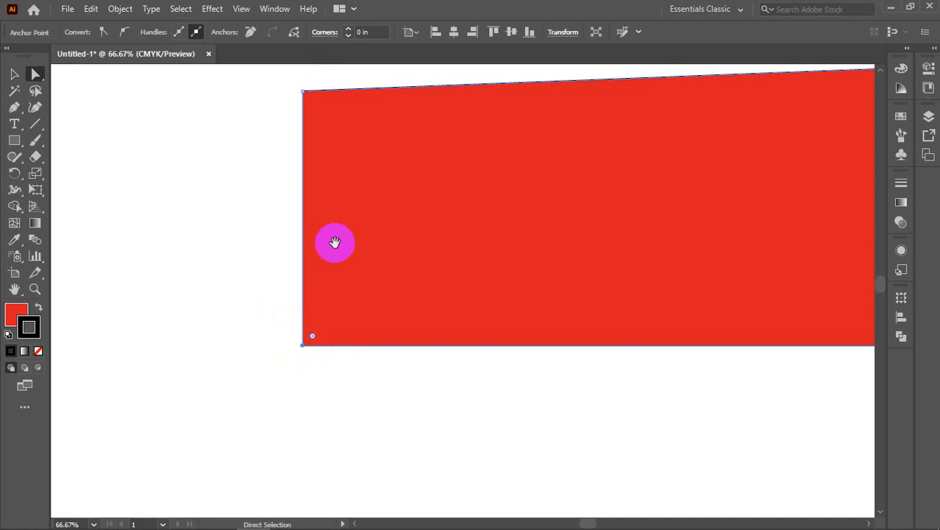
left_click_drag(331, 243, 340, 283)
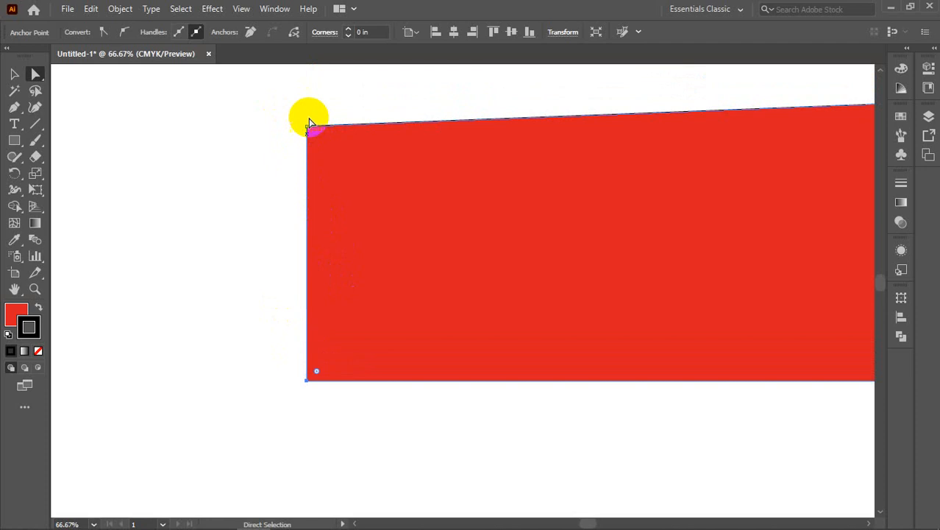
left_click(309, 377)
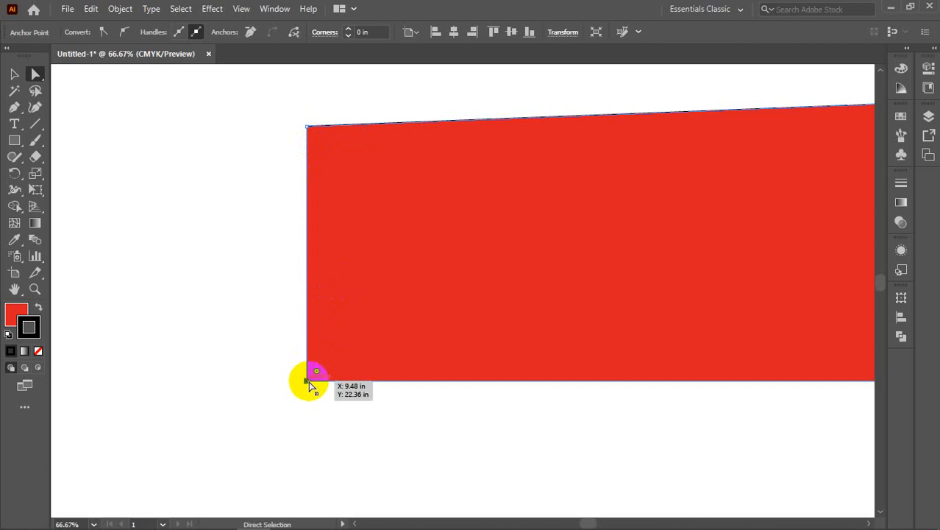
left_click_drag(309, 381, 317, 327)
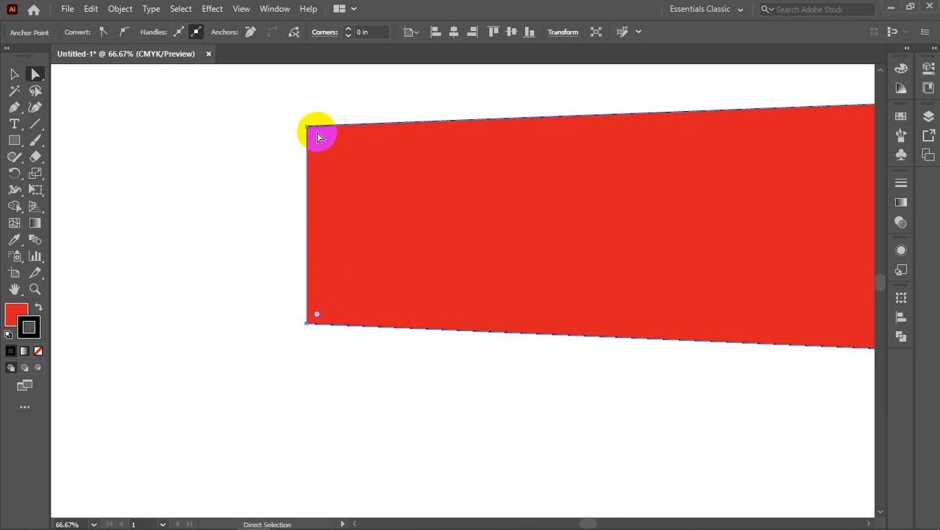
Lower the shape's upper-left anchor point further to Y 17.36 in and deselect the shape
left_click_drag(310, 131, 308, 152)
scroll(274, 247, "down", 4)
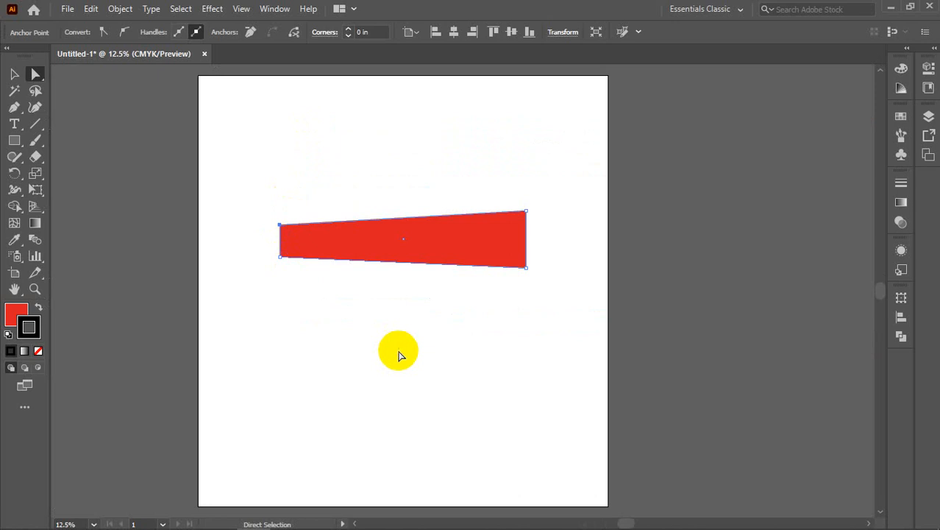
left_click(397, 350)
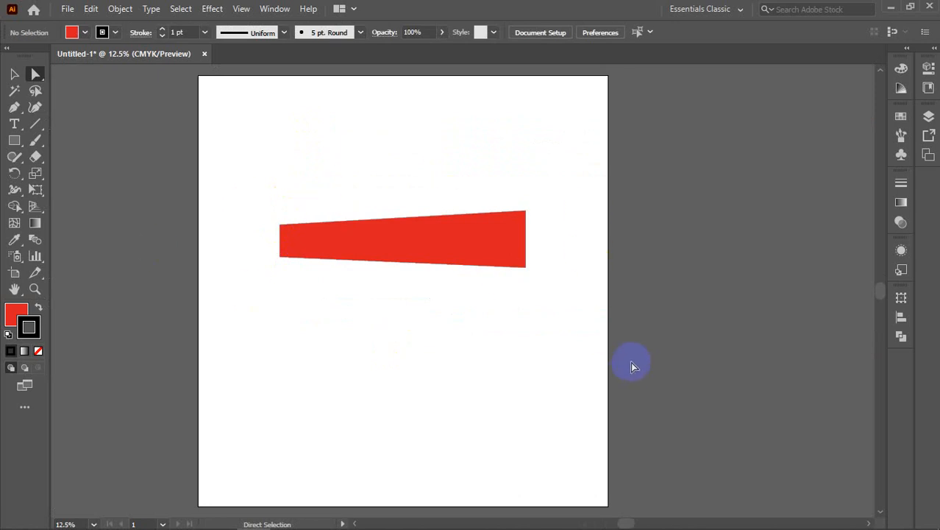
Check the banners in 2.jpg, return to Illustrator, and raise the shape's upper-right anchor point straight up to Y 14.72 in
key("alt+Tab")
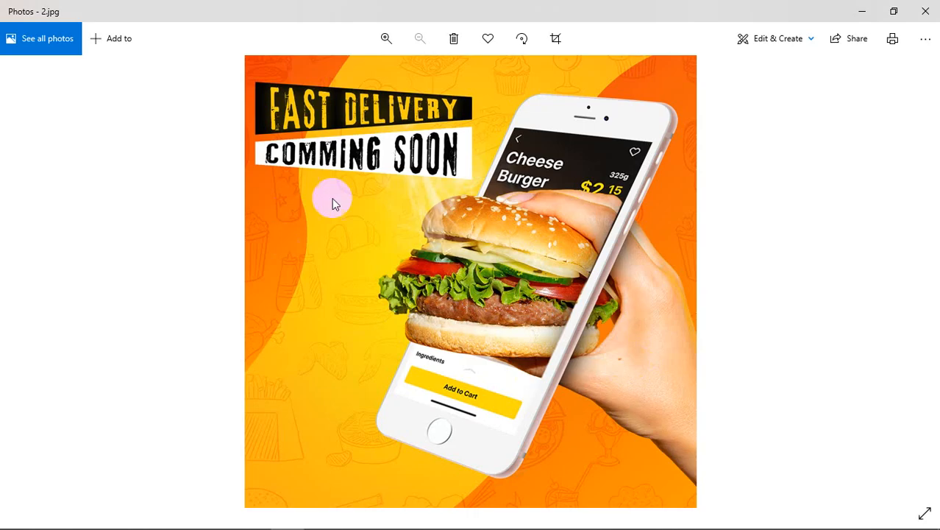
key("alt+Tab")
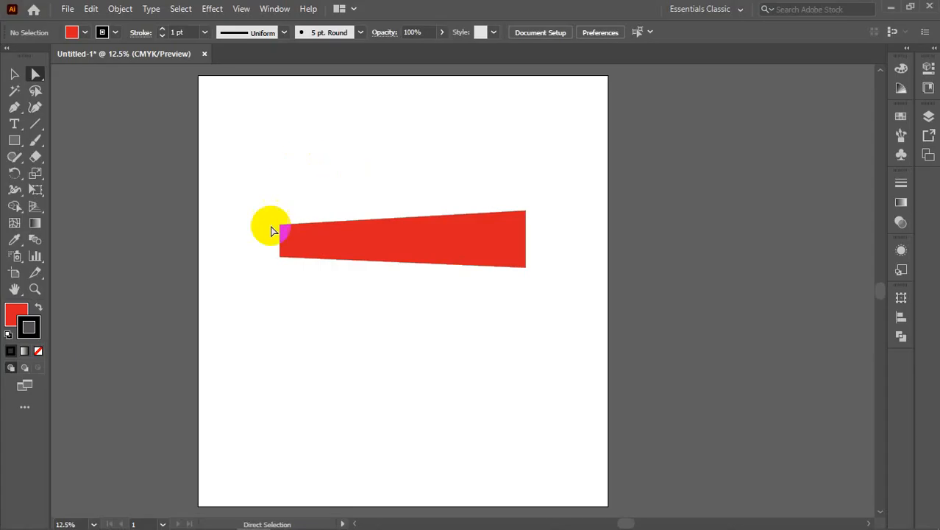
scroll(288, 239, "up", 2)
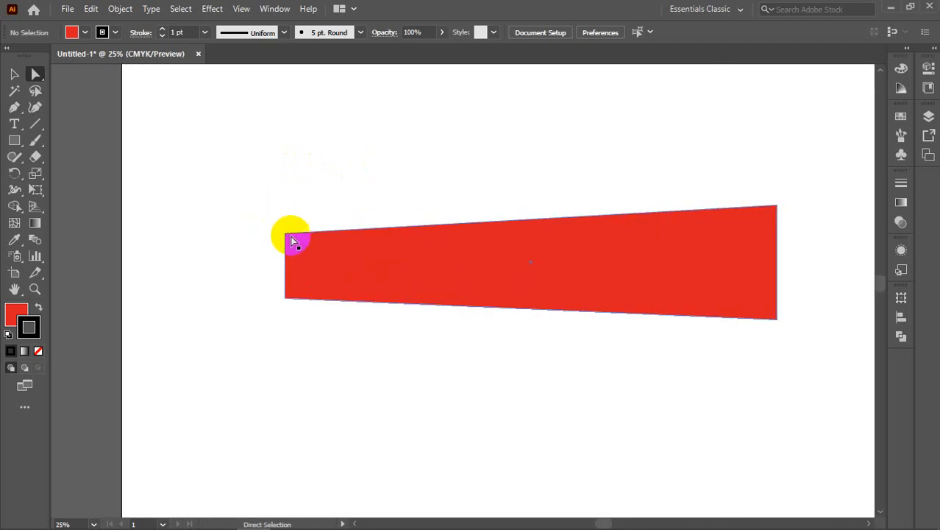
left_click(285, 234)
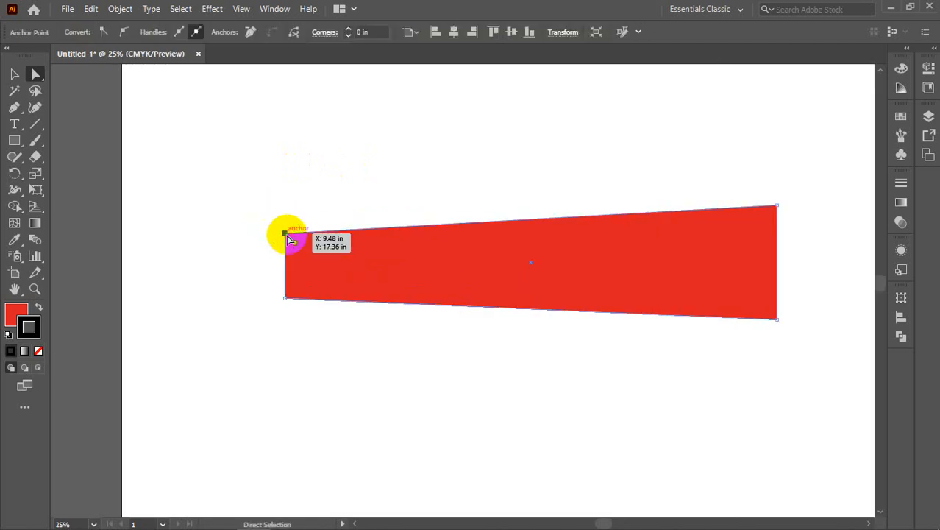
left_click(776, 208)
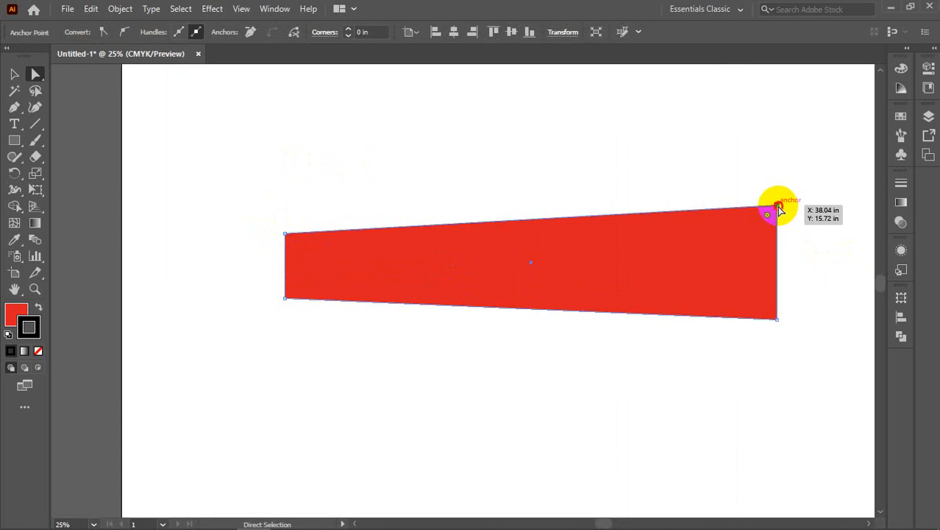
left_click_drag(780, 211, 780, 191)
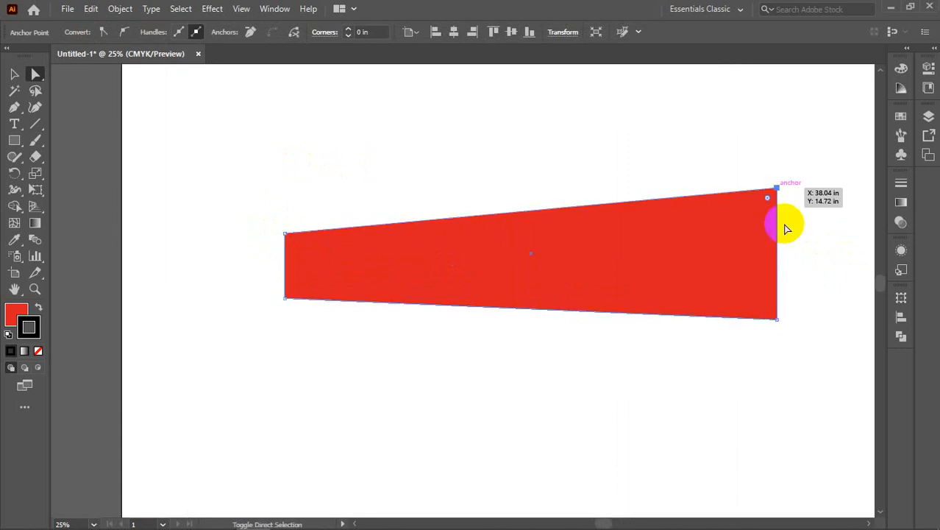
Move the shape's lower-right anchor point straight down to widen the right end, and deselect the shape
left_click(777, 316)
left_click_drag(779, 323, 778, 335)
scroll(423, 294, "down", 2)
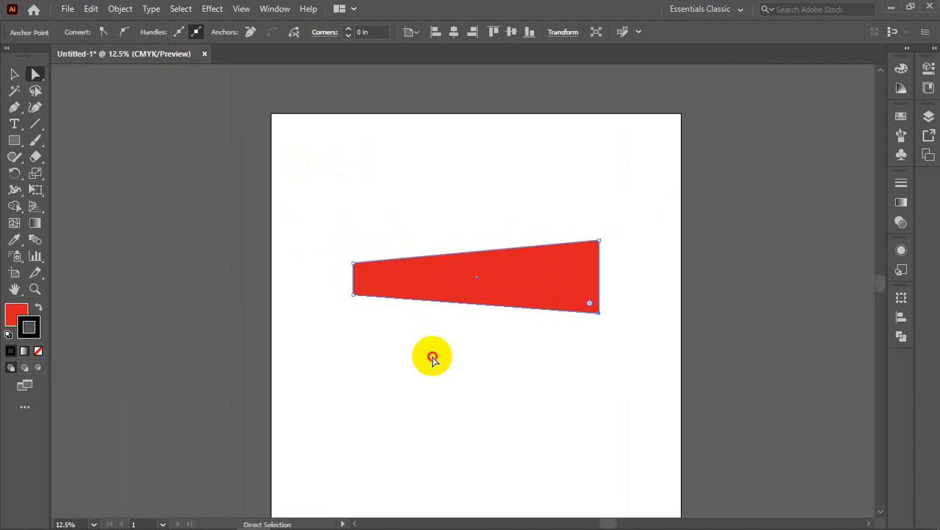
left_click(432, 356)
Compare the tapered shape with the banners in 2.jpg, return to Illustrator, and reselect the whole shape
scroll(653, 262, "up", 1)
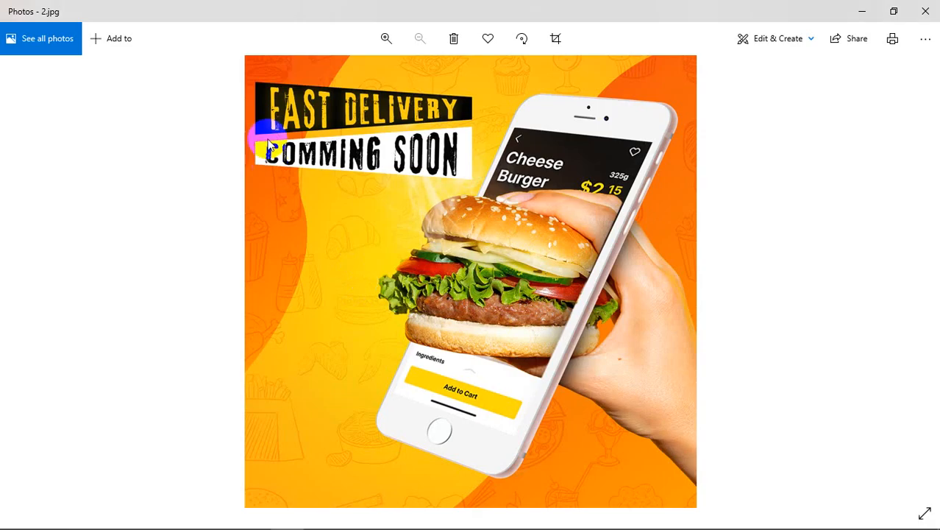
scroll(270, 141, "up", 3)
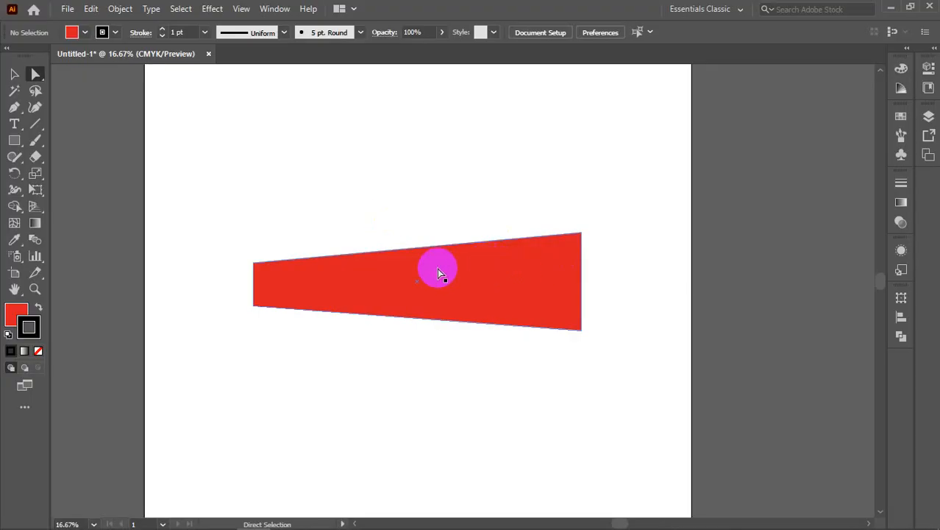
left_click(379, 256)
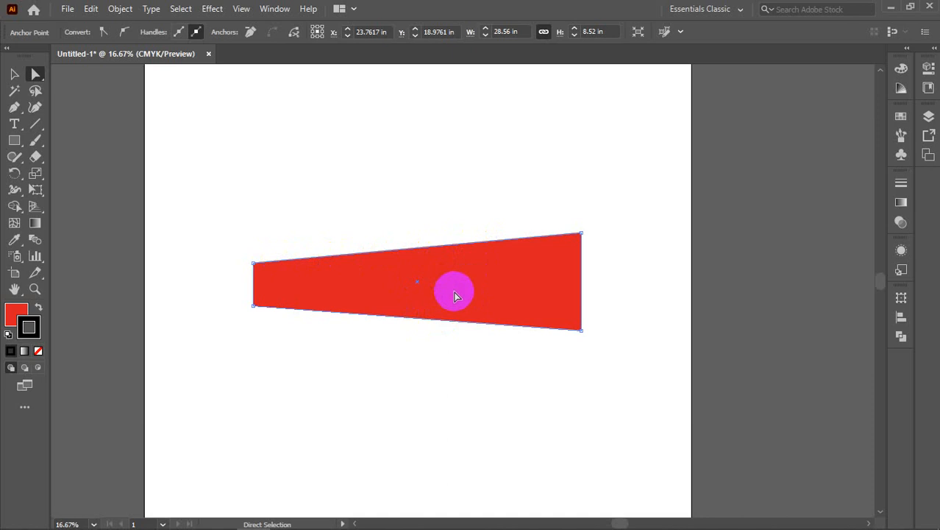
Select the shape's two upper anchor points together, and undo the last lowering of the lower-right anchor point
left_click(589, 244)
left_click(581, 234)
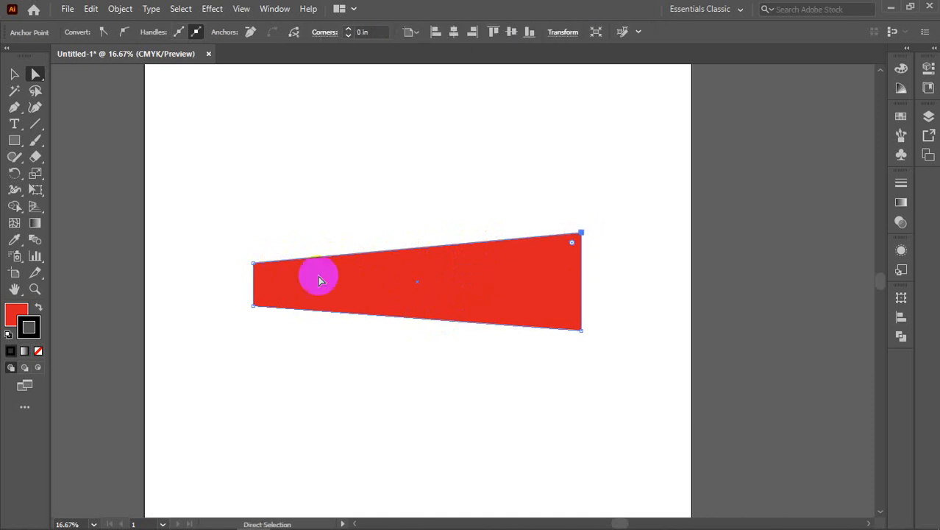
left_click(251, 268, "shift")
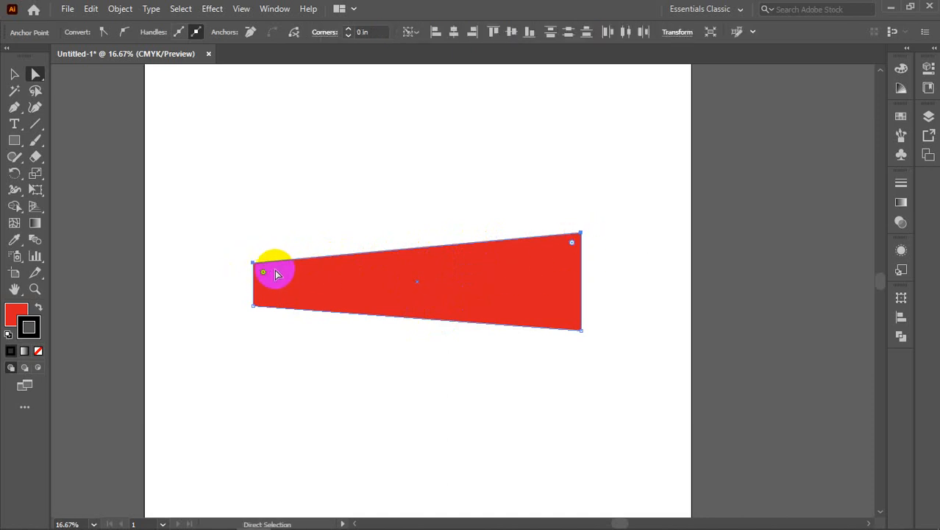
left_click(367, 261)
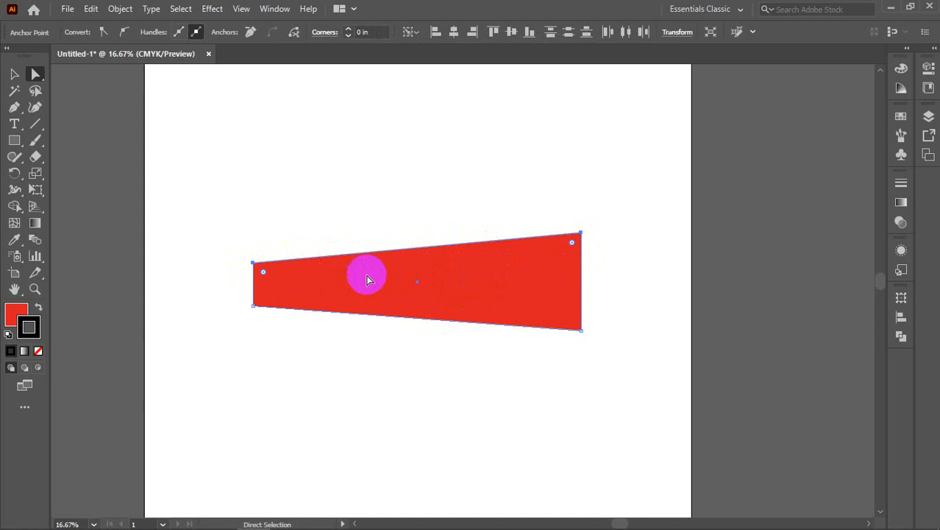
key("ctrl+z")
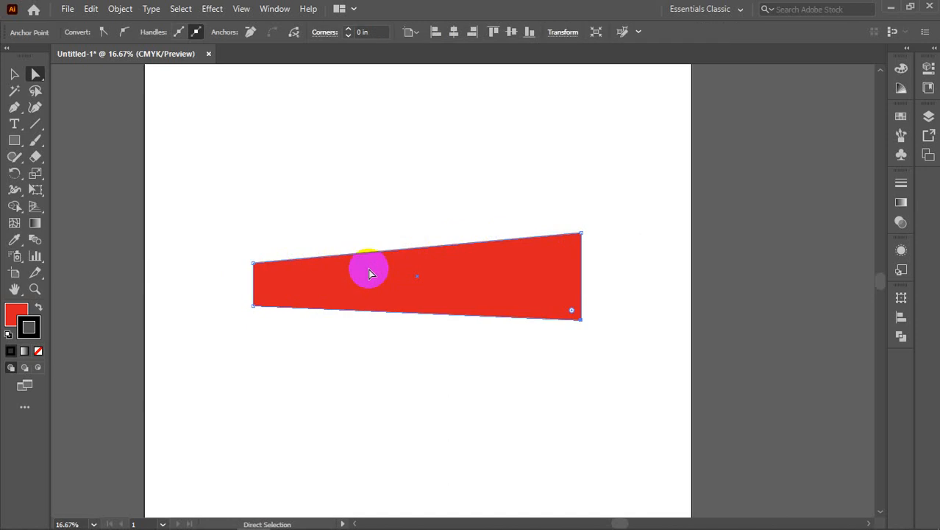
Try lowering the shape's upper edge, first freely and again straight down, undoing each move
left_click(380, 252)
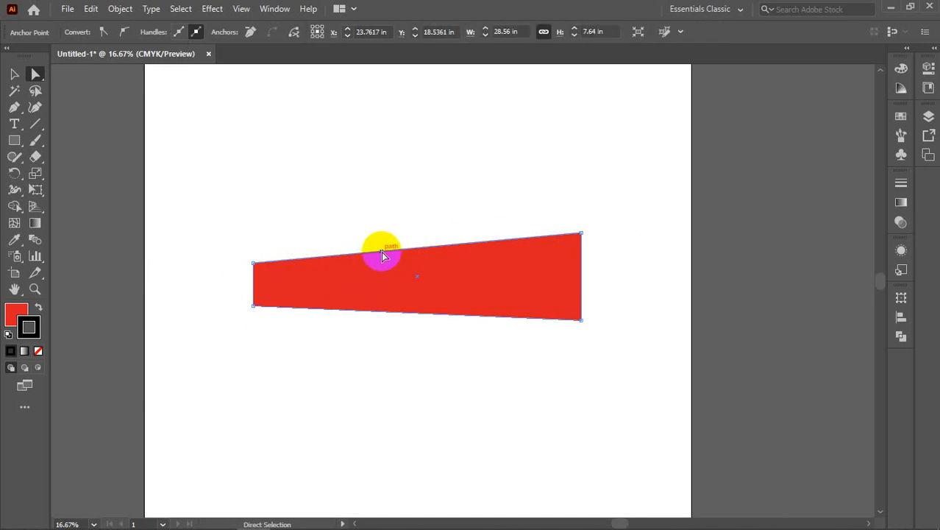
left_click_drag(381, 252, 384, 280)
left_click(460, 384)
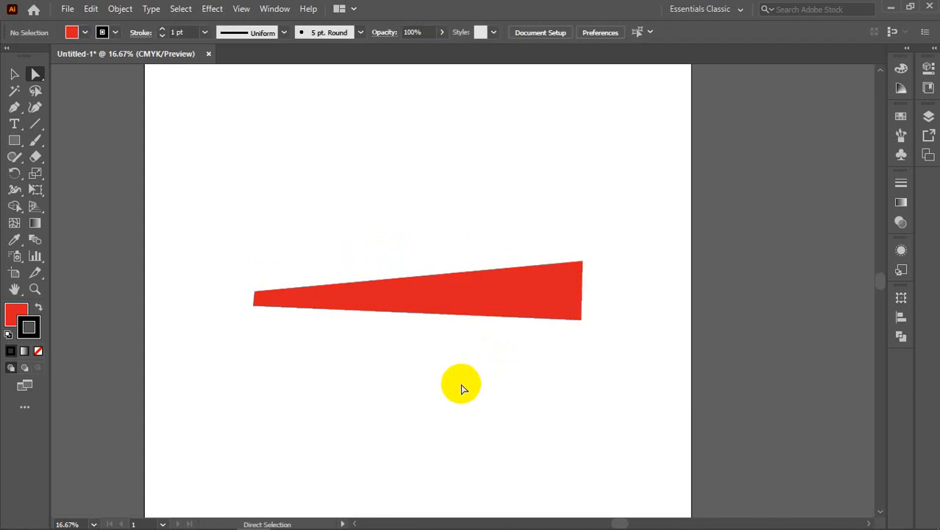
key("ctrl+z")
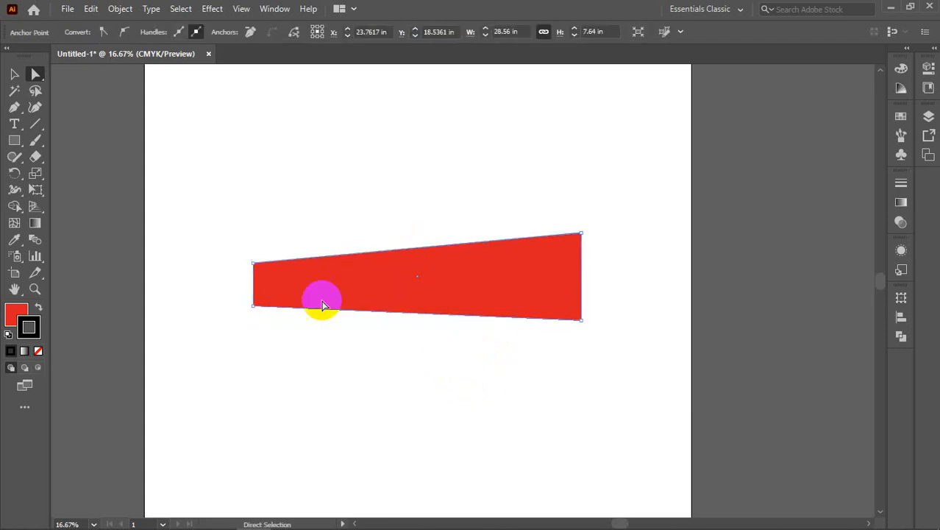
left_click_drag(343, 258, 341, 287)
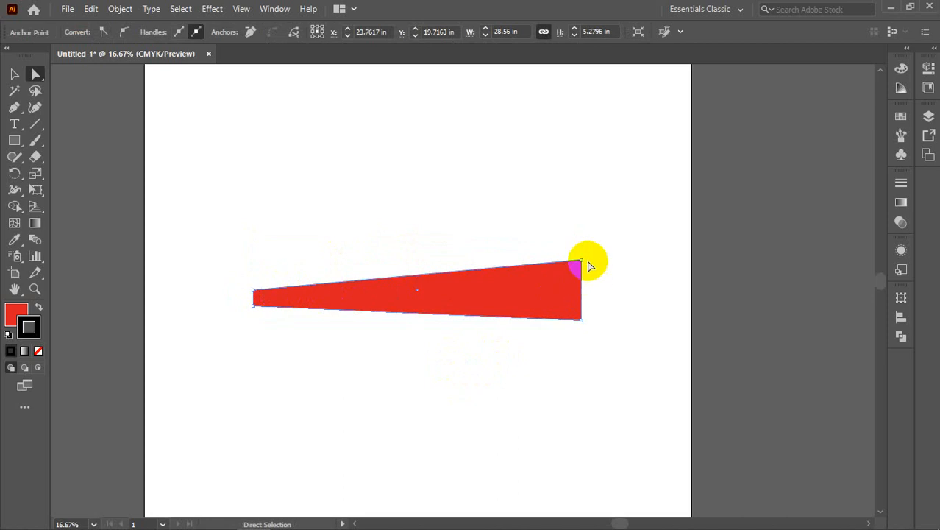
key("ctrl+z")
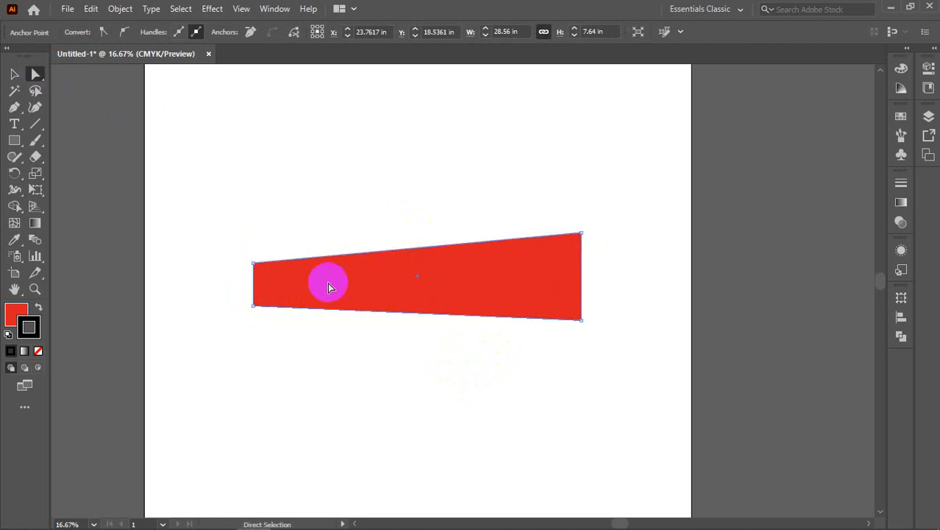
Move the shape's upper edge straight up and back down until the shape is about 6.76 in high
left_click_drag(379, 253, 388, 217)
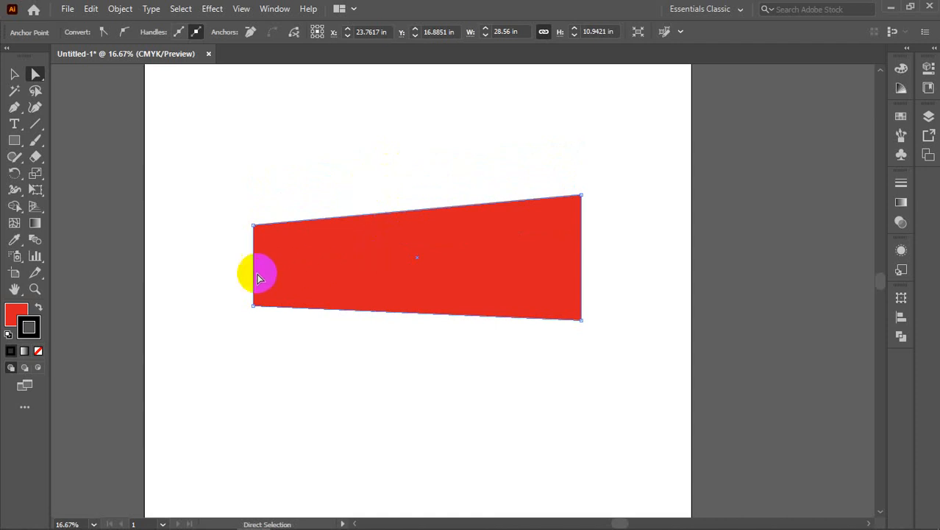
left_click(410, 213)
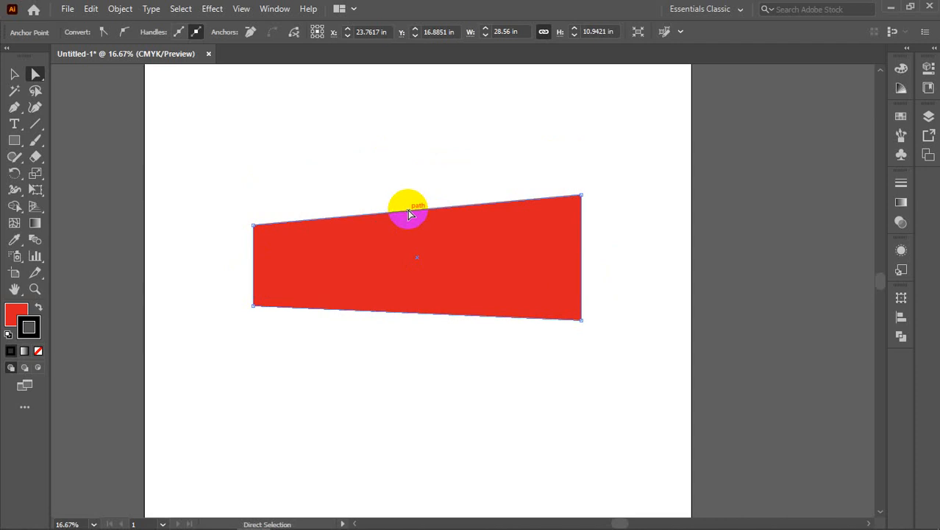
key("Return")
type("+")
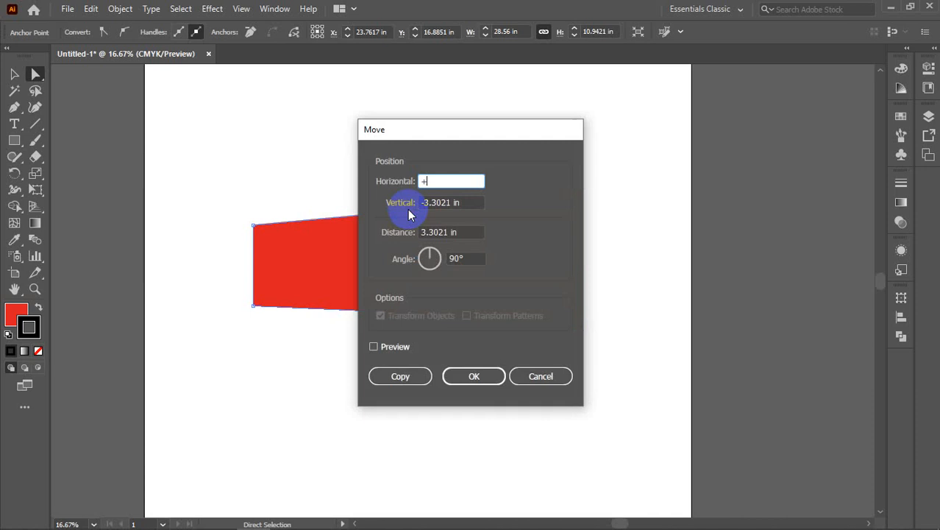
left_click(551, 374)
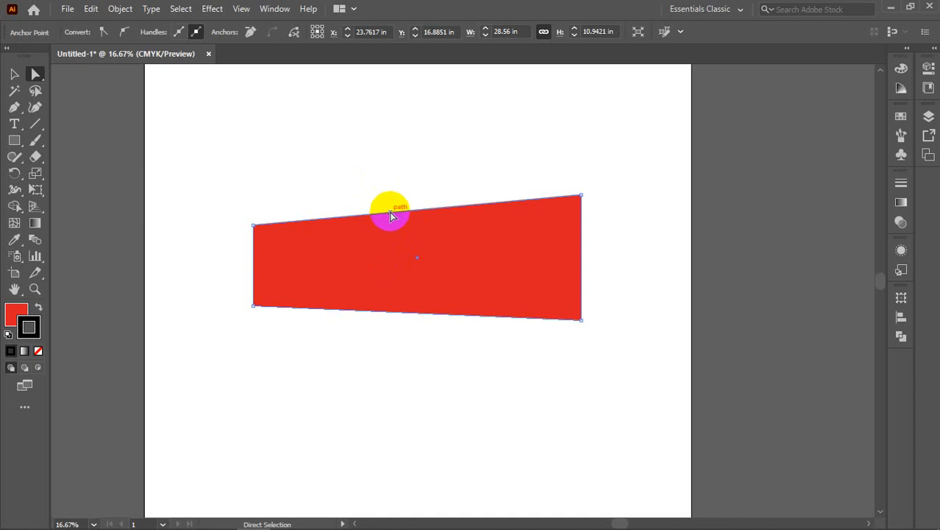
left_click_drag(391, 215, 394, 263)
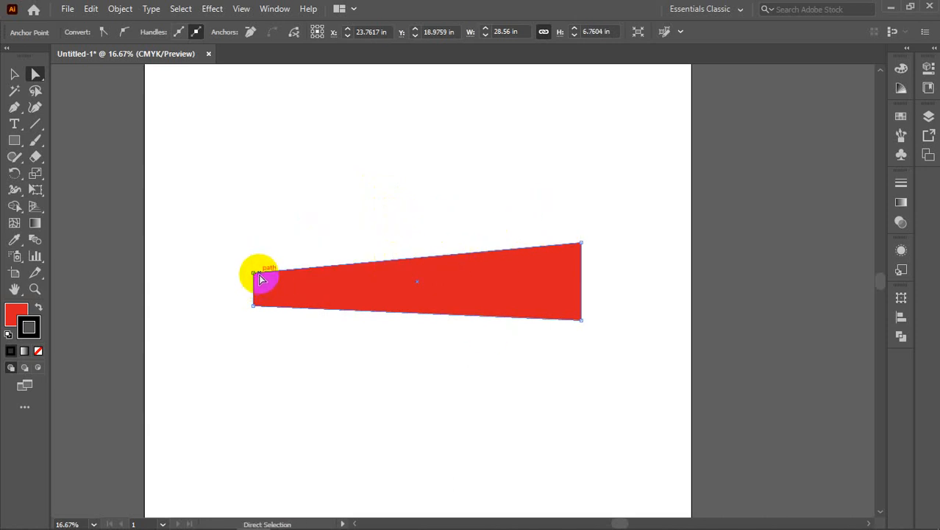
Try moving the shape's upper-left anchor point far up above the upper-right corner, and undo the last placement
left_click_drag(257, 276, 582, 133)
left_click(544, 224)
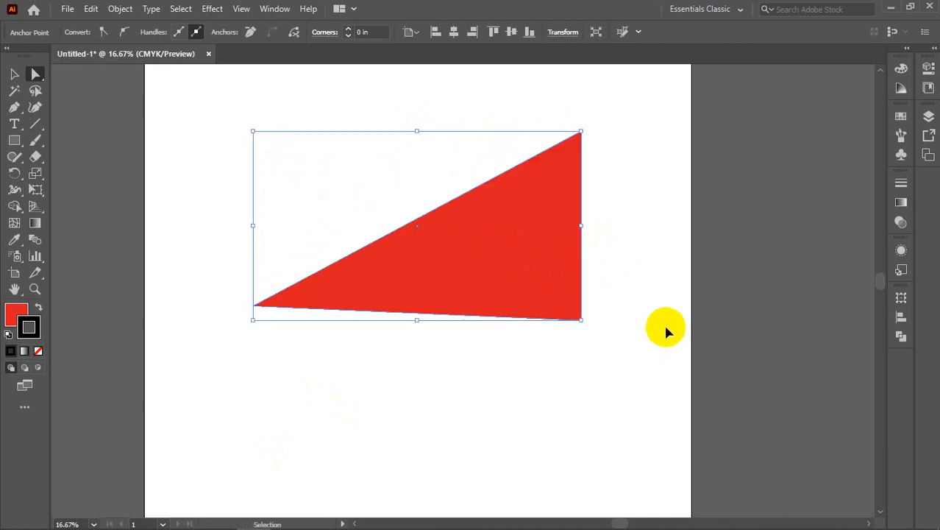
key("ctrl+z")
left_click(322, 246)
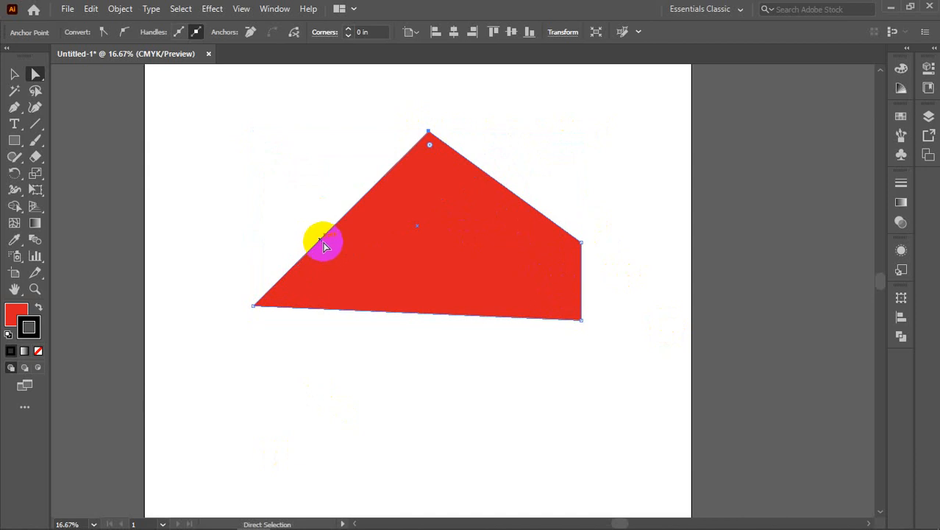
left_click(316, 270)
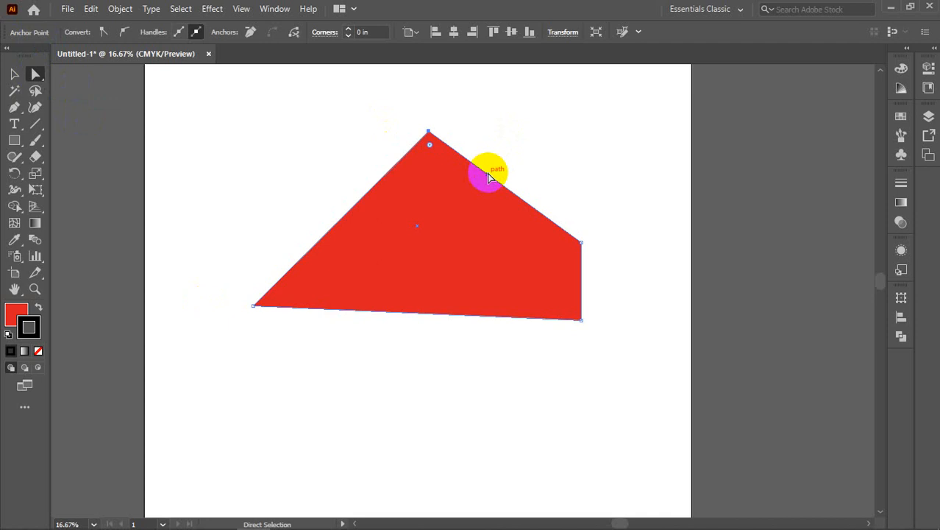
Try moving the edge next to the peak and the lower-left anchor point upward, and undo back to the tapered banner
left_click_drag(488, 175, 504, 118)
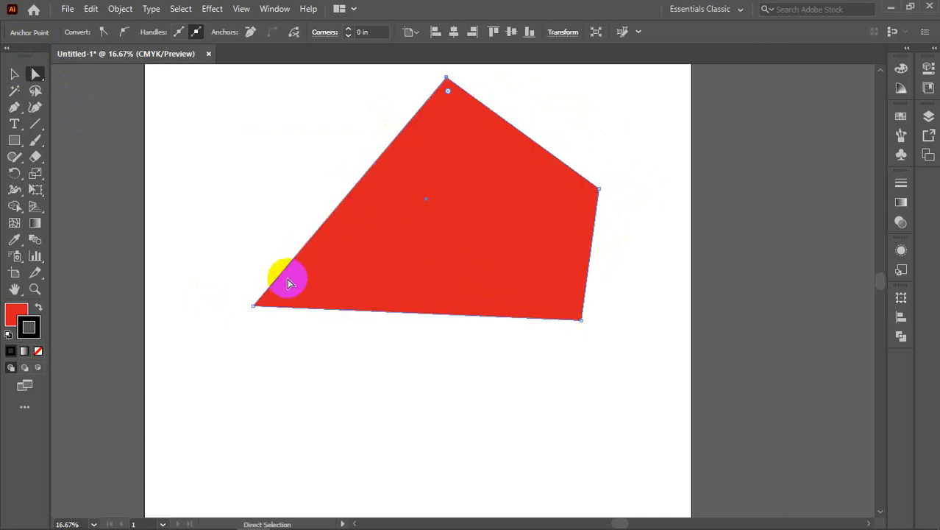
left_click_drag(254, 306, 232, 224)
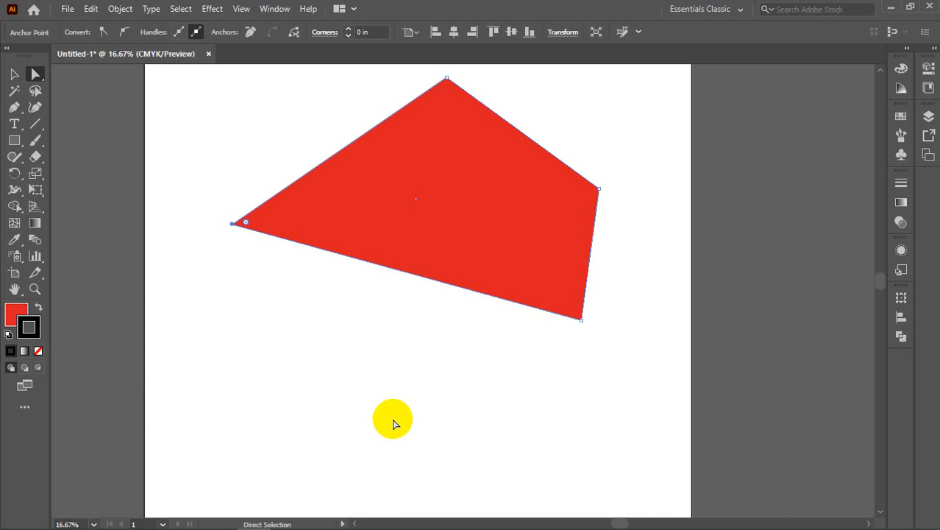
key("ctrl+z")
key("ctrl+z")
key("ctrl+z")
key("ctrl+z")
key("ctrl+z")
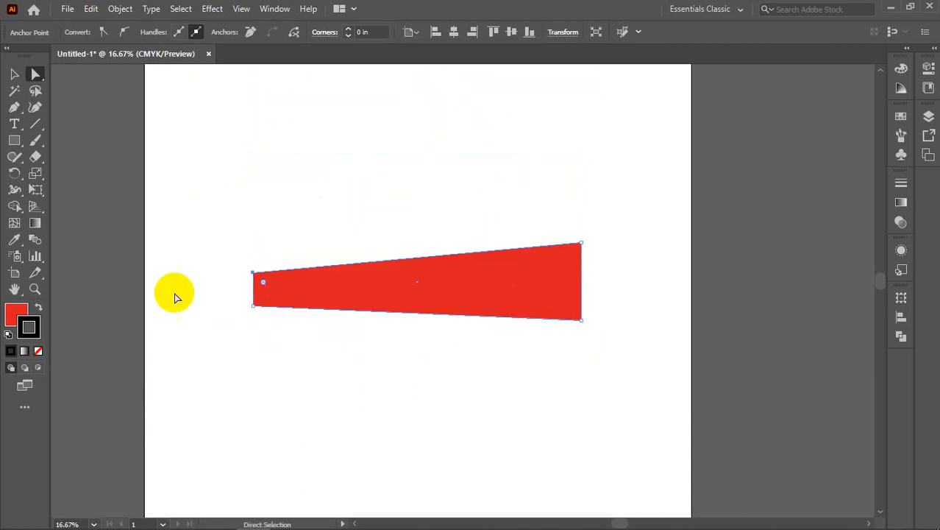
Select the banner's lower-left anchor point alone, and its upper-right anchor point alone
left_click_drag(260, 315, 255, 307)
left_click(258, 311)
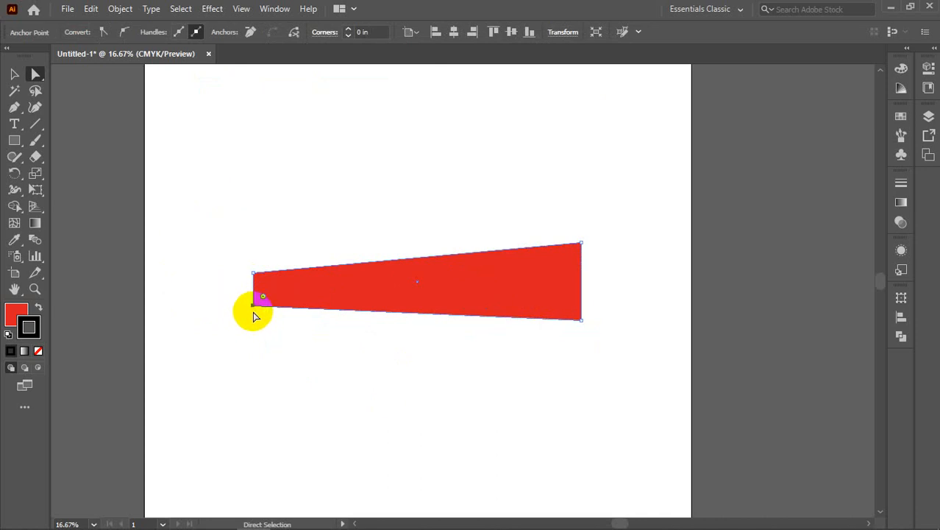
left_click_drag(255, 310, 256, 309)
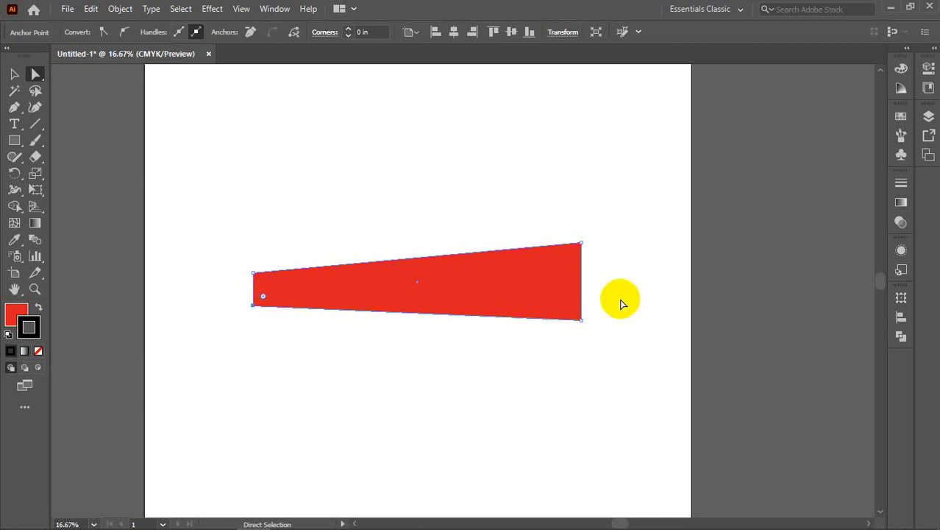
left_click(582, 244)
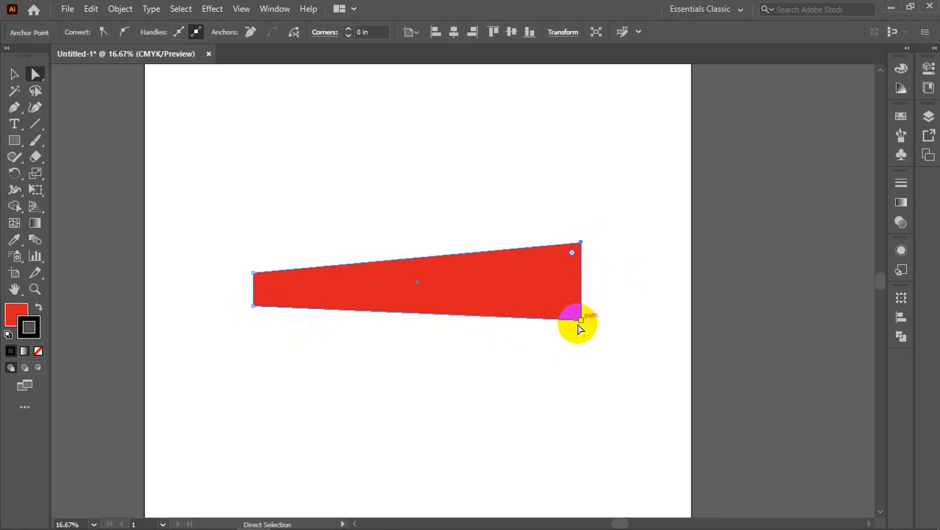
left_click(254, 305)
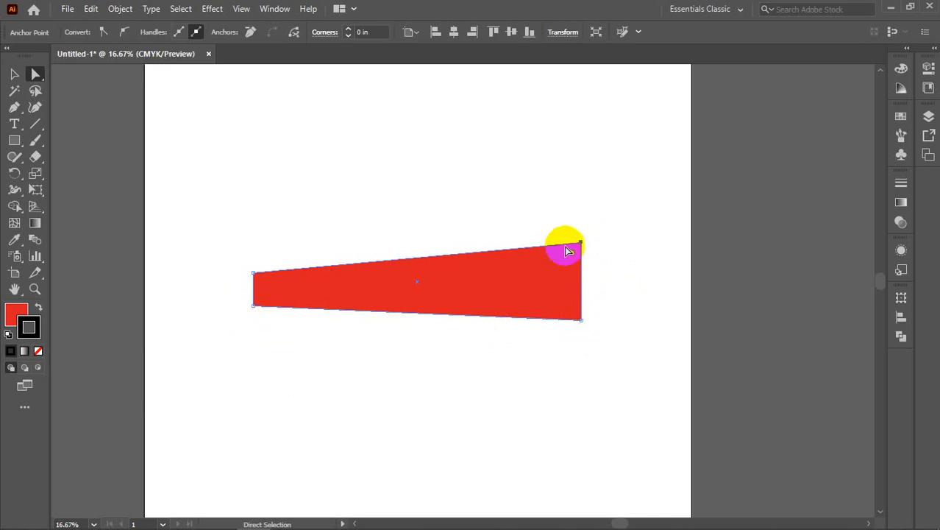
Select all four anchor points of the banner cumulatively, starting from the upper-right corner, and deselect the shape
left_click_drag(581, 244, 581, 244)
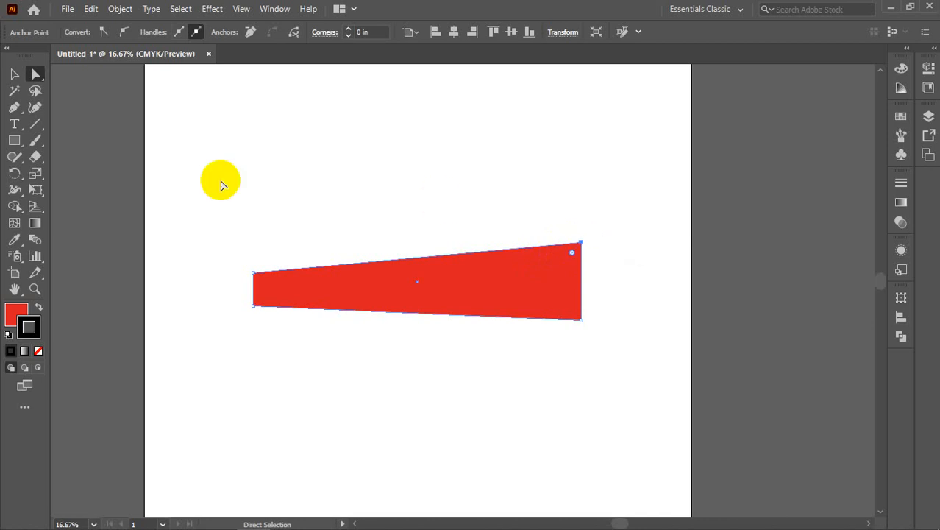
left_click(255, 274, "shift")
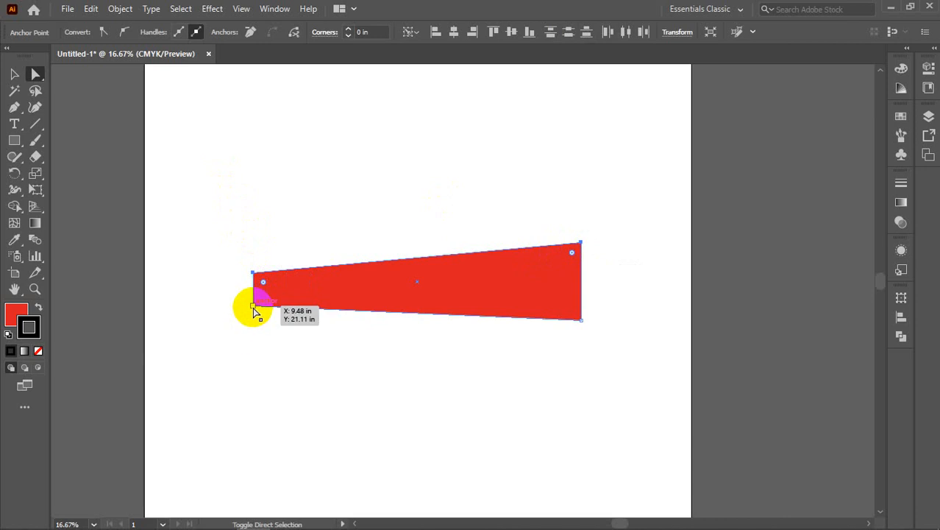
left_click(253, 306, "shift")
left_click(581, 320, "shift")
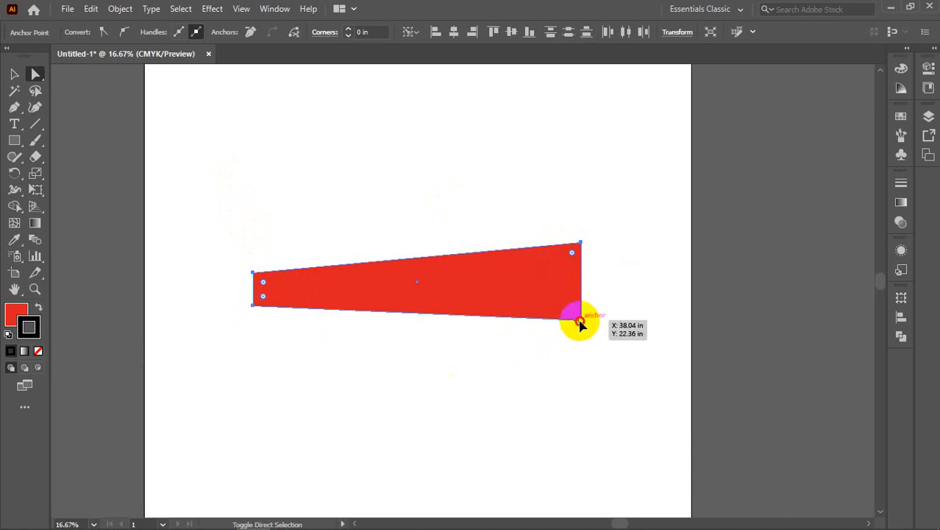
left_click(529, 296)
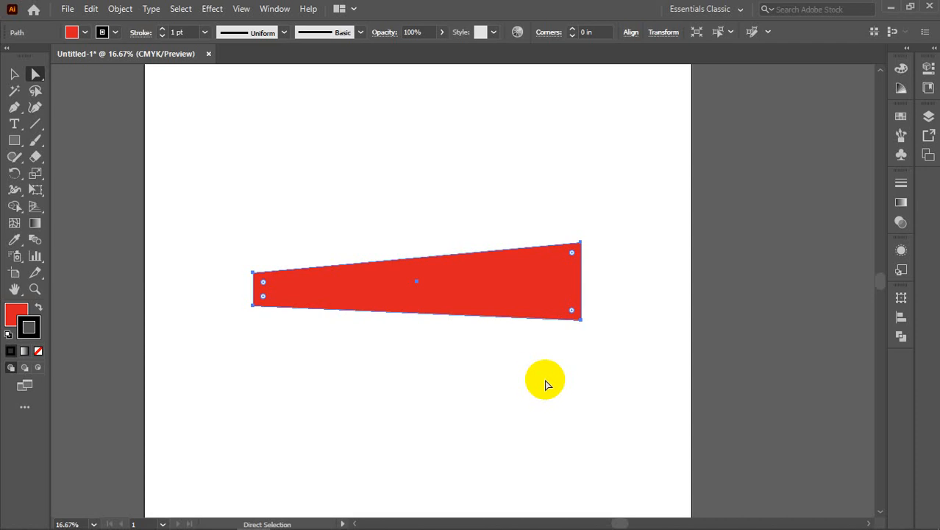
left_click(535, 380)
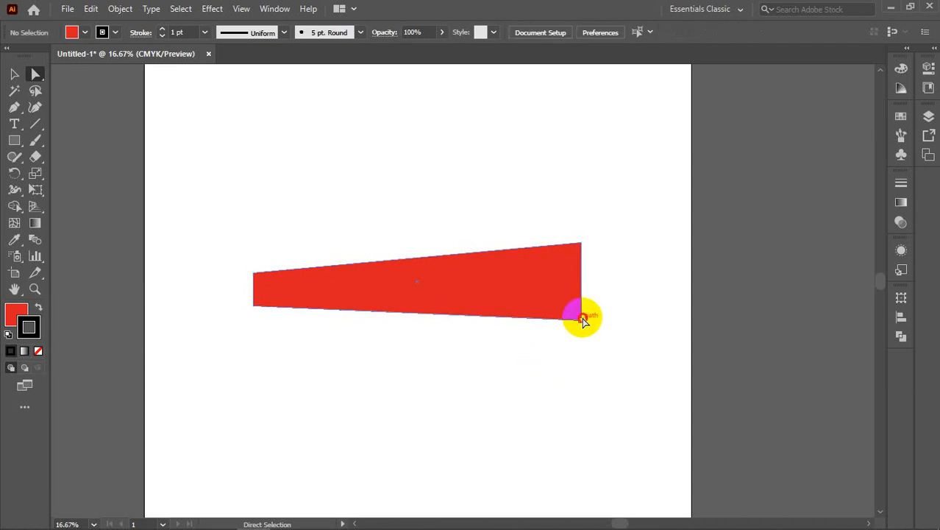
Select the banner's lower-right anchor point and add the other three corners to the selection
left_click(582, 318)
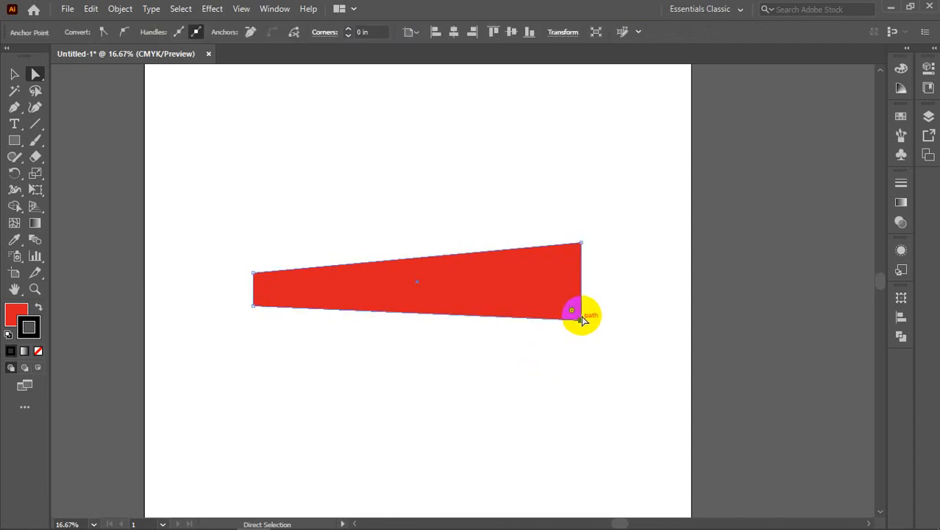
left_click(581, 245, "shift")
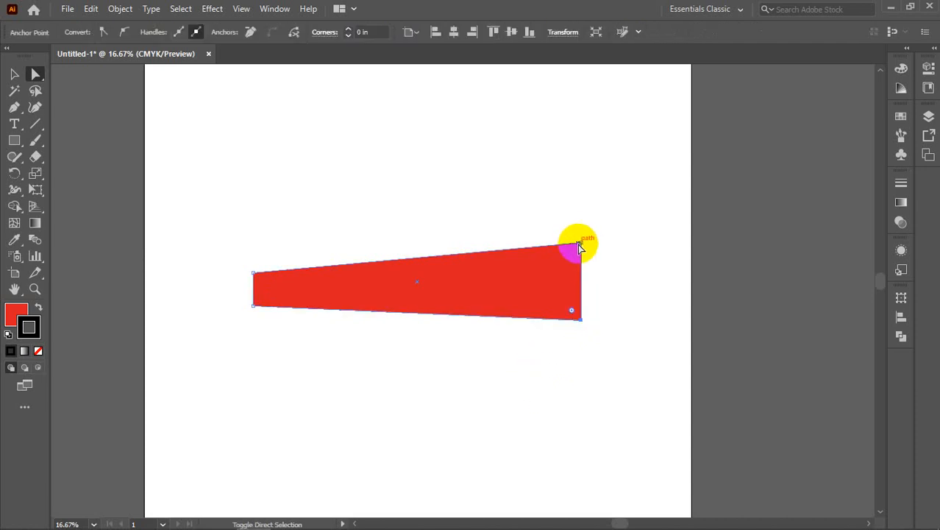
left_click(253, 273, "shift")
left_click(254, 306, "shift")
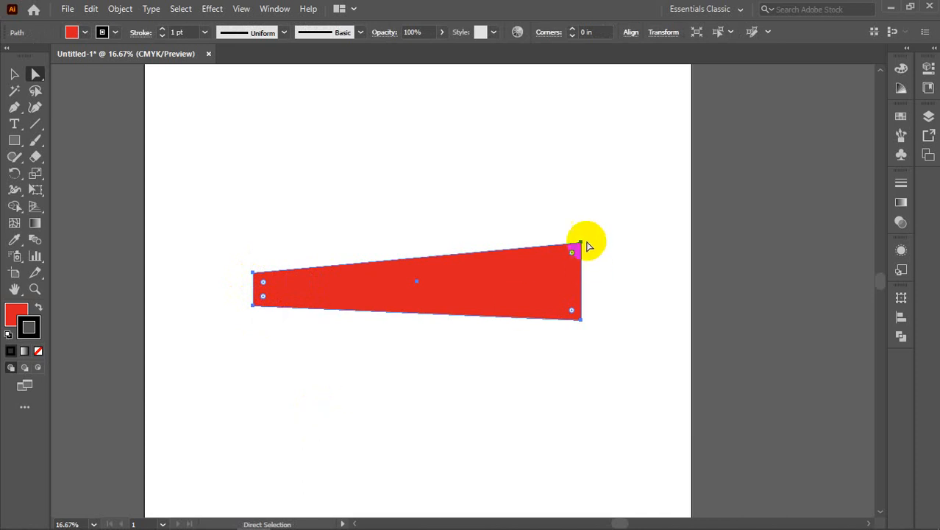
Examine the corner-rounding widgets inside the wide end of the banner at close range
scroll(567, 262, "up", 6, "alt")
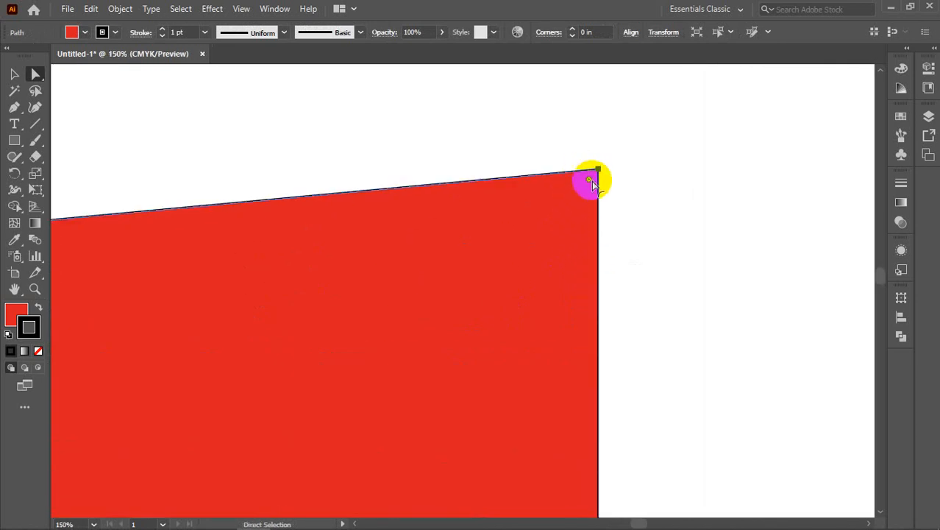
scroll(475, 244, "down", 2, "alt")
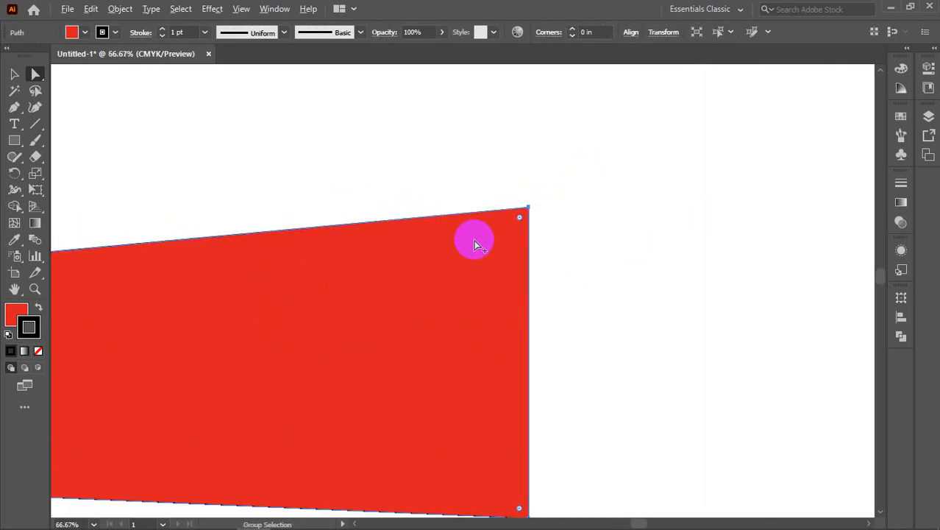
scroll(476, 245, "down", 1, "alt")
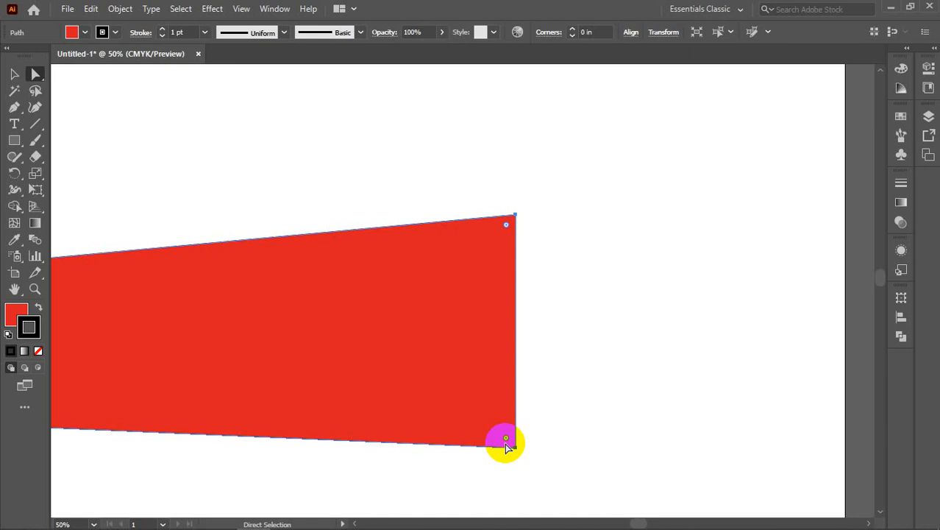
Round all four corners of the tapered banner together with Direct Selection and inspect the rounded ends
scroll(537, 374, "down", 2)
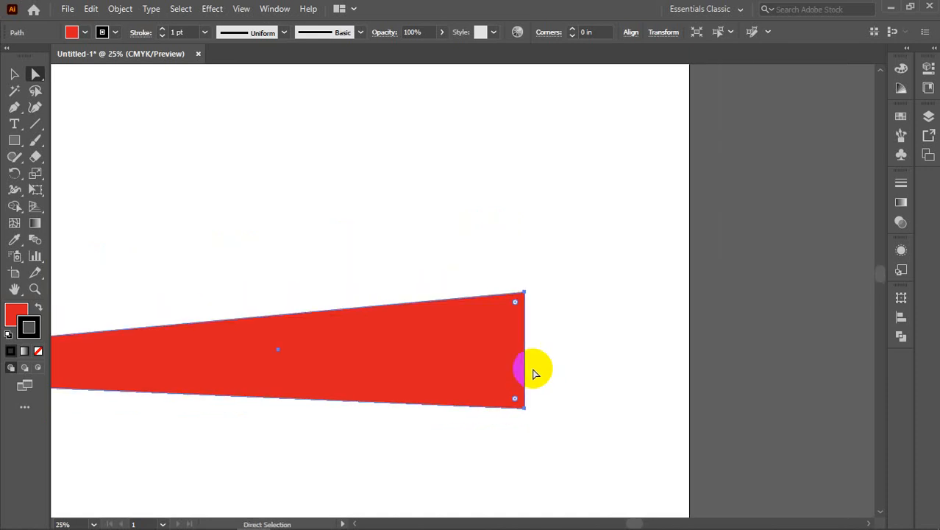
key("space")
left_click_drag(388, 301, 484, 192)
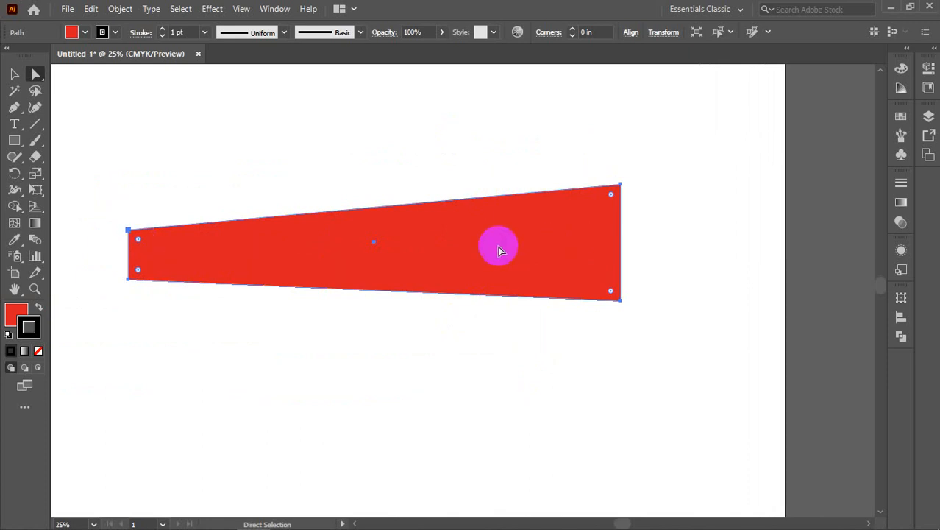
left_click(129, 230)
left_click(409, 385)
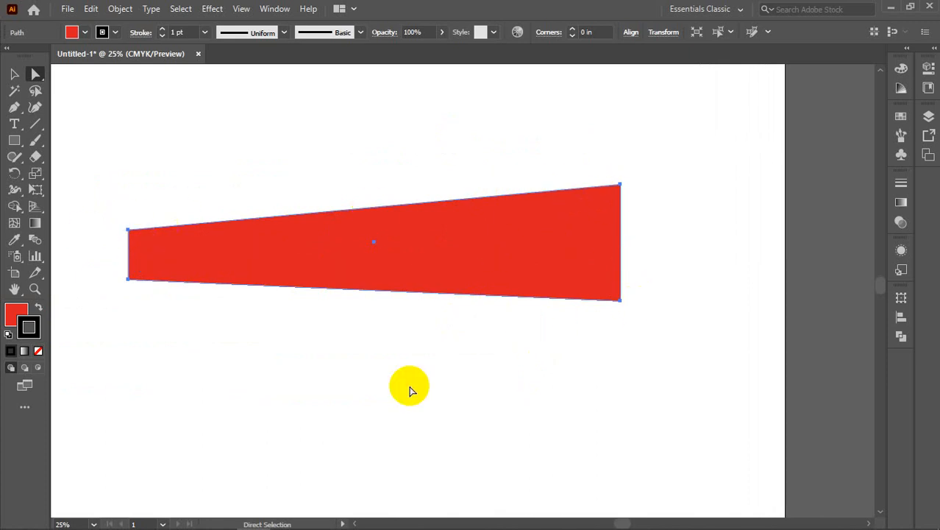
left_click(438, 250)
left_click(434, 220)
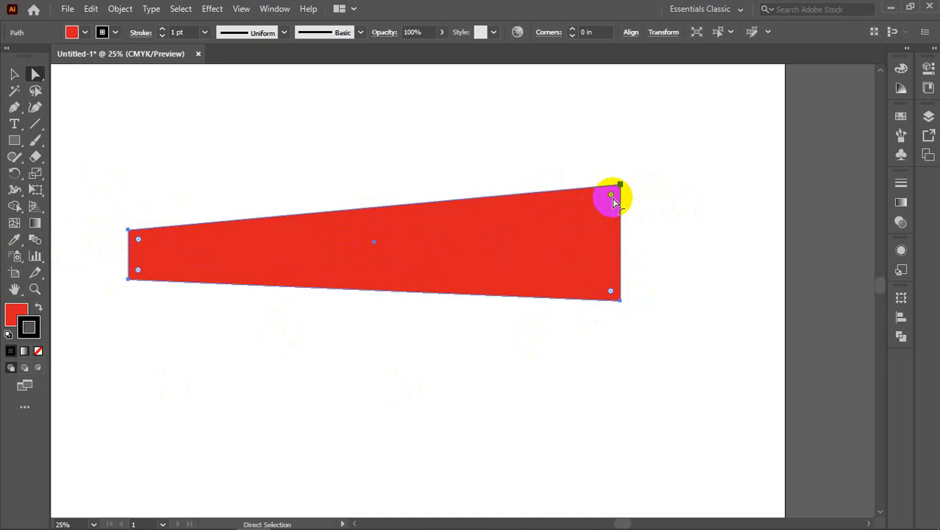
mouse_move(614, 201)
left_mouse_down()
mouse_move(574, 225)
mouse_move(598, 208)
left_mouse_up()
left_click(498, 357)
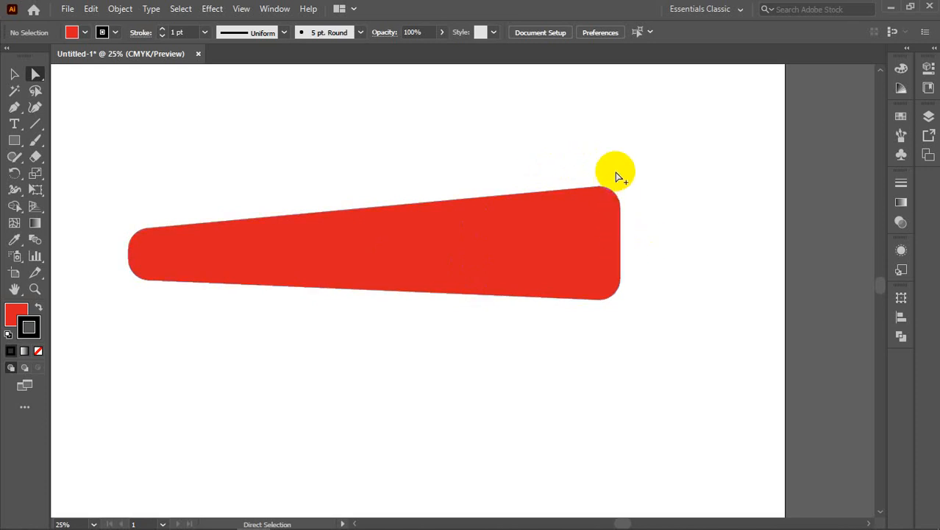
scroll(622, 171, "up", 3)
scroll(595, 250, "down", 4)
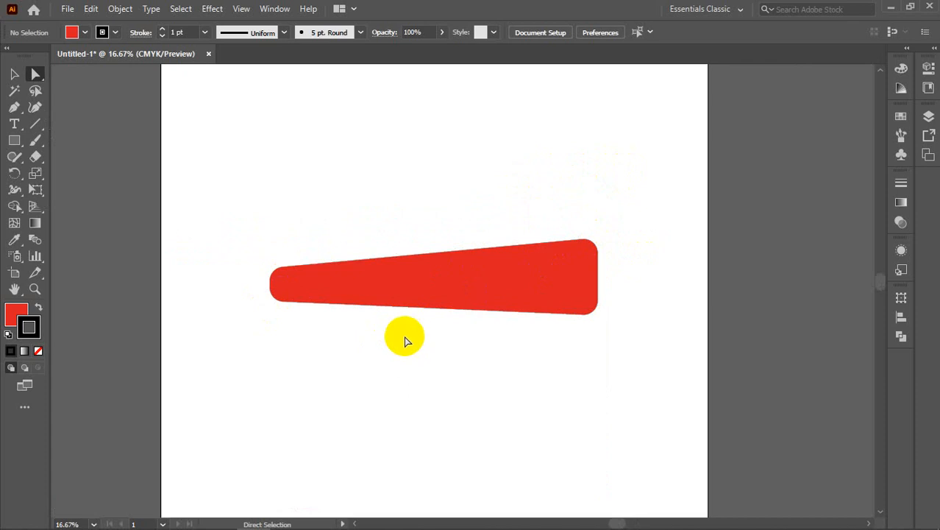
Select the rounded banner with the Selection tool and undo its corner rounding
left_click(458, 308)
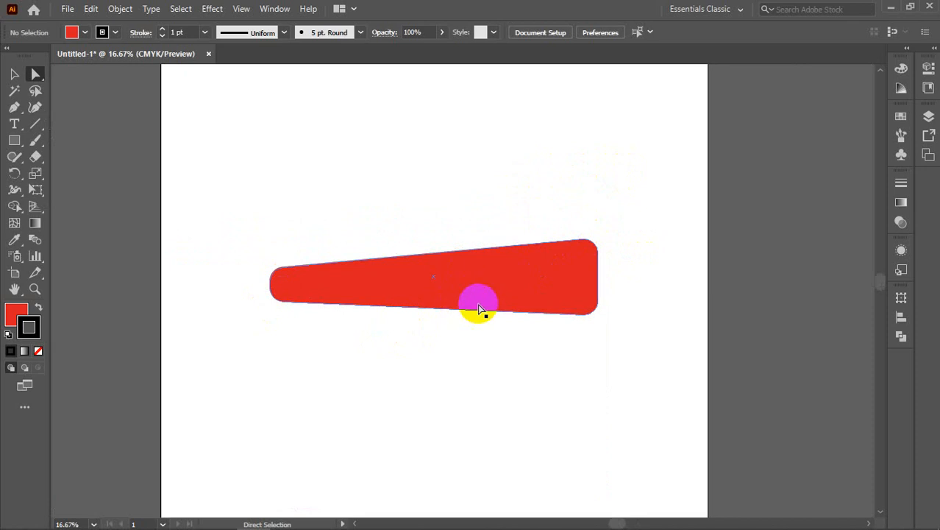
key("v")
left_click(493, 282)
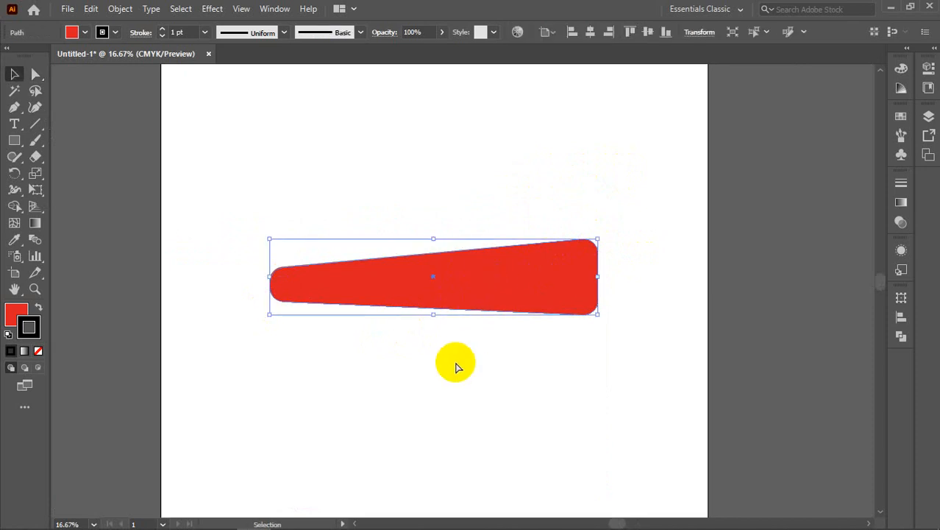
key("a")
key("ctrl+z")
key("v")
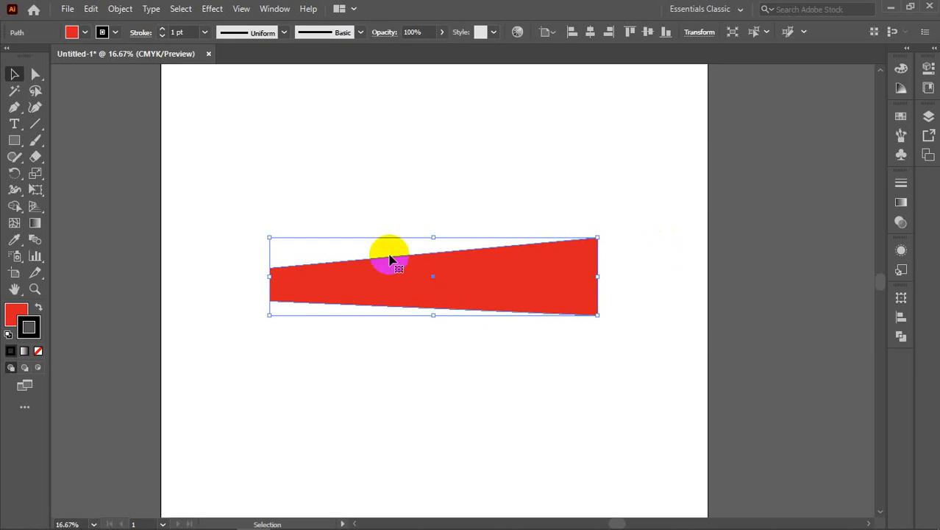
Draw a small rectangle above the tapered banner, select it and delete it
left_click(14, 140)
left_click_drag(347, 102, 519, 145)
left_click(10, 74)
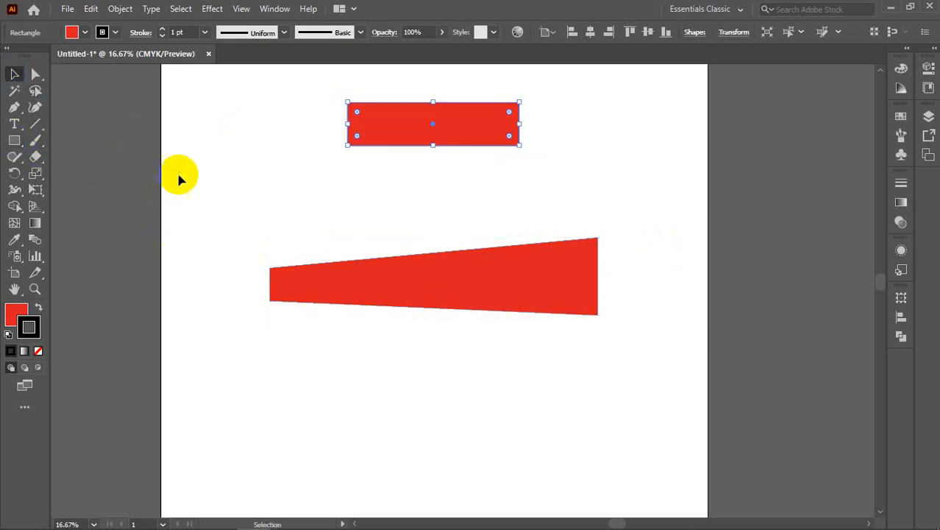
left_click(184, 168)
left_click(386, 131)
key("Delete")
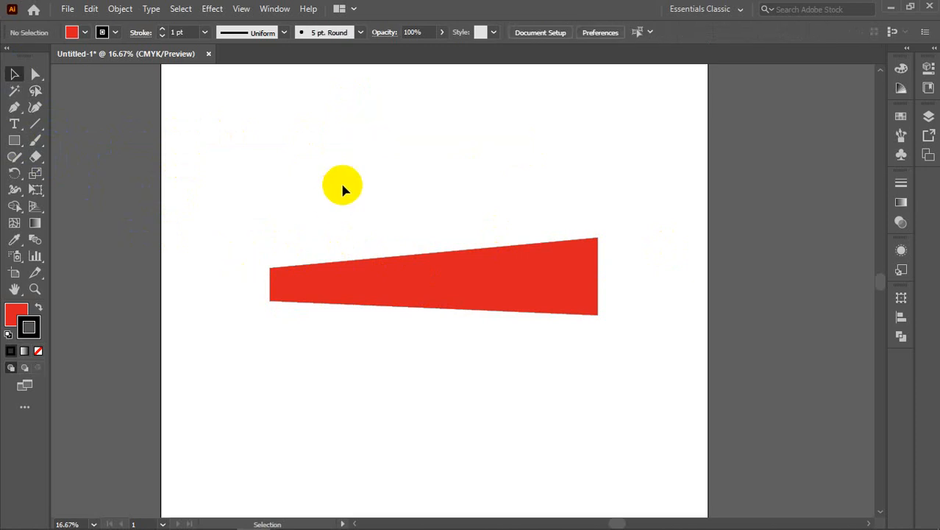
Select the whole tapered banner with the Direct Selection tool
left_click(32, 75)
left_click(10, 75)
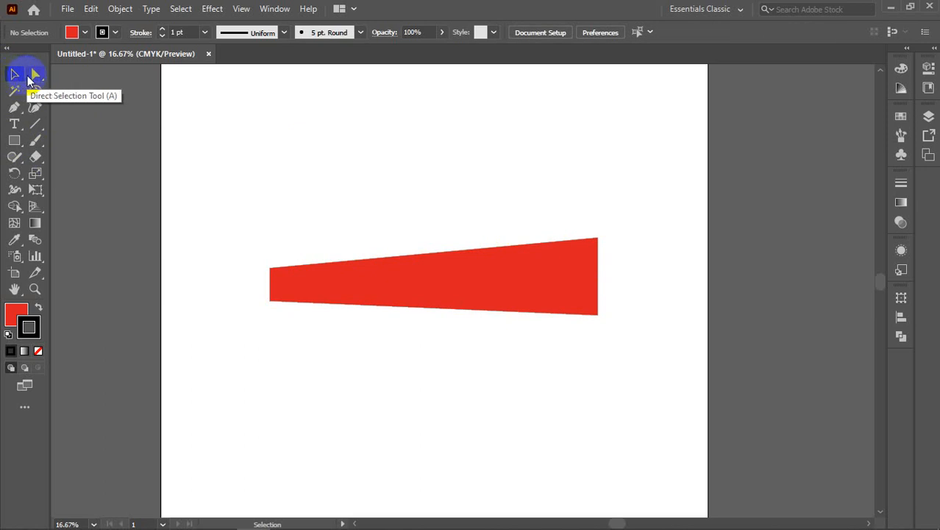
left_click(30, 78)
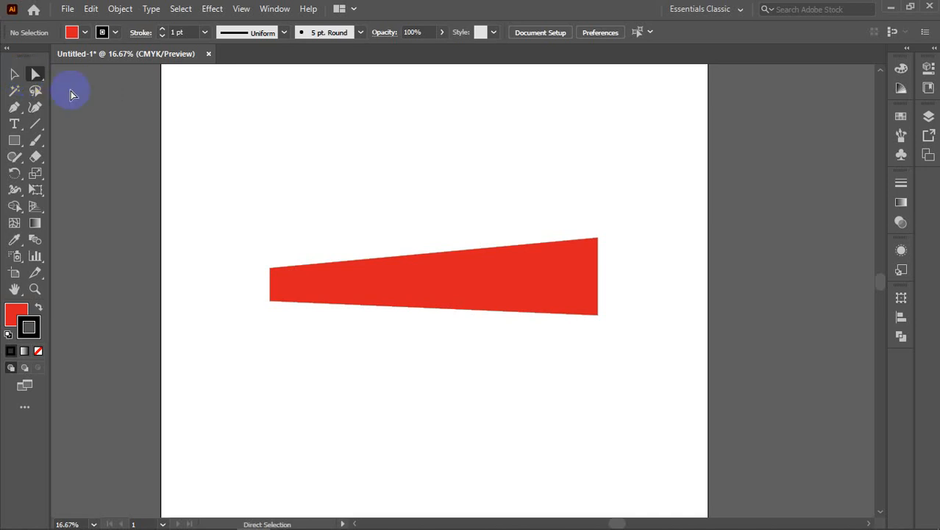
left_click(335, 267)
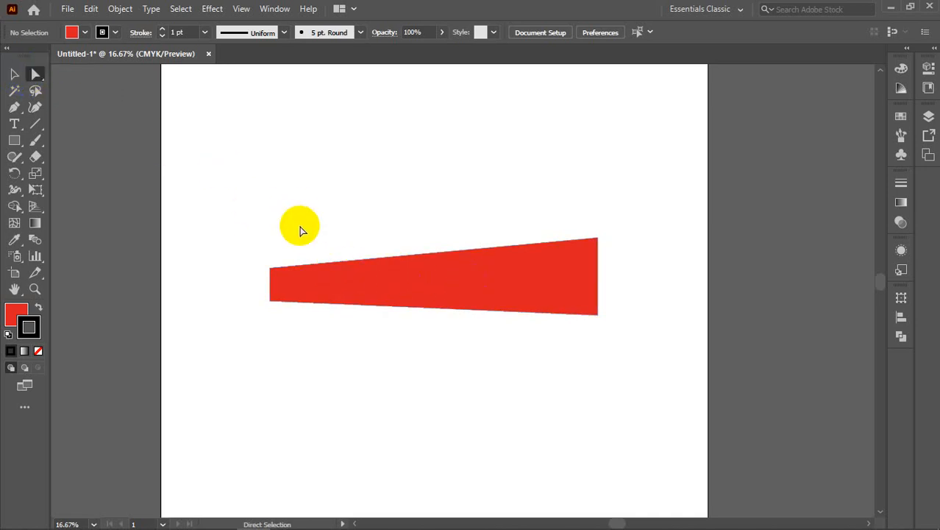
left_click(457, 292)
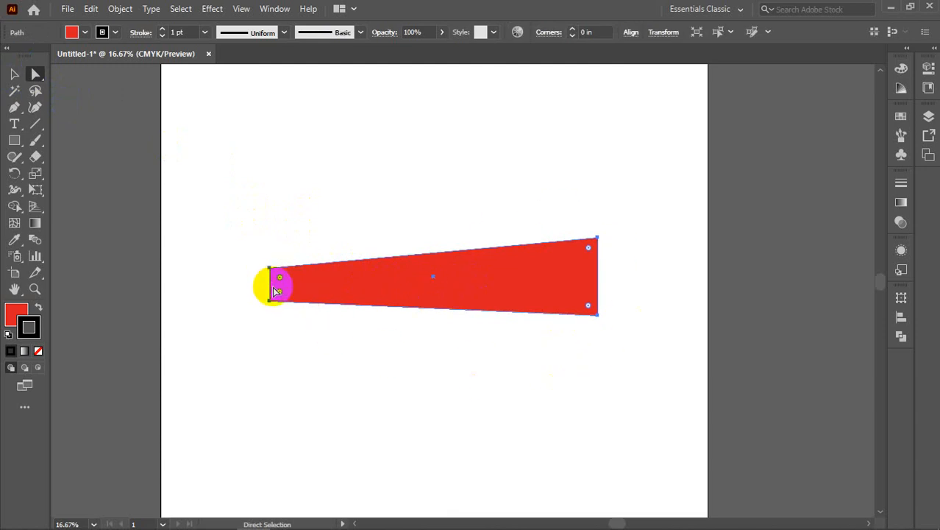
Deselect the banner and select only its upper-left anchor point
scroll(272, 286, "up", 2)
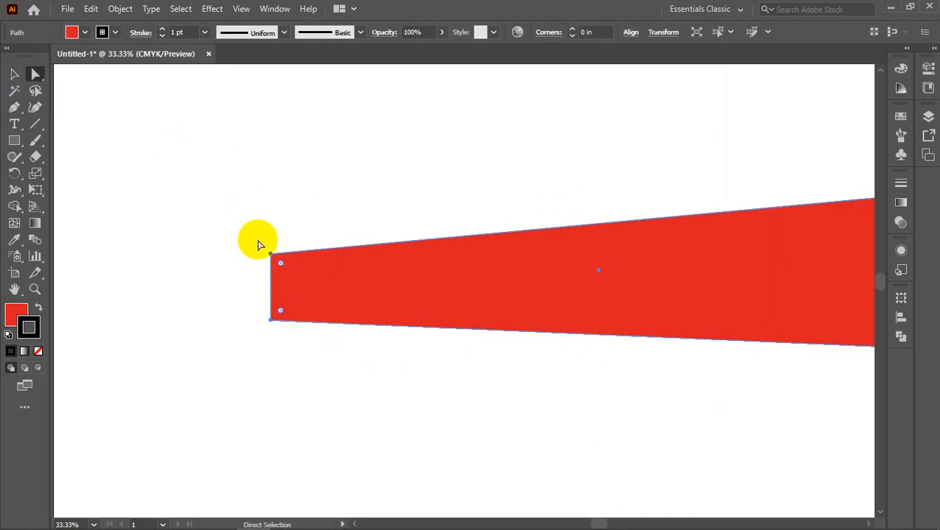
left_click(271, 259)
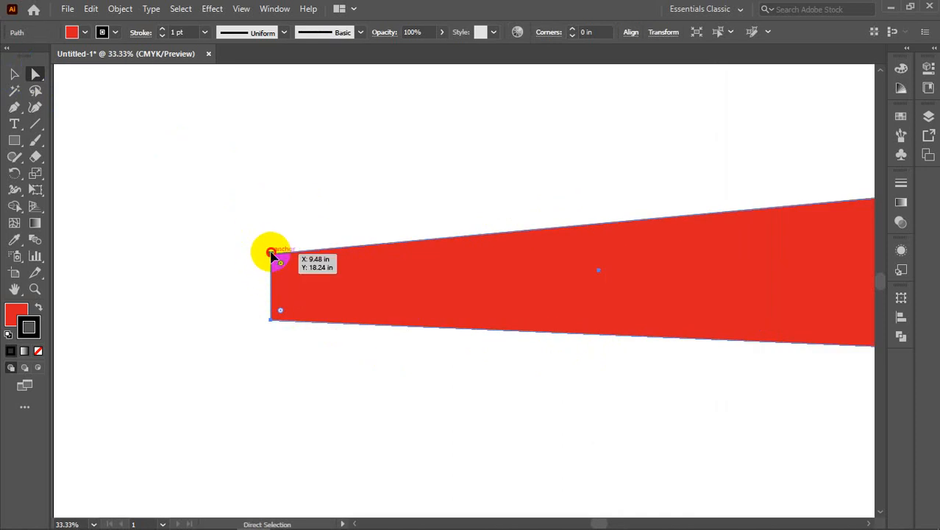
left_click(274, 259)
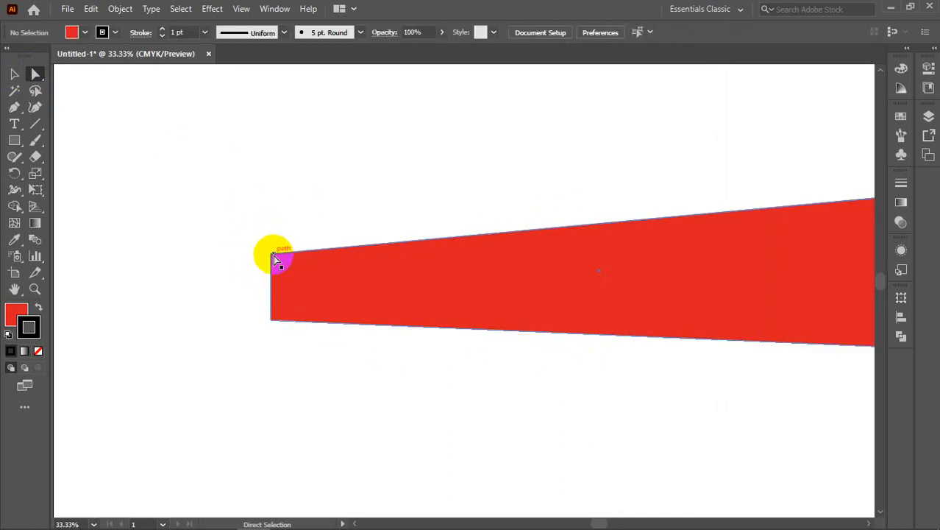
left_click_drag(274, 260, 272, 259)
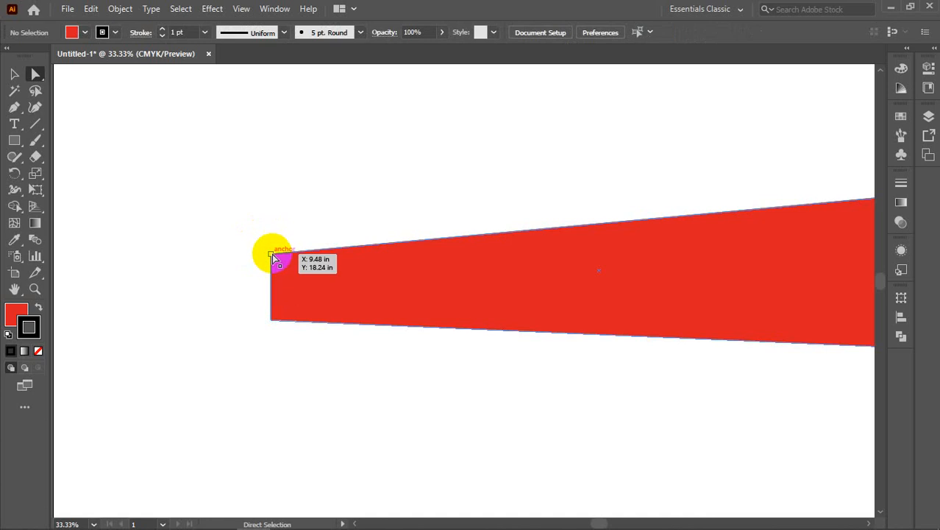
left_click(272, 255)
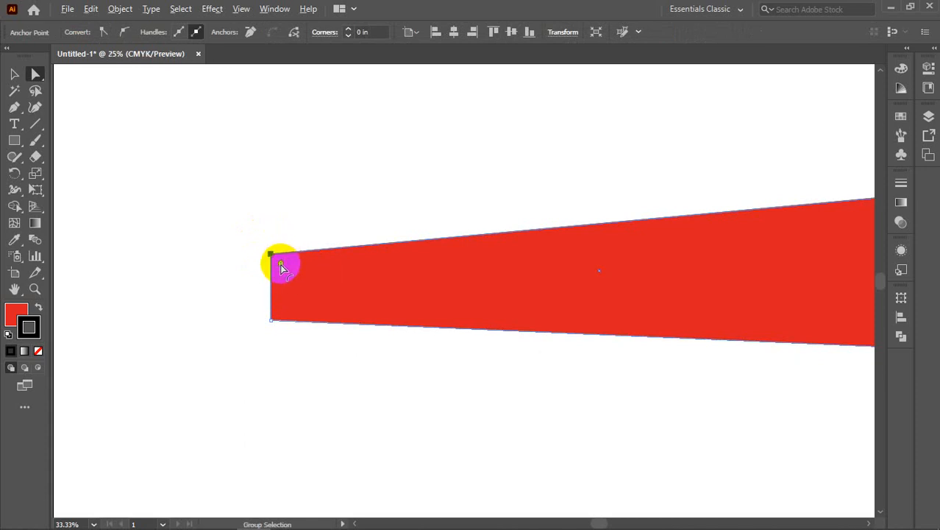
Round only the banner's upper-left corner with its corner widget and undo the rounding
scroll(279, 263, "down", 2)
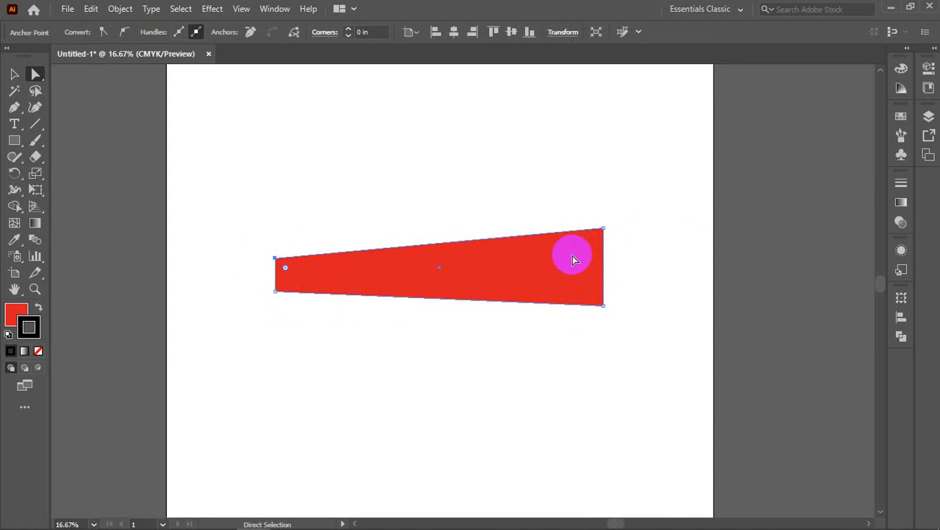
scroll(263, 273, "up", 2)
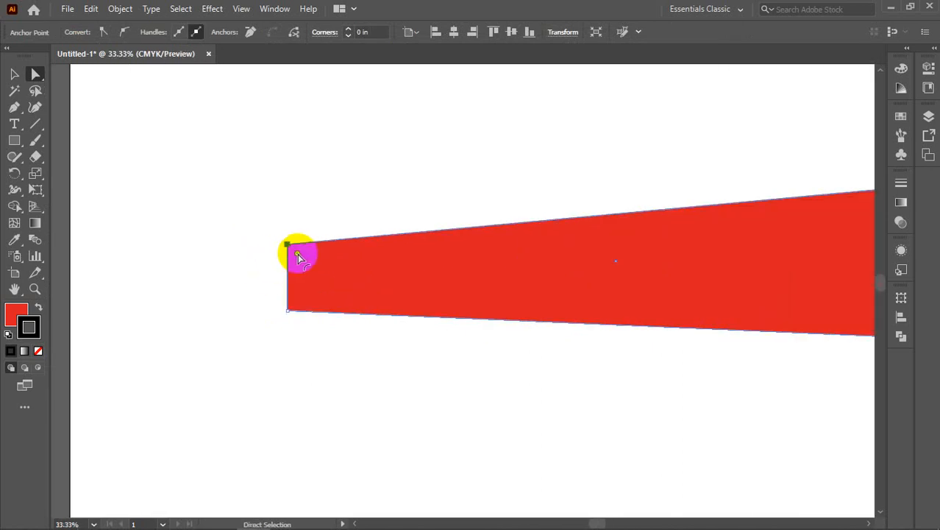
left_click_drag(299, 256, 361, 313)
left_click(340, 369)
scroll(157, 271, "down", 4)
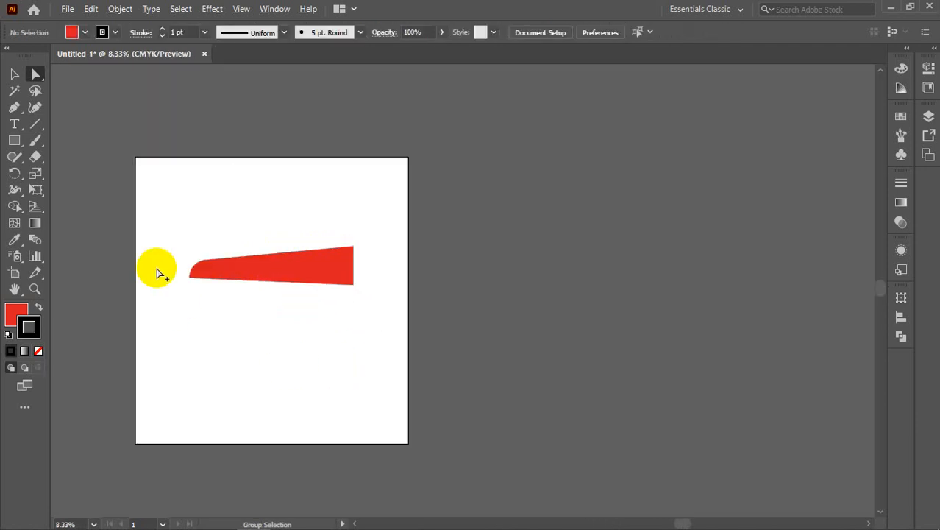
key("a")
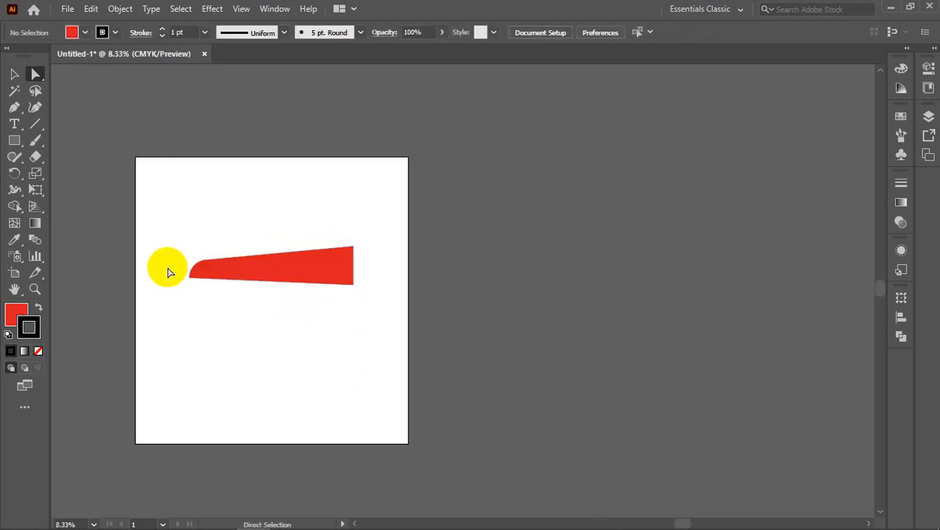
key("v")
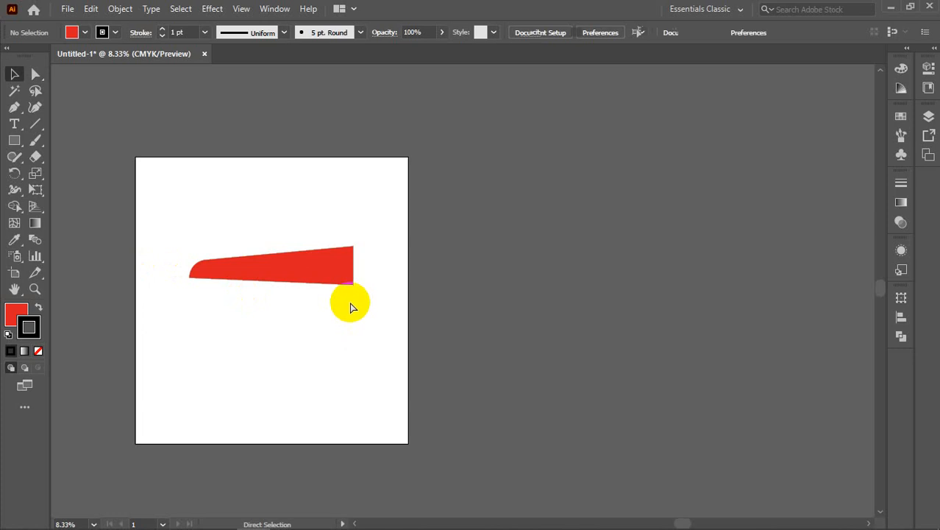
key("ctrl+z")
Draw a rectangle above the banner, about two thirds of its length, and select it with the Selection tool
left_click(14, 140)
left_click_drag(190, 176, 298, 224)
key("v")
left_click(256, 203)
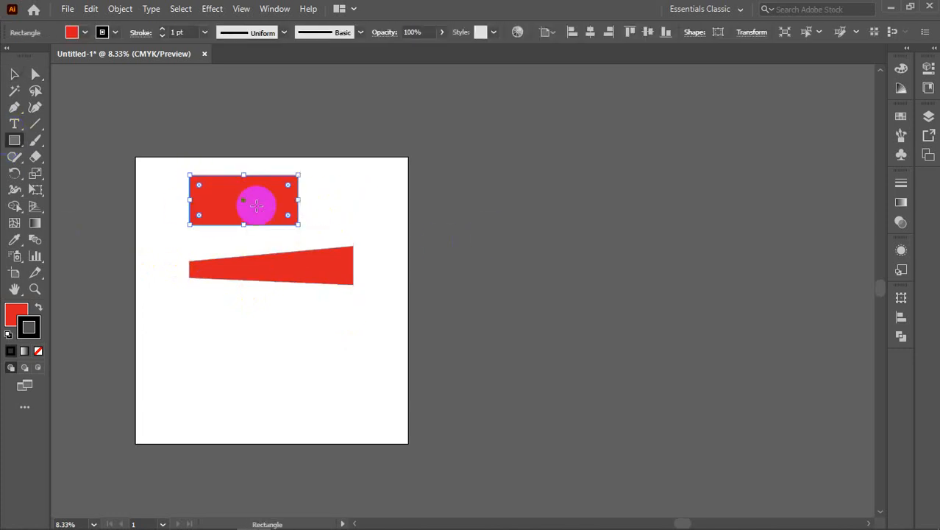
left_click(321, 213)
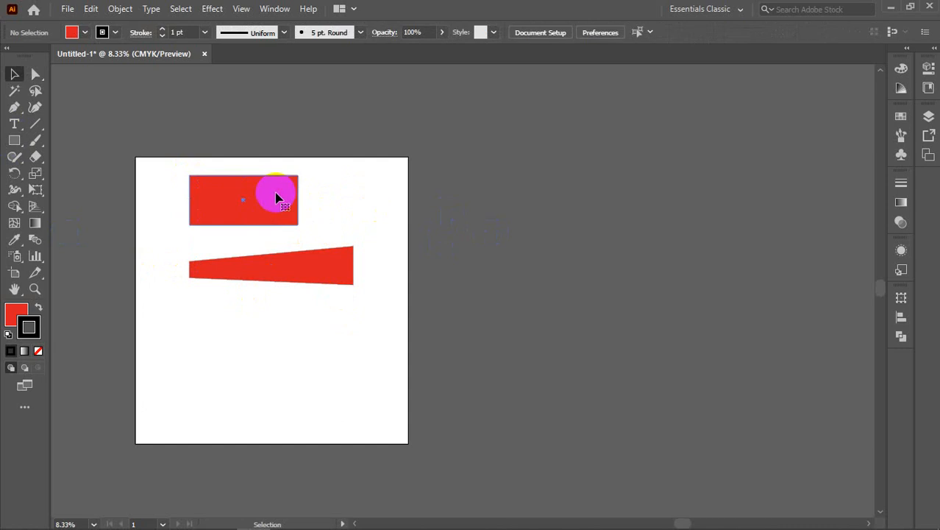
left_click(276, 194)
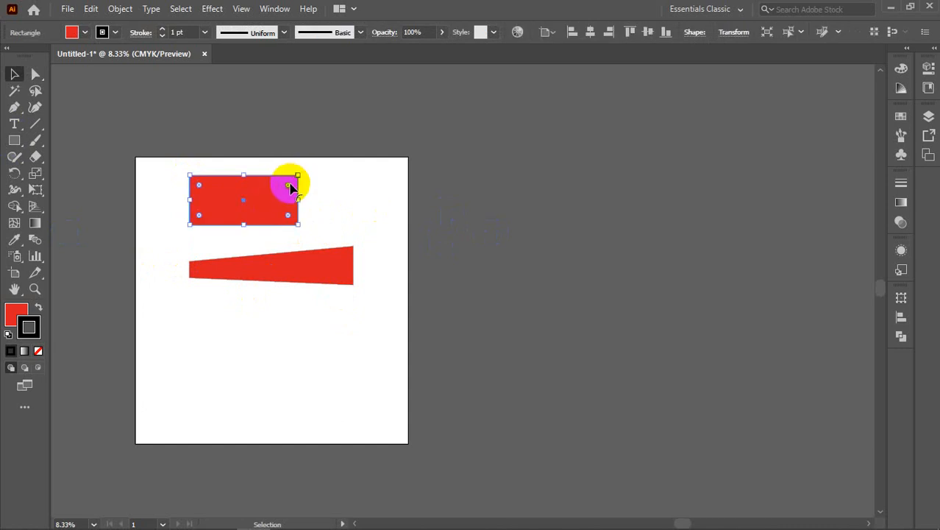
Try rounding all four corners of the new rectangle into a capsule and then only slightly, undoing each attempt
left_click_drag(288, 185, 269, 197)
left_click(323, 189)
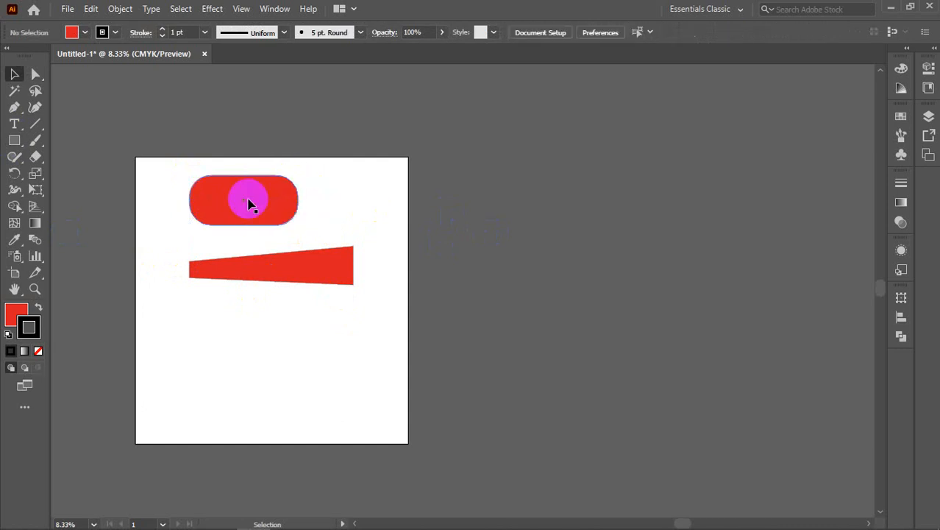
key("ctrl+z")
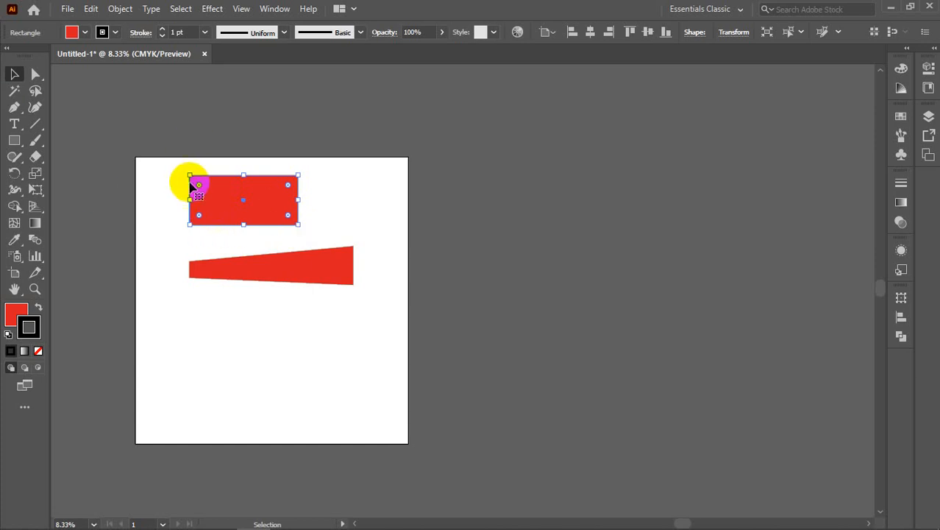
mouse_move(199, 186)
left_mouse_down()
mouse_move(217, 193)
mouse_move(202, 181)
left_mouse_up()
left_click(163, 165)
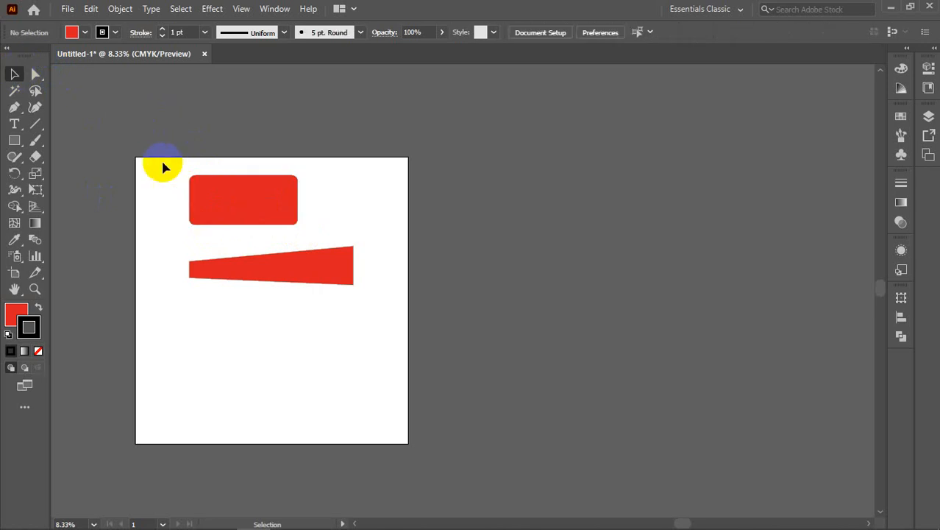
key("ctrl+z")
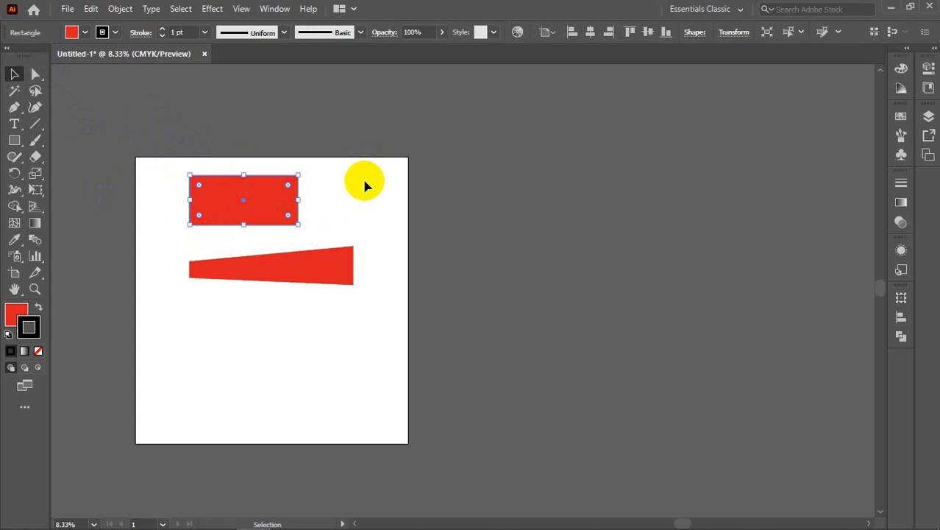
scroll(272, 181, "up", 3)
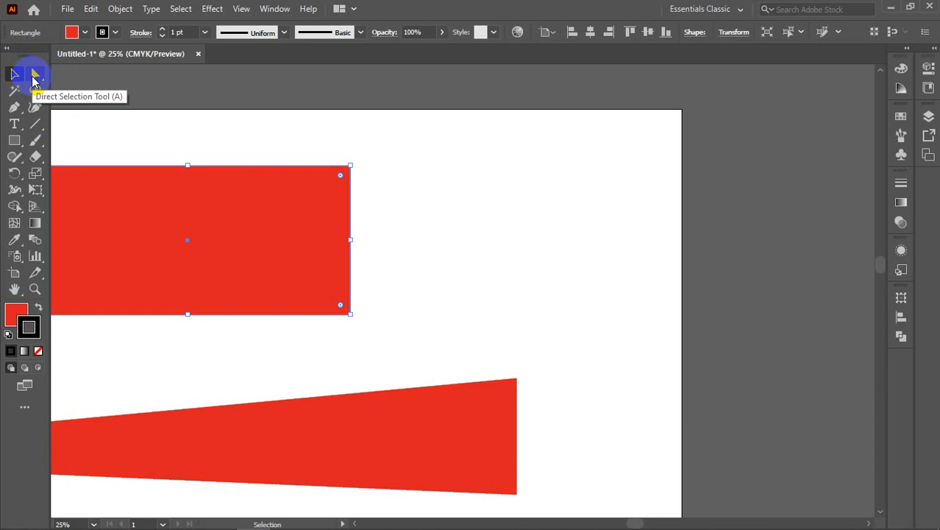
scroll(304, 201, "down", 2)
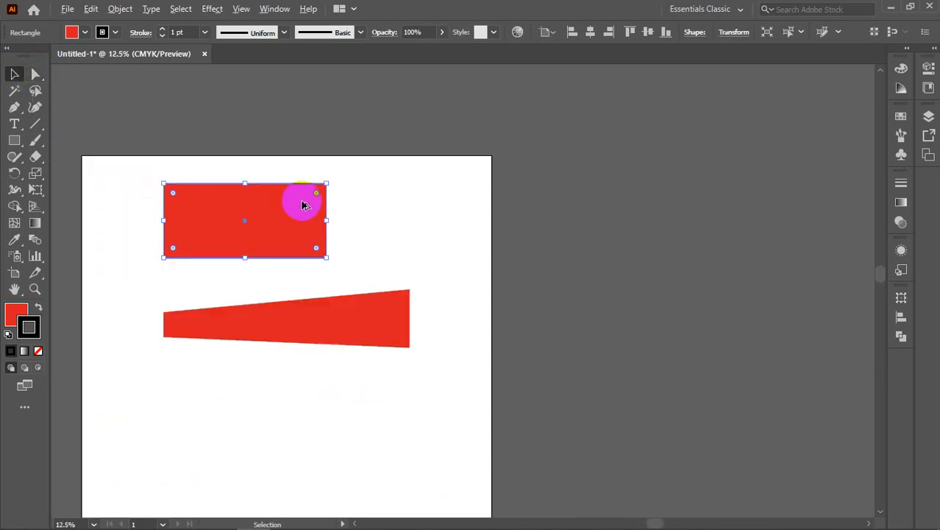
scroll(102, 197, "up", 2)
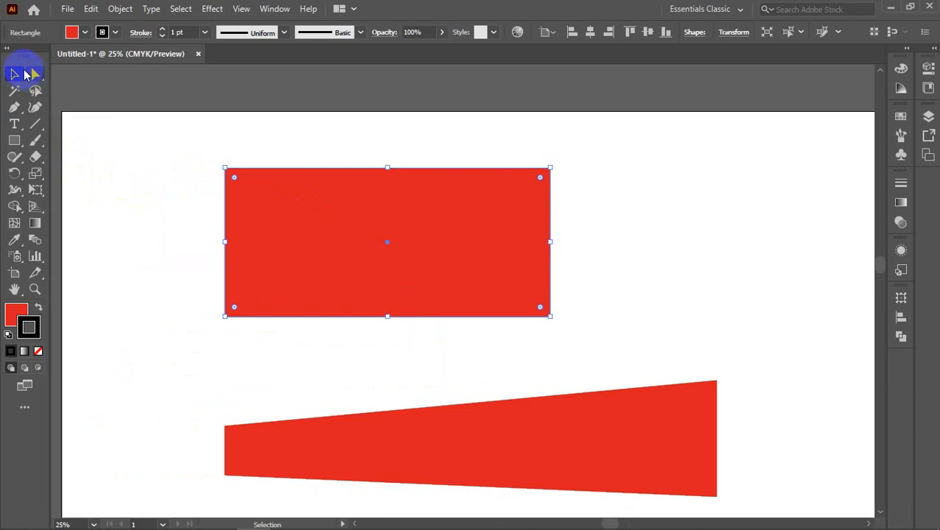
Try rounding the rectangle's four corners progressively with its upper-left corner widget, and return them to square
left_click(234, 178)
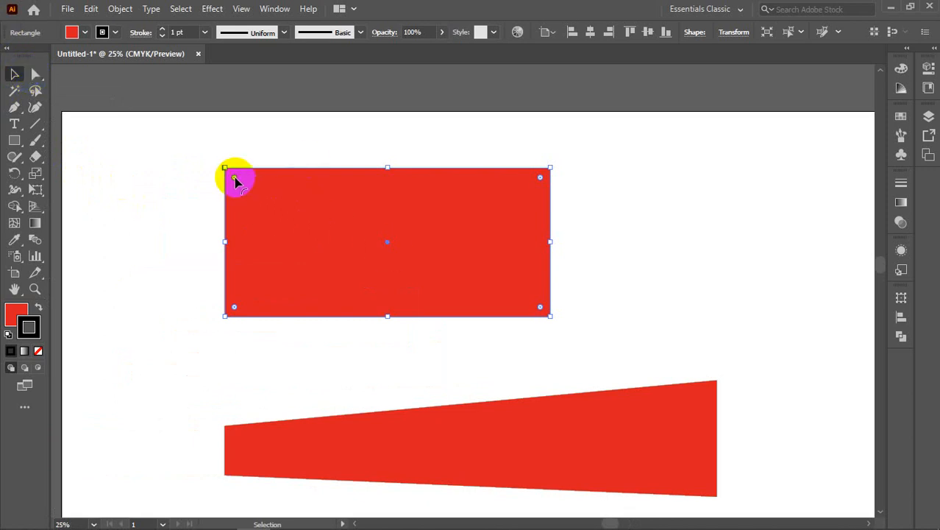
left_click_drag(234, 178, 273, 219)
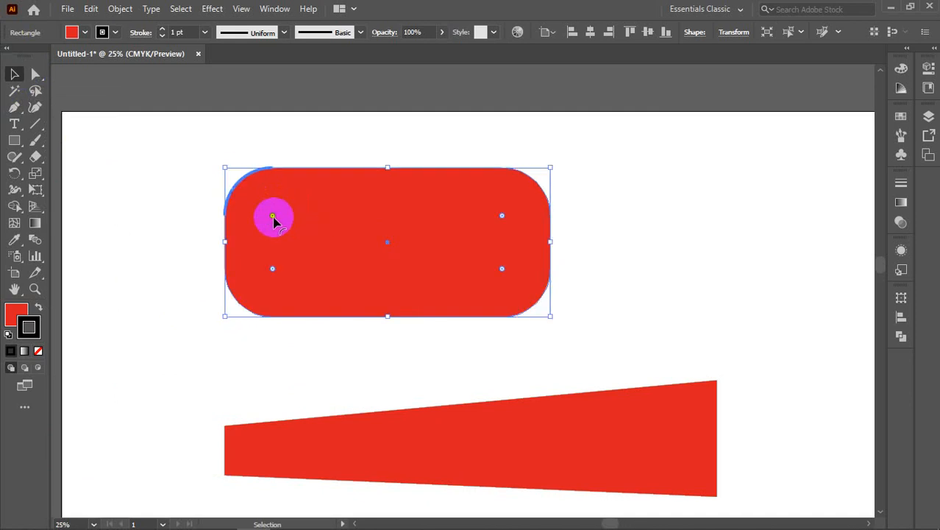
left_click_drag(273, 219, 296, 243)
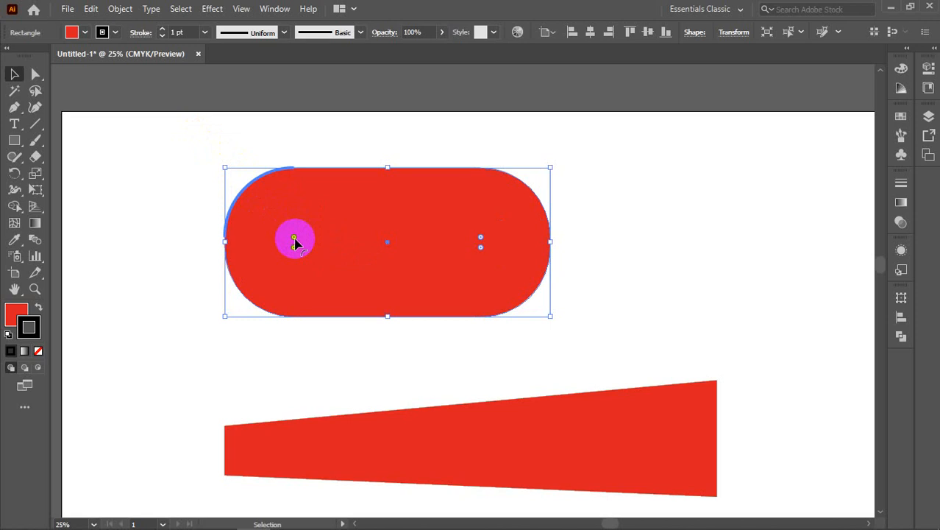
left_click_drag(294, 240, 152, 99)
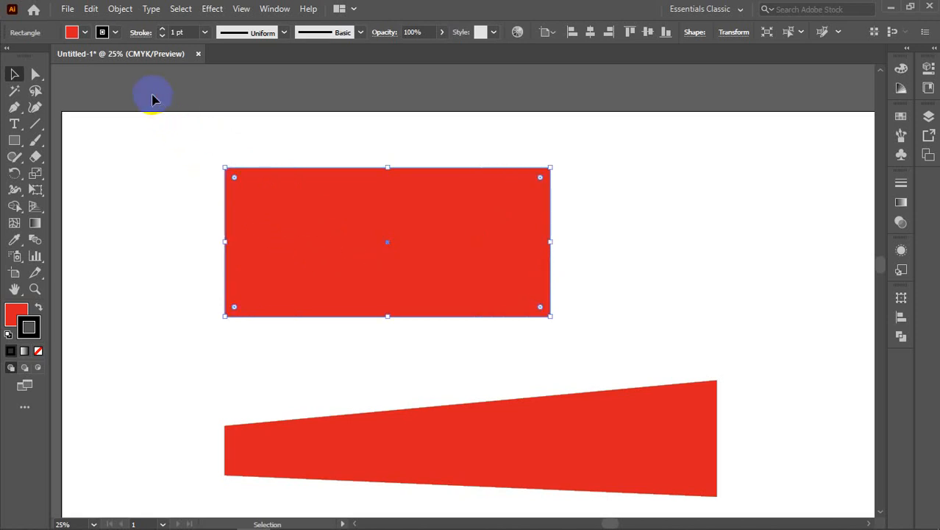
Round all four corners of the upper rectangle to the maximum with a corner widget, forming a capsule
scroll(347, 221, "down", 1)
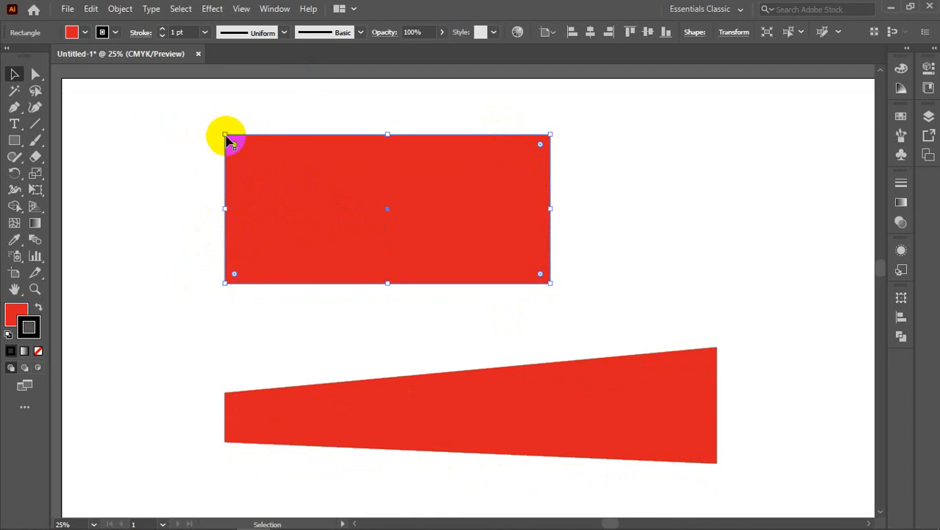
scroll(221, 133, "up", 2)
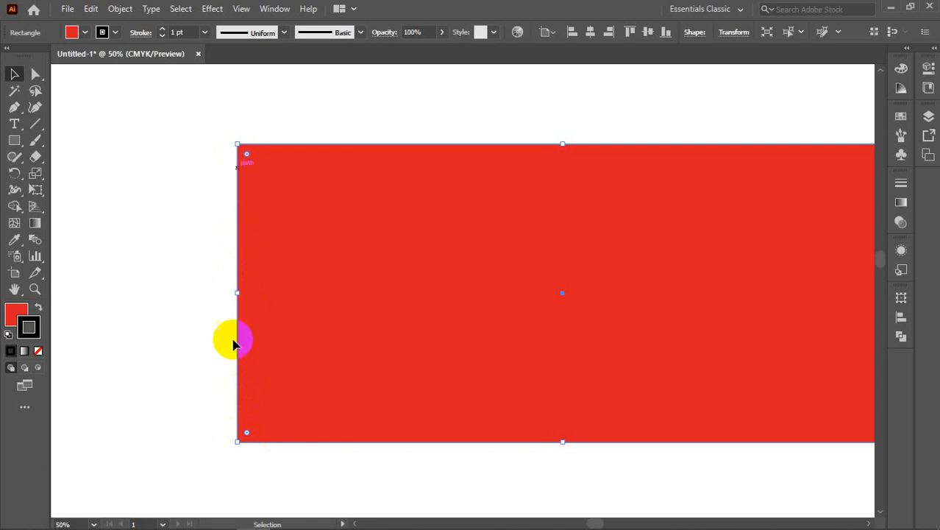
left_click_drag(247, 156, 368, 329)
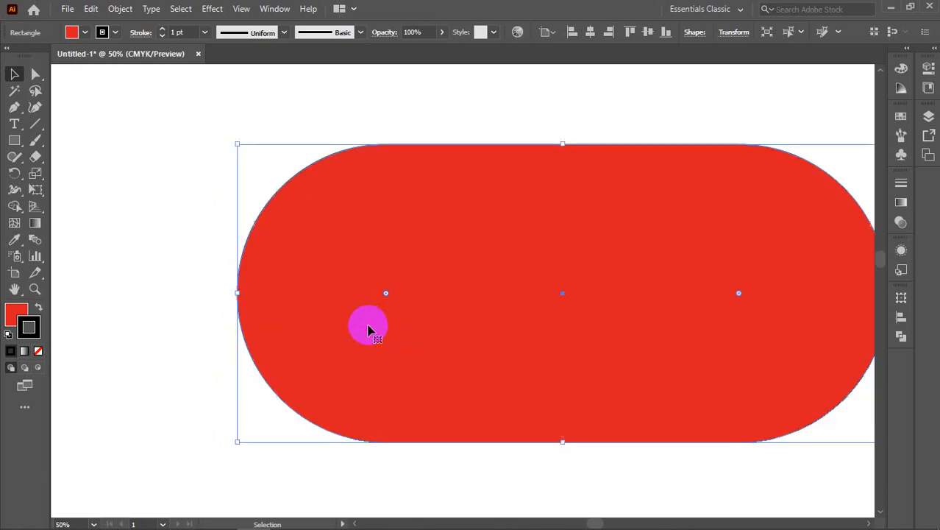
left_click(412, 255)
Change the capsule's fill to a light pink with the Color Picker
left_click(17, 321)
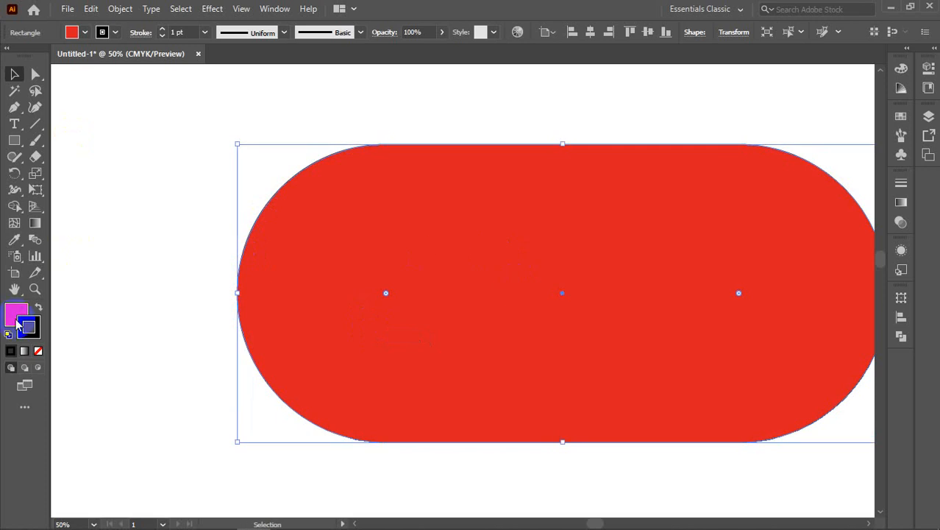
double_click(17, 321)
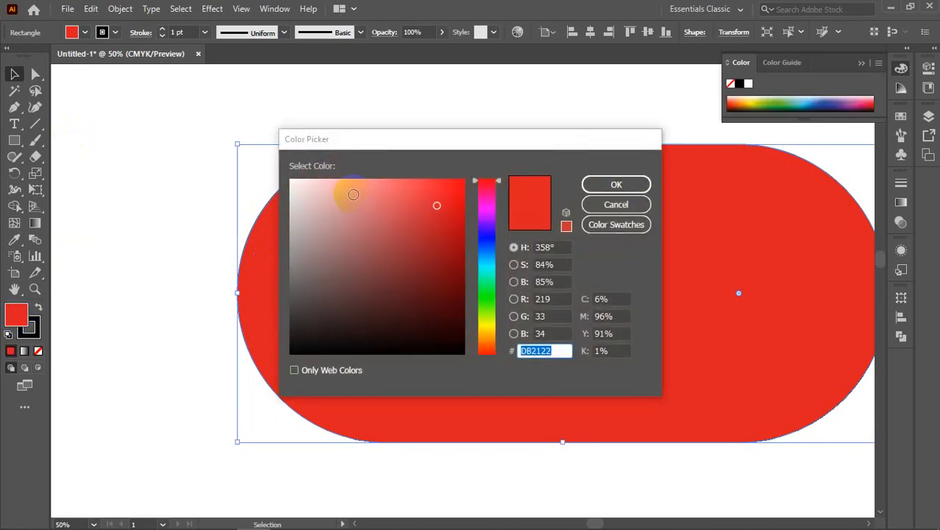
left_click_drag(393, 243, 372, 212)
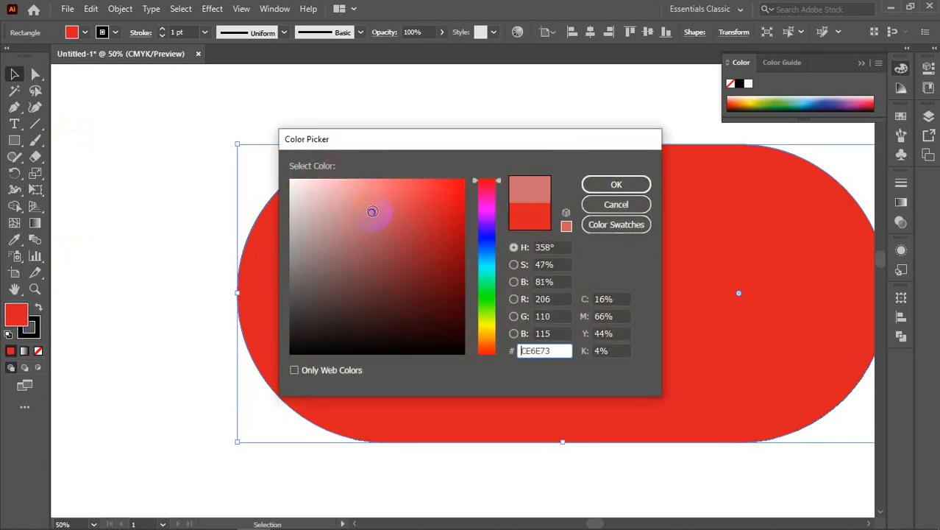
left_click(338, 184)
left_click(631, 181)
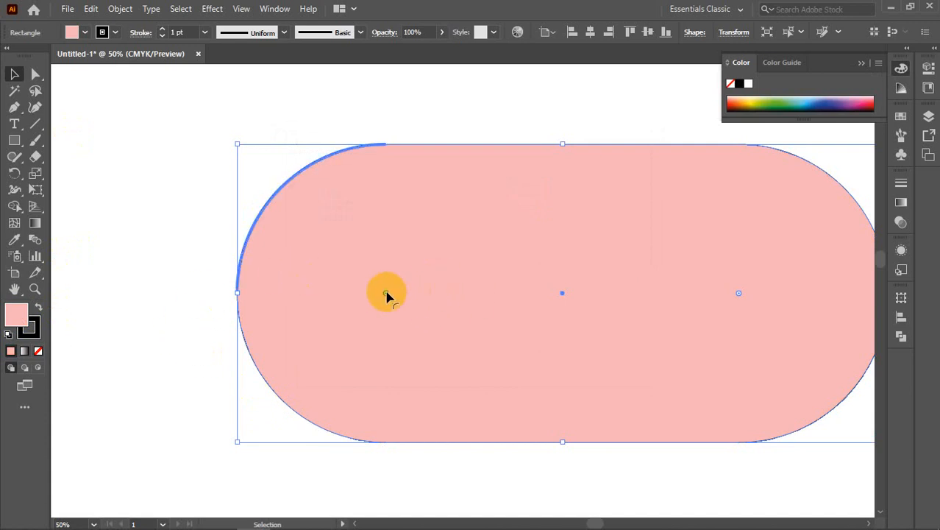
Reduce the capsule's corner rounding partway with the corner widget and restore it to fully rounded ends
left_click_drag(386, 294, 337, 248)
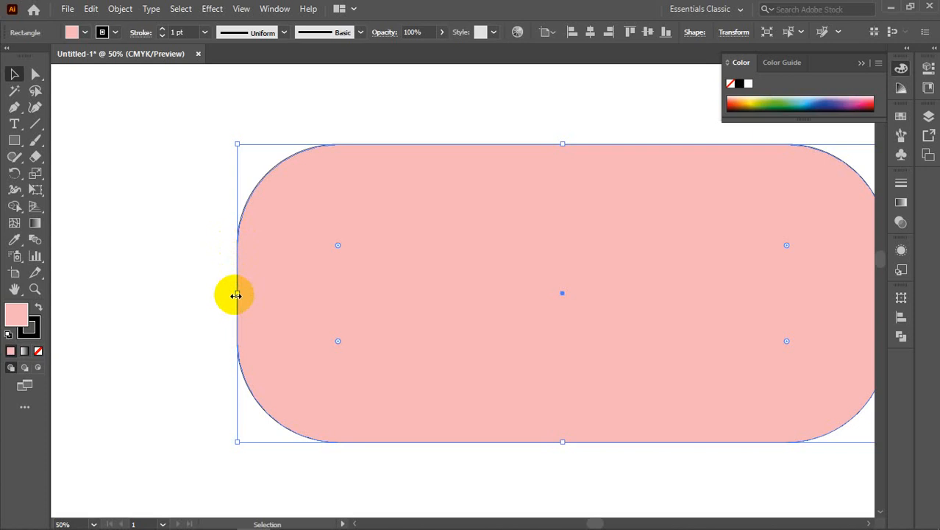
left_click_drag(340, 248, 379, 311)
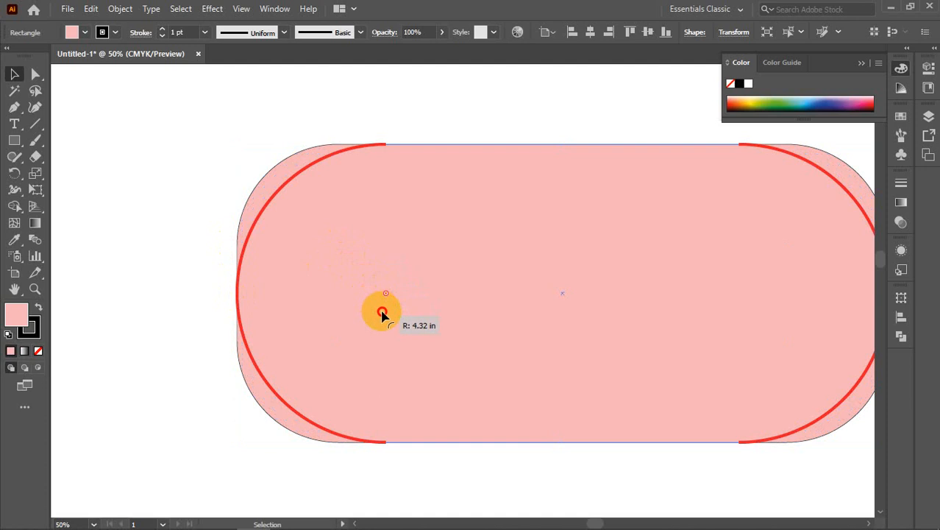
left_click_drag(382, 314, 448, 418)
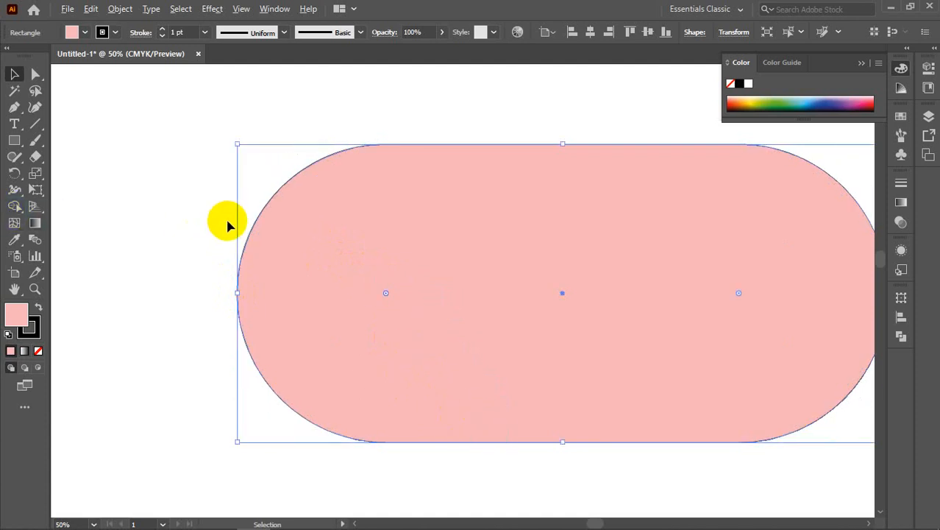
Select the tapered banner and compare its handles and corner widgets under the Selection and Direct Selection tools
scroll(226, 221, "down", 4)
scroll(223, 348, "up", 2)
scroll(226, 348, "up", 1)
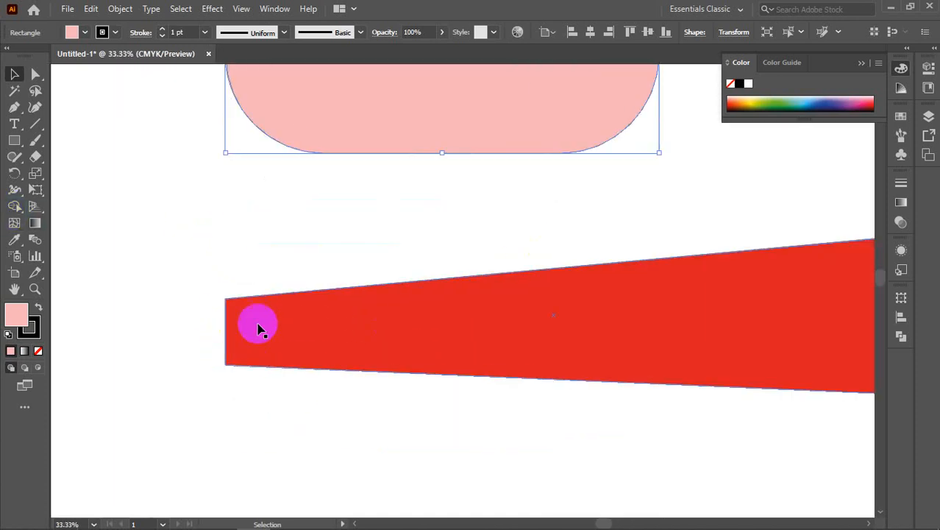
left_click(249, 327)
scroll(250, 328, "down", 2)
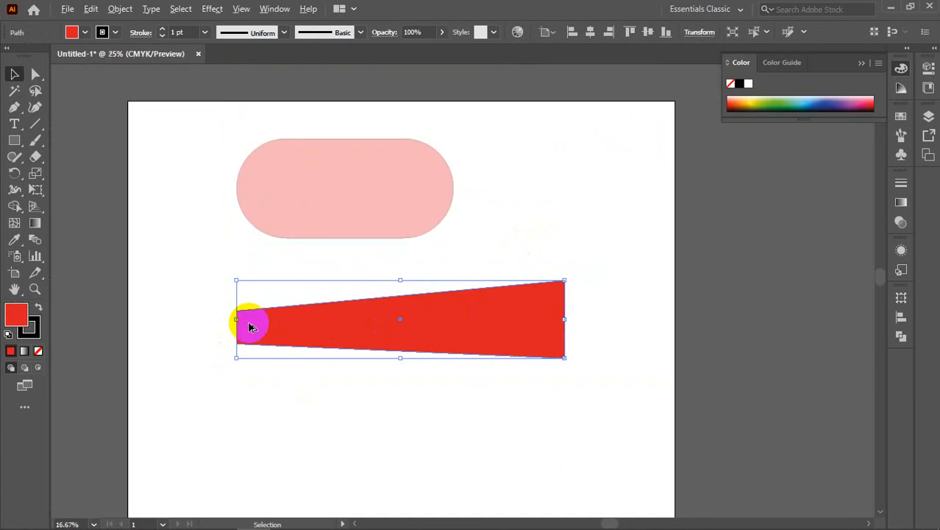
scroll(249, 327, "up", 2)
key("a")
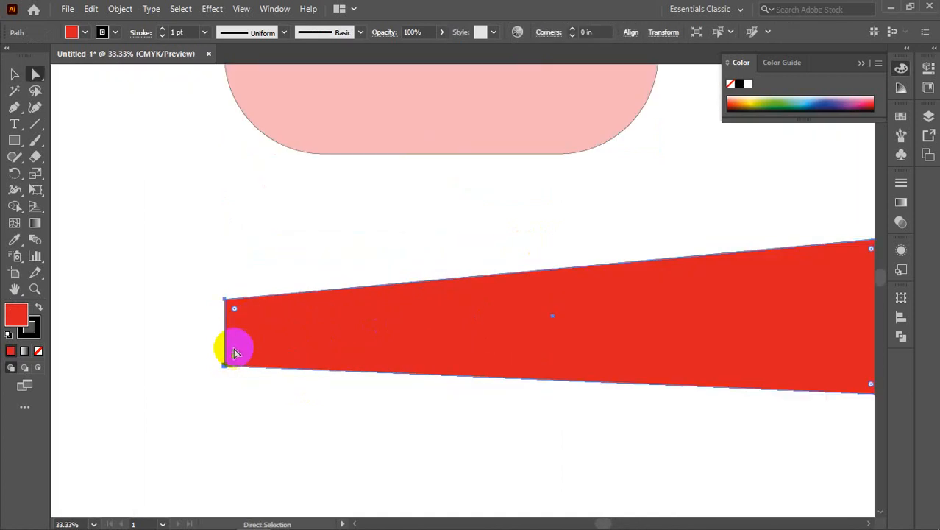
scroll(235, 347, "down", 1)
key("v")
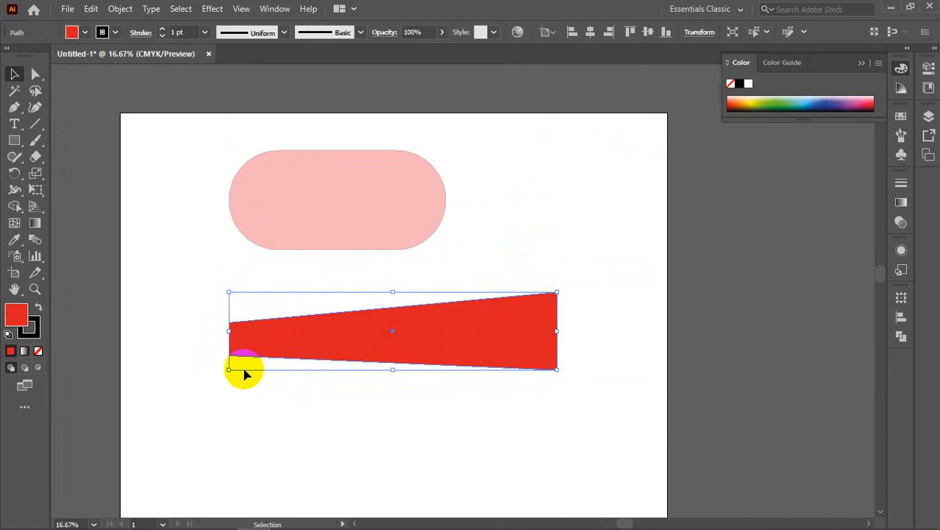
Examine how the rectangle and the banner are listed inside Layer 1, and close the layer list
scroll(246, 372, "up", 1)
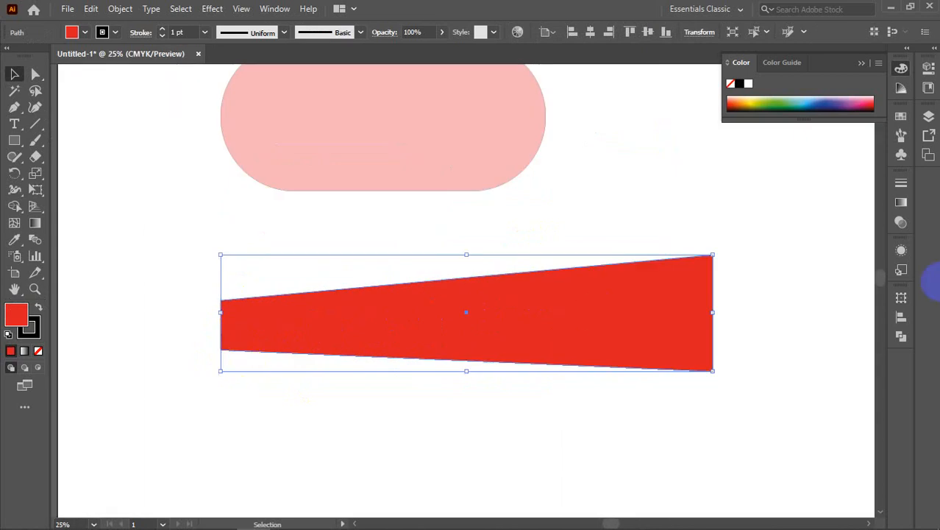
left_click(926, 119)
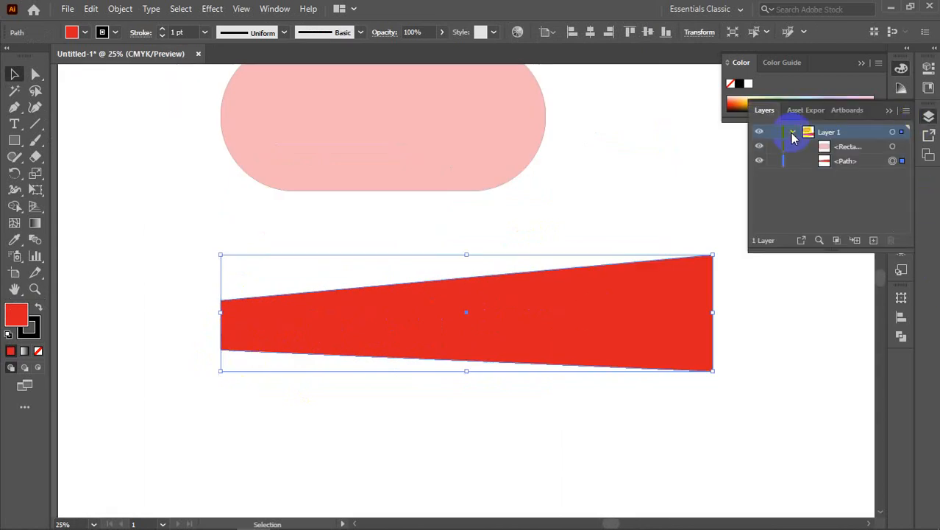
left_click(889, 110)
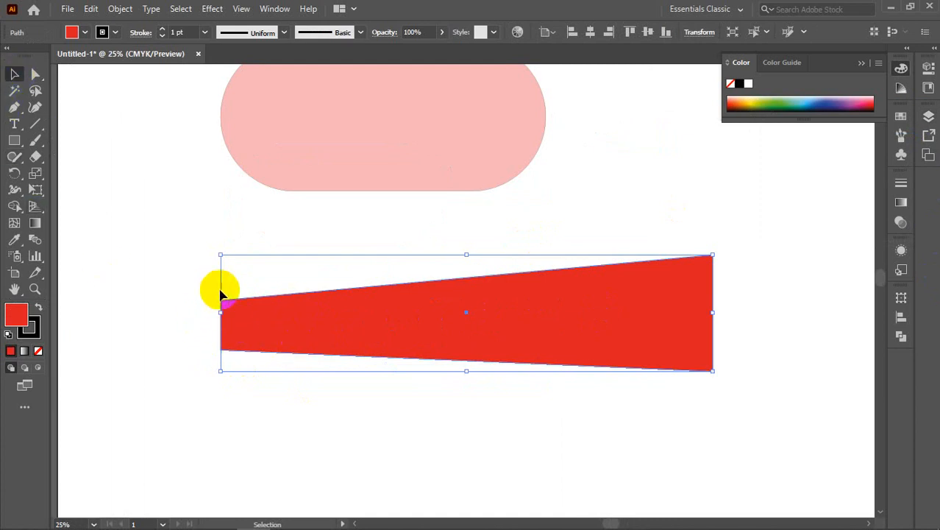
Select the pink capsule and try to round its corners further with its left corner widget
left_click(346, 141)
scroll(292, 168, "up", 3)
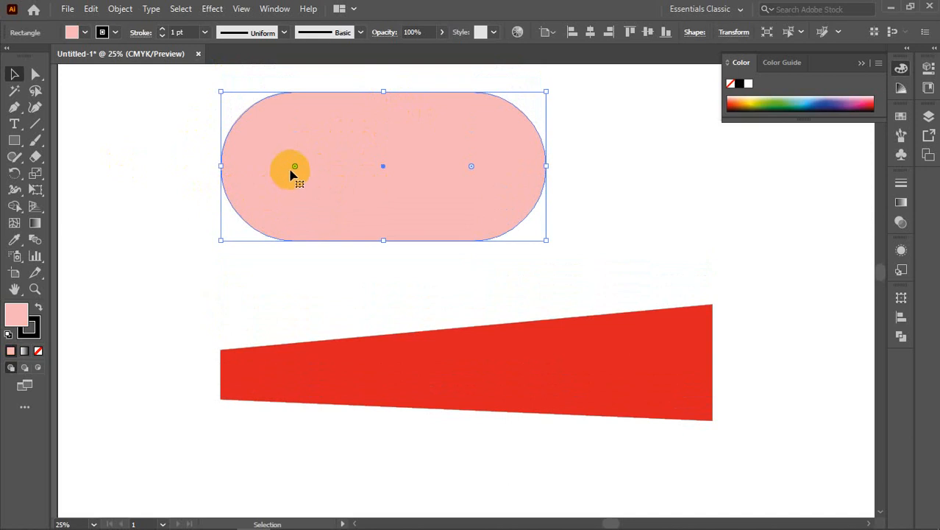
left_click_drag(293, 169, 352, 201)
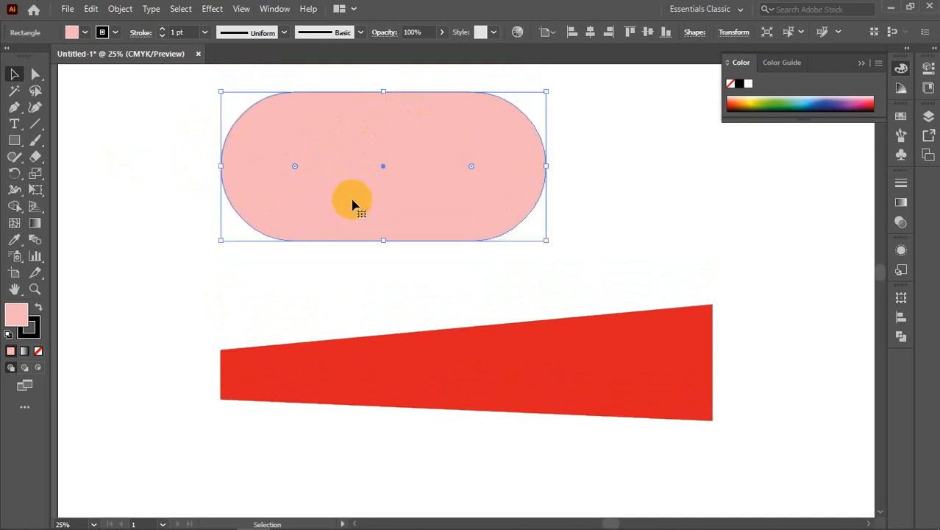
Select the tapered banner and round its narrow end with Direct Selection to a corner radius of about 1.54 in
left_click(308, 384)
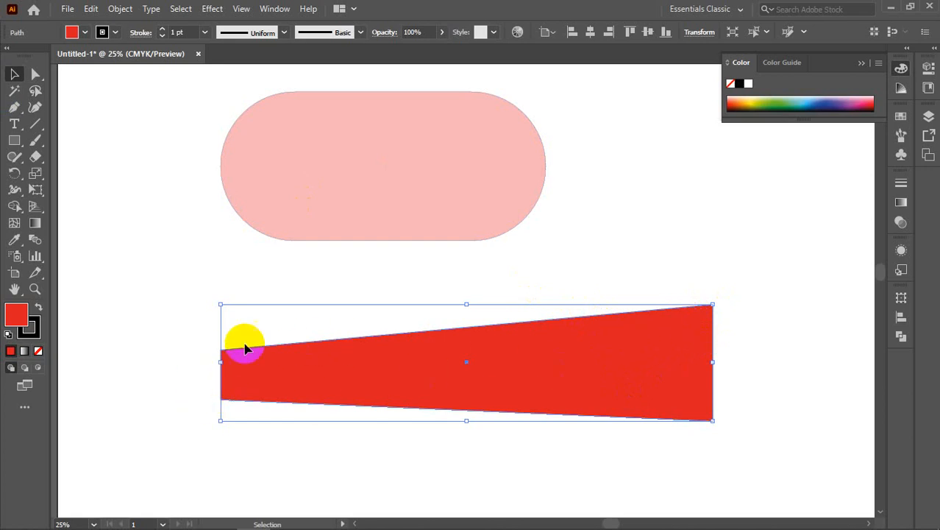
scroll(240, 372, "up", 2)
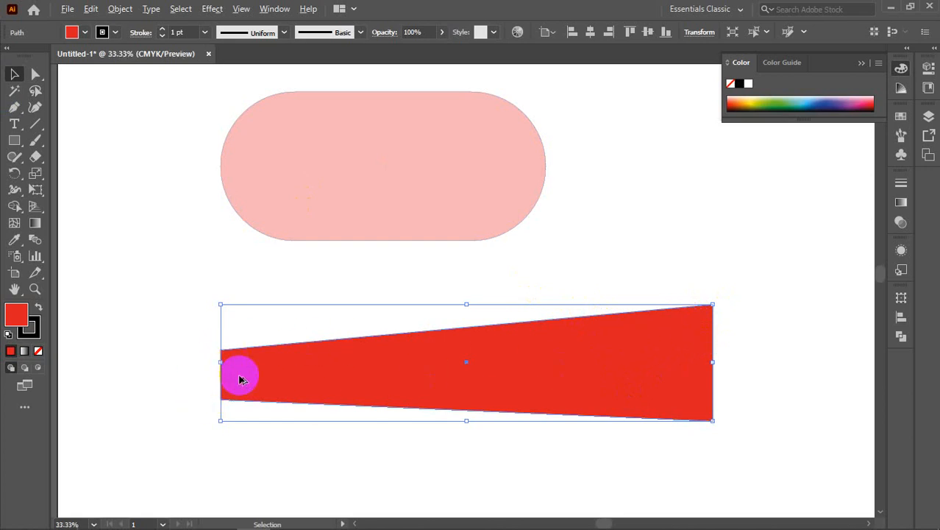
scroll(298, 372, "down", 2)
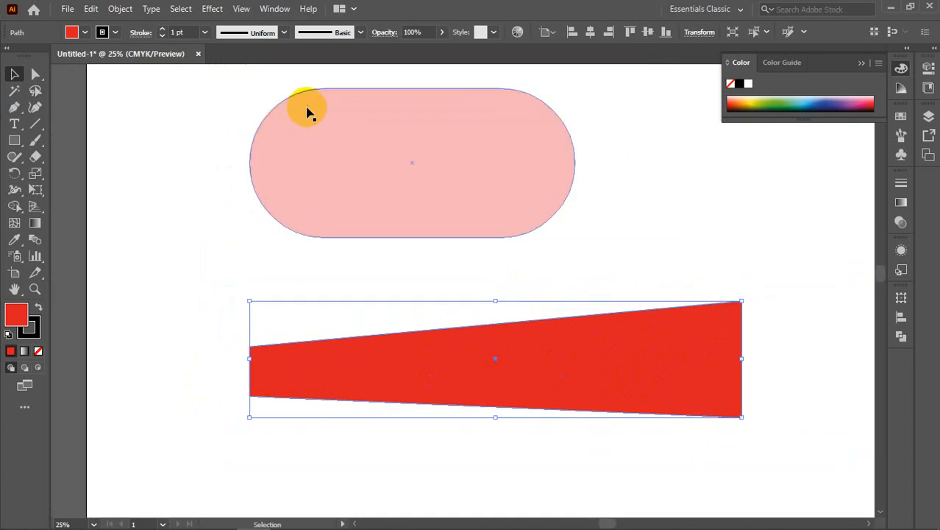
key("a")
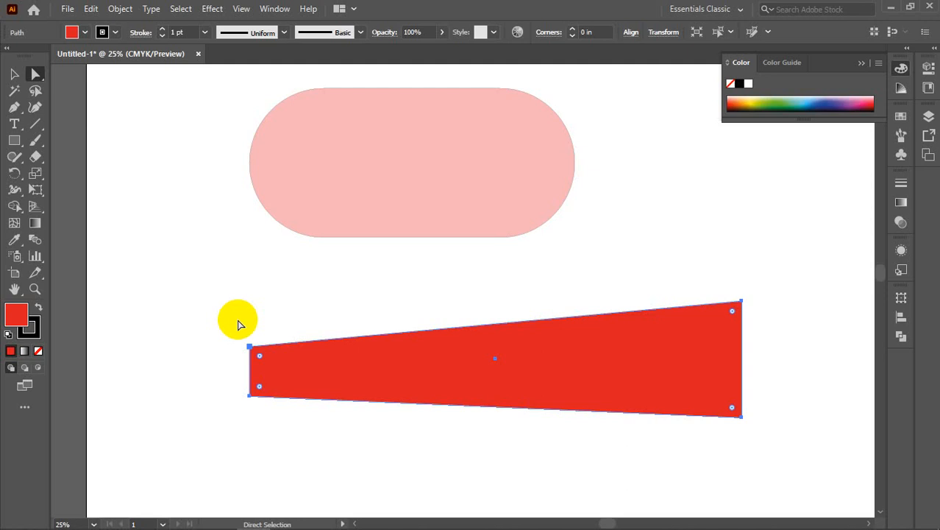
left_click(307, 396)
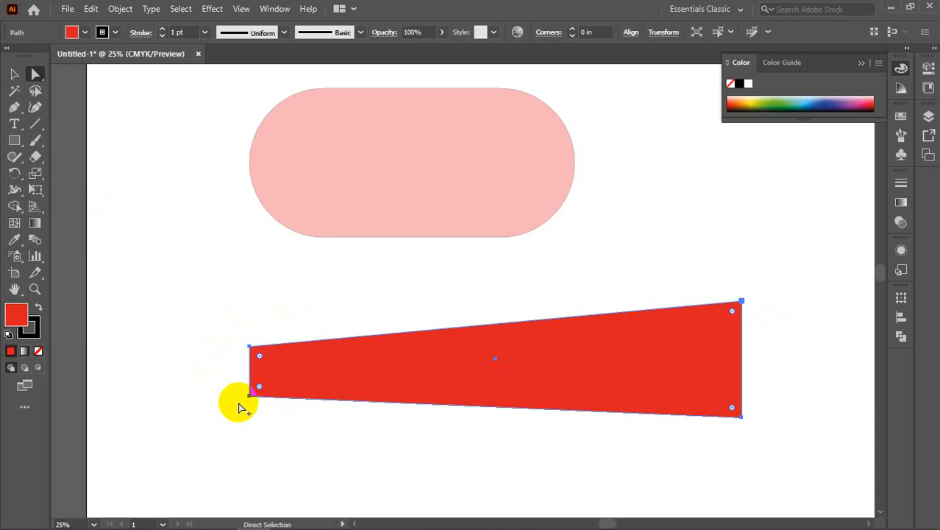
scroll(235, 403, "up", 3)
left_click_drag(283, 266, 349, 323)
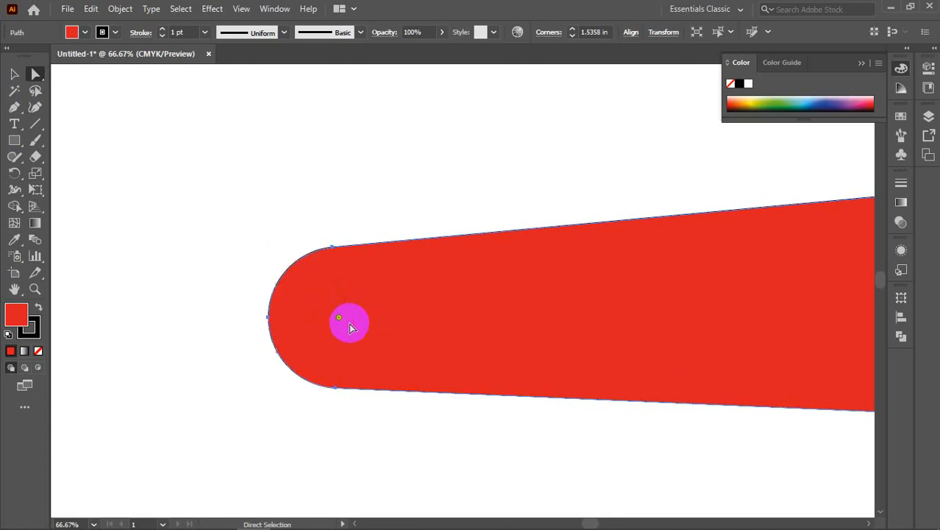
Change the banner's fill to a lighter, muted salmon red with the Color Picker
left_click(22, 319)
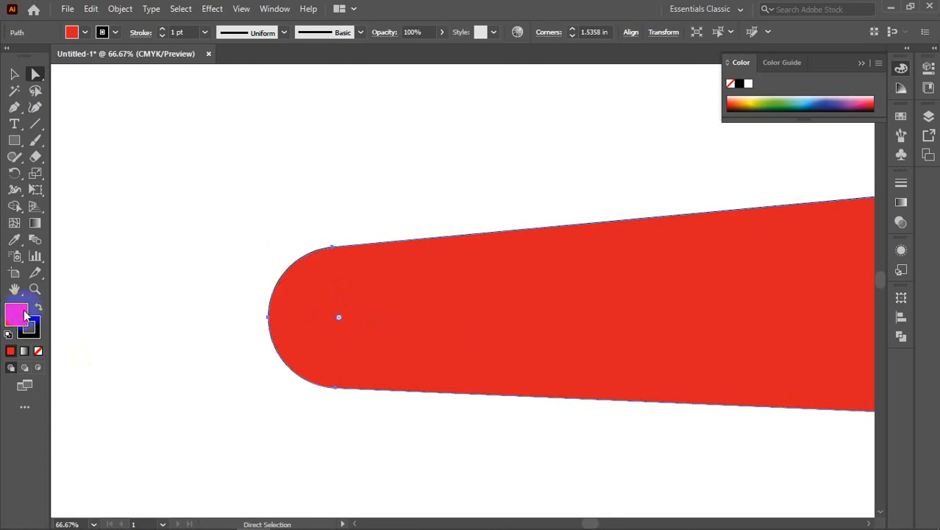
left_click(384, 206)
left_click(600, 185)
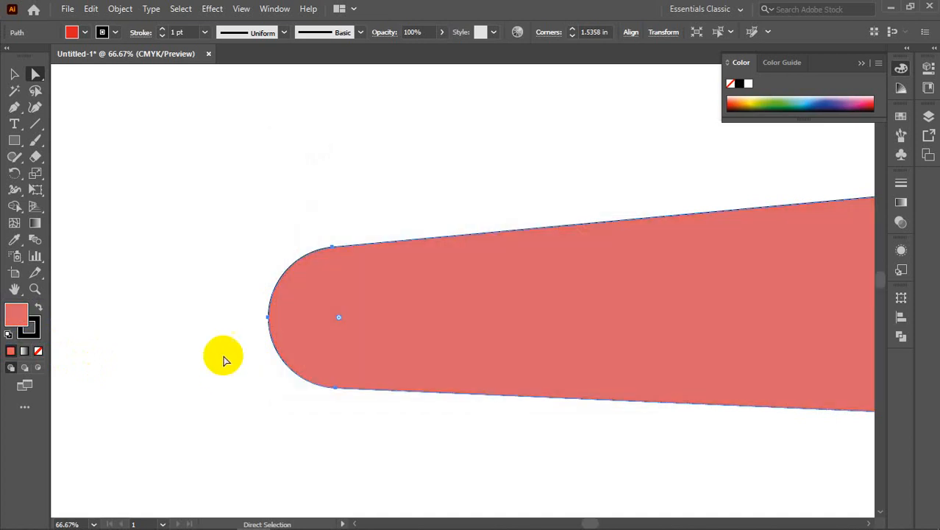
Examine the rounded corners at both ends of the tapered red shape
left_click_drag(339, 318, 402, 368)
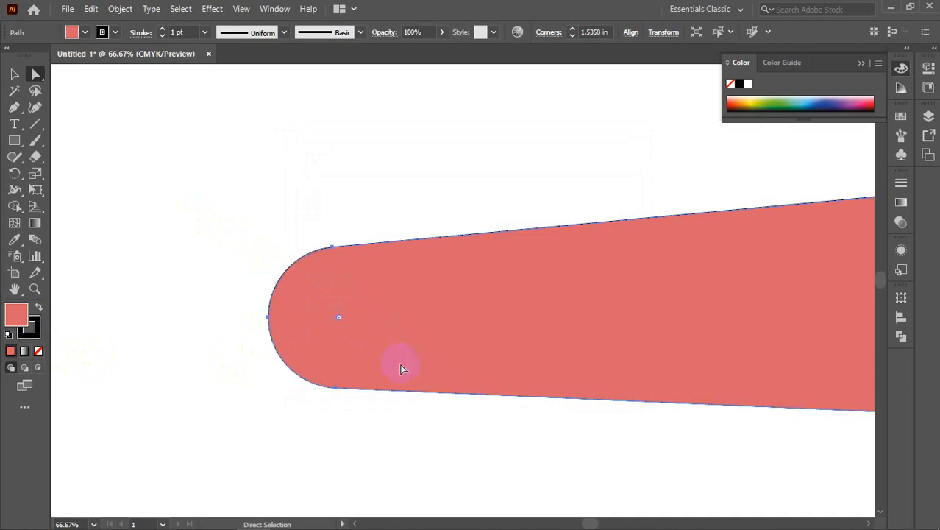
scroll(207, 343, "down", 5)
scroll(368, 346, "up", 2)
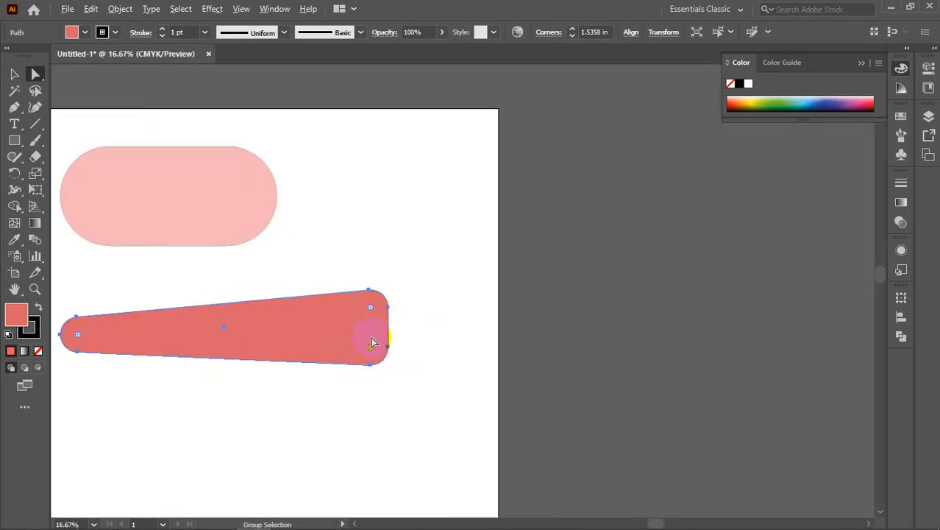
scroll(395, 325, "down", 2)
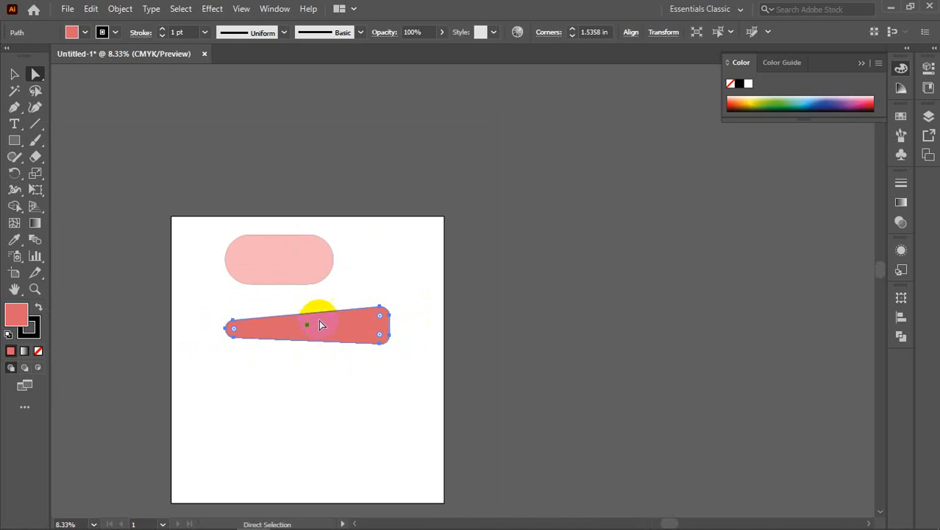
scroll(398, 315, "up", 2)
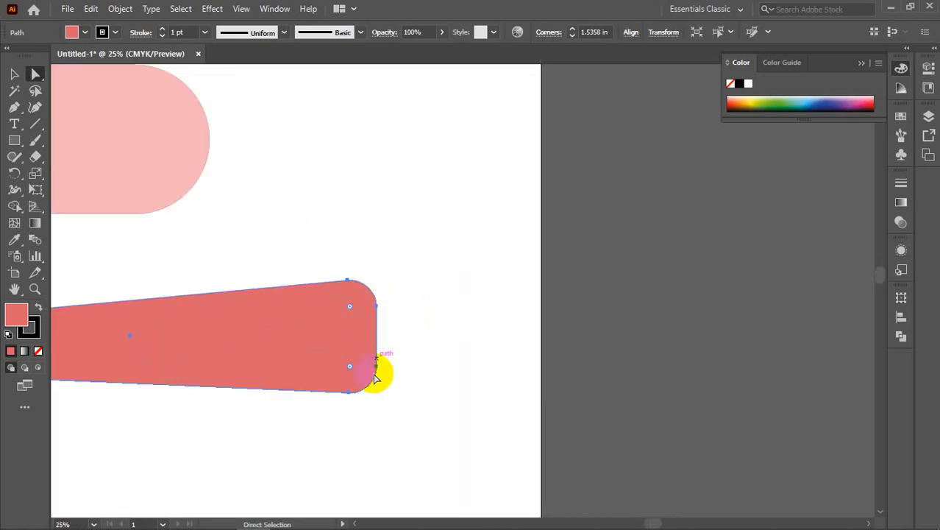
scroll(377, 353, "up", 1)
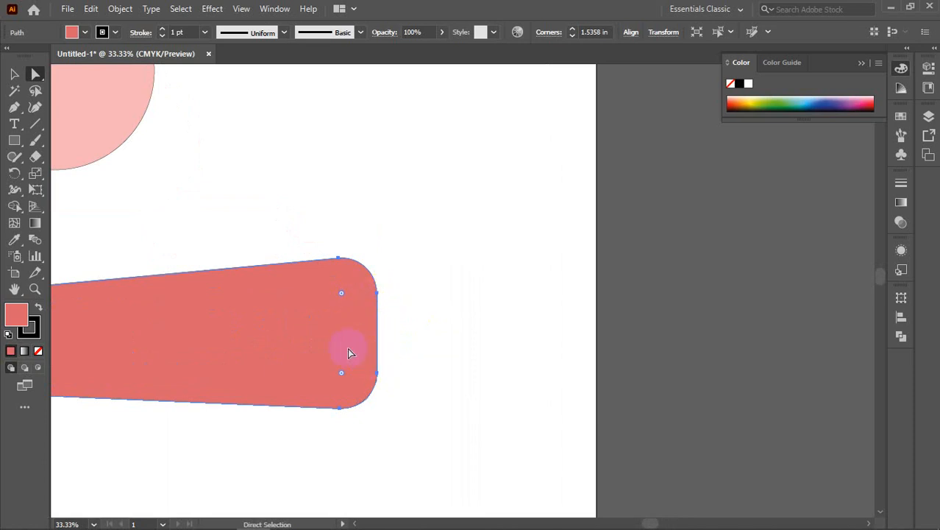
scroll(346, 327, "down", 1)
scroll(345, 332, "down", 1)
scroll(92, 330, "up", 1)
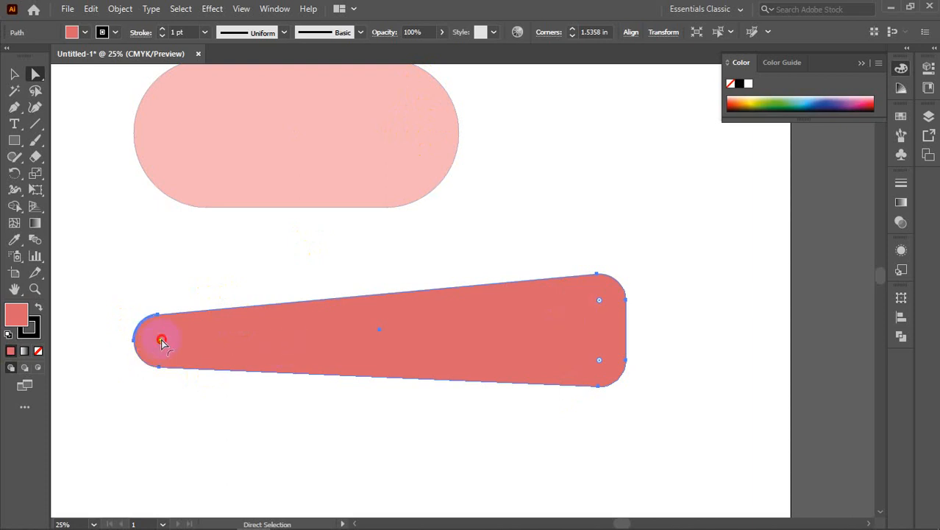
Reduce the tapered shape's corner radius to 1.1066 in, and round its corners back to 1.5358 in
mouse_move(160, 340)
left_mouse_down()
mouse_move(158, 316)
mouse_move(159, 326)
left_mouse_up()
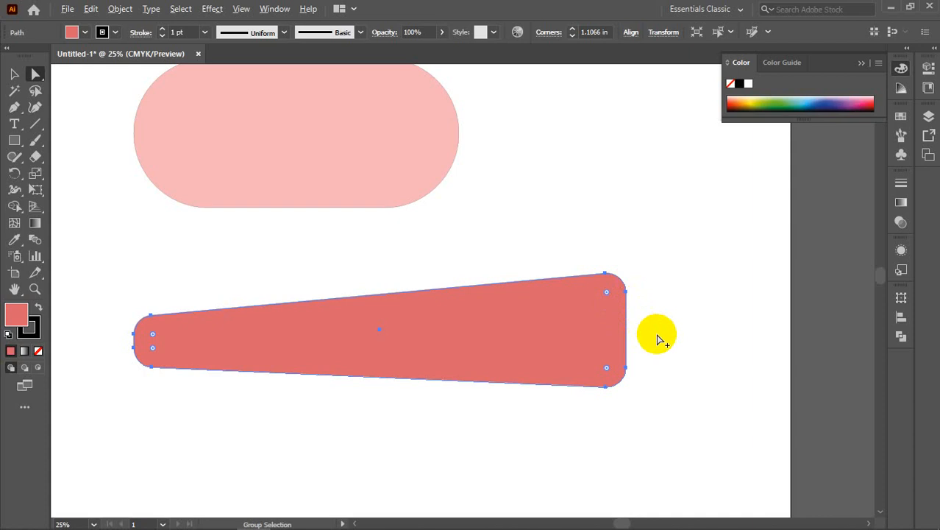
scroll(657, 334, "up", 1)
left_click_drag(591, 280, 587, 338)
left_click_drag(218, 359, 581, 293)
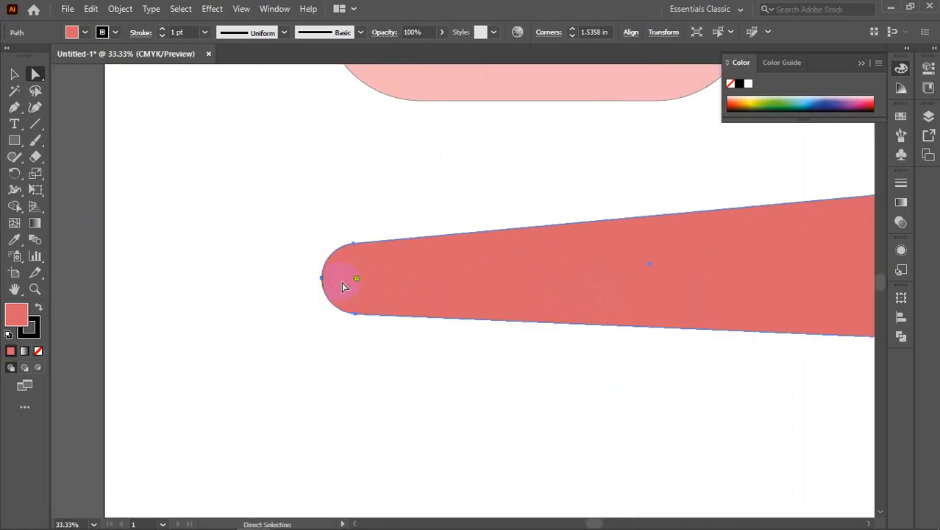
Delete the tapered shape and the light pink rounded rectangle from the artboard
scroll(341, 282, "down", 4)
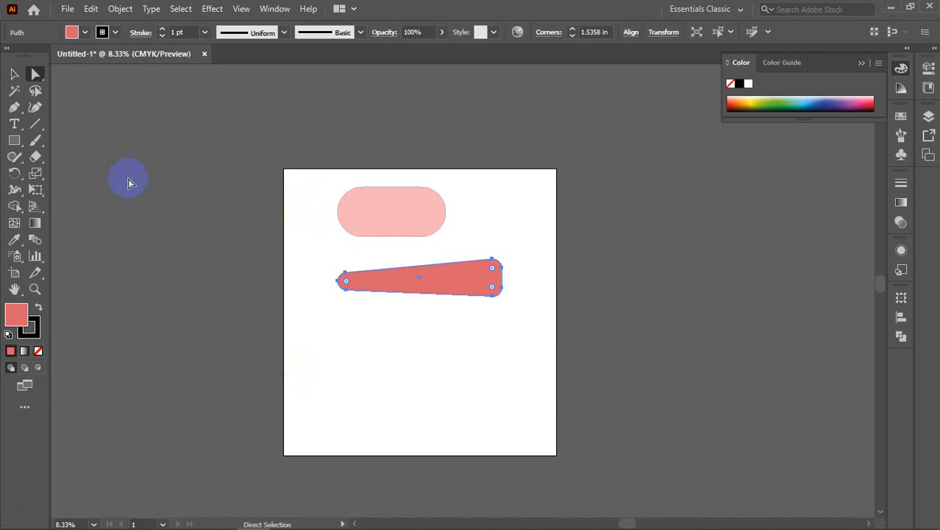
key("Delete")
left_click_drag(449, 208, 426, 204)
key("Delete")
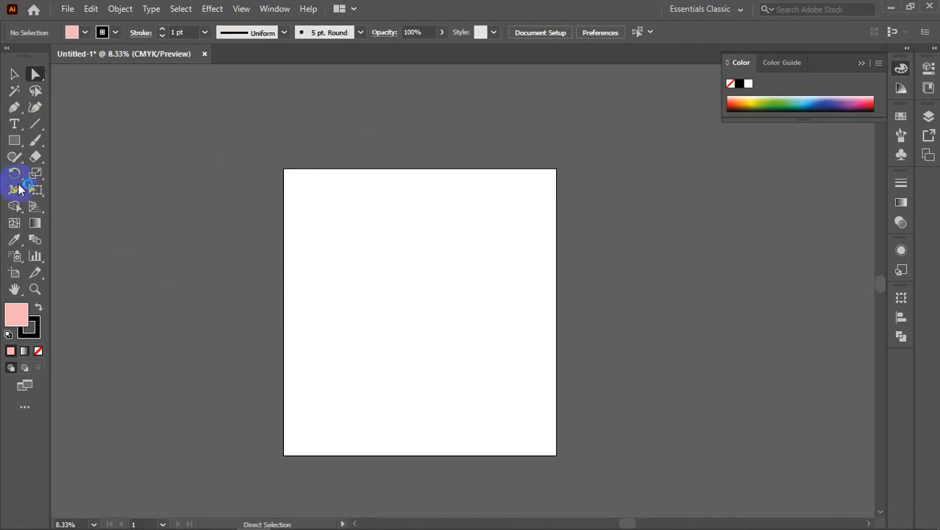
left_click(10, 75)
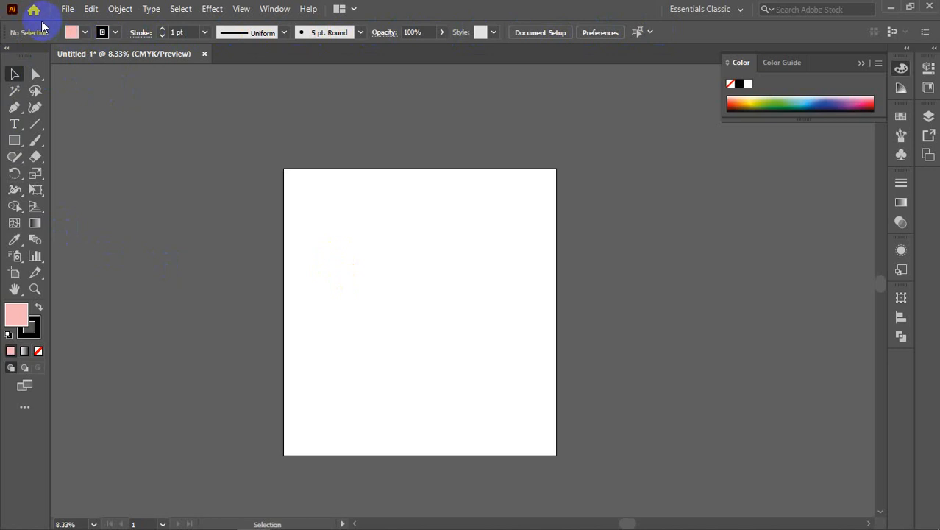
scroll(44, 27, "up", 1)
scroll(42, 26, "up", 1)
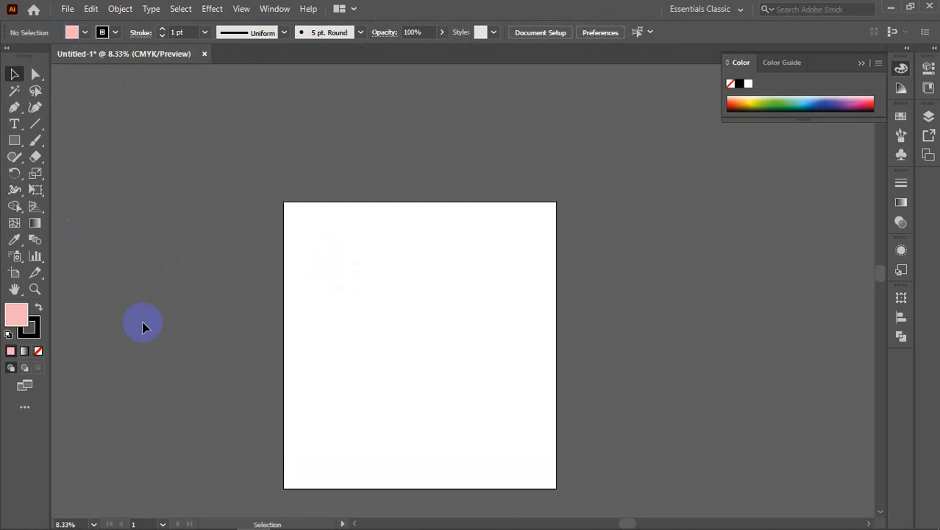
Look through the fill colour swatches and the fill's Color Picker without choosing a new colour
left_click(73, 35)
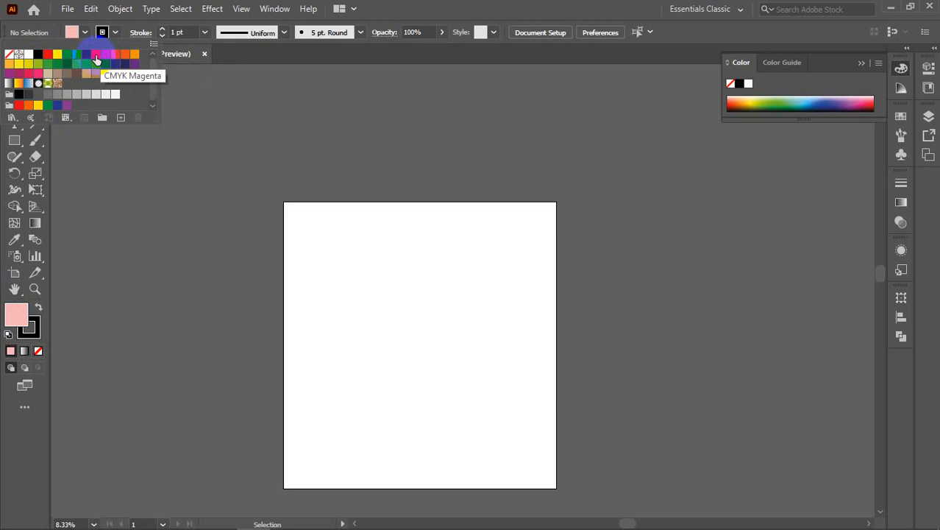
left_click(70, 32)
left_click(70, 31)
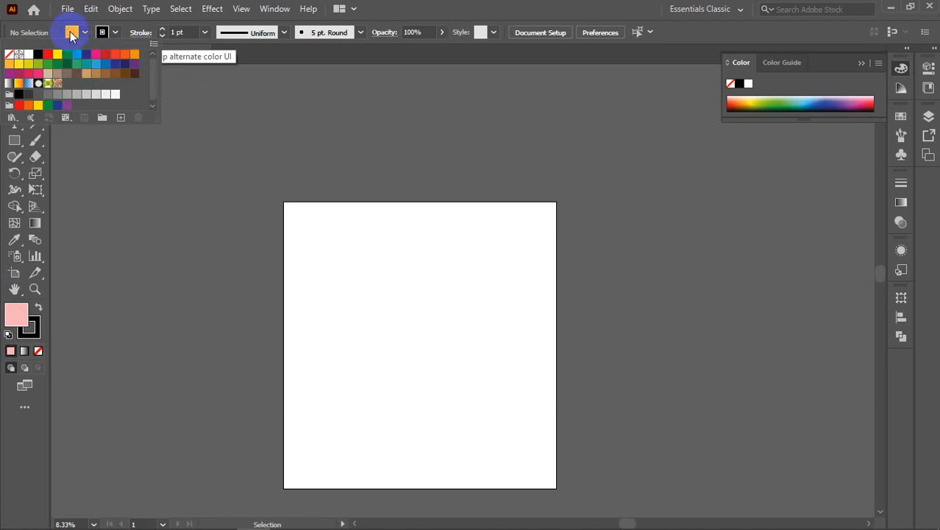
left_click_drag(70, 32, 9, 323)
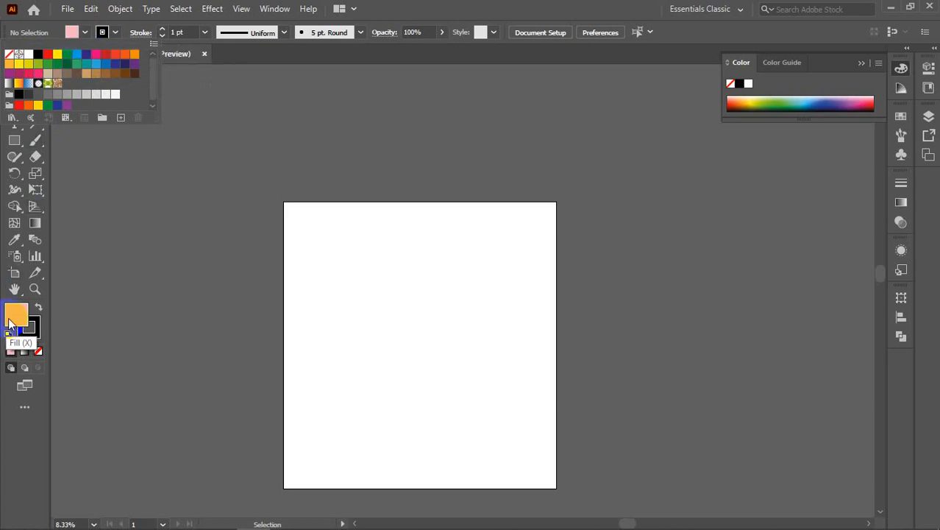
double_click(15, 315)
left_click(618, 205)
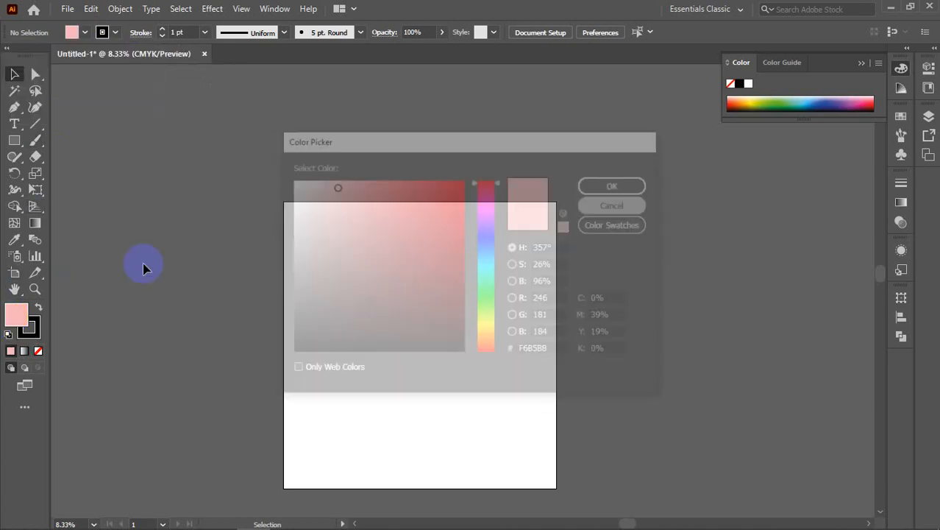
left_click(84, 34)
left_click(84, 34)
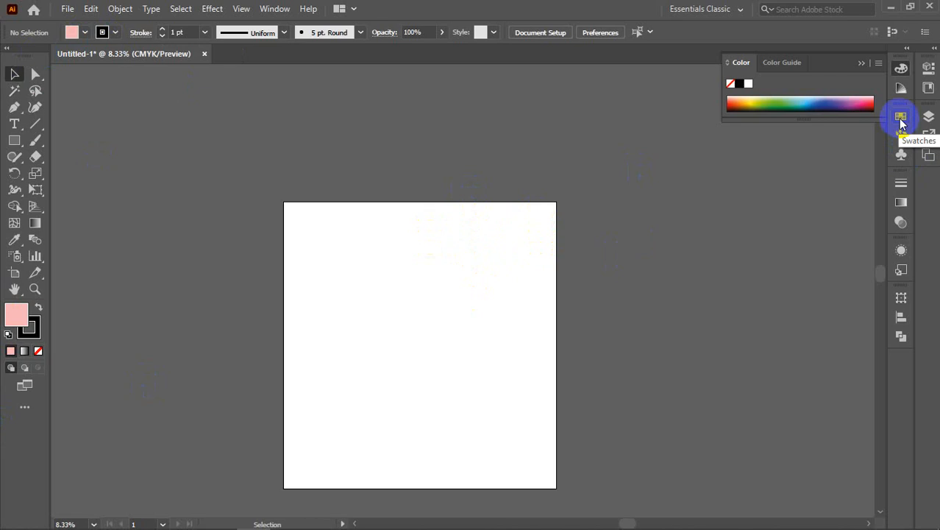
Browse the available swatch libraries and the swatch display options for the fill colour
left_click(86, 32)
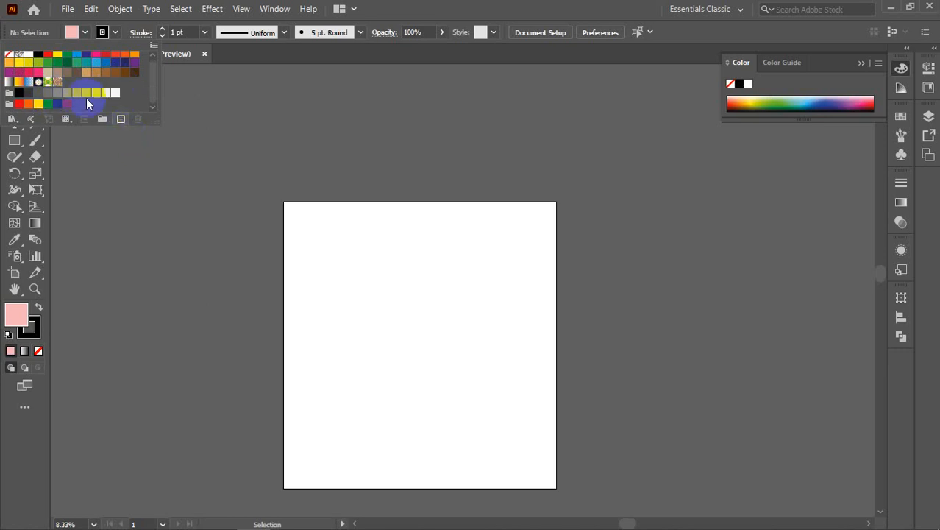
left_click(12, 118)
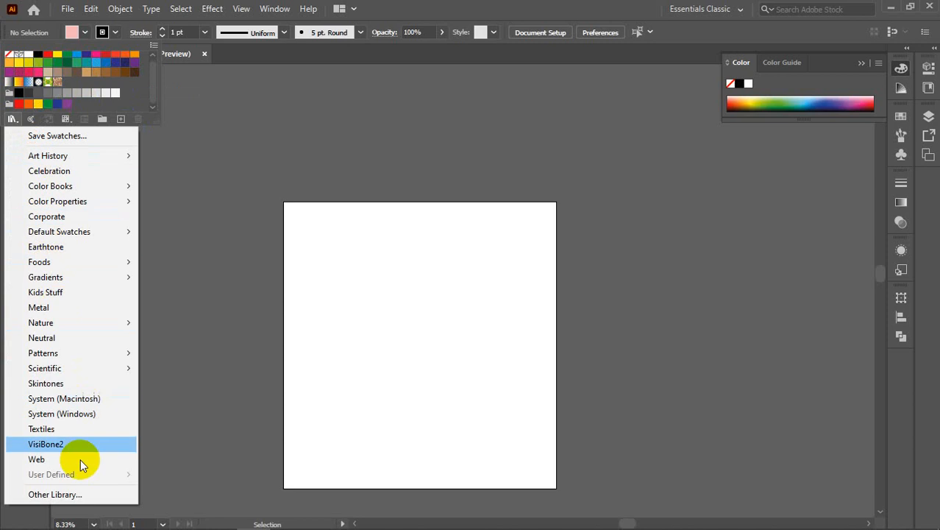
left_click(64, 119)
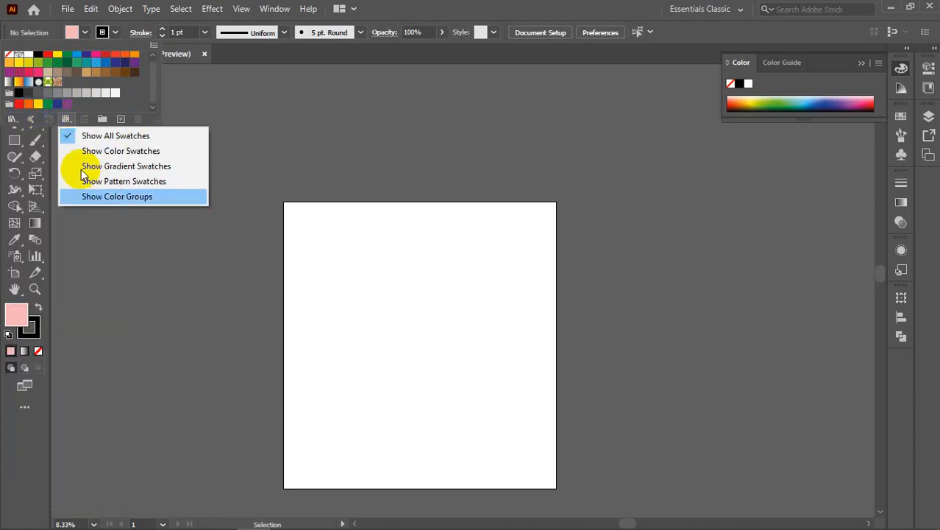
left_click(13, 118)
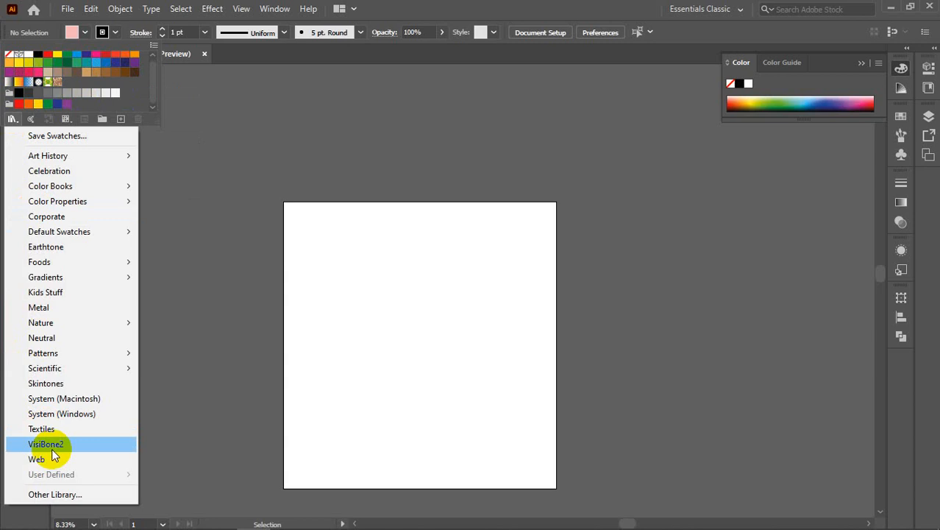
left_click(138, 95)
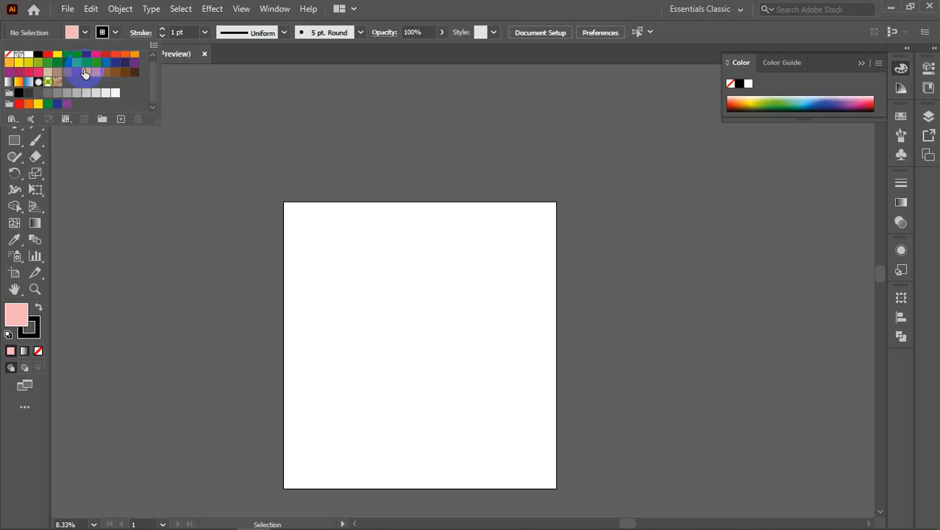
left_click(401, 9)
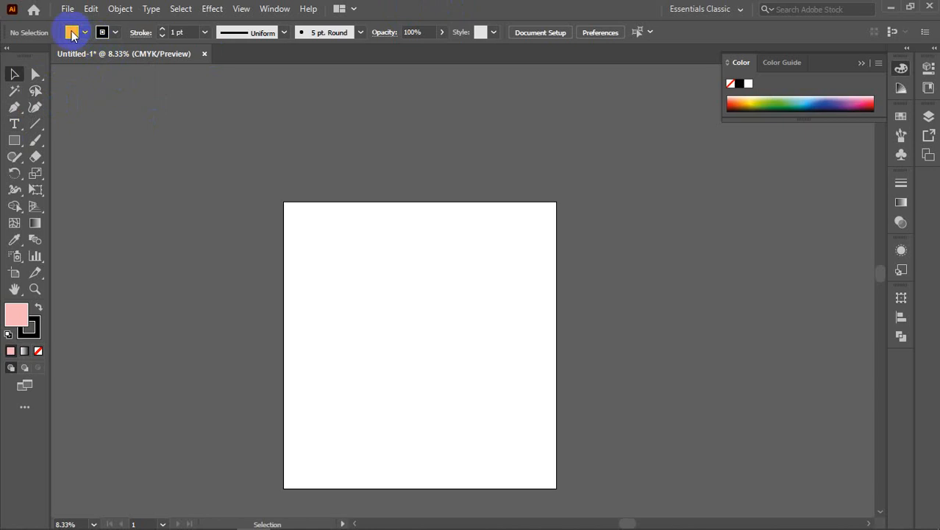
Look through the stroke's colour swatches, weight presets and variable width profiles
left_click(114, 33)
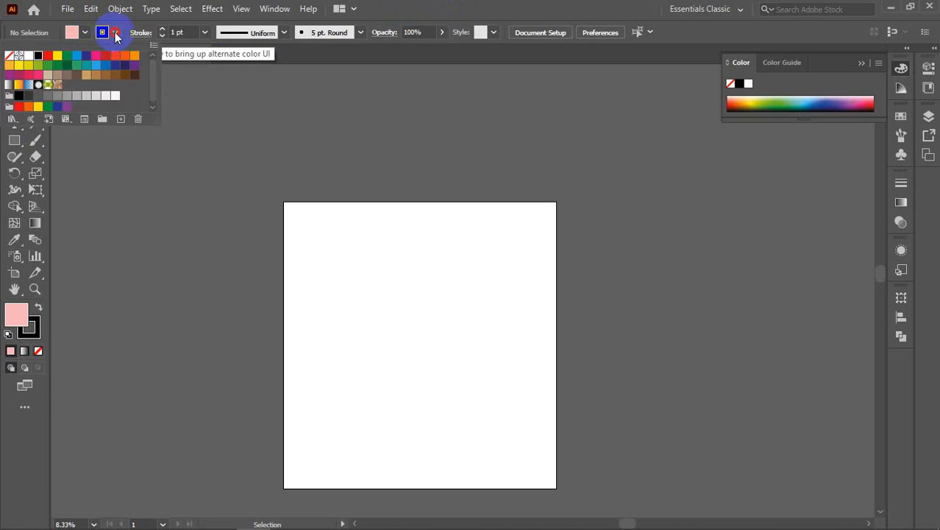
left_click(115, 33)
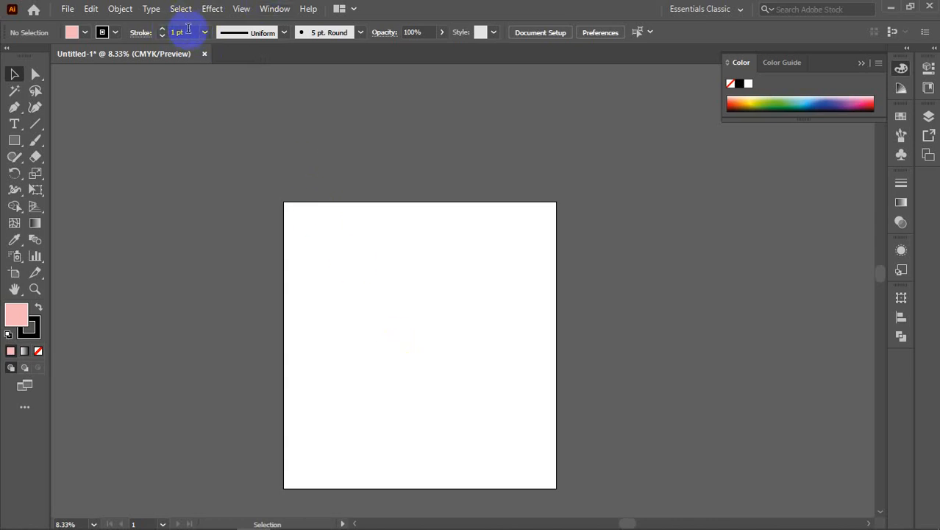
left_click(204, 32)
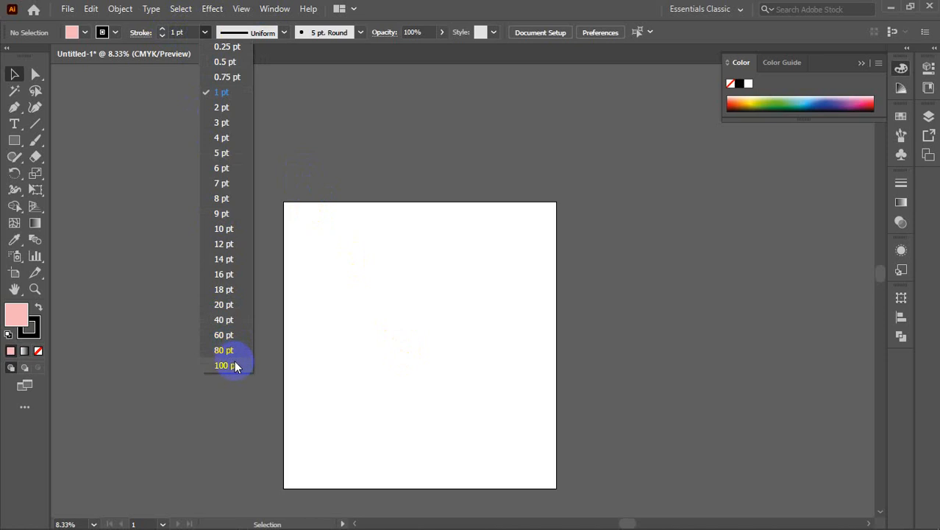
left_click(187, 29)
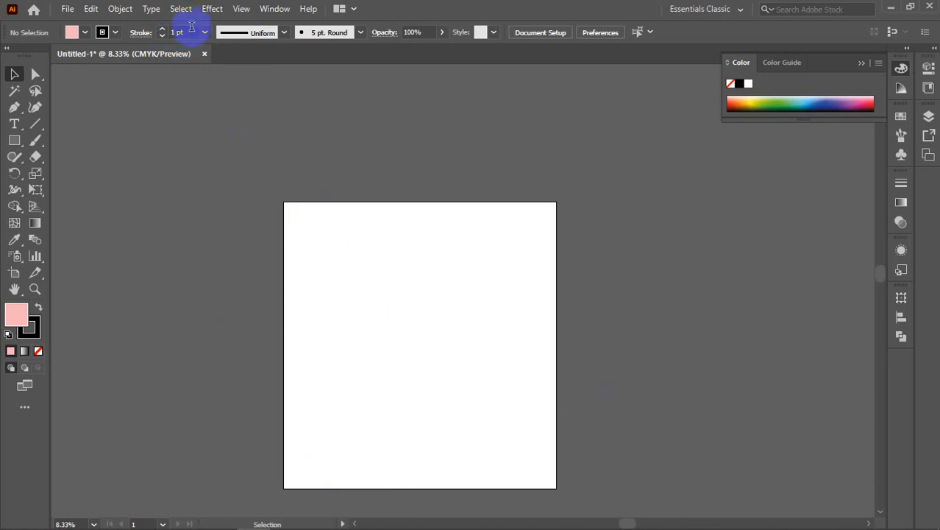
left_click(103, 33)
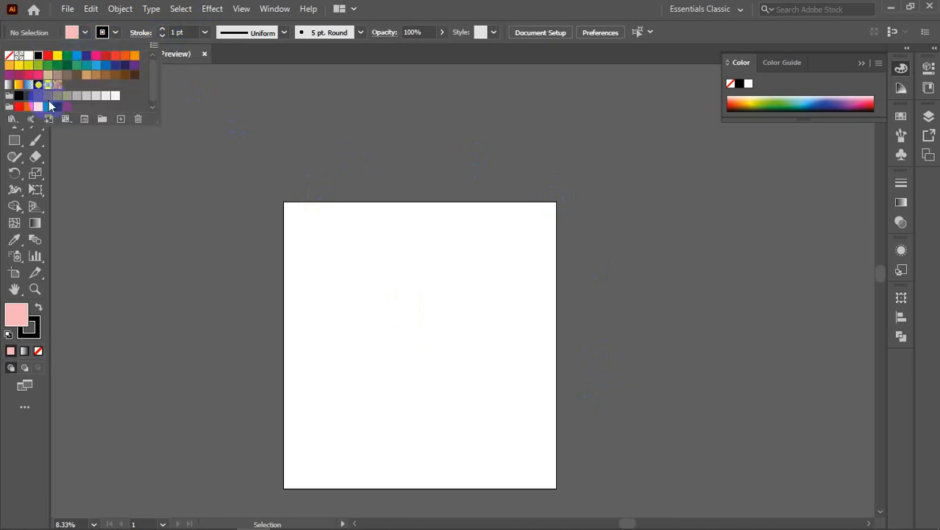
left_click(100, 36)
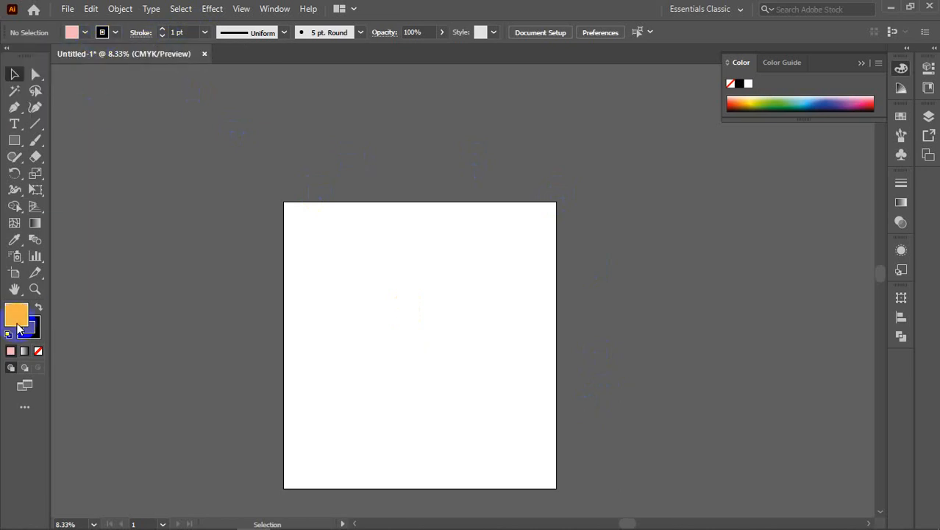
left_click(28, 339)
left_click(11, 318)
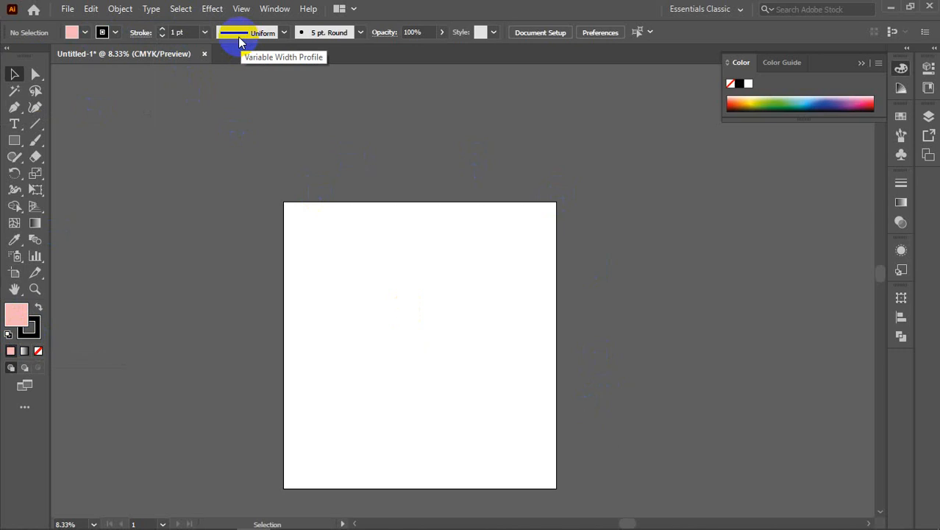
left_click(283, 34)
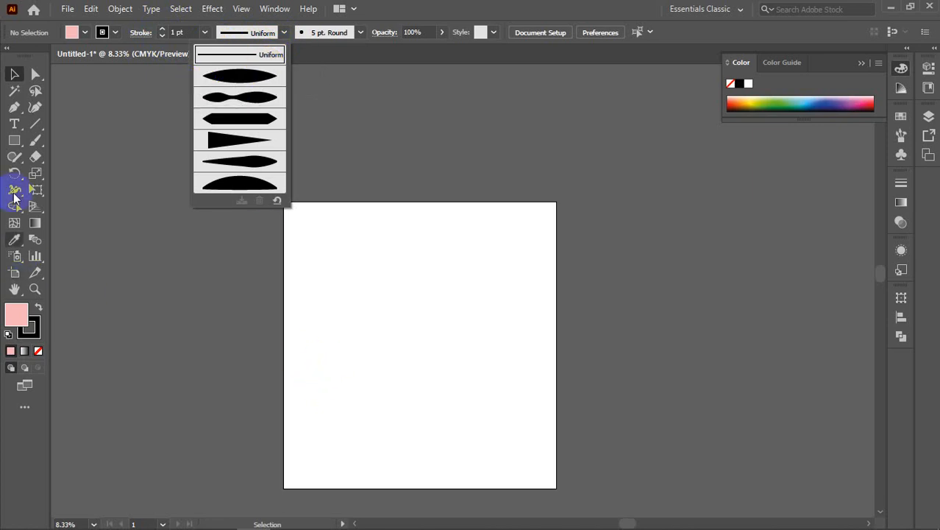
left_click(265, 14)
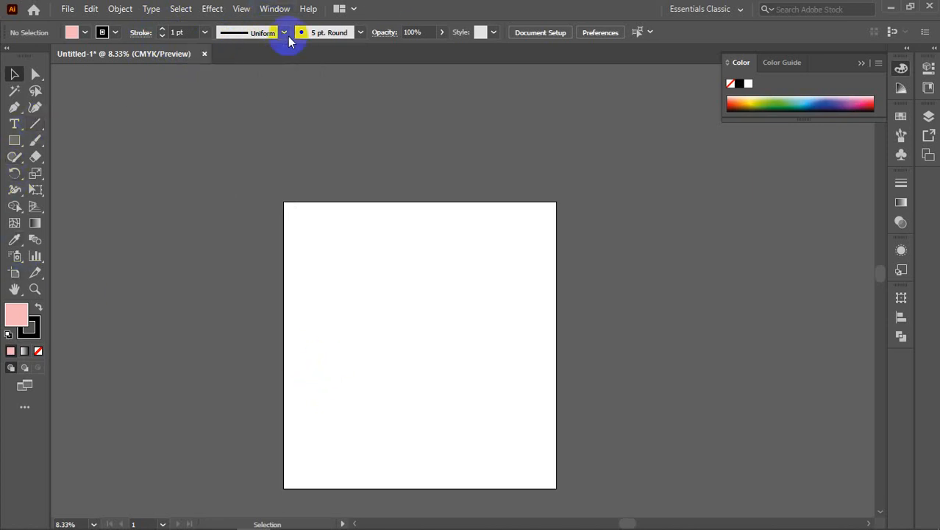
Draw a straight horizontal line in the upper part of the artboard with the Line Segment tool
left_click(35, 124)
left_click_drag(364, 259, 454, 259)
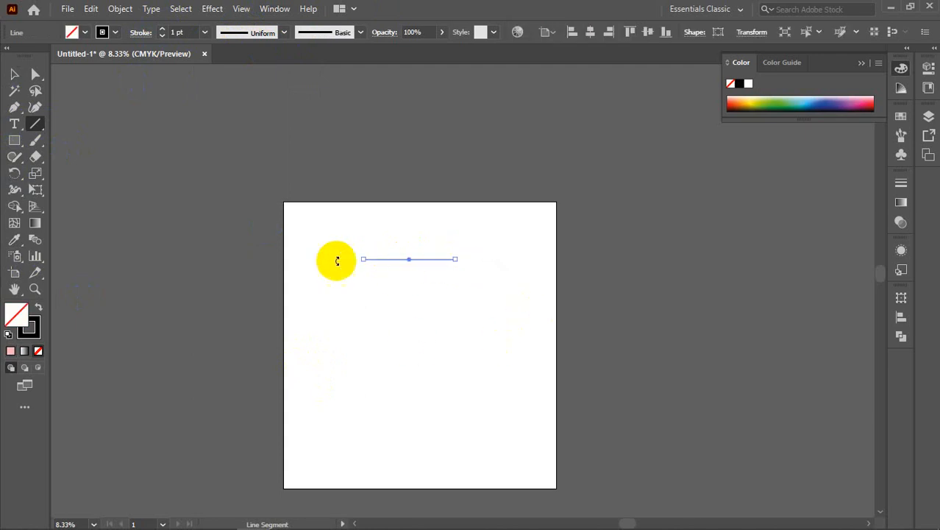
left_click(14, 74)
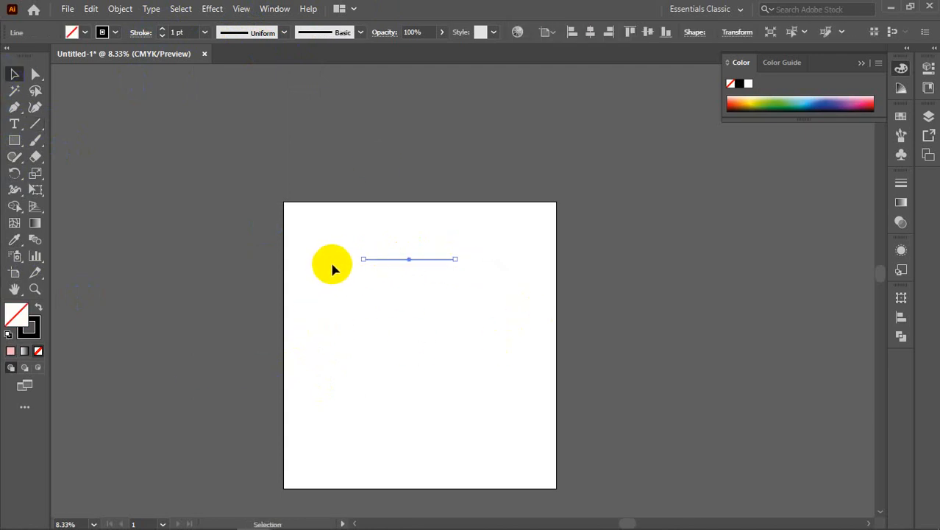
scroll(430, 261, "up", 4)
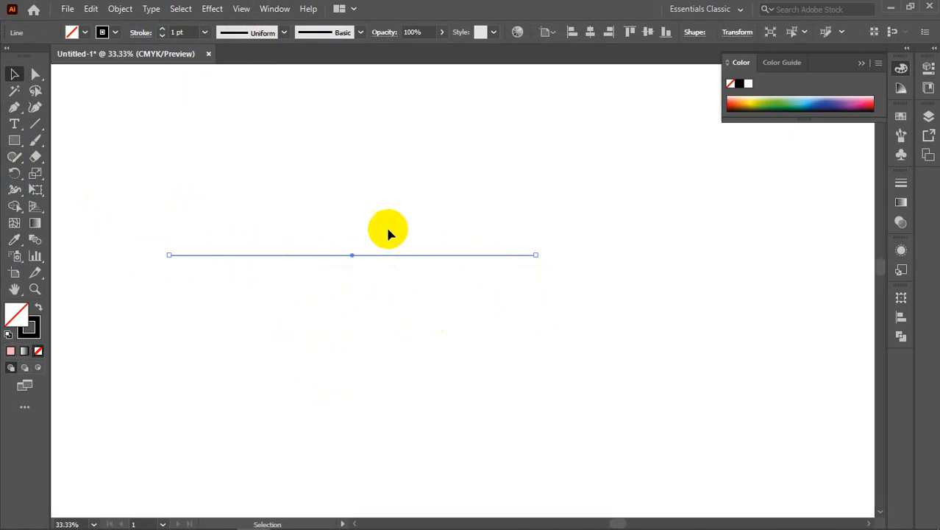
Apply the symmetrical Width Profile 1 to the stroke of the horizontal line
left_click(284, 32)
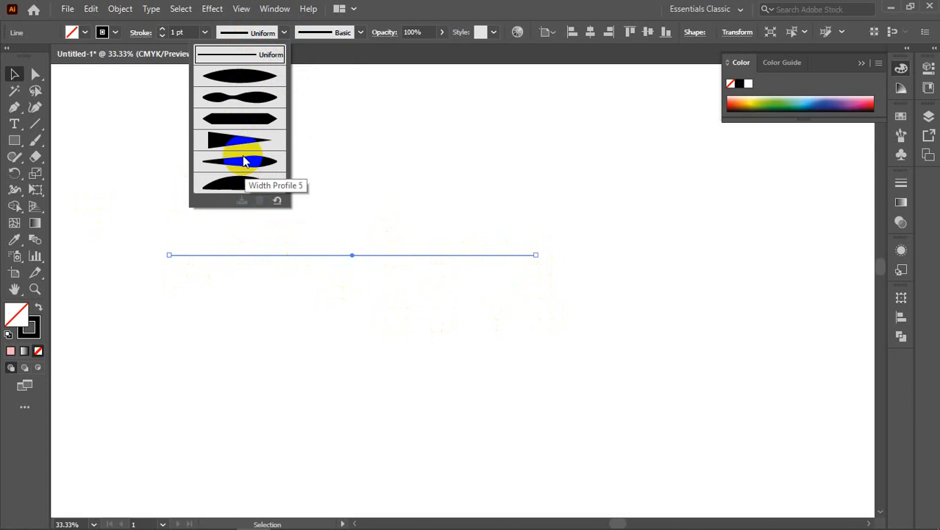
left_click(238, 79)
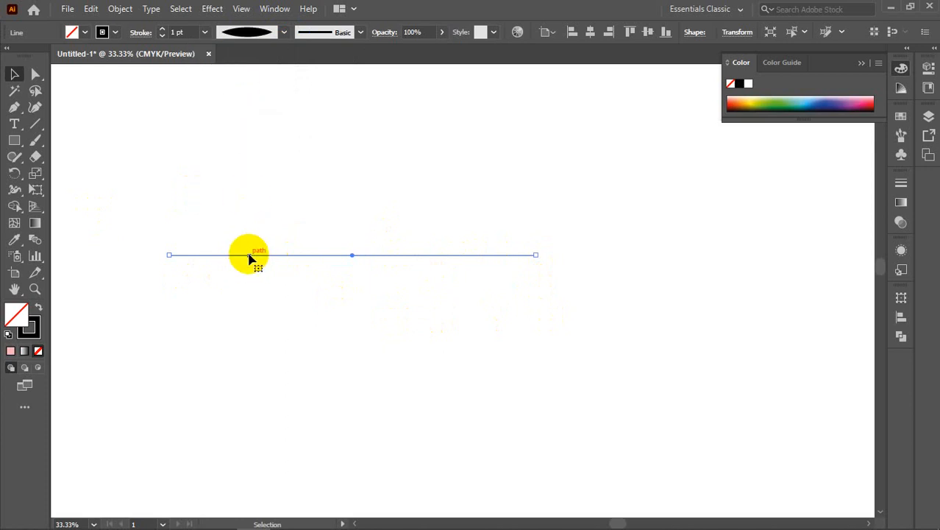
left_click(32, 127)
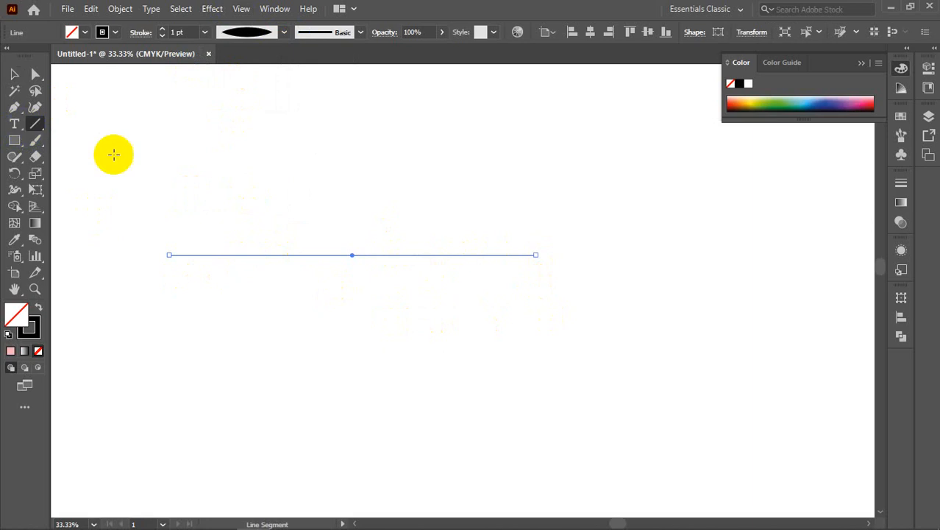
left_click_drag(197, 181, 479, 181)
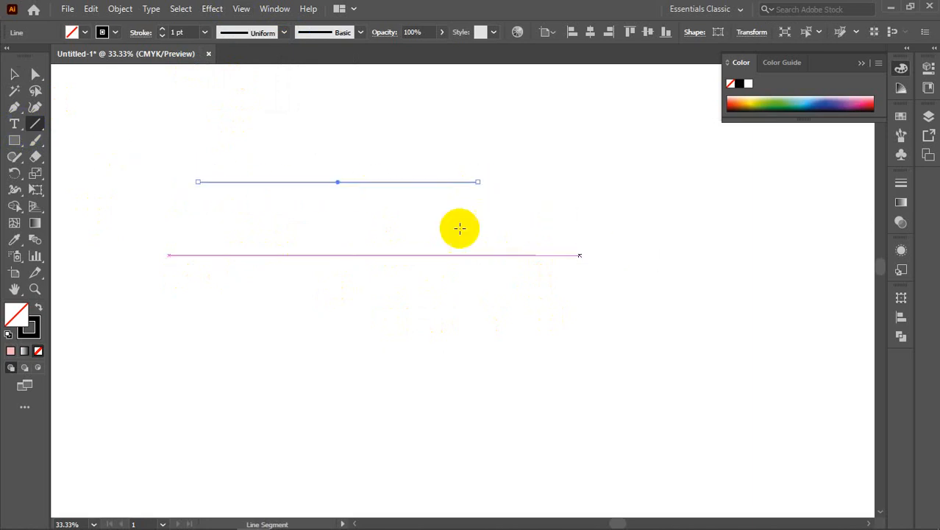
key("ctrl+z")
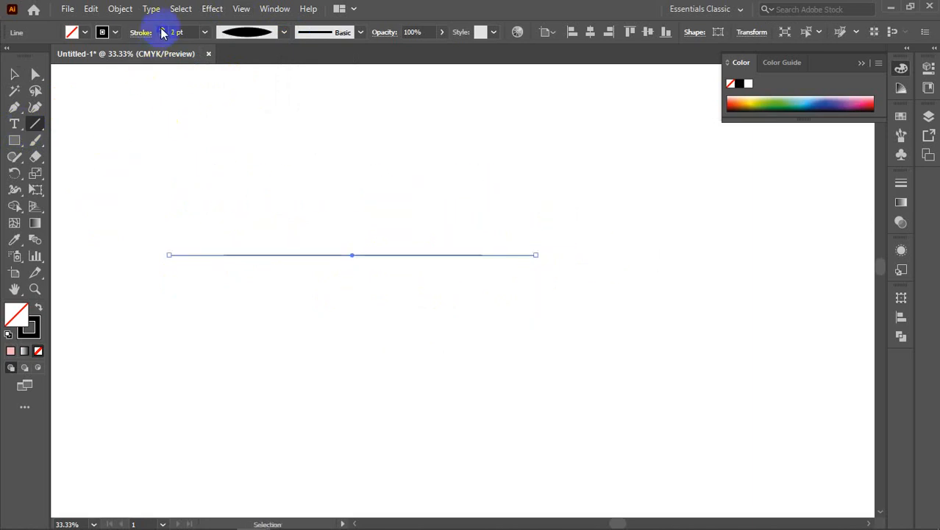
Increase the line's stroke weight in stages through 11 pt and 40 pt up to 60 pt
left_click(163, 29)
left_click(162, 29)
left_click(163, 29)
left_click(163, 30)
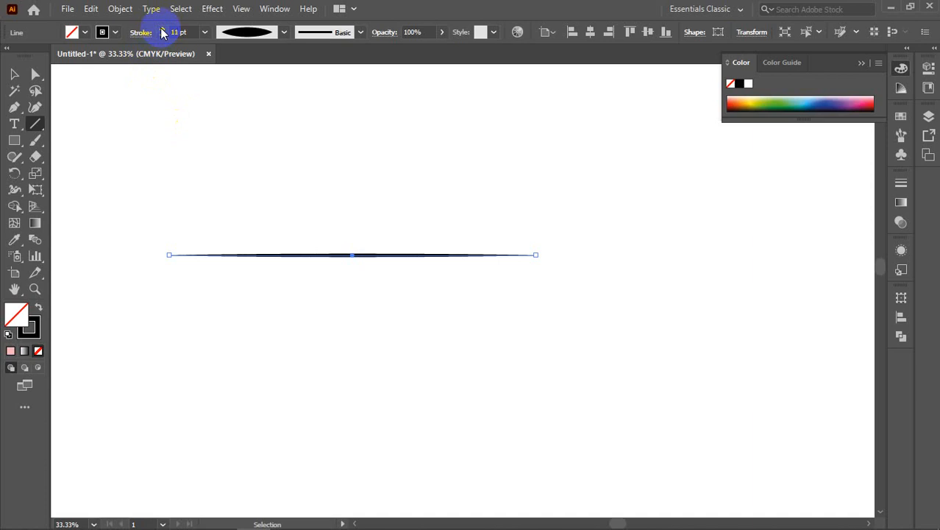
left_click(205, 31)
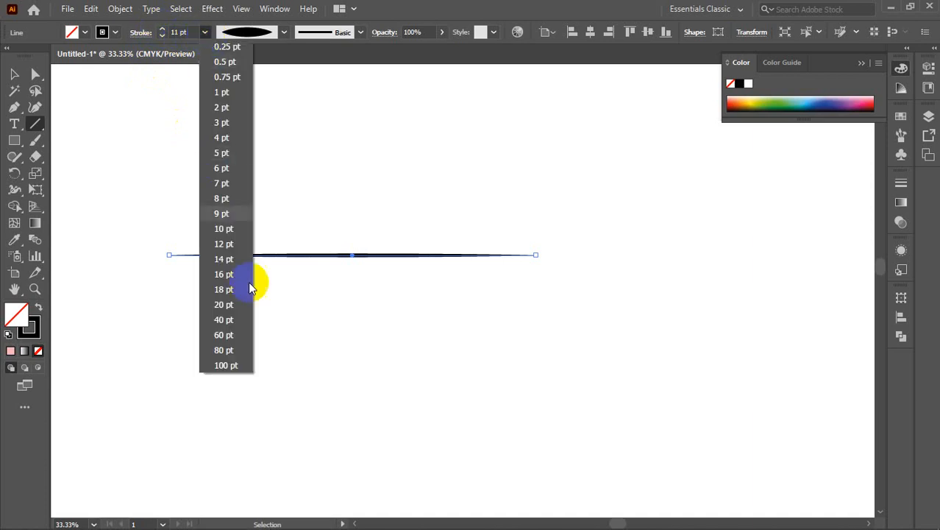
left_click(224, 320)
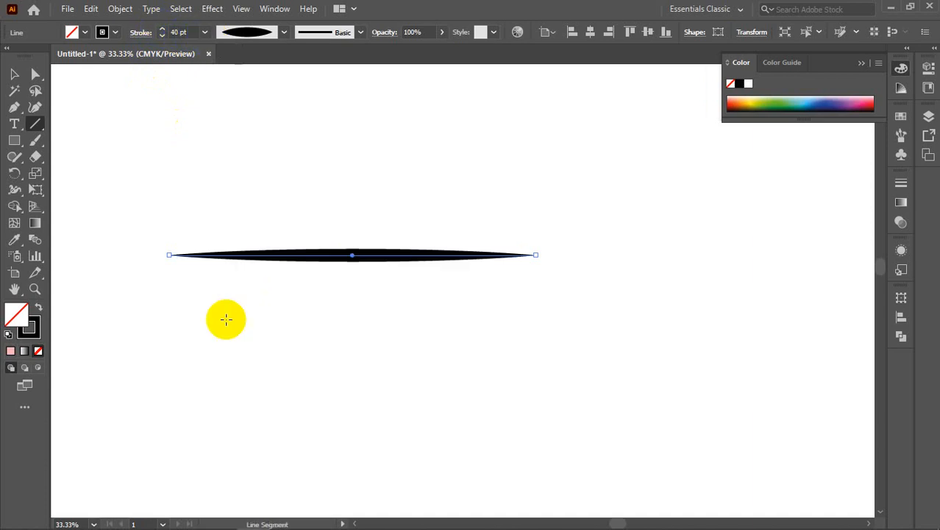
left_click(163, 30)
left_click(203, 31)
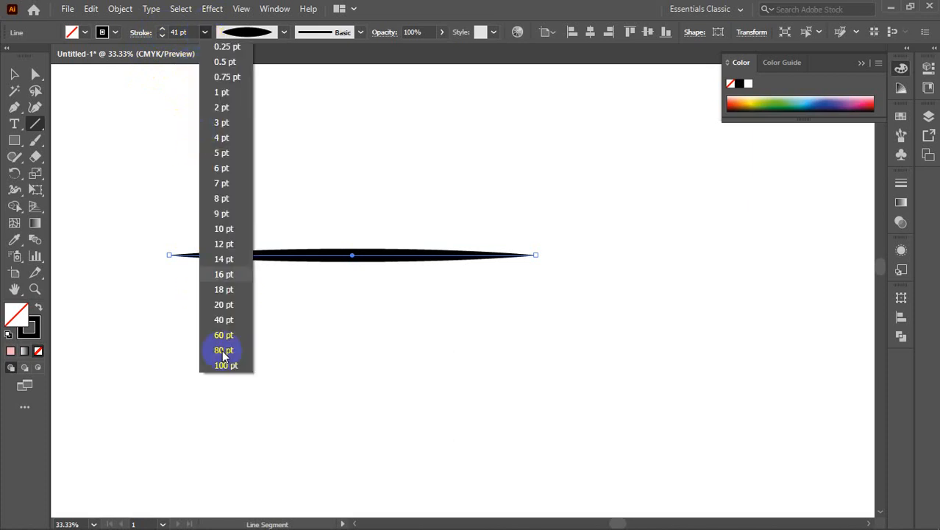
left_click(224, 334)
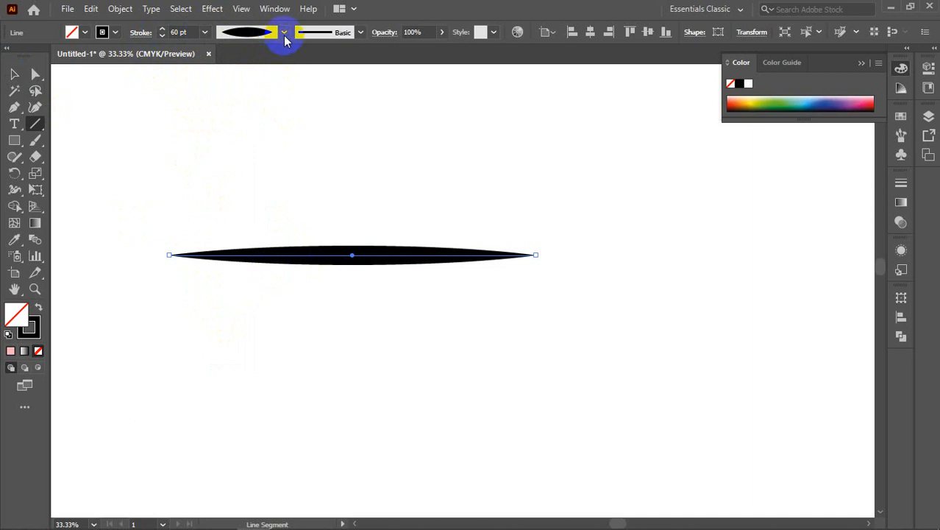
Review the variable width profiles, trying Width Profile 2 and Width Profile 3 on the line
left_click(284, 33)
left_click(220, 69)
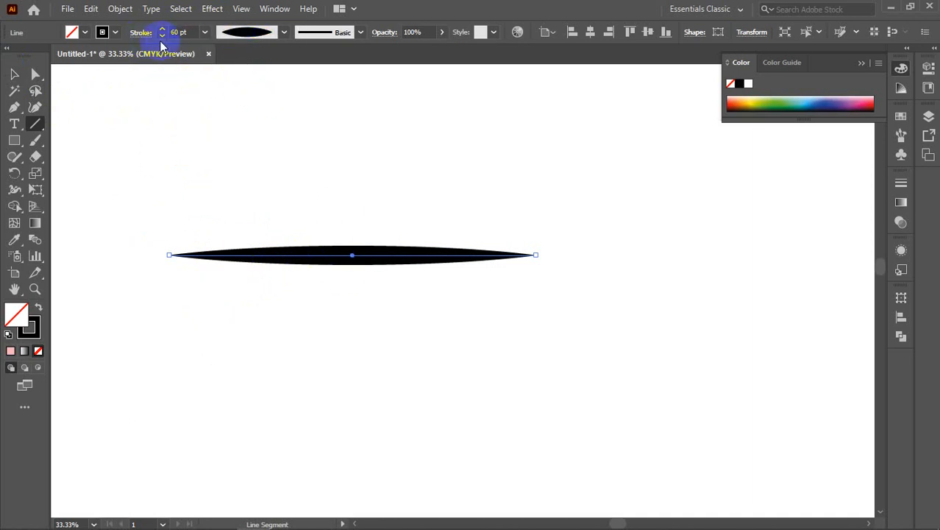
left_click(284, 33)
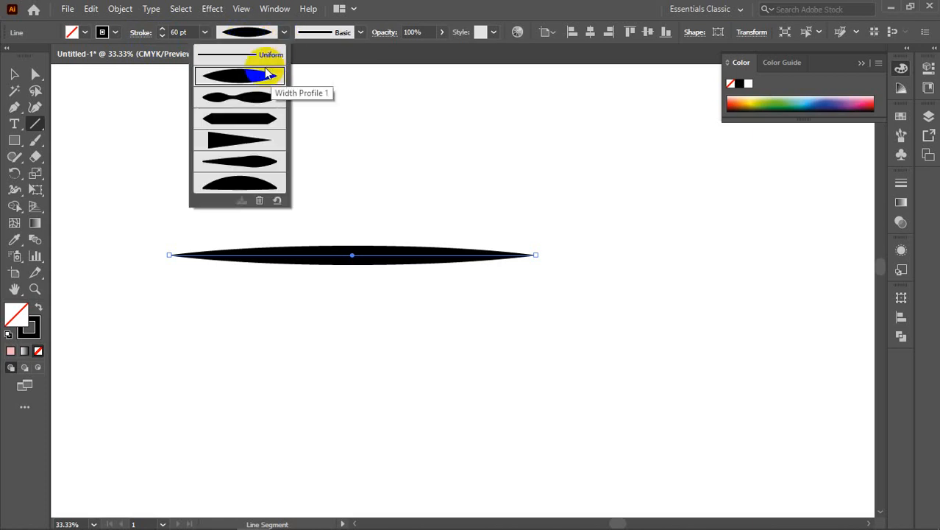
left_click(390, 14)
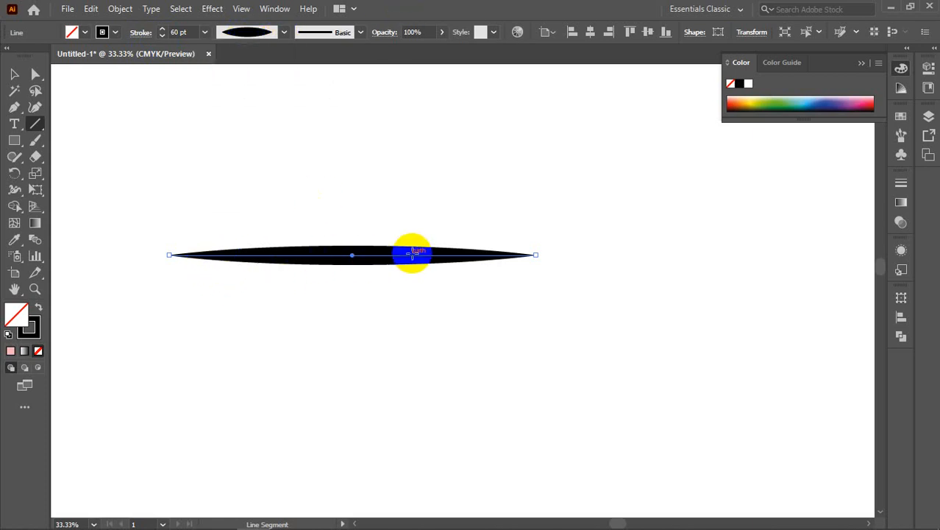
left_click(285, 32)
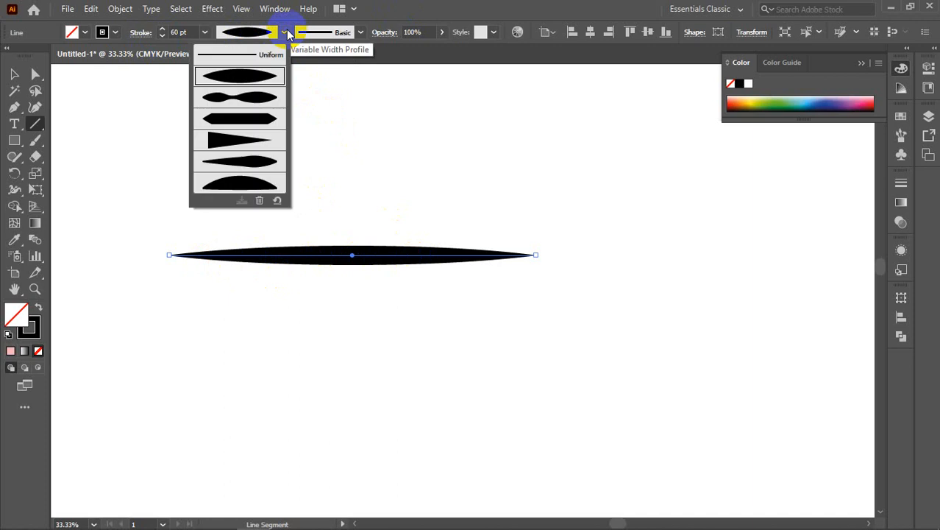
left_click(260, 95)
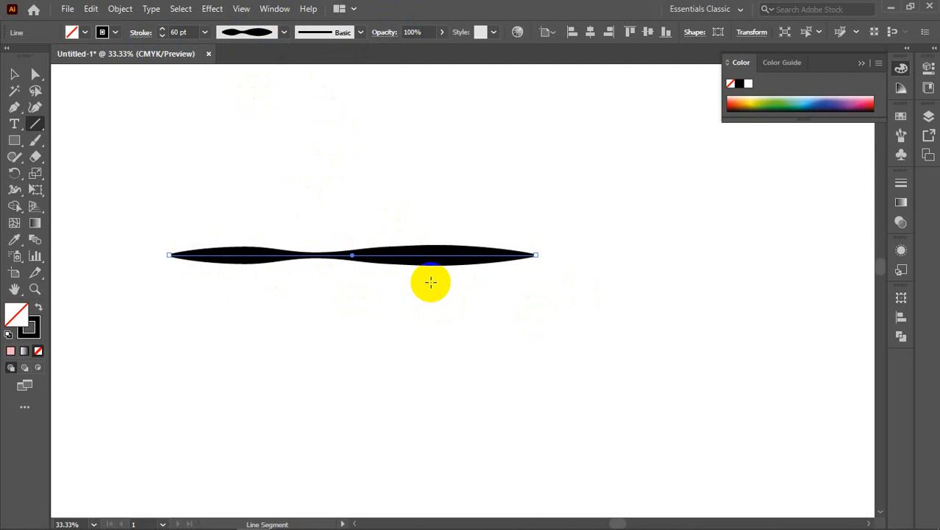
left_click(284, 32)
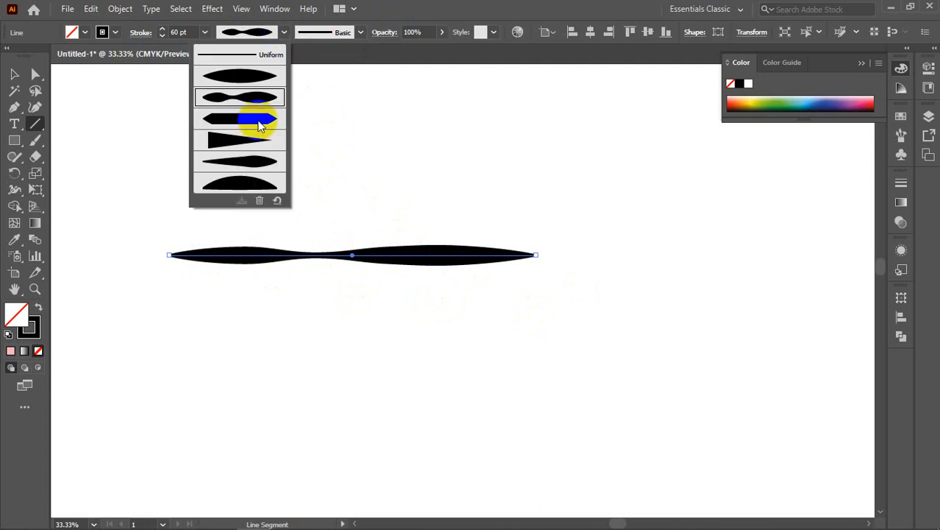
left_click(256, 121)
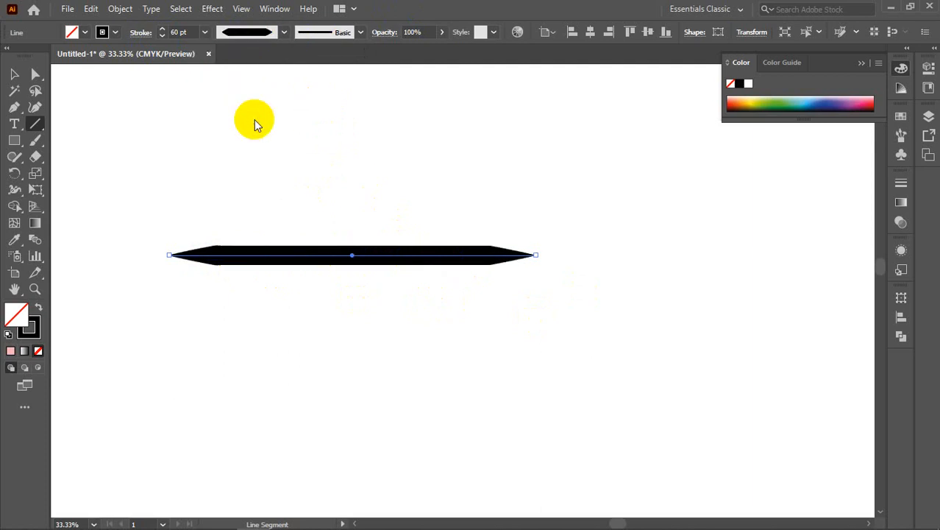
Try the tapered Width Profile 4, Width Profile 5 and the arched Width Profile 6 on the line
left_click(284, 32)
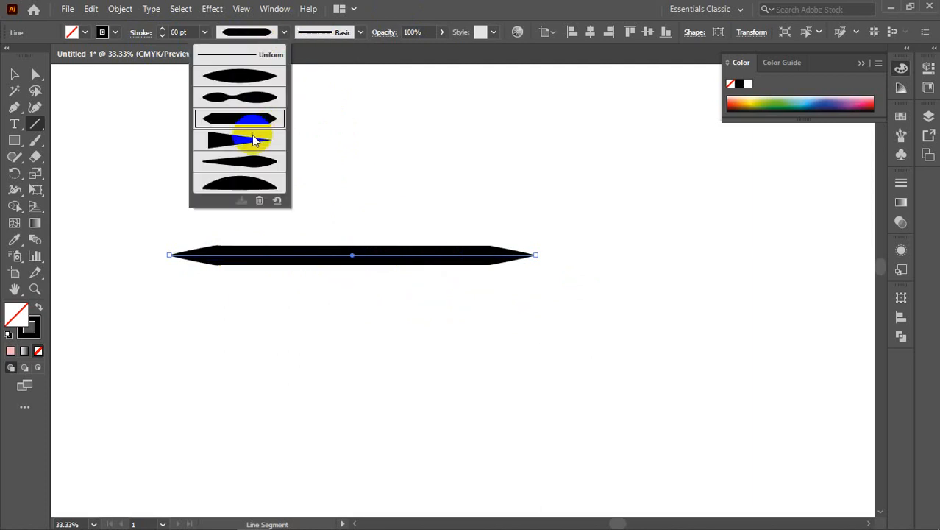
left_click(252, 139)
left_click(288, 39)
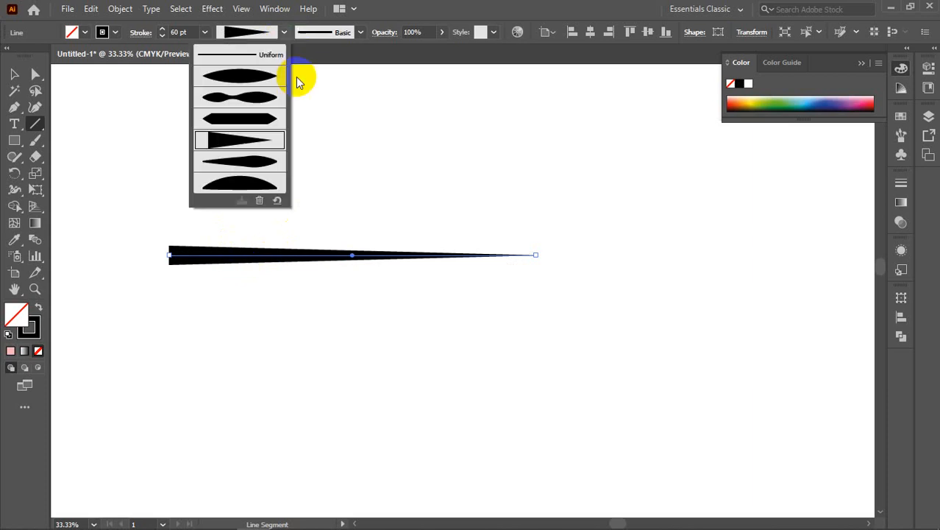
left_click(248, 185)
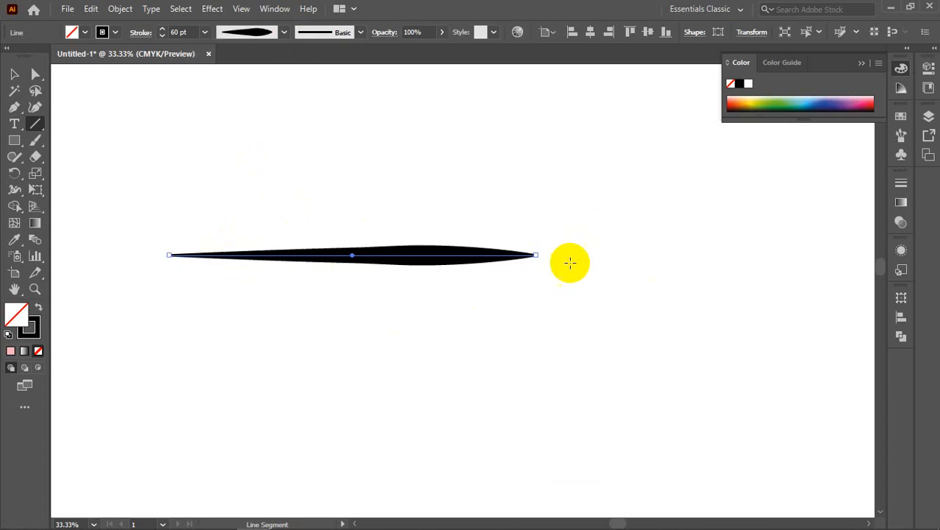
left_click(284, 33)
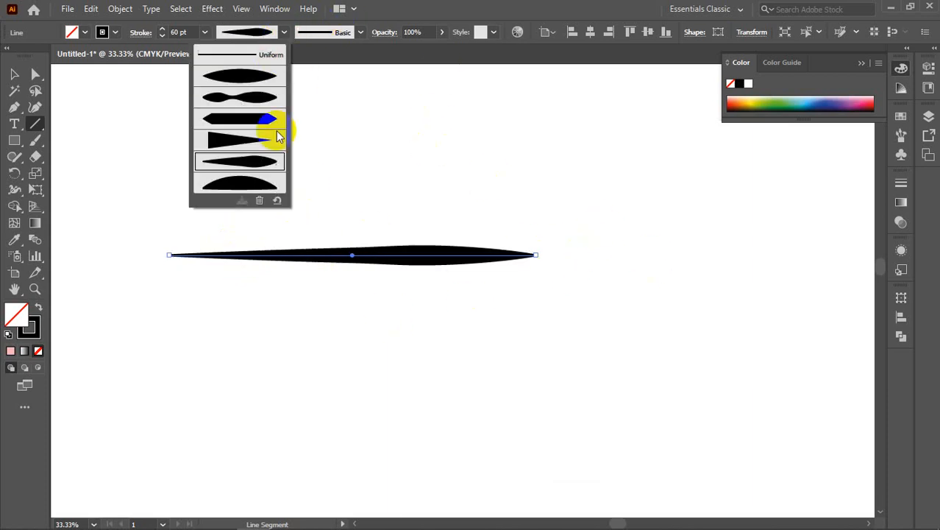
left_click(269, 184)
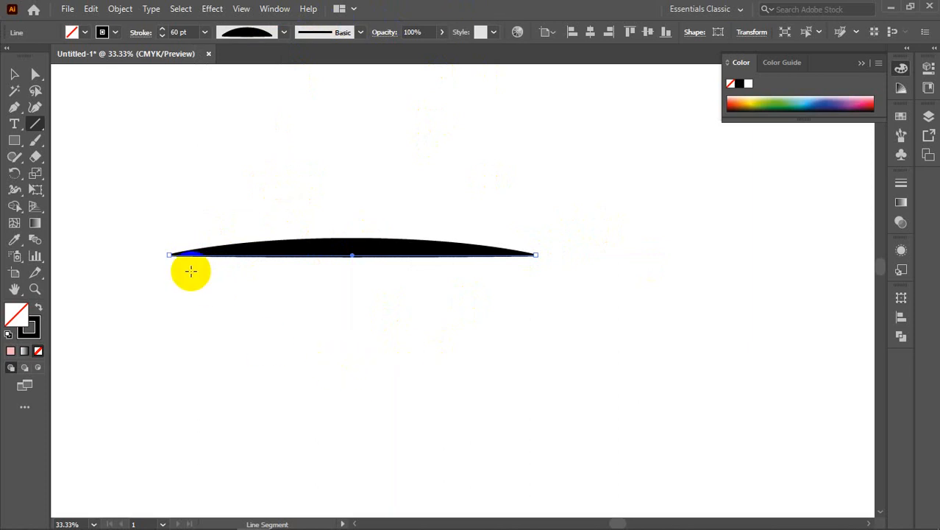
Apply Width Profile 5 to the line, reduce its stroke weight to 37 pt and deselect it
left_click(284, 34)
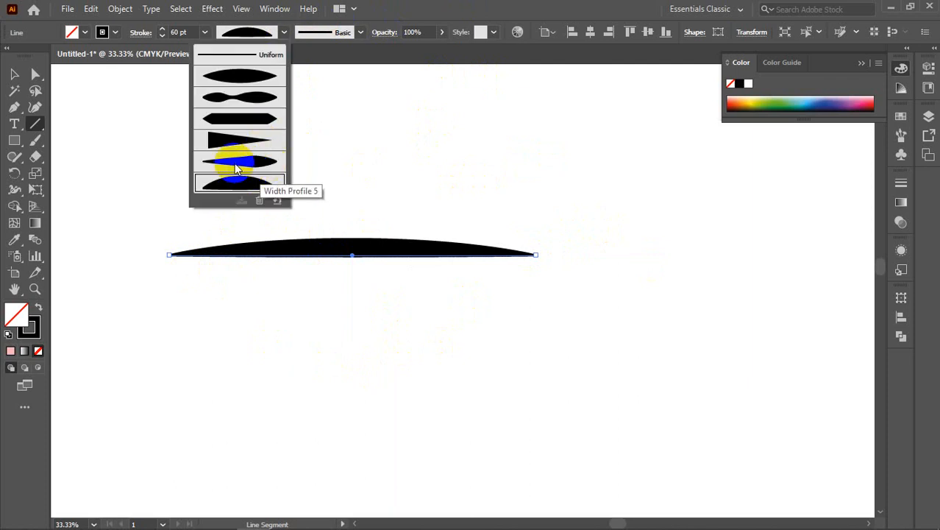
left_click(254, 164)
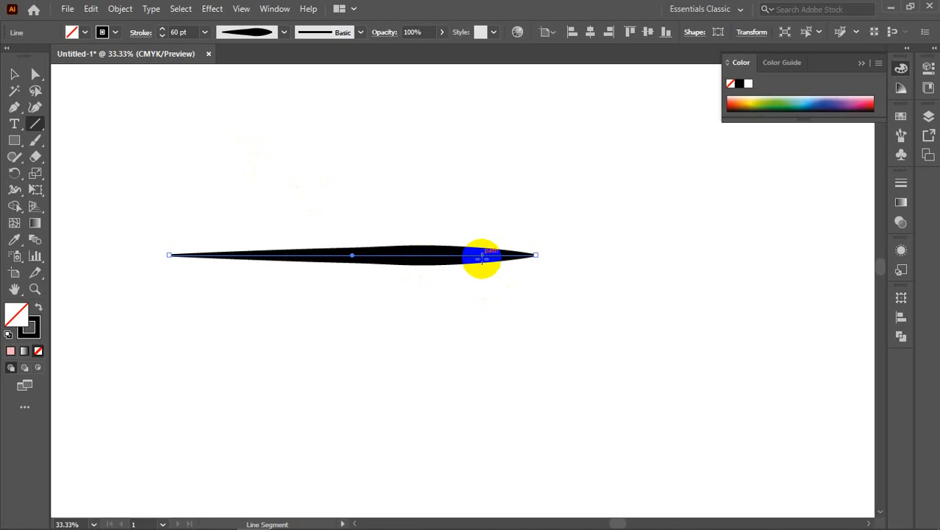
left_click(163, 35)
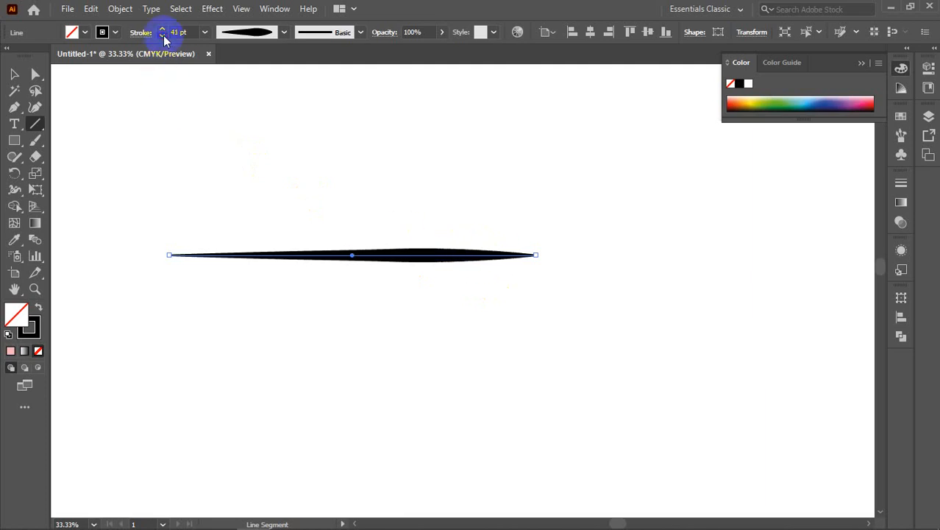
left_click(163, 35)
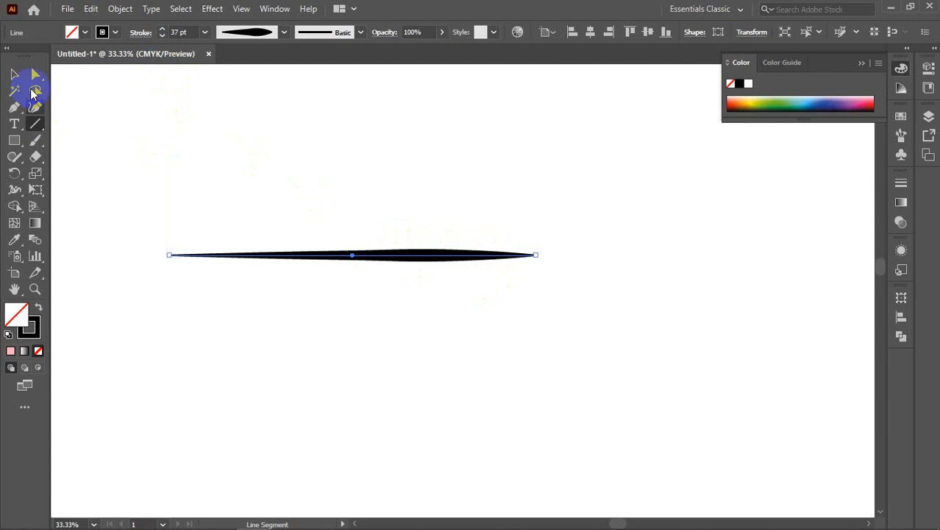
left_click(15, 75)
left_click(515, 447)
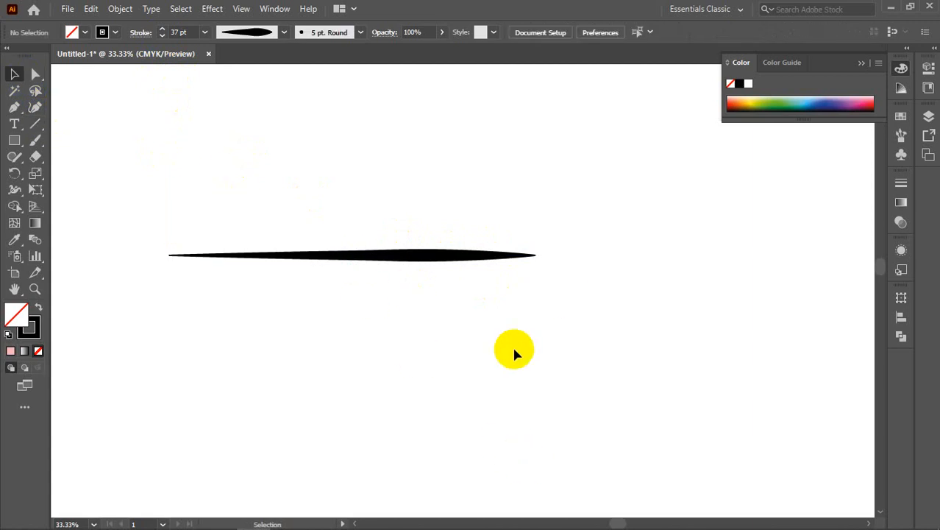
scroll(514, 350, "down", 4)
scroll(480, 346, "up", 2)
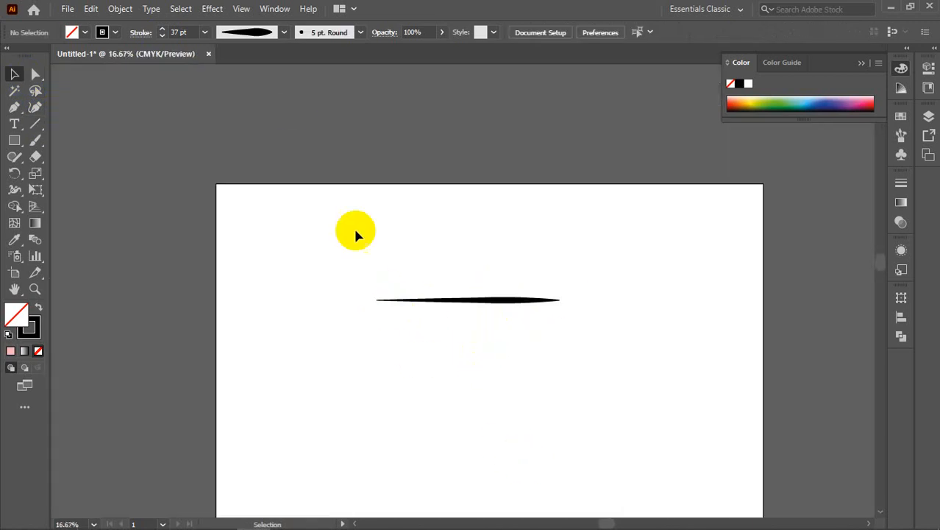
left_click(284, 37)
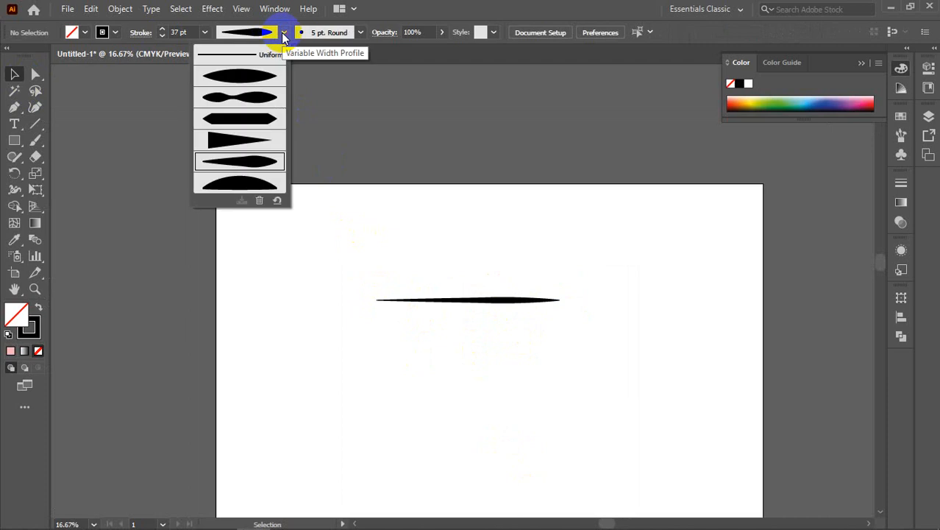
left_click(527, 311)
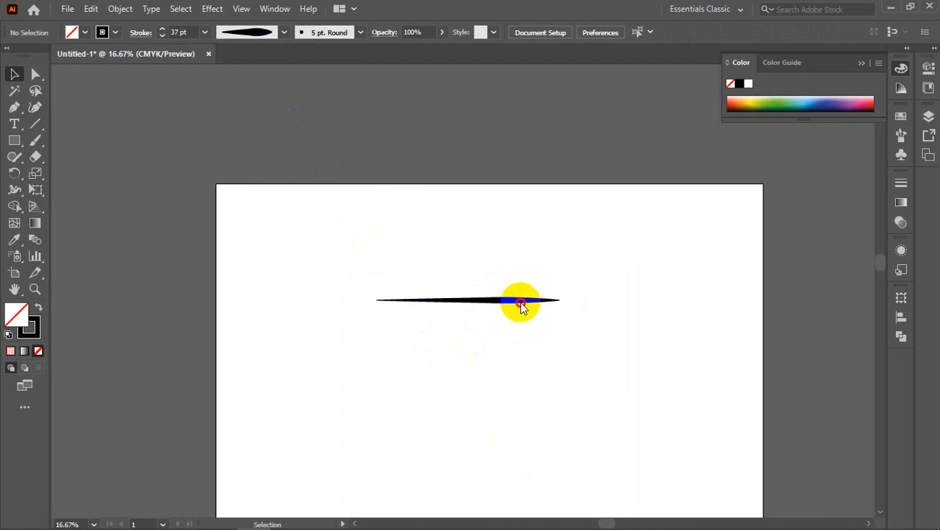
double_click(520, 301)
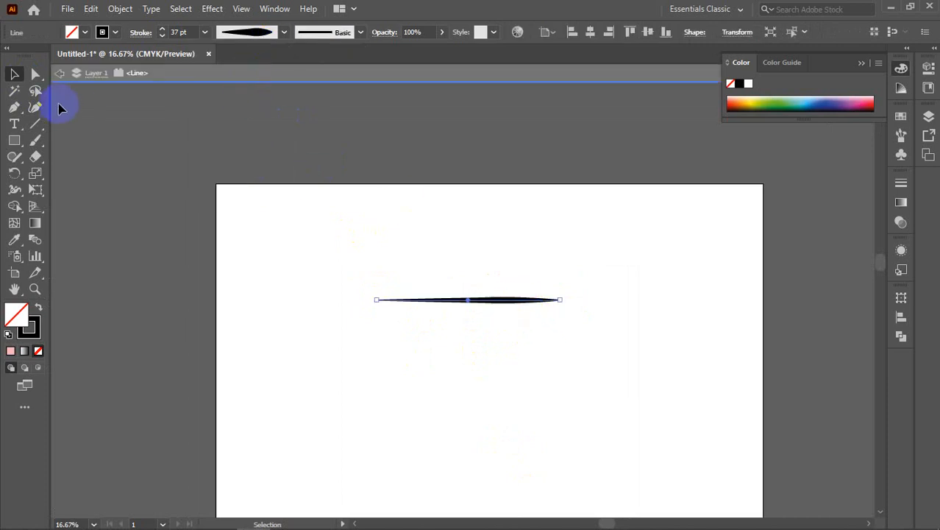
left_click(59, 74)
left_click(59, 75)
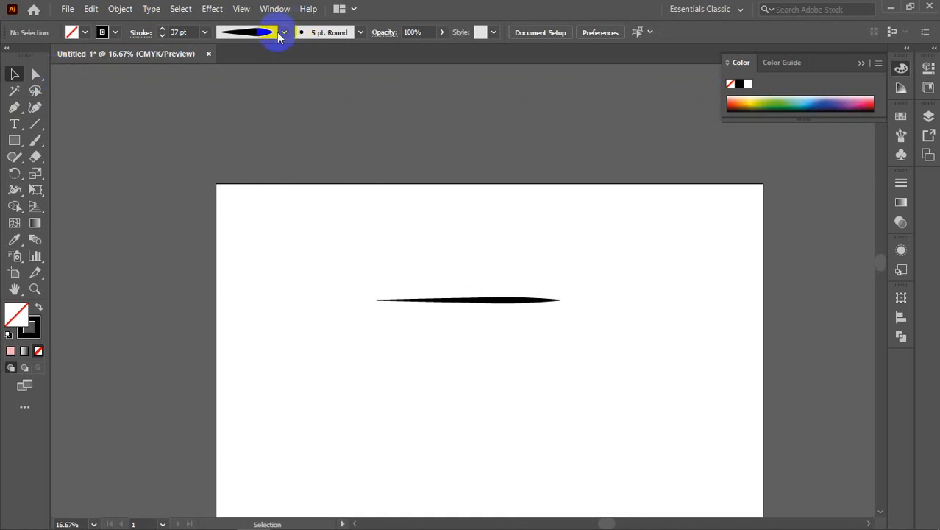
Select the line and change its stroke back to Width Profile 1
left_click(490, 303)
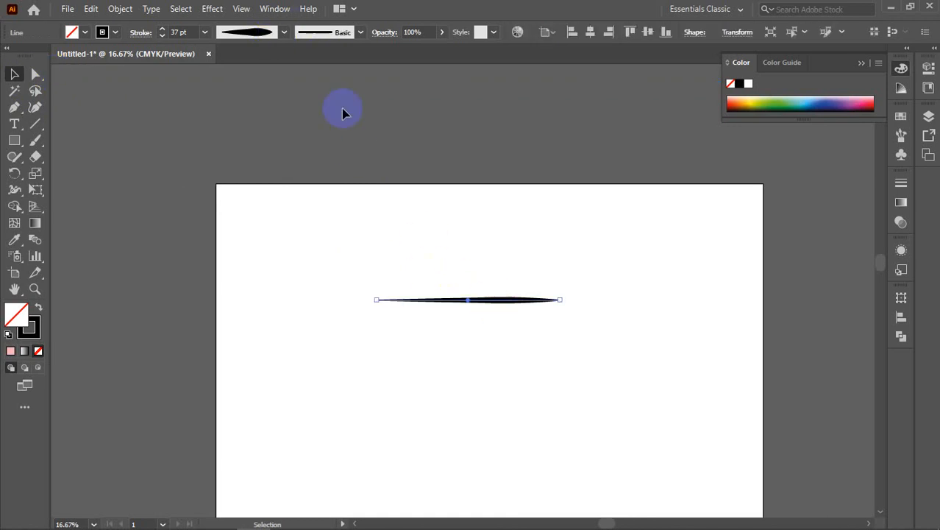
left_click(284, 33)
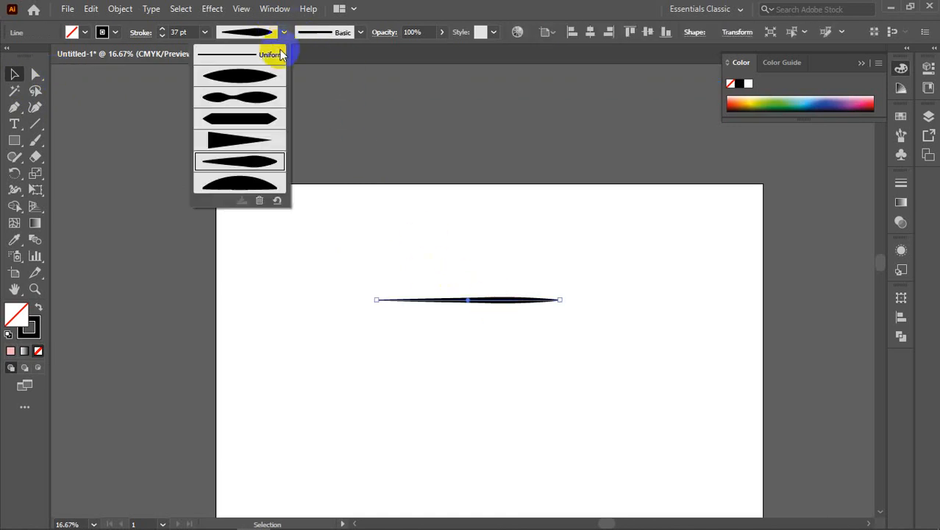
left_click(253, 81)
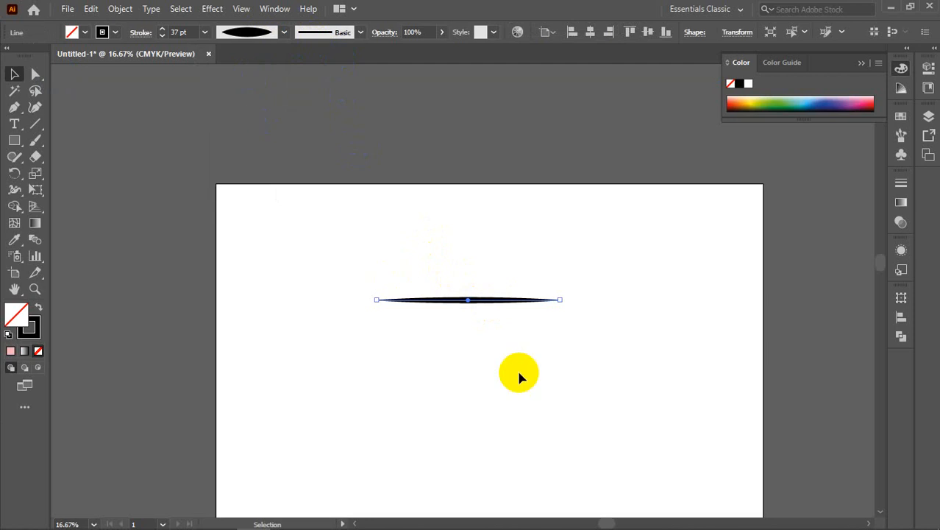
Try stroke weights of 60 pt and 100 pt on the line, then deselect it
scroll(493, 325, "up", 4)
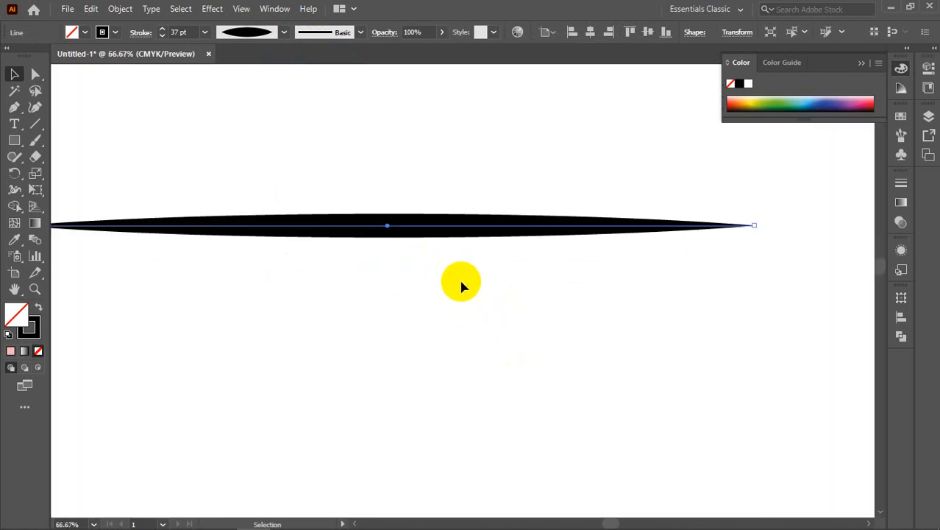
left_click_drag(462, 285, 515, 321)
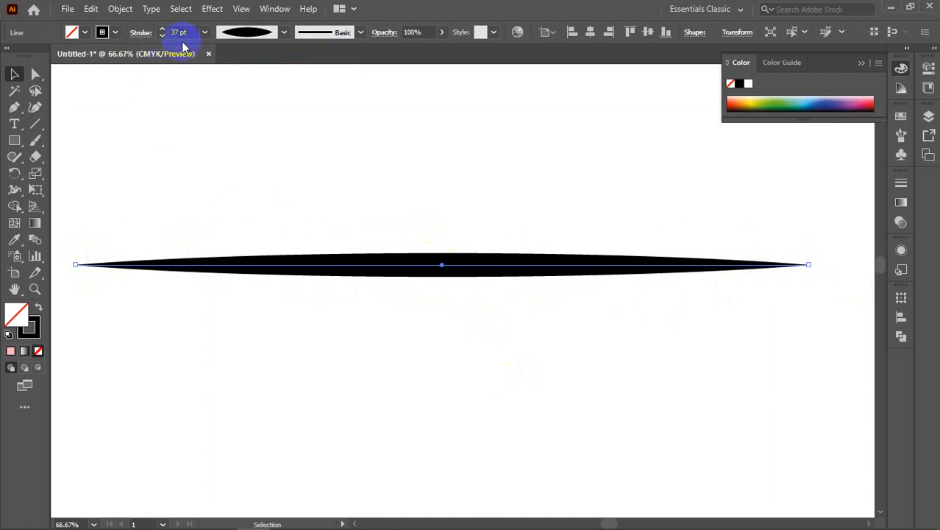
left_click(204, 31)
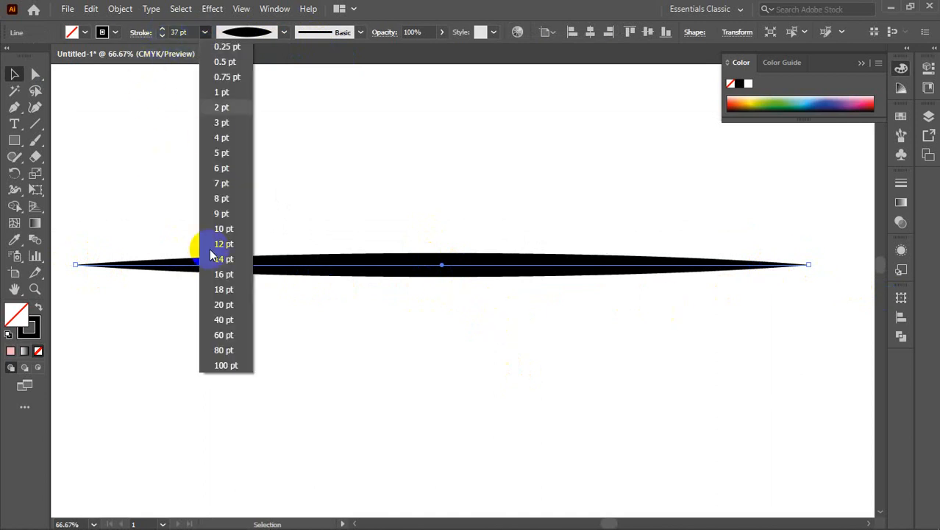
left_click(222, 335)
scroll(365, 223, "down", 5)
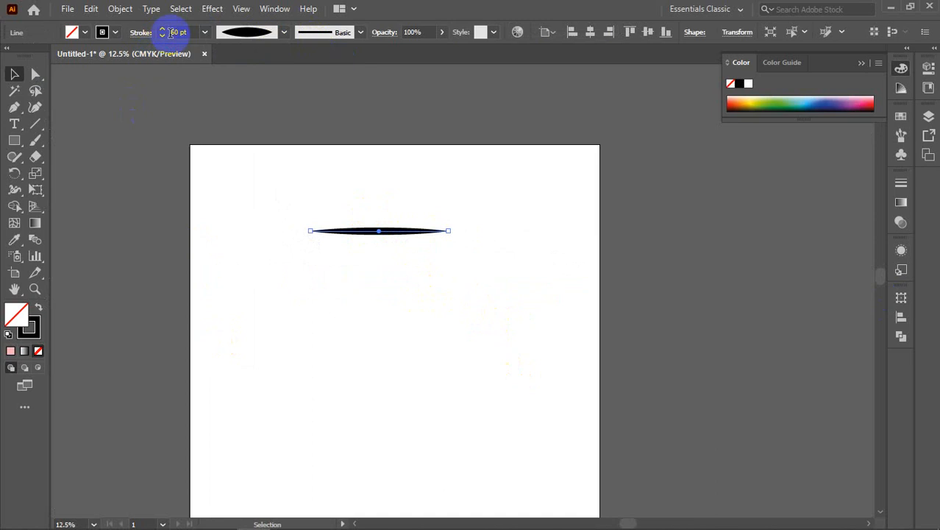
left_click(205, 32)
left_click(224, 366)
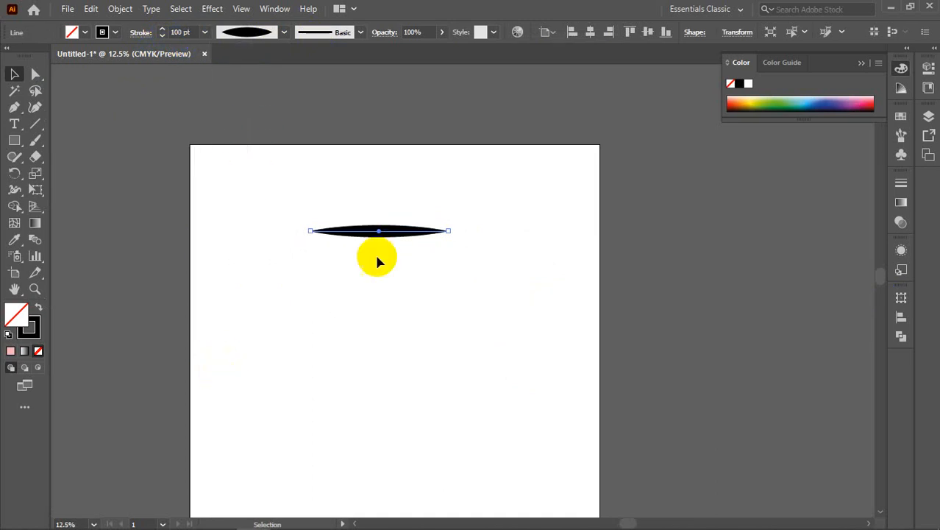
left_click(388, 248)
scroll(343, 197, "up", 3)
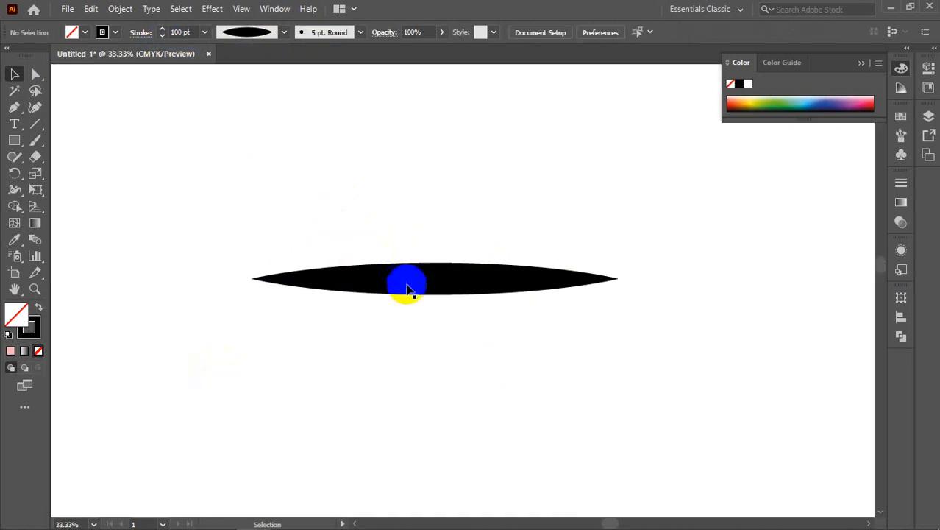
Select the line, set its stroke weight to 5 pt and inspect it up close
left_click(410, 281)
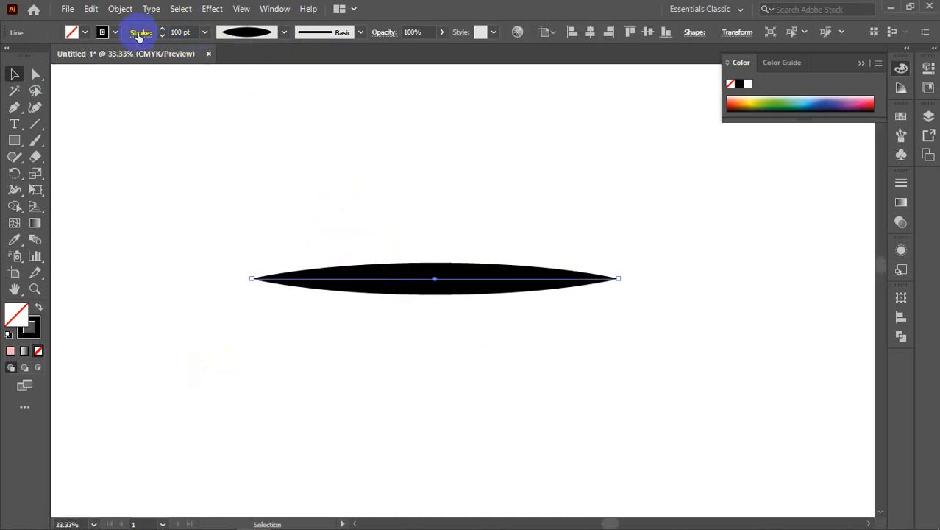
left_click(204, 33)
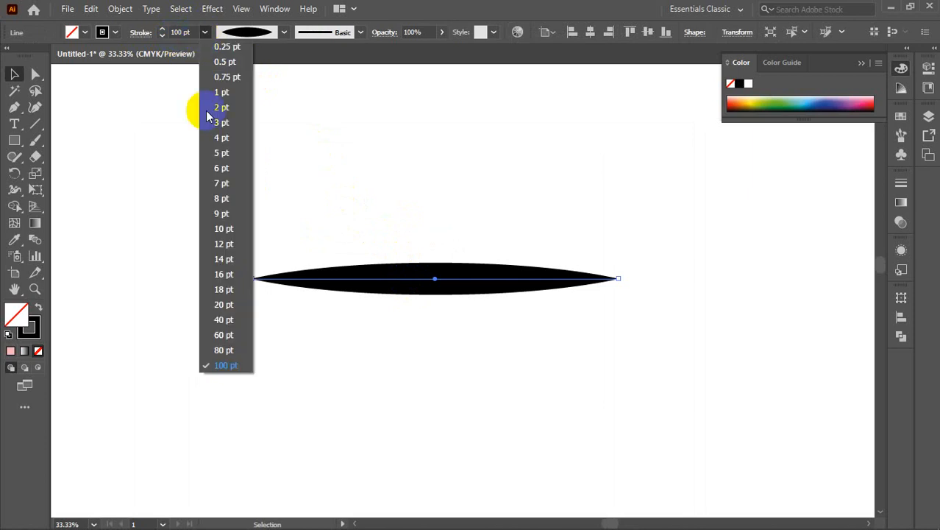
left_click(220, 154)
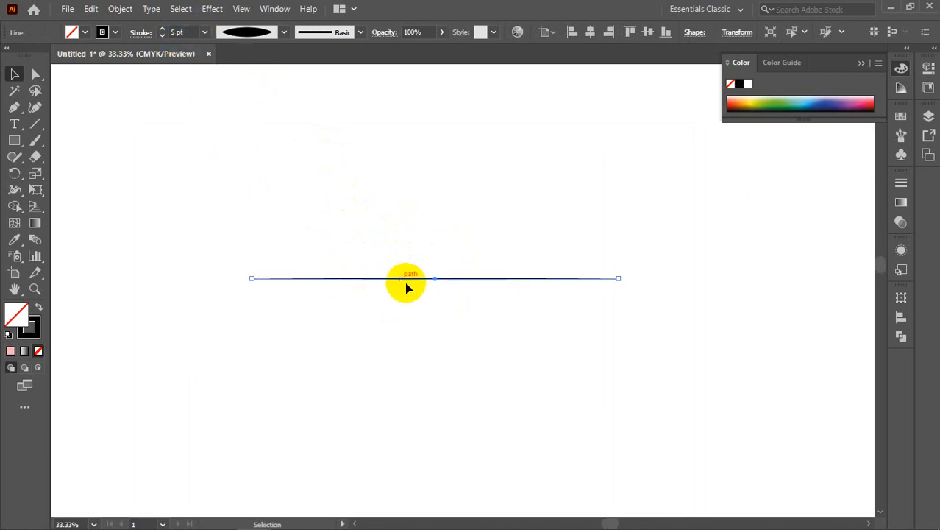
scroll(435, 282, "up", 4)
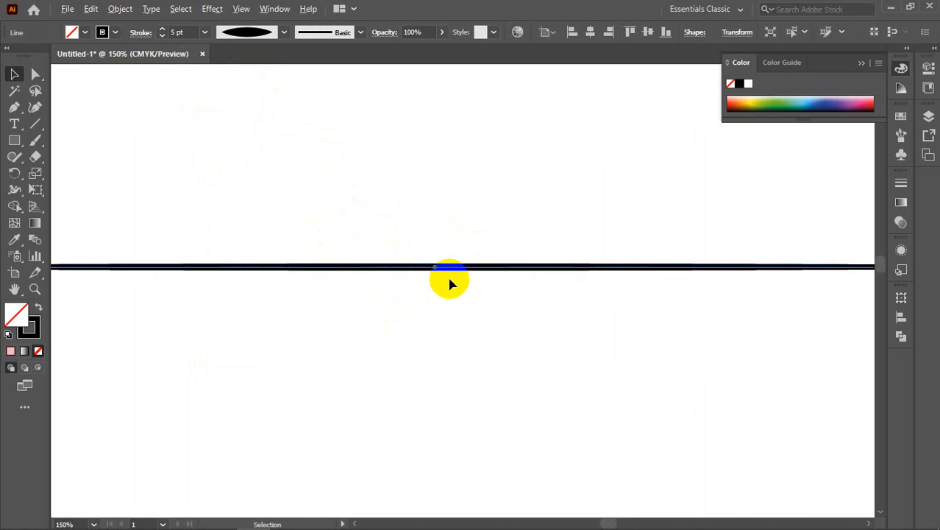
scroll(450, 283, "down", 2)
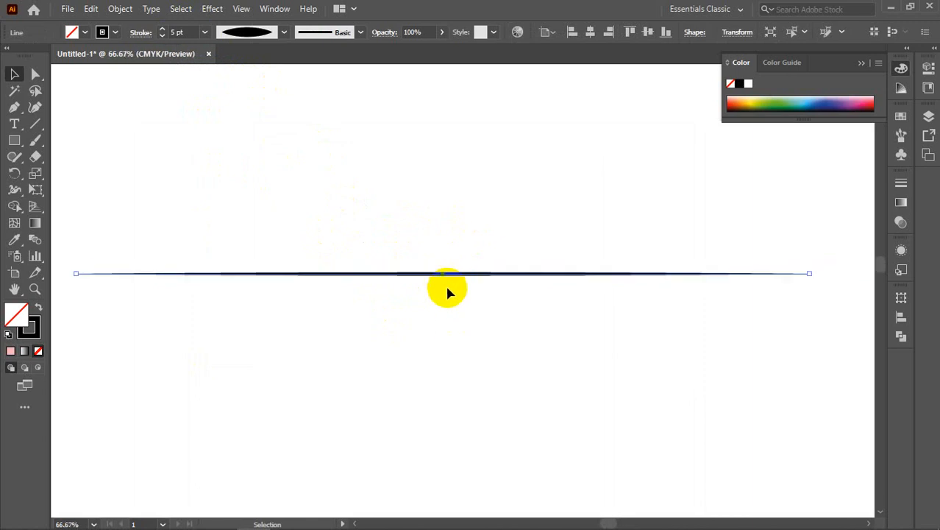
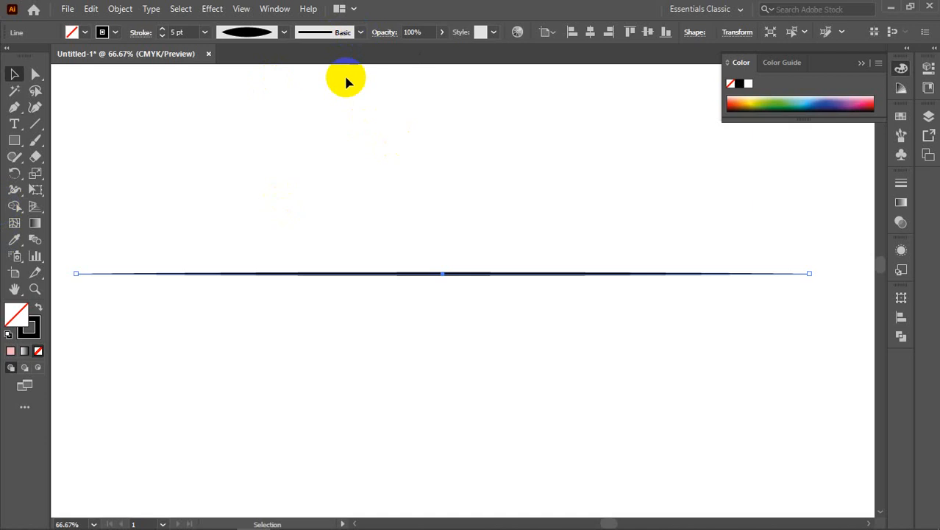
Browse the brush definitions and try the 3 pt. Oval and 5 pt. Oval brushes on the line
left_click(361, 33)
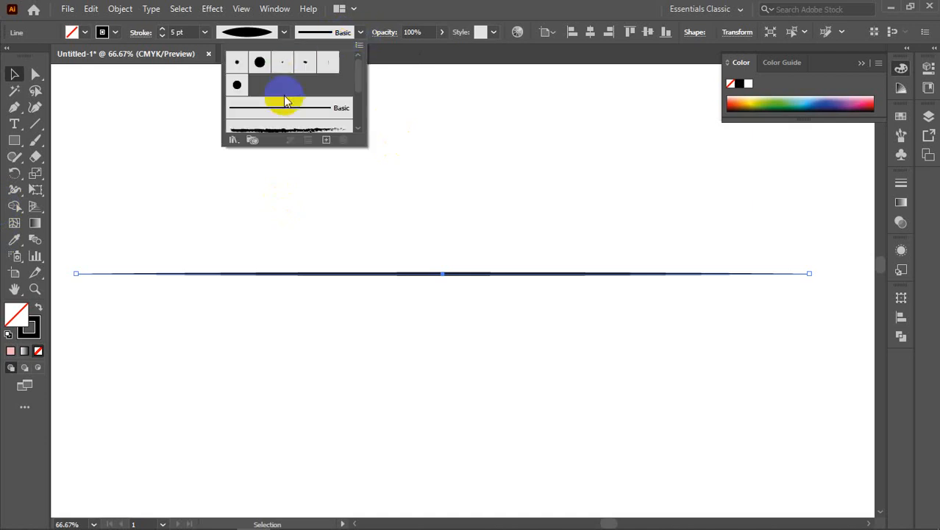
scroll(285, 99, "down", 3)
scroll(285, 98, "up", 3)
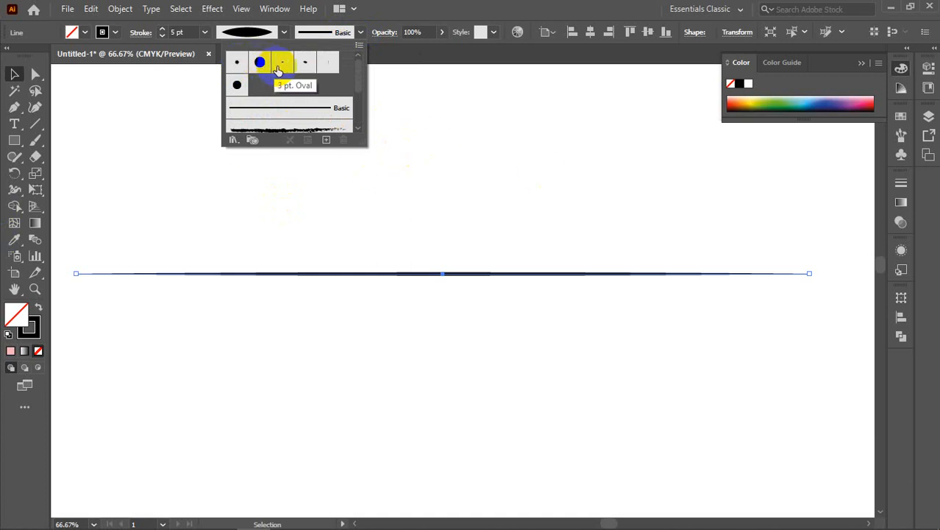
left_click(280, 68)
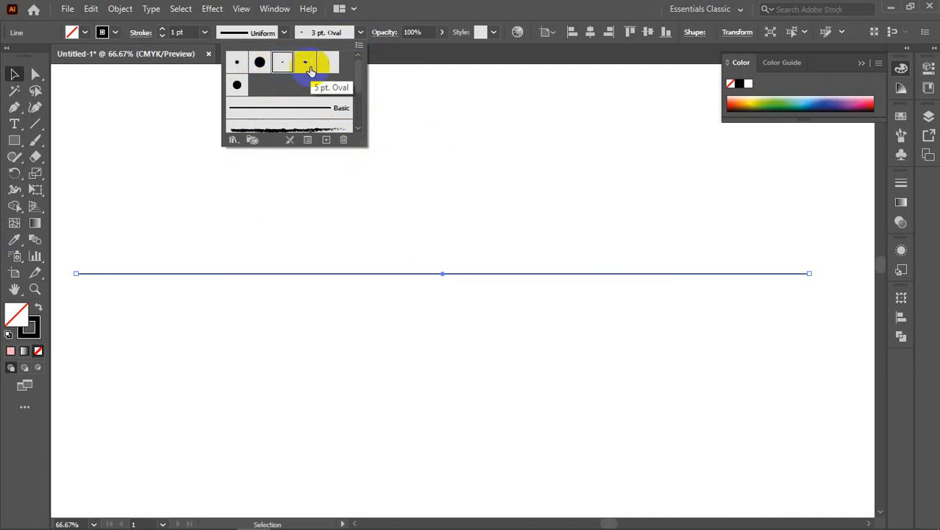
left_click(306, 64)
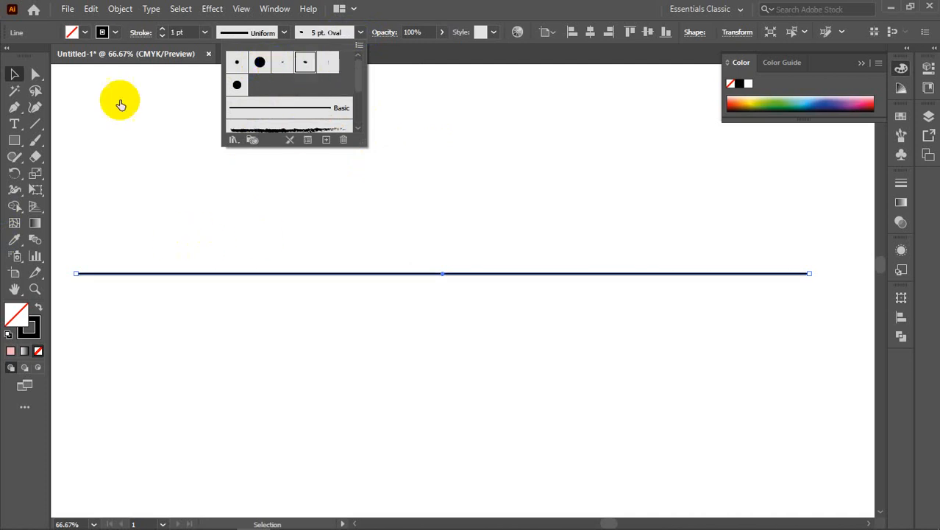
Set the brushed line's stroke weight to 12 pt
left_click(204, 30)
left_click(205, 32)
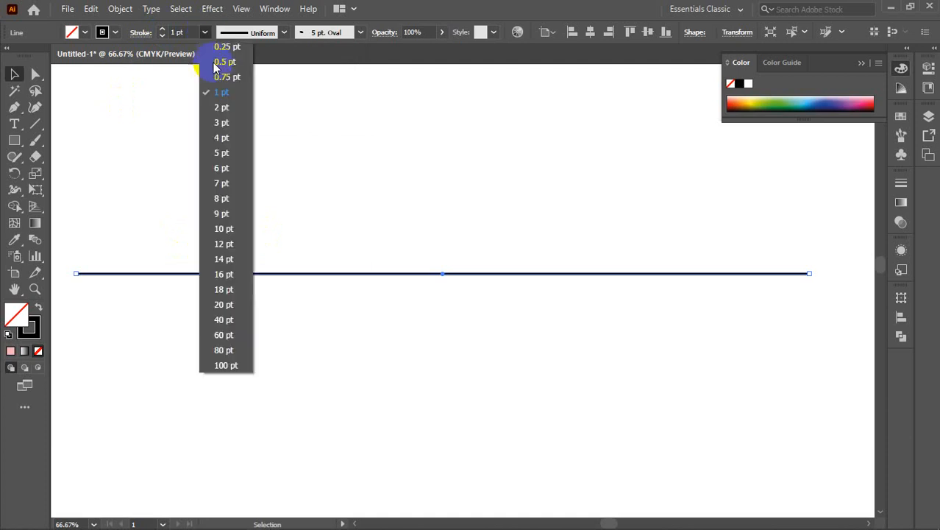
left_click(224, 244)
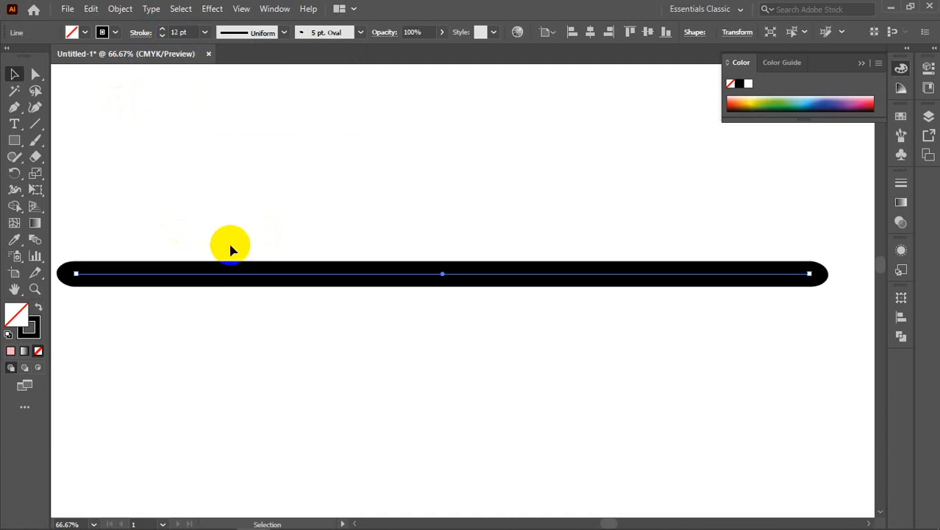
Try the 5 pt. Round, 15 pt. Round and 3 pt. Oval brush definitions on the line
left_click(360, 32)
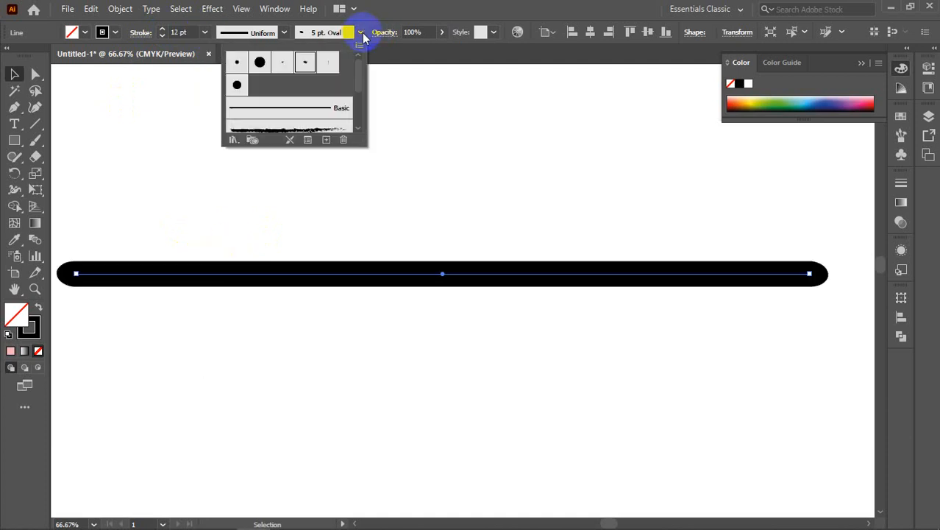
left_click(237, 62)
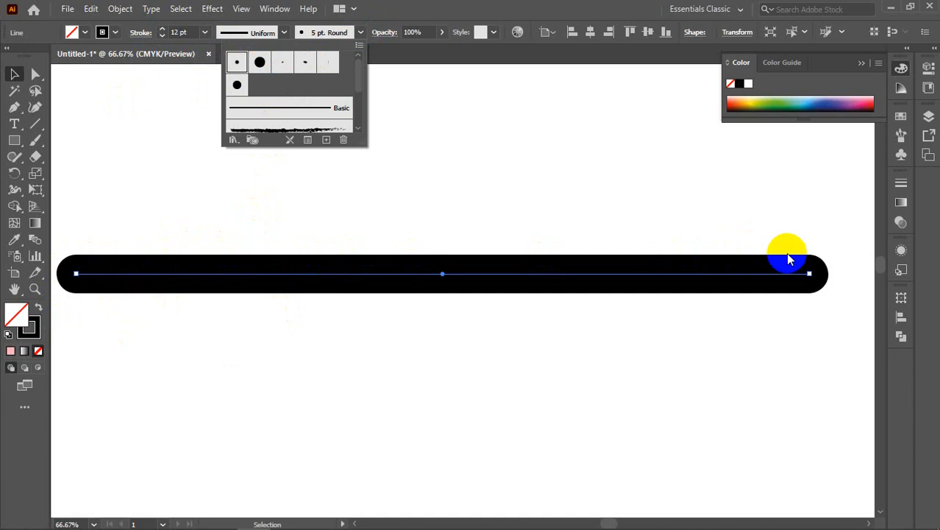
left_click(261, 63)
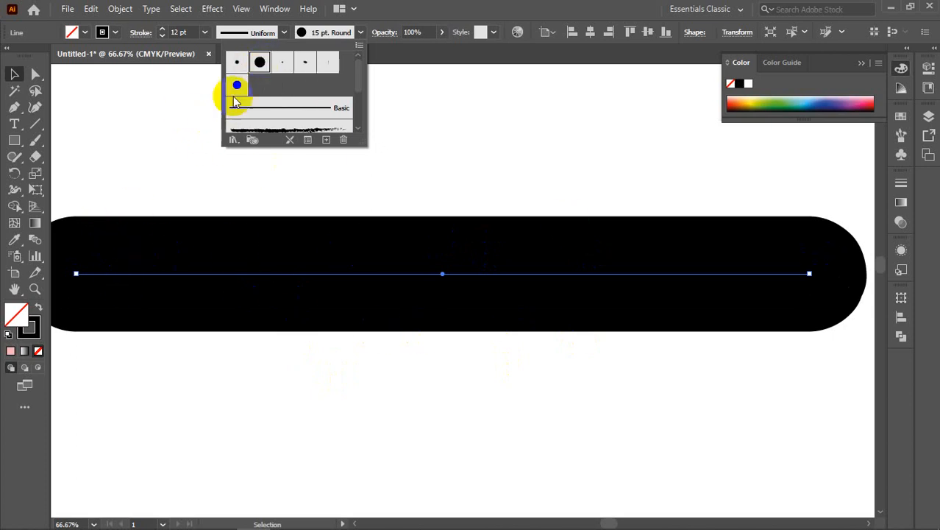
left_click(283, 67)
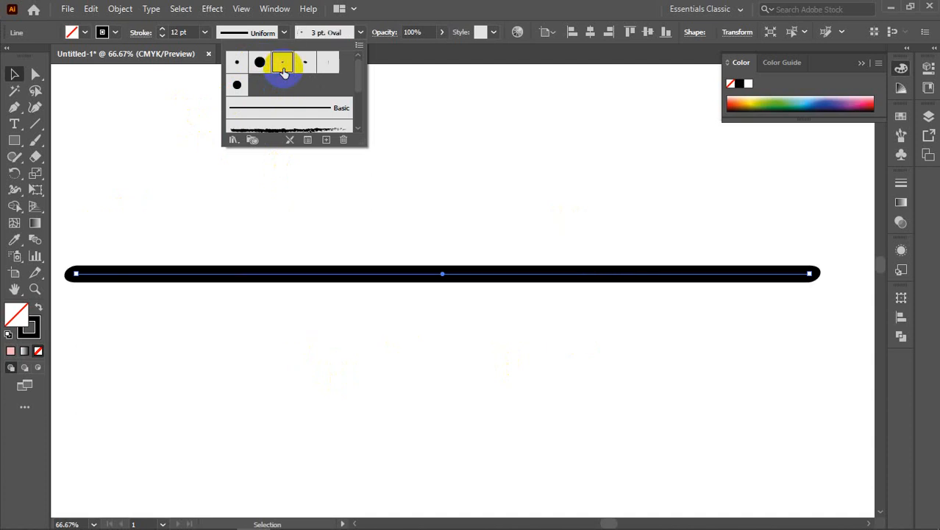
Examine the shape of both ends of the brushed line up close
left_click(84, 273)
scroll(73, 271, "up", 3)
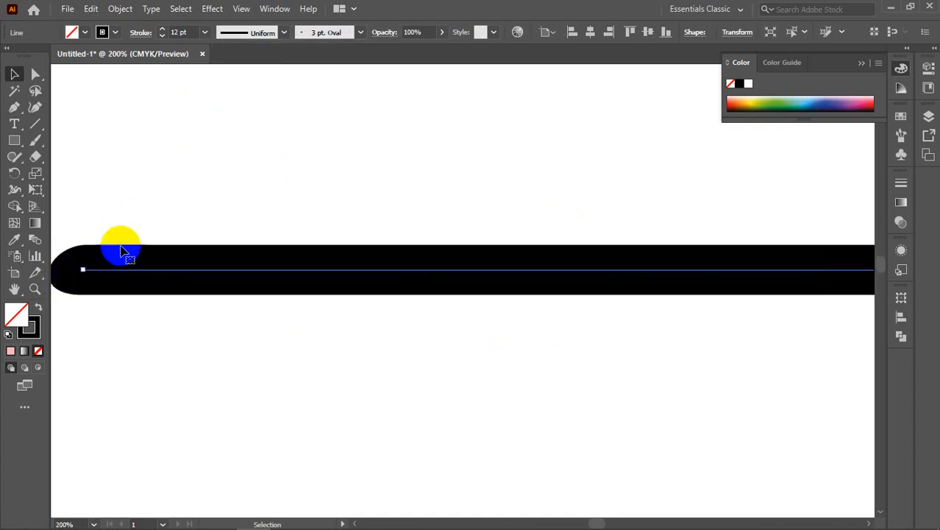
left_click_drag(121, 252, 259, 235)
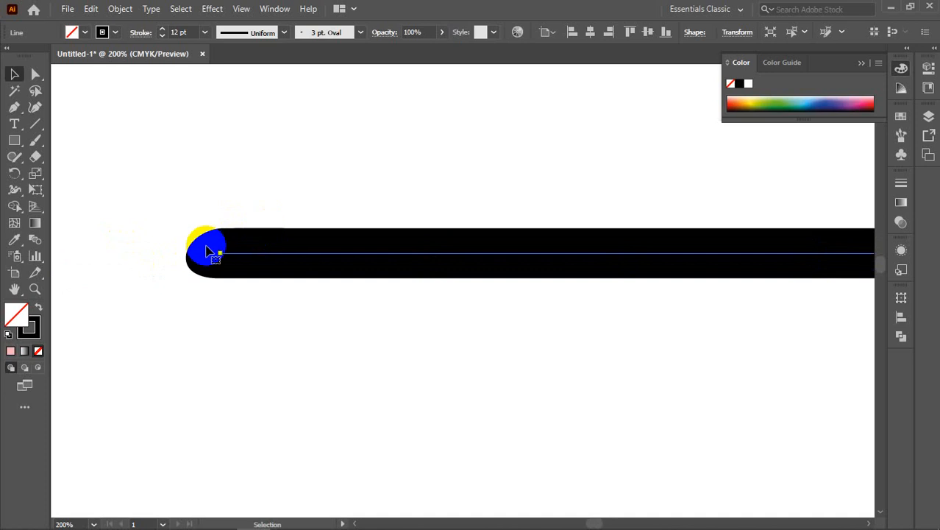
scroll(210, 251, "down", 2)
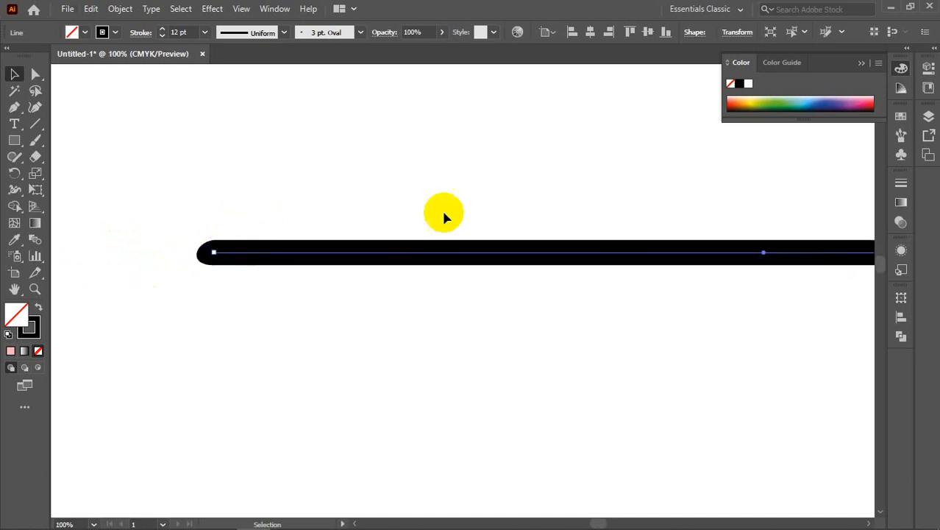
left_click_drag(564, 190, 81, 262)
left_click_drag(707, 237, 386, 235)
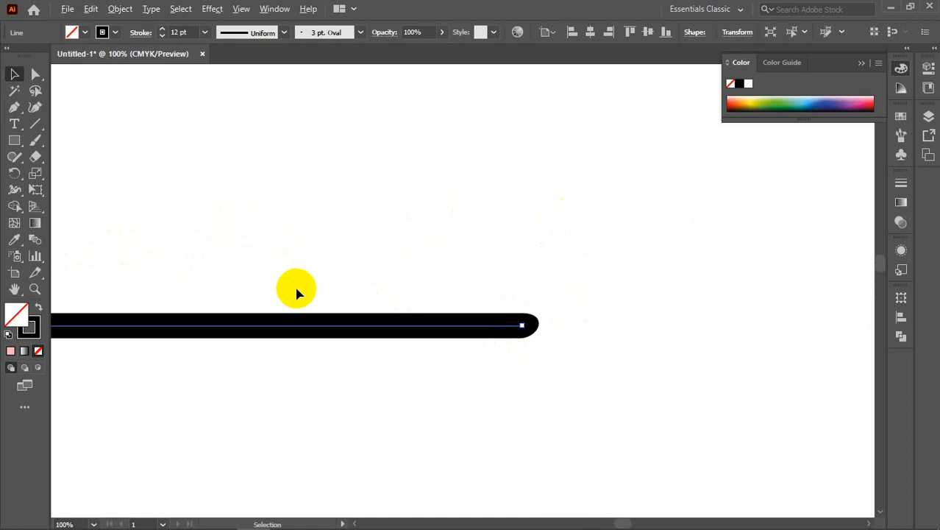
left_click_drag(298, 290, 653, 209)
scroll(521, 236, "down", 2)
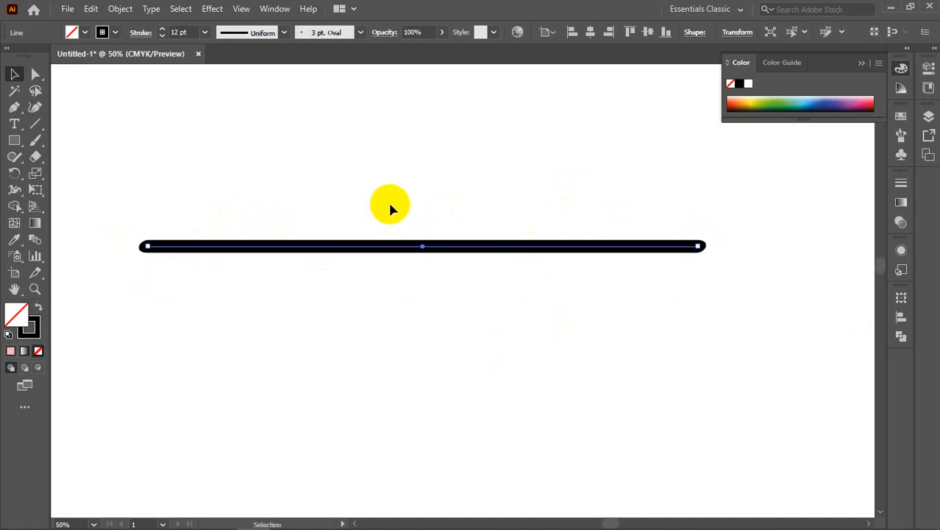
Increase the line's stroke weight to 22 pt
left_click(163, 32)
left_click(162, 32)
left_click(163, 32)
left_click(163, 33)
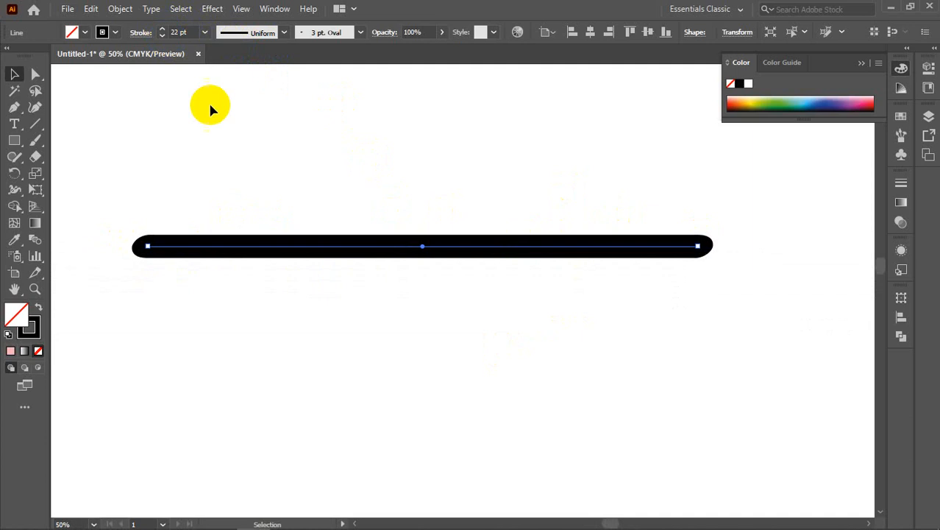
Change the line's brush definition to 5 pt. Oval
left_click(629, 245)
left_click(366, 33)
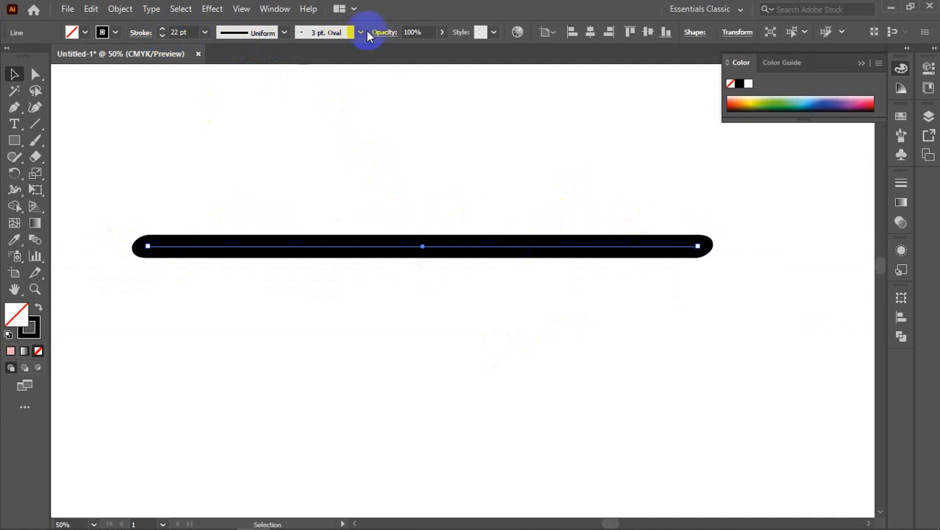
left_click(147, 245)
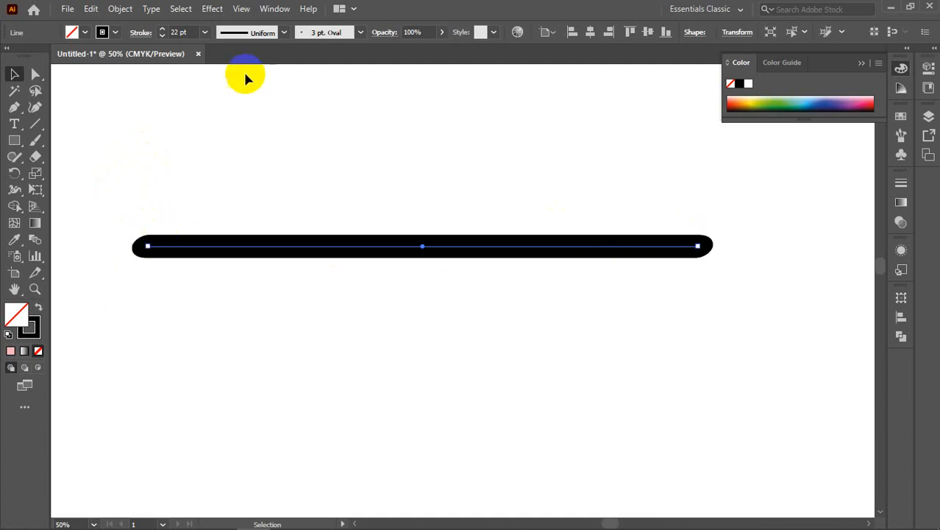
left_click(361, 31)
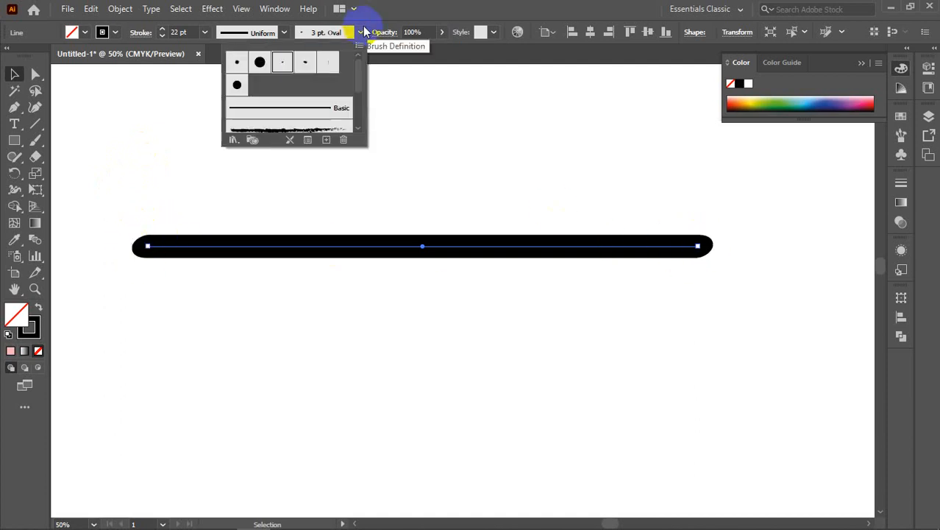
left_click(314, 64)
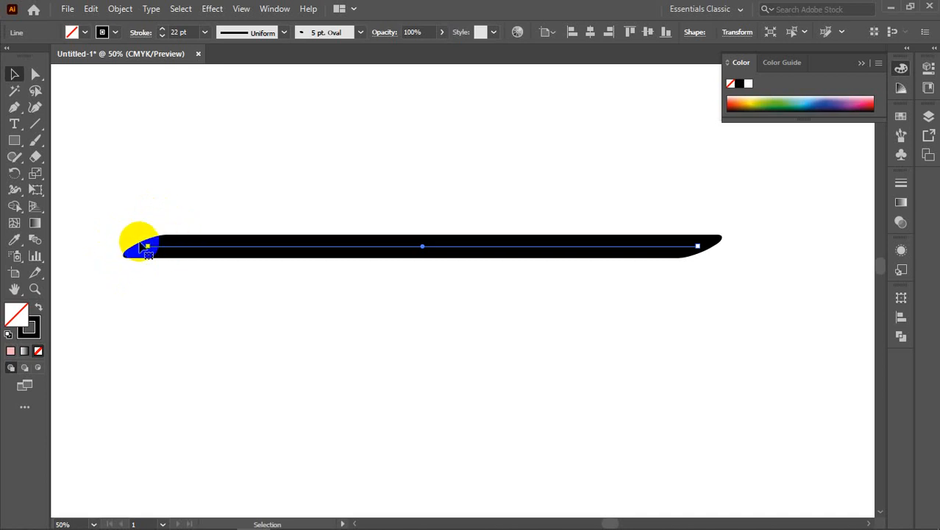
Draw a small, flat ellipse over the left end of the brushed line
left_click(17, 147)
left_click_drag(18, 143, 46, 172)
left_click_drag(122, 253, 180, 245)
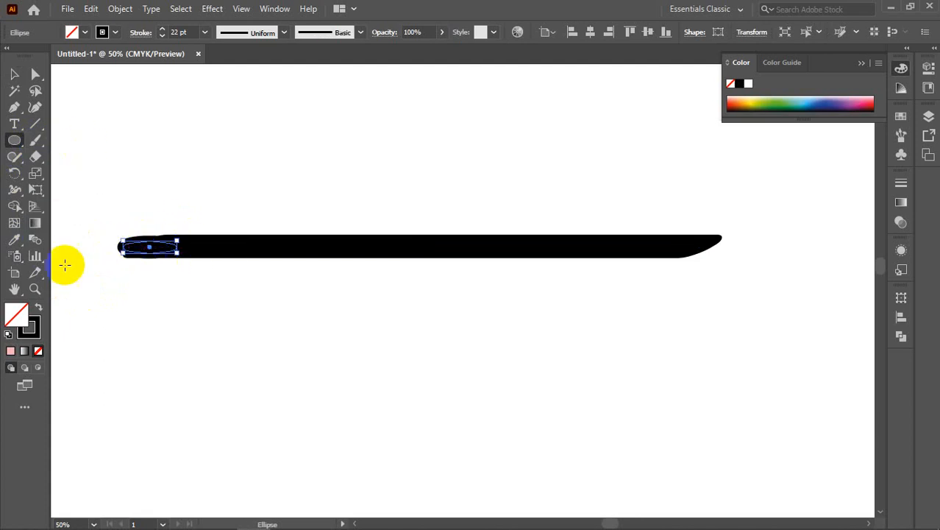
Swap the ellipse's stroke and fill, and set its fill colour to olive 8E8C4D
left_click(39, 307)
scroll(117, 248, "up", 2)
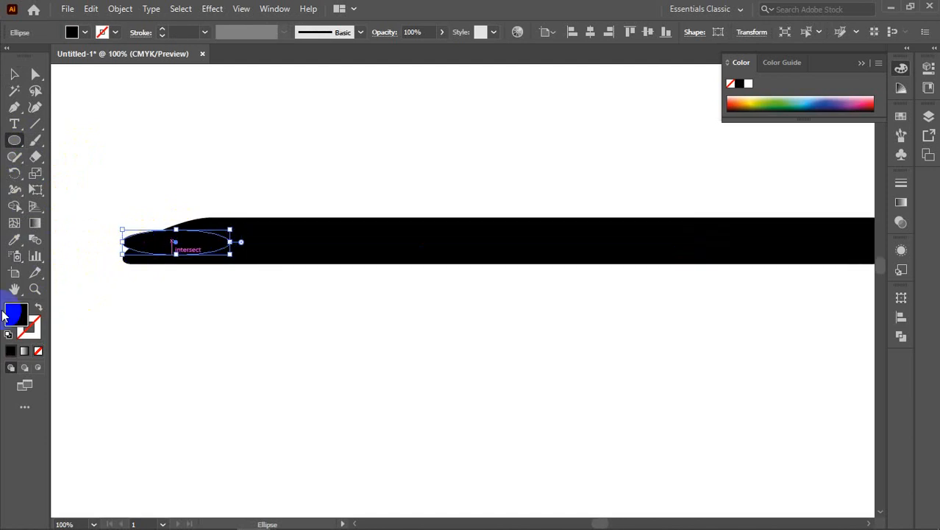
double_click(18, 318)
left_click(370, 256)
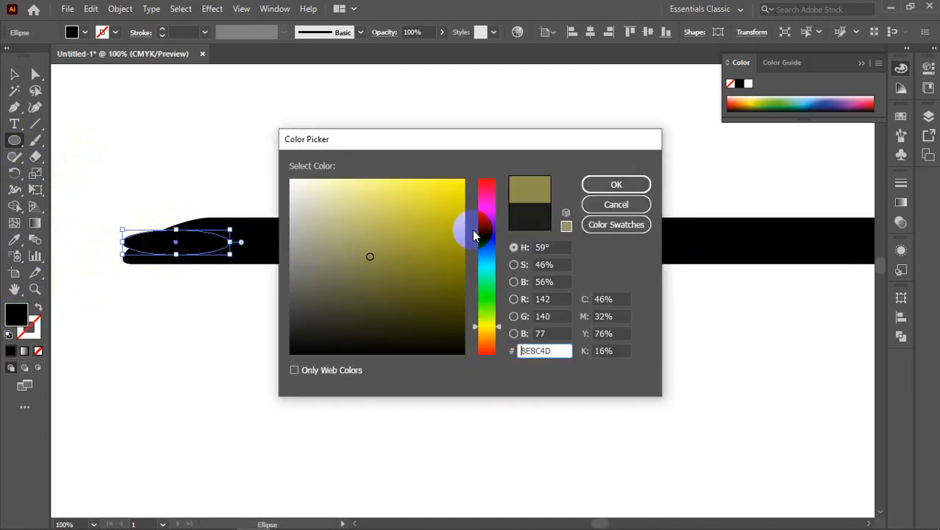
left_click(616, 186)
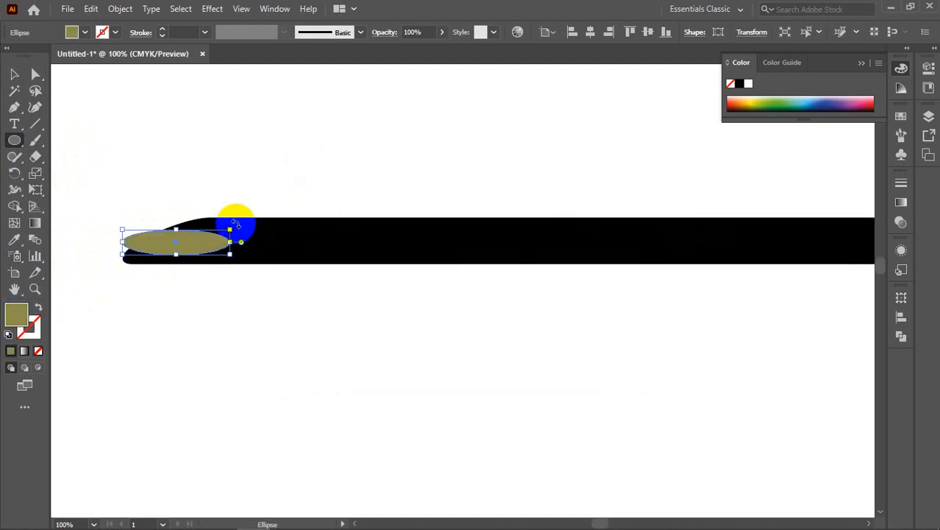
Rotate the olive ellipse to the slant of the line's left end and move it exactly onto that end
mouse_move(235, 223)
left_mouse_down()
mouse_move(226, 194)
mouse_move(223, 206)
mouse_move(176, 229)
left_mouse_up()
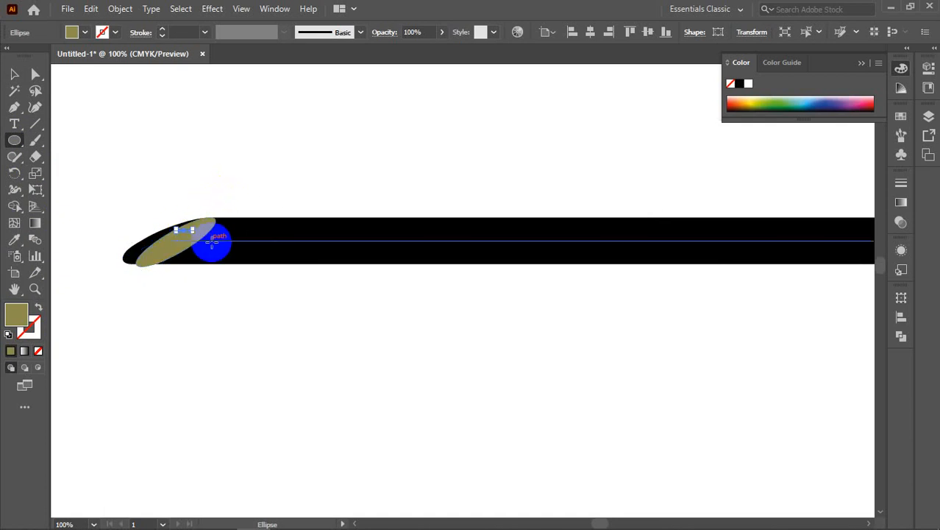
key("ctrl+z")
key("v")
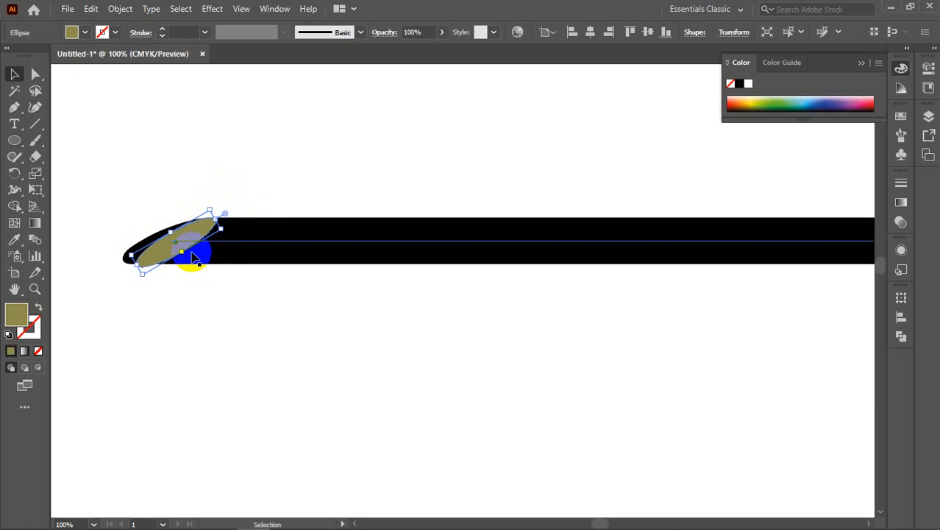
left_click_drag(185, 242, 174, 236)
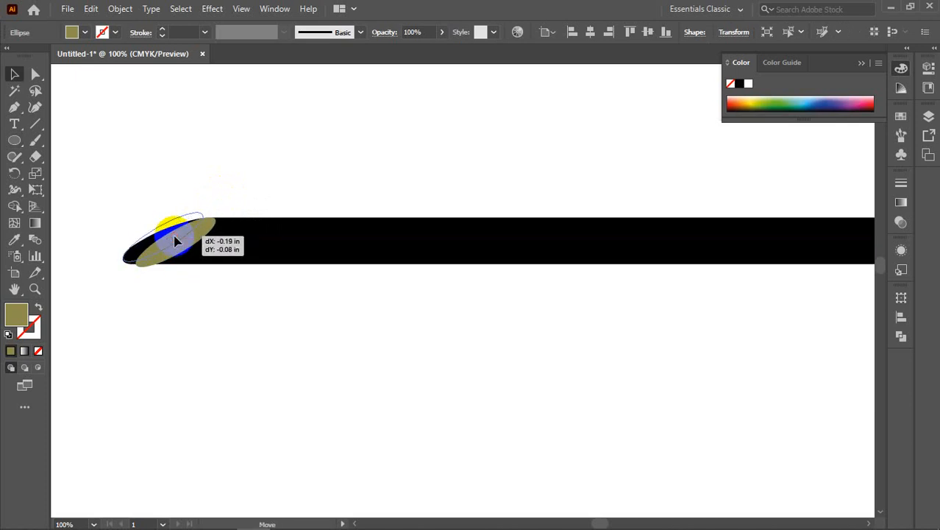
mouse_move(197, 201)
left_mouse_down()
mouse_move(215, 227)
mouse_move(173, 249)
mouse_move(158, 246)
left_mouse_up()
scroll(151, 251, "up", 2)
scroll(158, 243, "down", 3)
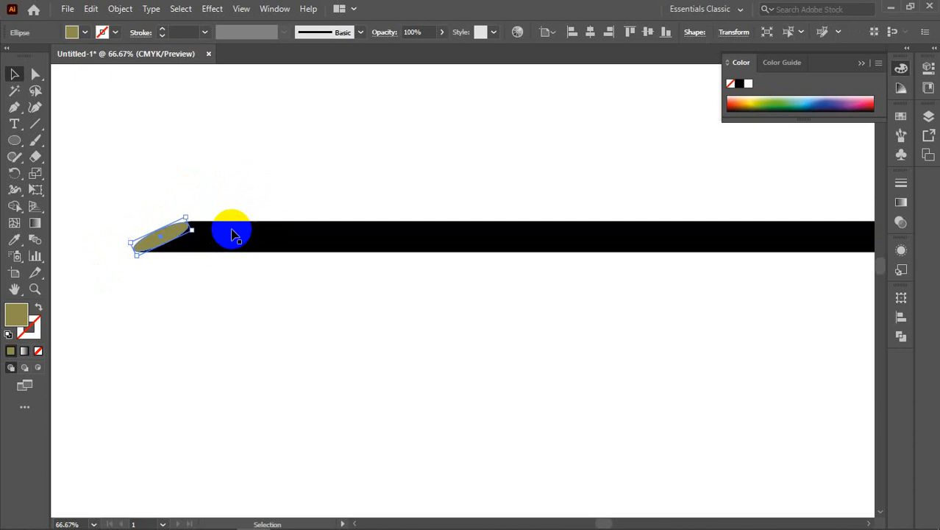
left_click(162, 298)
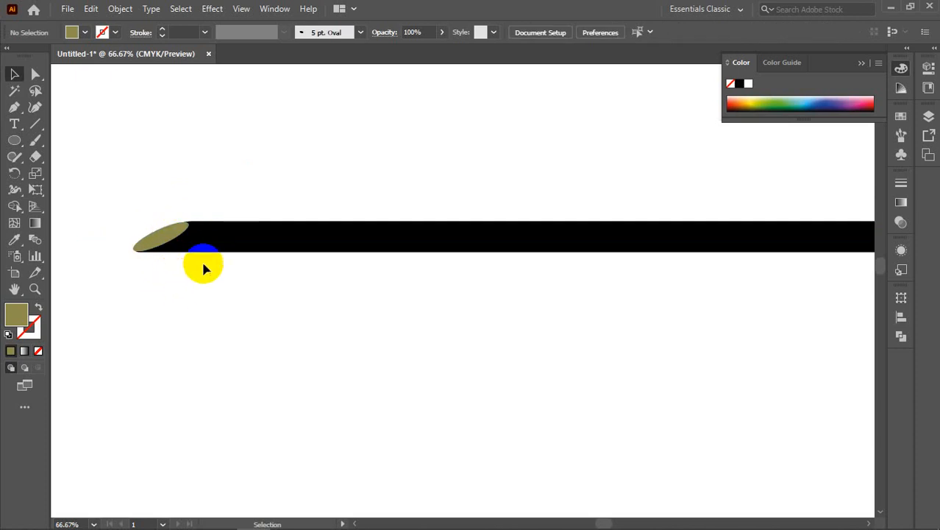
Place a copy of the slanted ellipse on the line's right end and fit the other one back onto its left end
left_click_drag(175, 231, 166, 179)
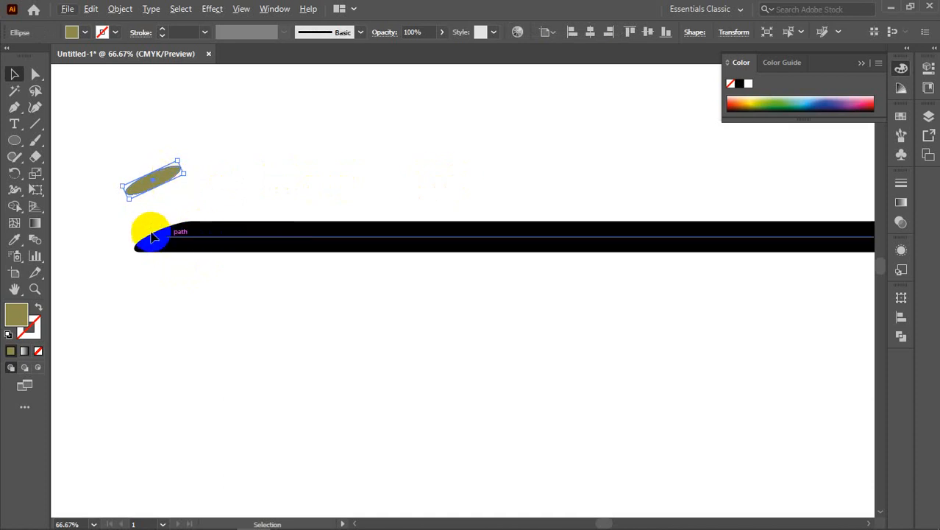
scroll(160, 179, "down", 1)
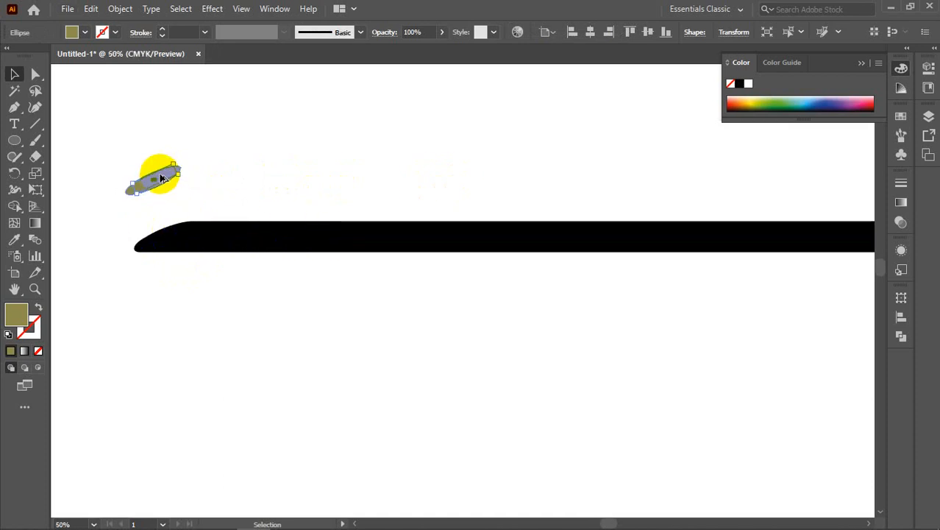
left_click_drag(123, 212, 51, 228)
left_click_drag(94, 195, 102, 232)
left_click(303, 184)
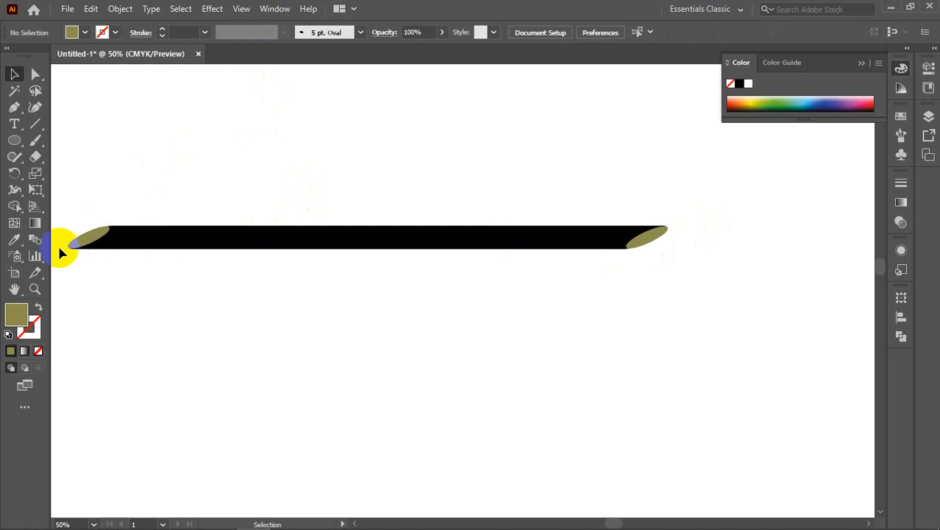
Change the line's brush definition to 5 pt. Flat
scroll(58, 254, "up", 2)
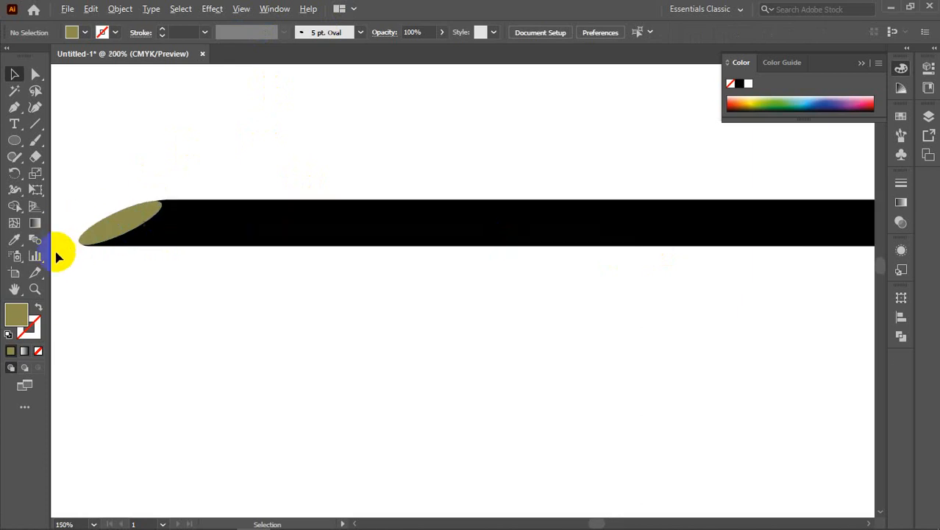
scroll(58, 254, "up", 2)
scroll(209, 238, "down", 5)
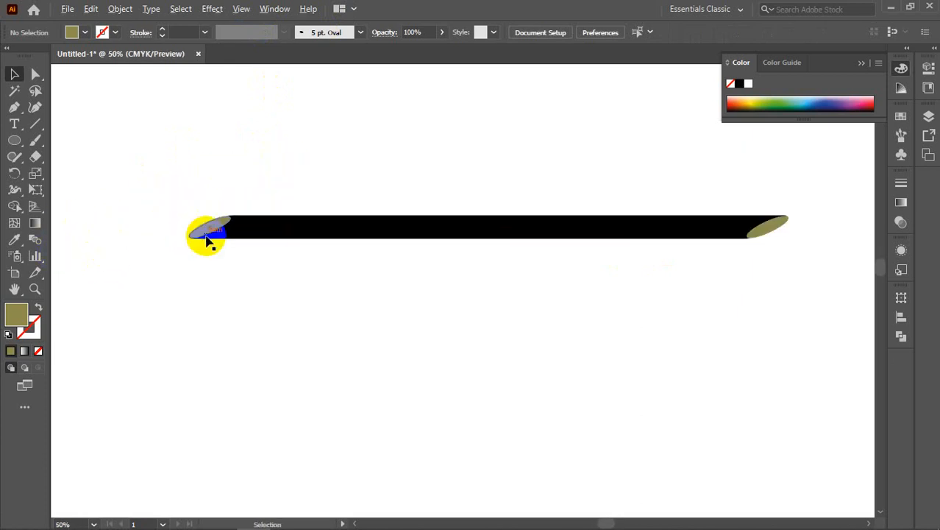
scroll(209, 238, "down", 1)
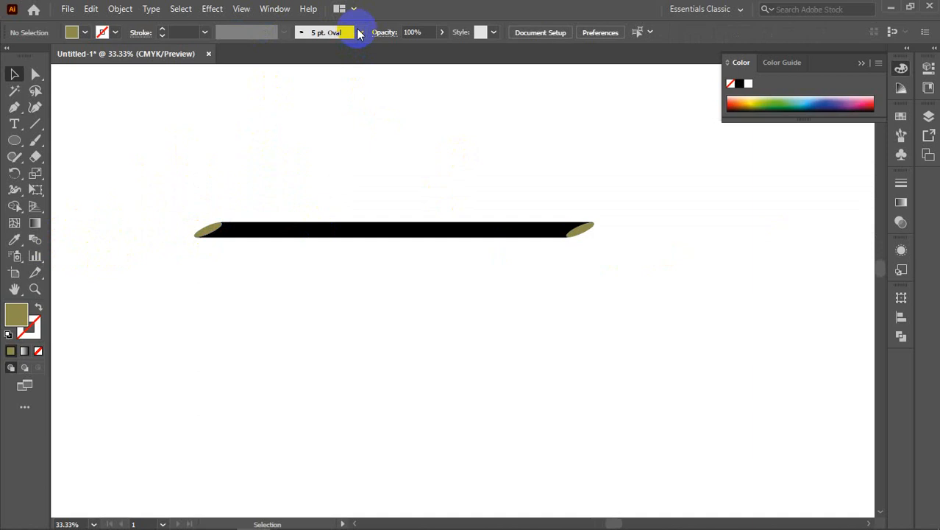
left_click(359, 33)
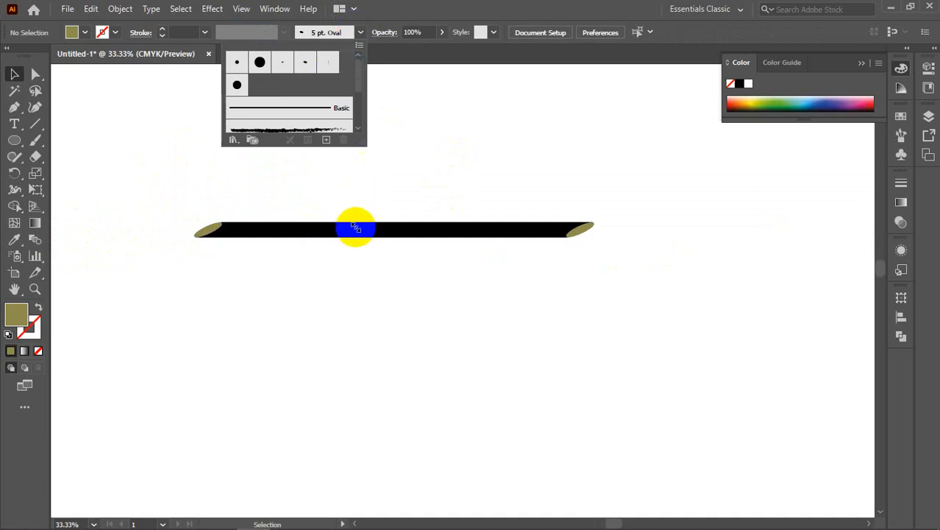
left_click(171, 361)
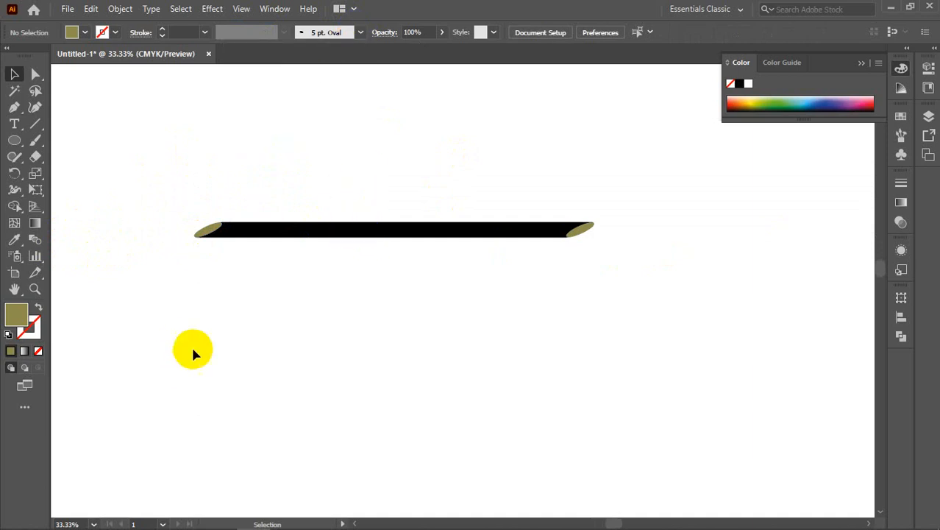
left_click(296, 236)
left_click(360, 32)
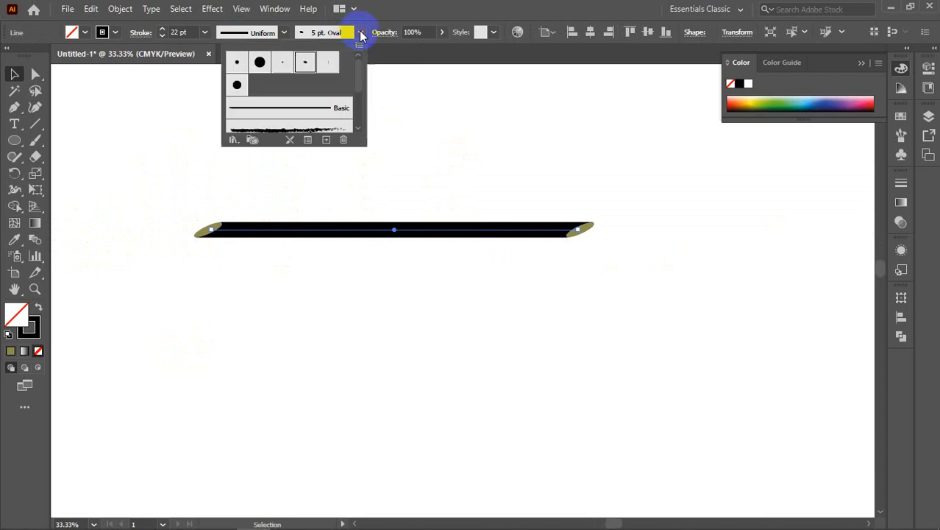
left_click(328, 64)
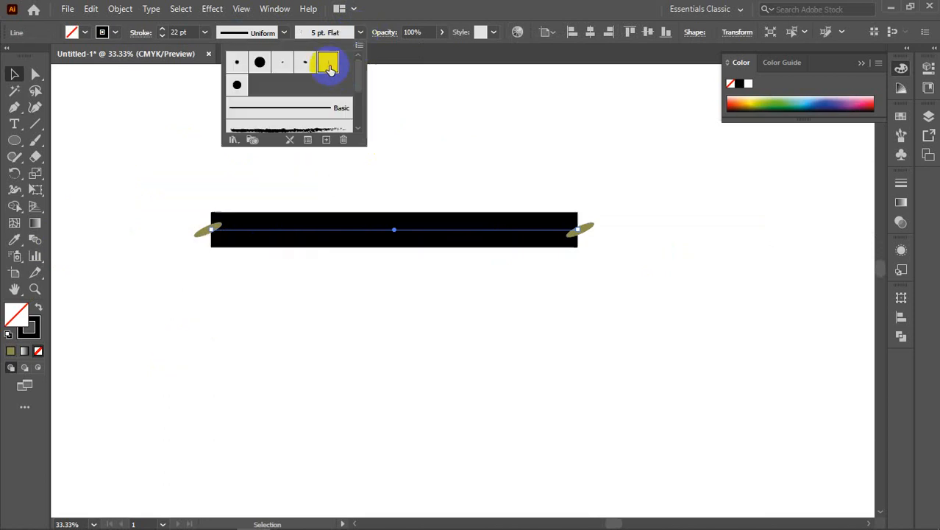
left_click(246, 298)
Draw a narrow upright rectangle along the line's squared left end, spanning the full stroke height
scroll(189, 228, "up", 3)
scroll(188, 232, "up", 4)
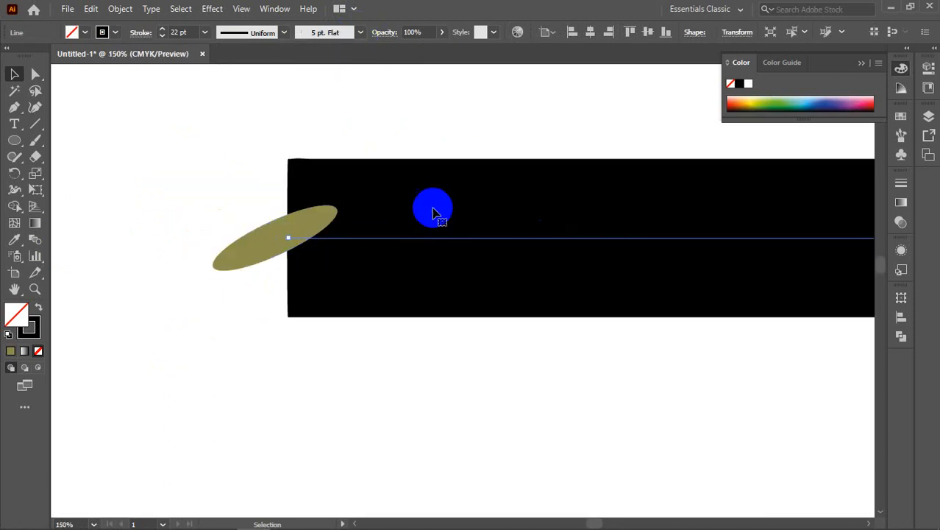
scroll(445, 202, "down", 7)
left_click_drag(425, 208, 243, 236)
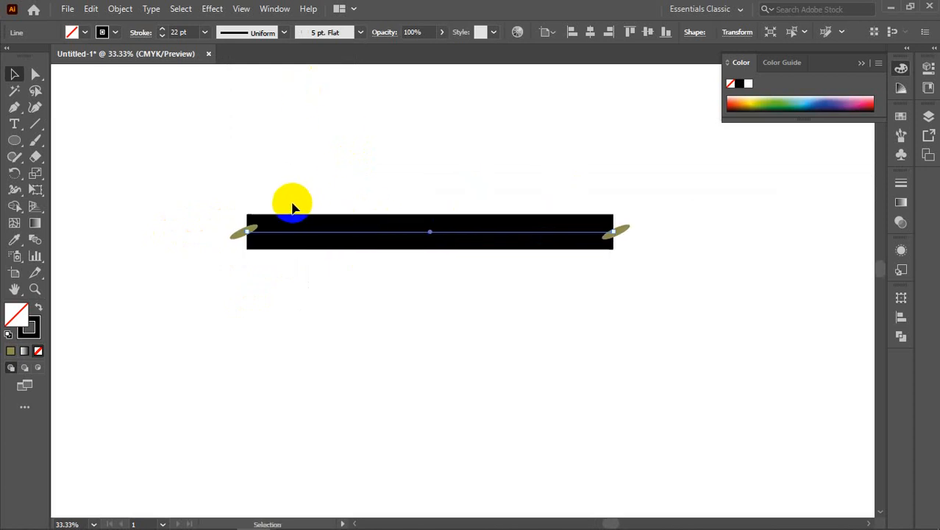
scroll(247, 238, "up", 2)
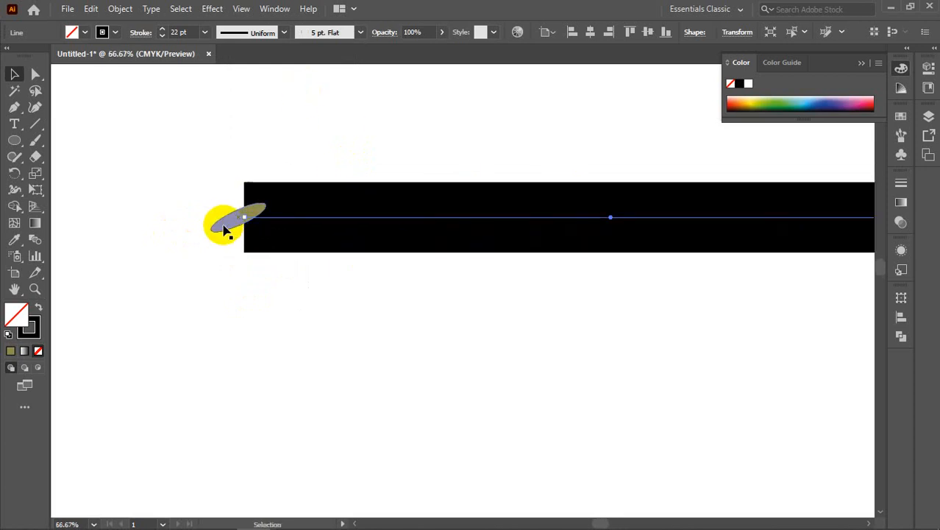
left_click(14, 140)
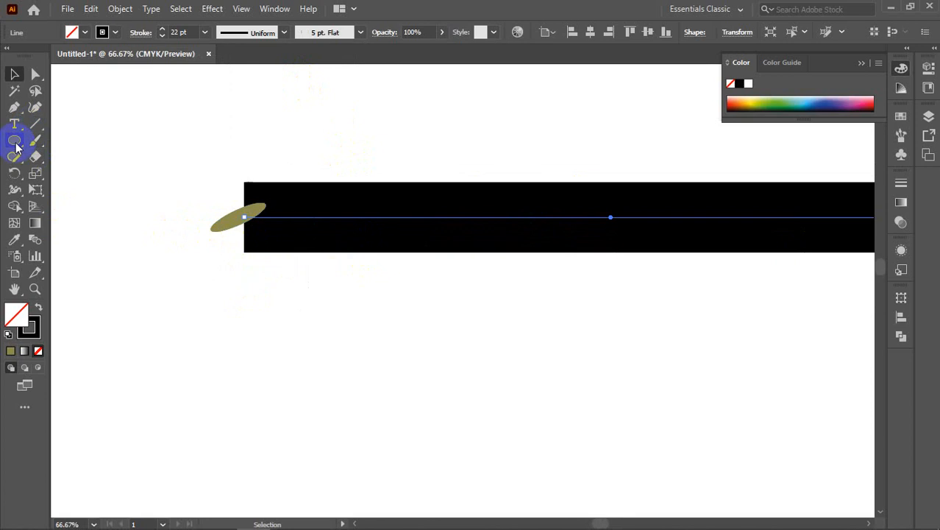
left_click(70, 140)
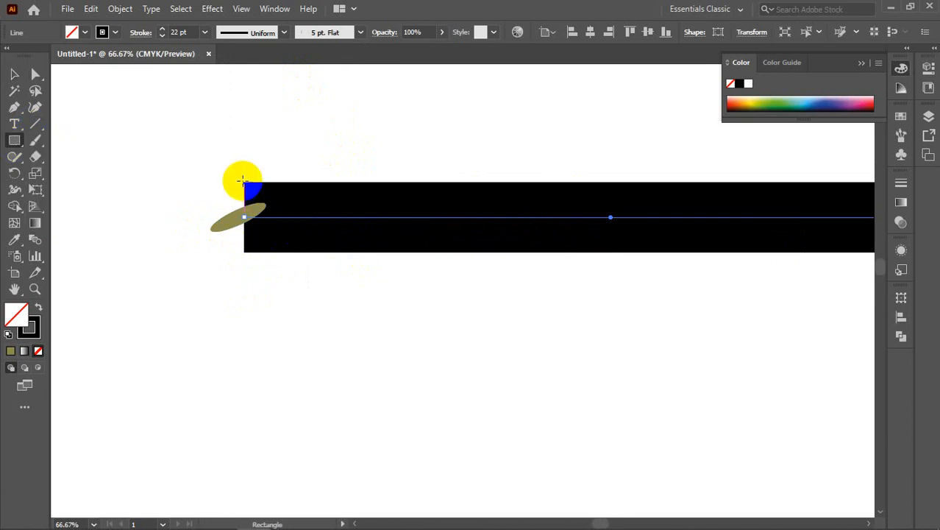
left_click_drag(245, 183, 248, 255)
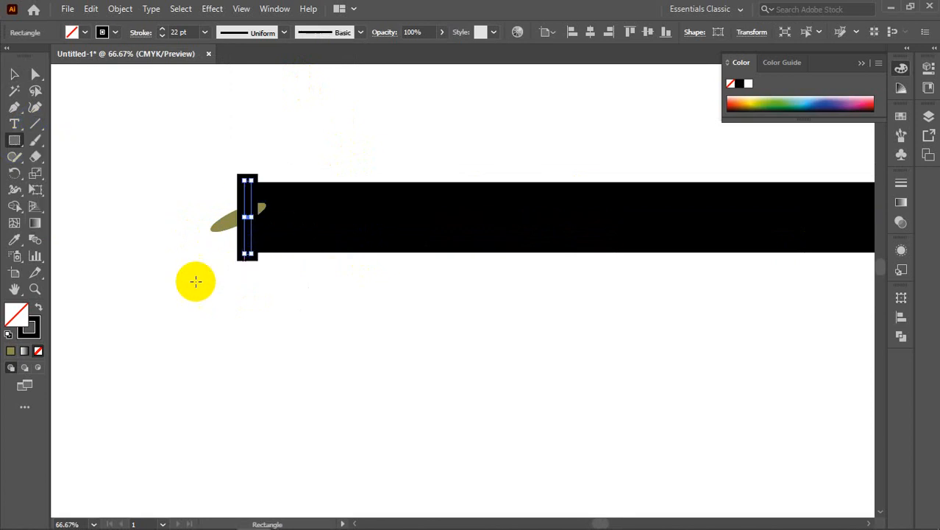
Swap the rectangle's stroke and fill, and set its fill colour to a medium blue
left_click(38, 308)
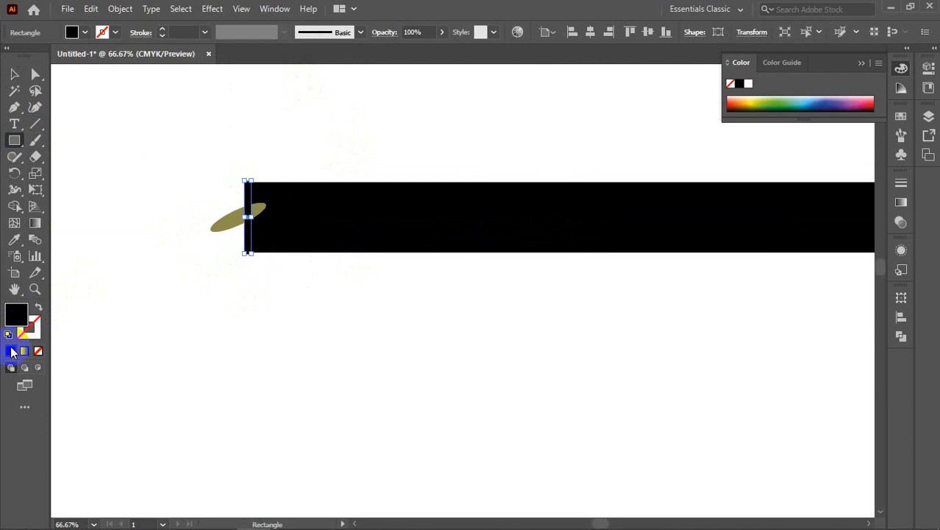
double_click(17, 318)
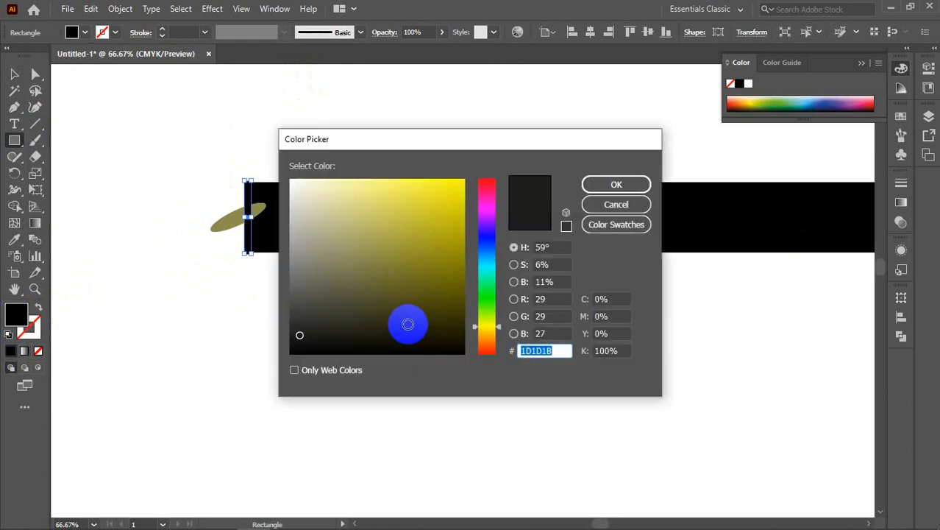
left_click(408, 324)
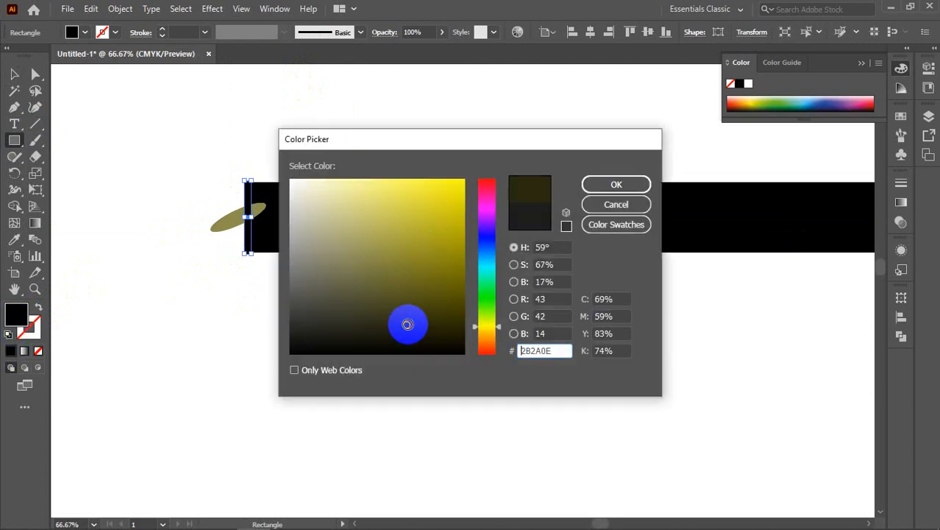
left_click(486, 247)
left_click(381, 234)
left_click(616, 184)
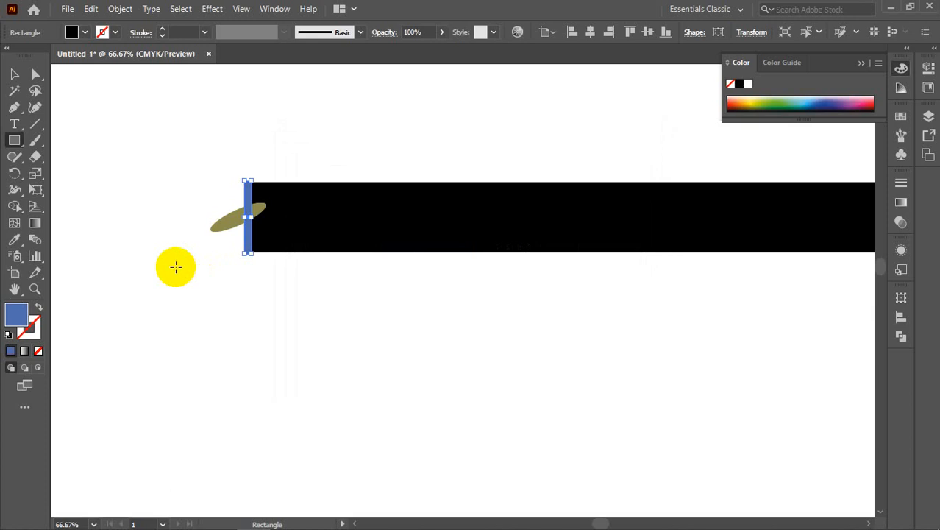
Delete the olive ellipse at the line's left end
scroll(226, 217, "up", 3)
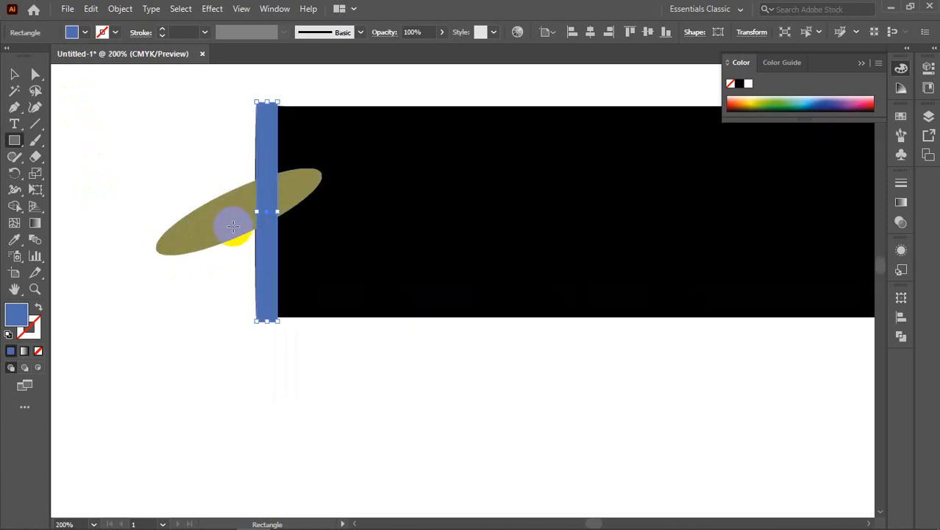
key("v")
left_click(227, 237)
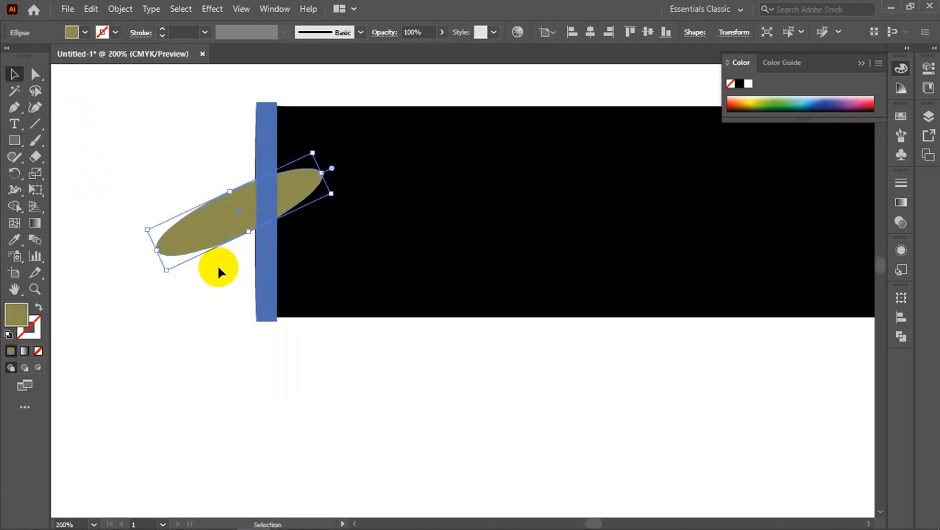
key("Delete")
scroll(238, 258, "down", 3)
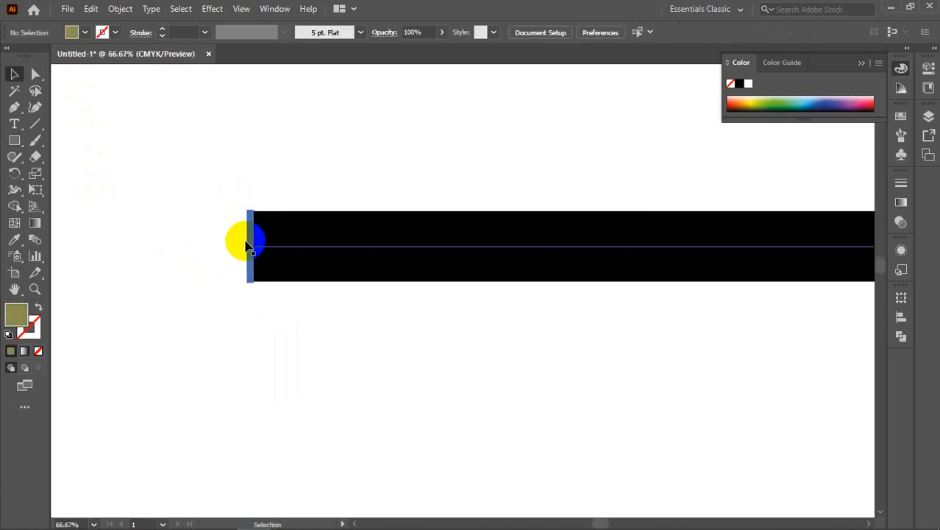
Move the blue rectangle horizontally along the line from its left end to near the middle
left_click_drag(251, 244, 546, 248)
scroll(345, 320, "down", 2)
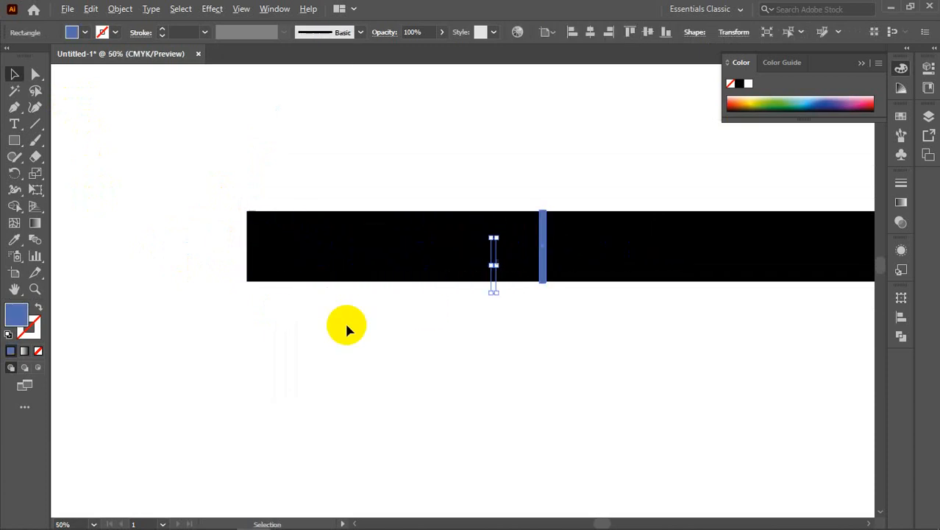
scroll(444, 305, "up", 1)
scroll(443, 309, "up", 2)
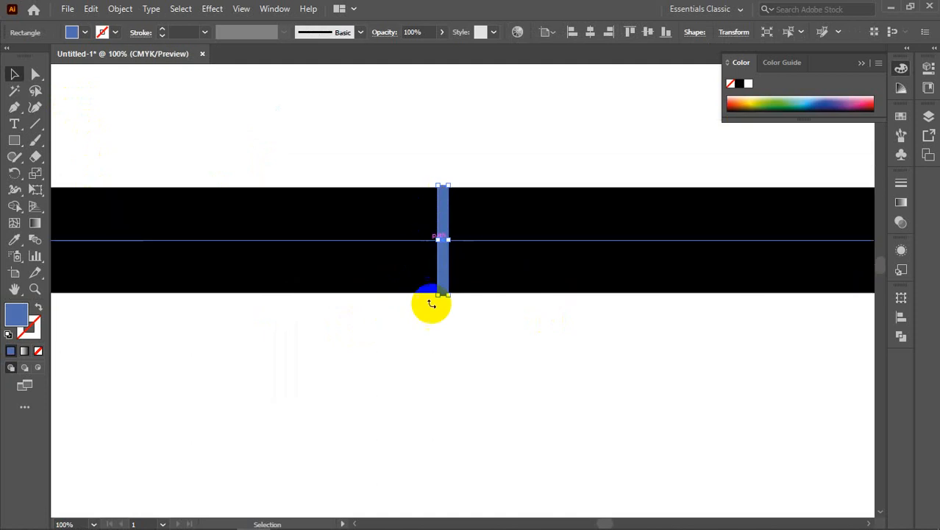
scroll(430, 308, "down", 1)
Apply the Touch Calligraphic brush to the black horizontal line
left_click(361, 271)
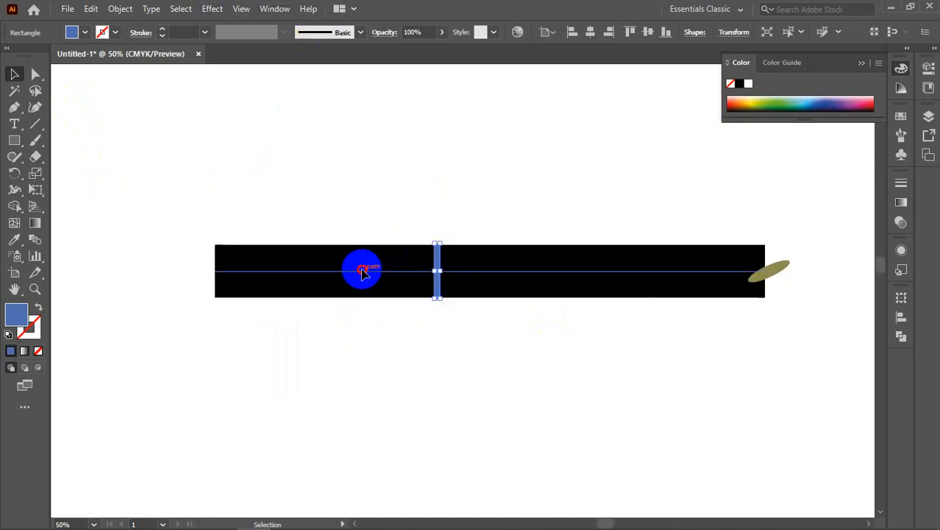
left_click(361, 32)
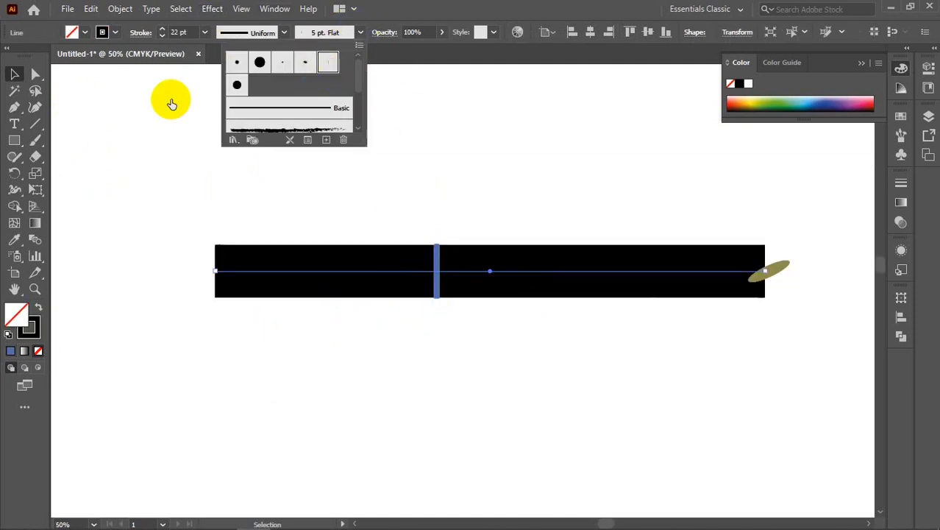
left_click(238, 85)
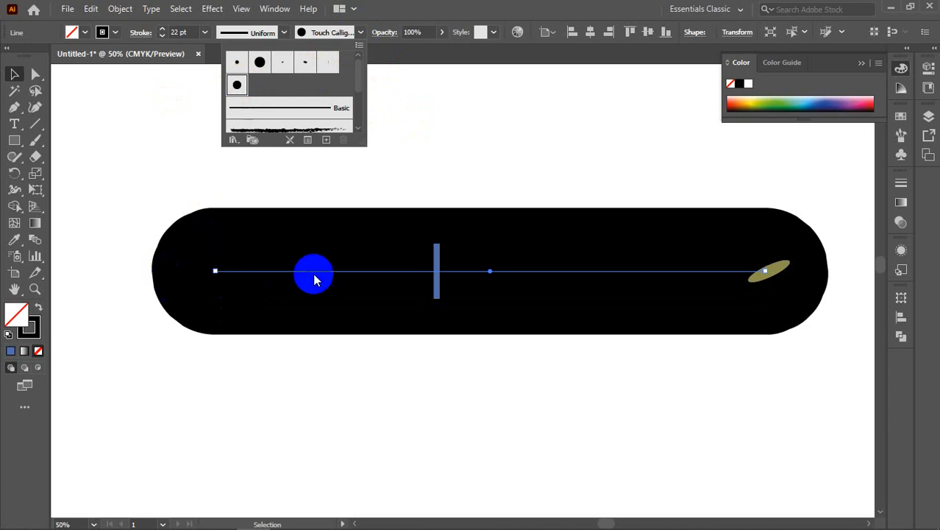
Delete the blue rectangle in the middle of the line and the olive ellipse at its far end
left_click(441, 285)
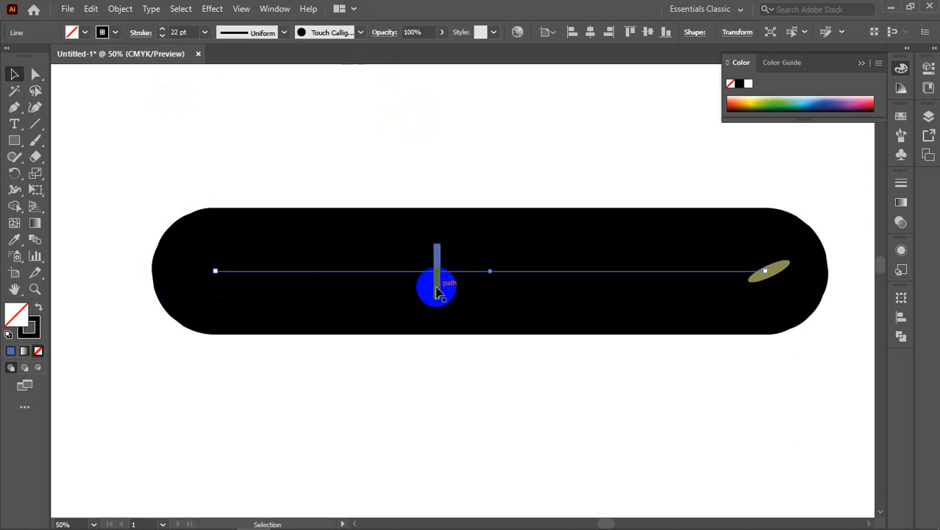
left_click(438, 286)
left_click(258, 393)
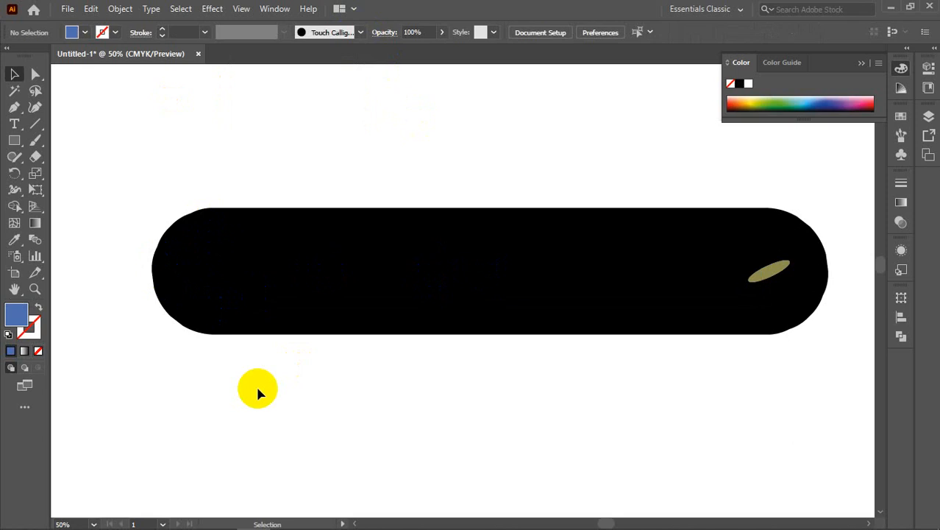
left_click(783, 272)
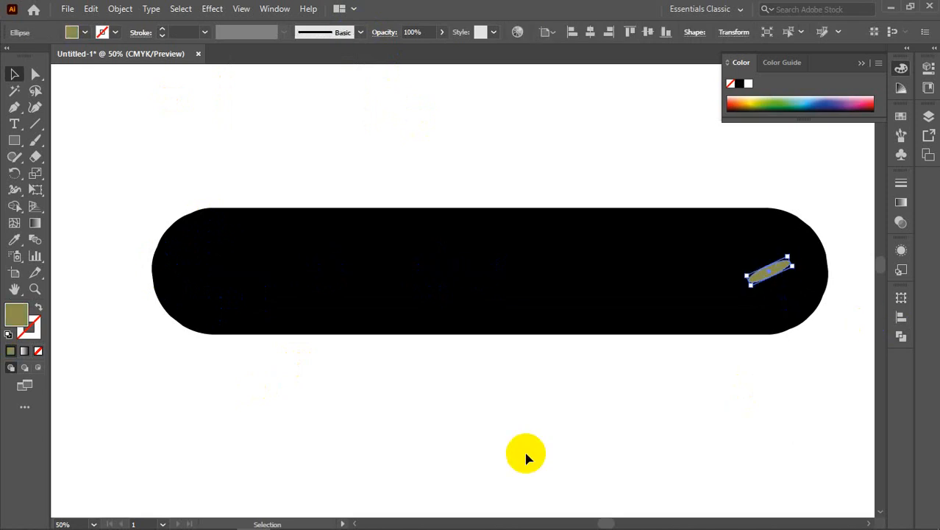
key("Delete")
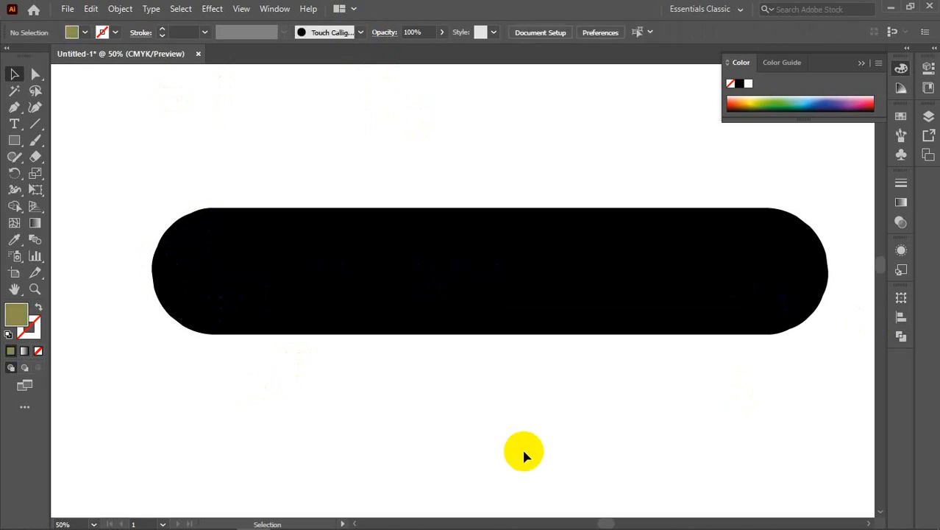
Browse the brush definitions and apply the 5 pt. Round brush to the black line
left_click(360, 32)
scroll(275, 116, "down", 3)
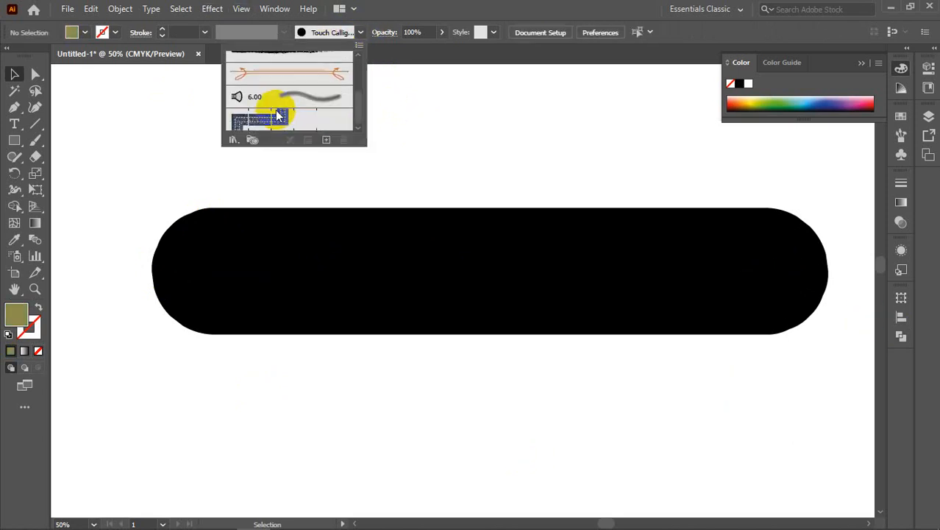
scroll(280, 116, "up", 3)
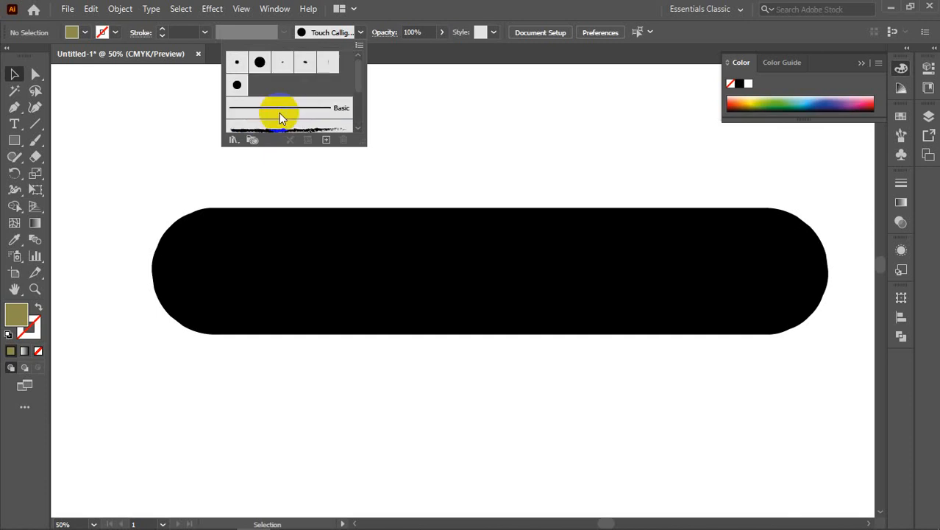
left_click(237, 63)
left_click(483, 7)
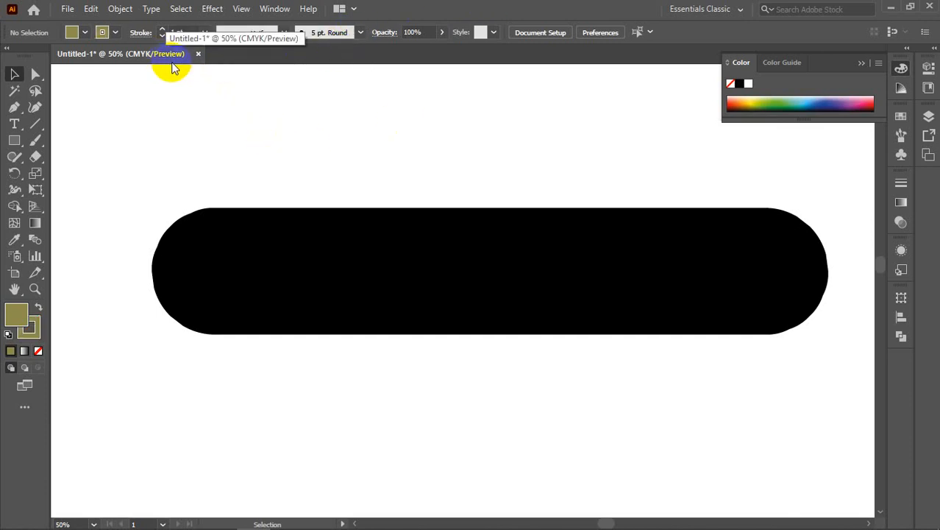
left_click(320, 268)
left_click(360, 31)
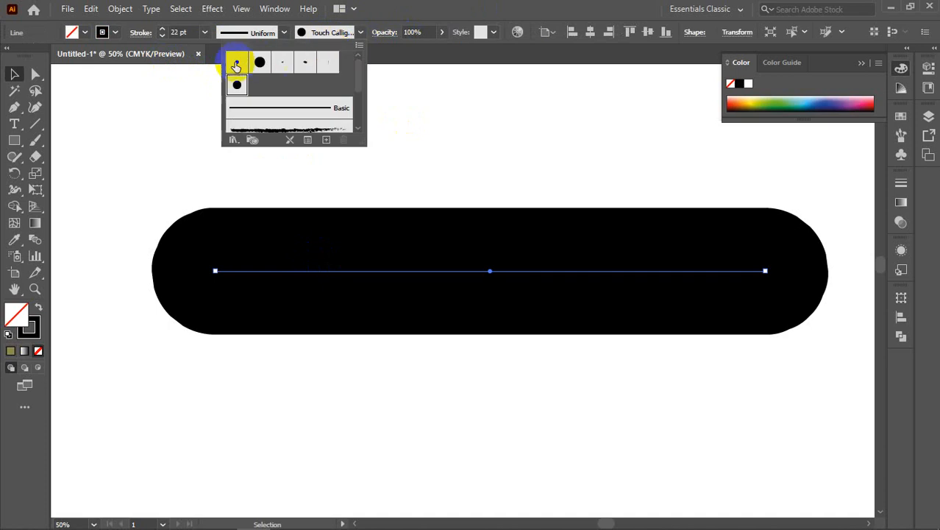
left_click(236, 65)
left_click(125, 152)
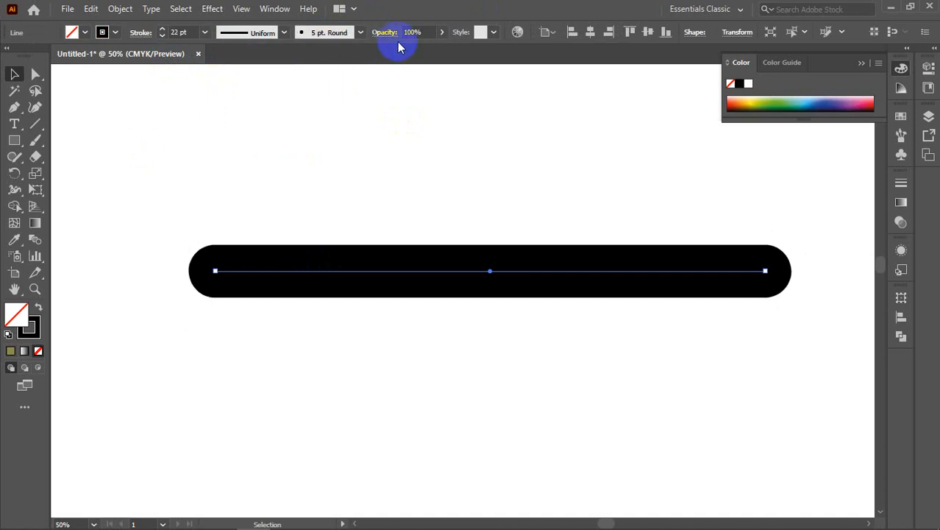
Set the line's brush definition back to Basic
left_click(360, 32)
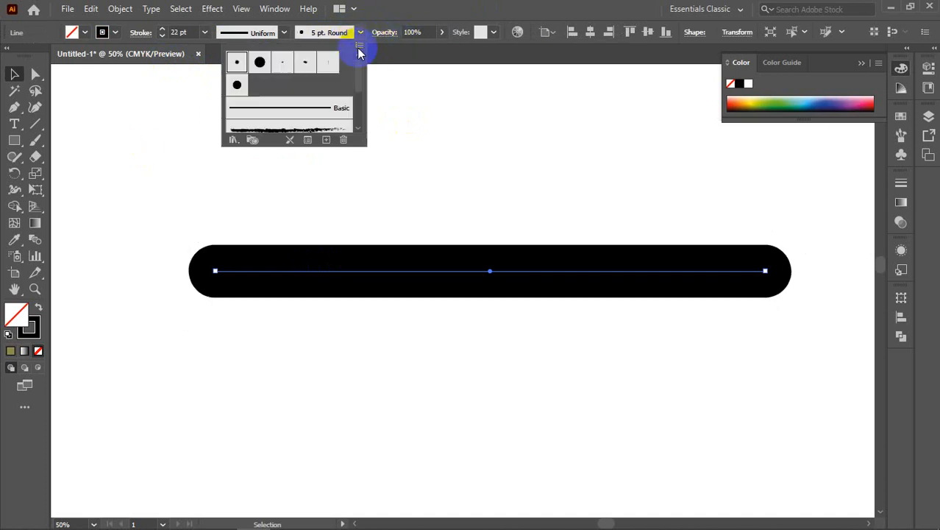
left_click(315, 106)
left_click(303, 184)
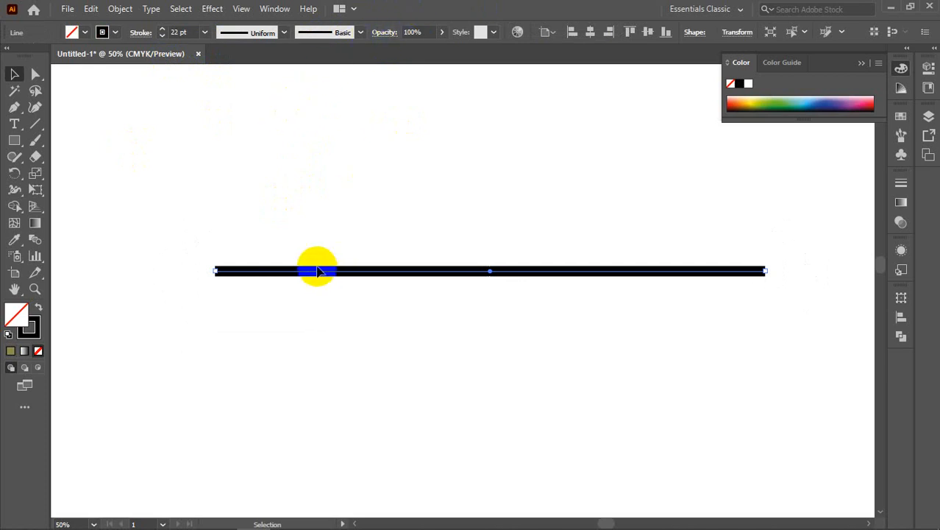
Lower the line's opacity to 0% and restore it to 100%
left_click(441, 32)
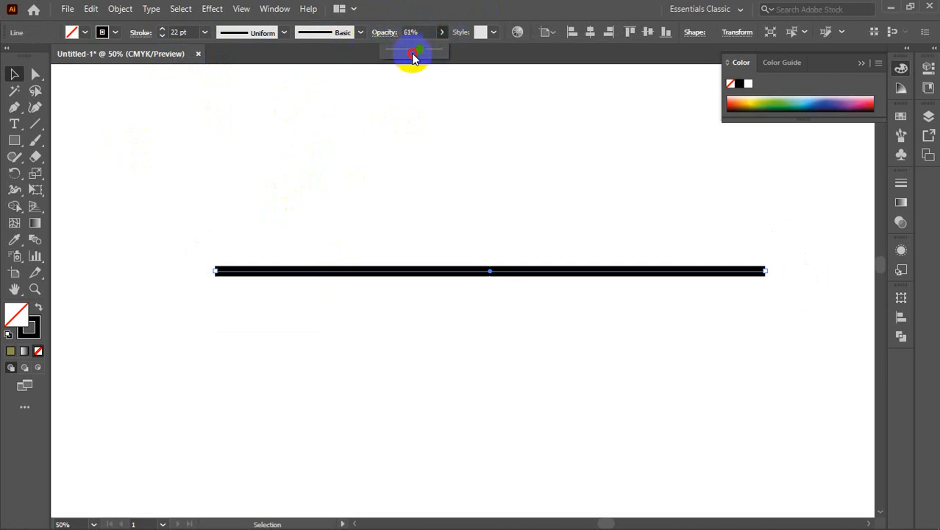
left_click_drag(414, 57, 389, 51)
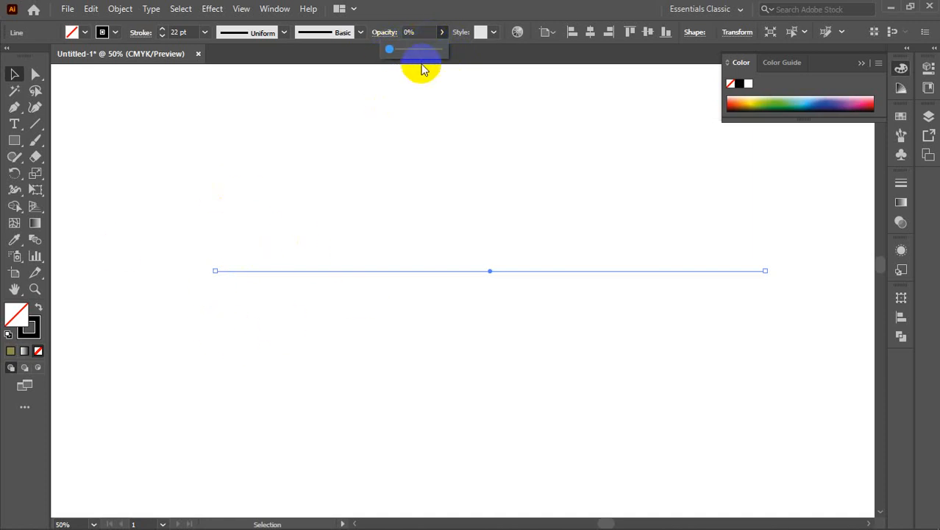
left_click_drag(390, 51, 441, 50)
left_click(521, 55)
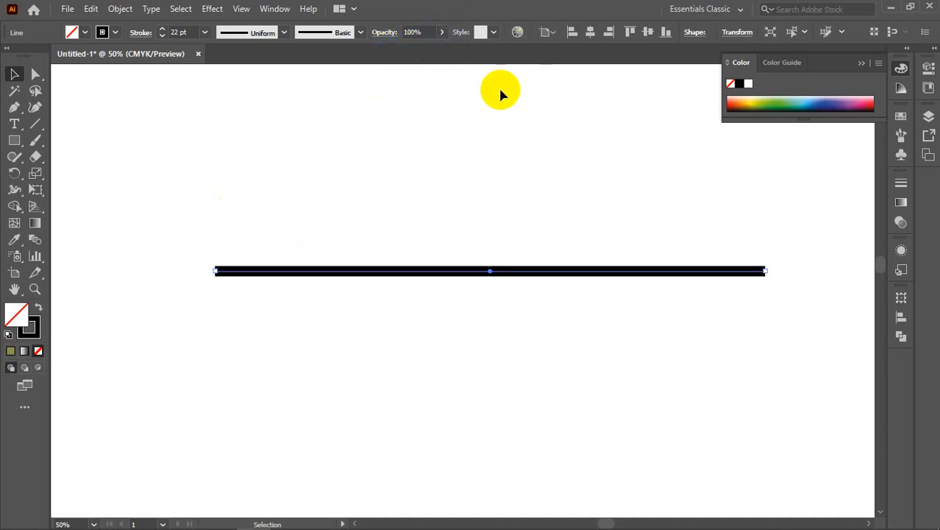
Try several graphic styles on the line, including Foliage_GS and Dusk, and finish with the grey gradient style
left_click(494, 33)
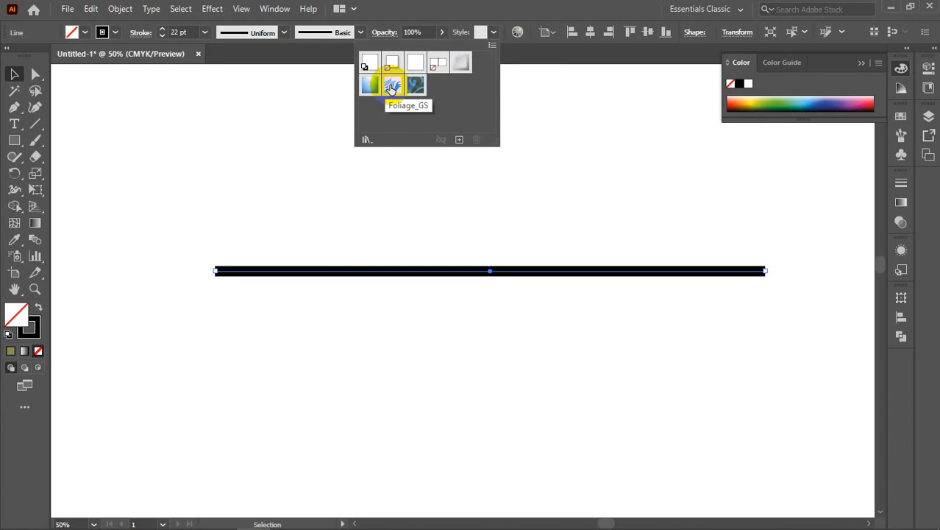
left_click(415, 86)
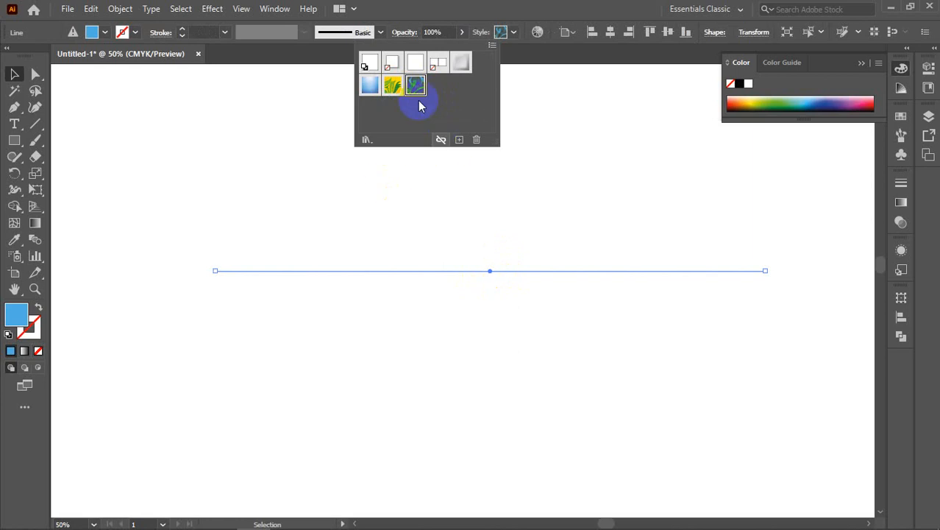
left_click(392, 86)
left_click(369, 86)
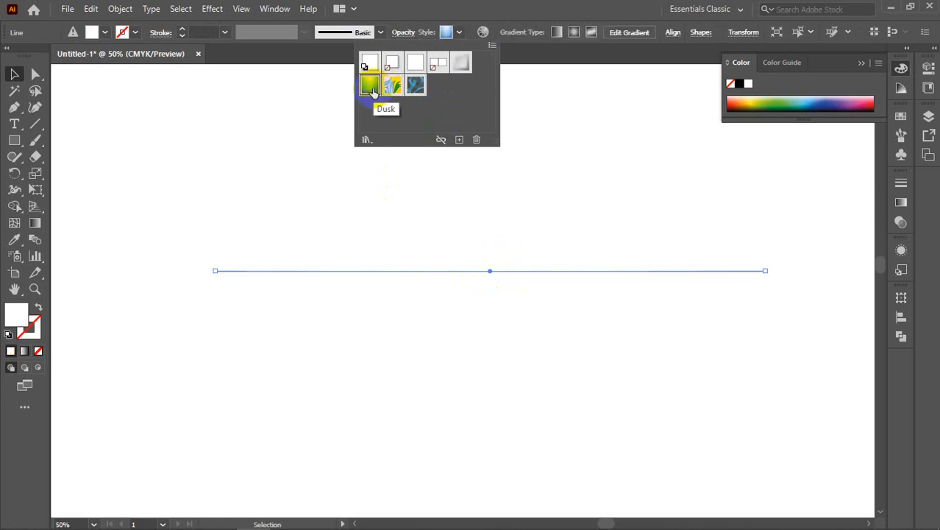
left_click(463, 67)
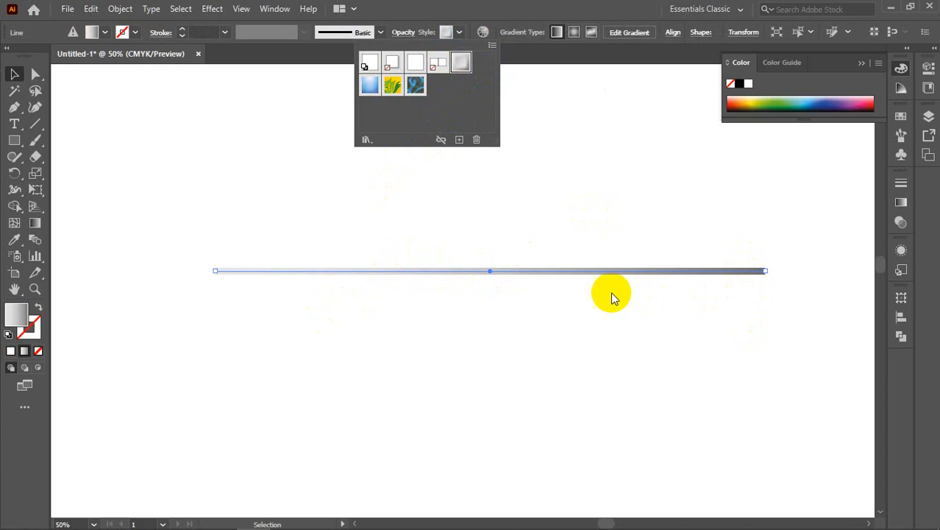
left_click(484, 3)
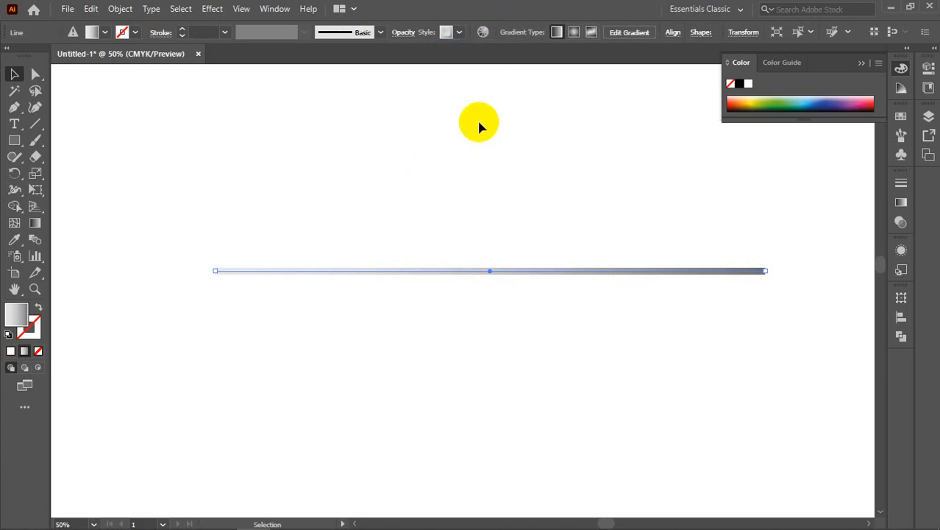
Examine the gradient line's current colours in the Recolor Artwork dialog, and cancel it
left_click(483, 34)
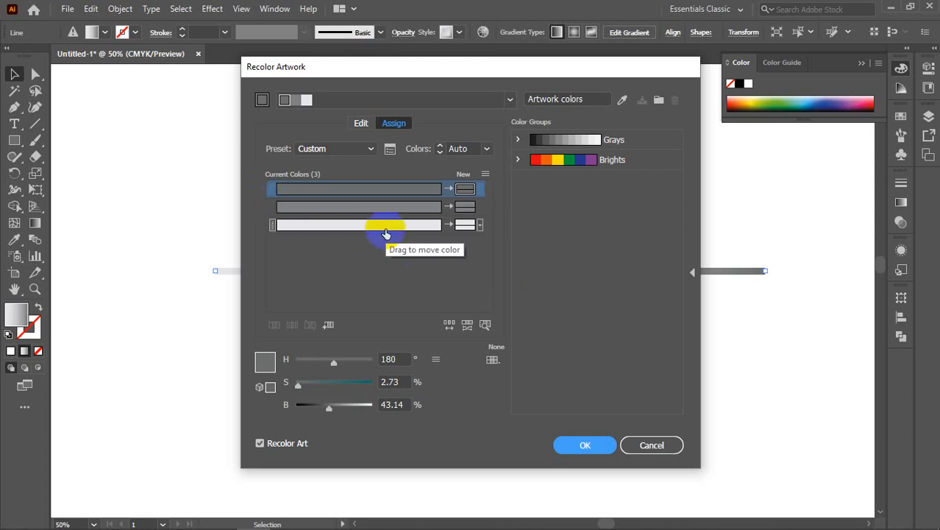
left_click(671, 447)
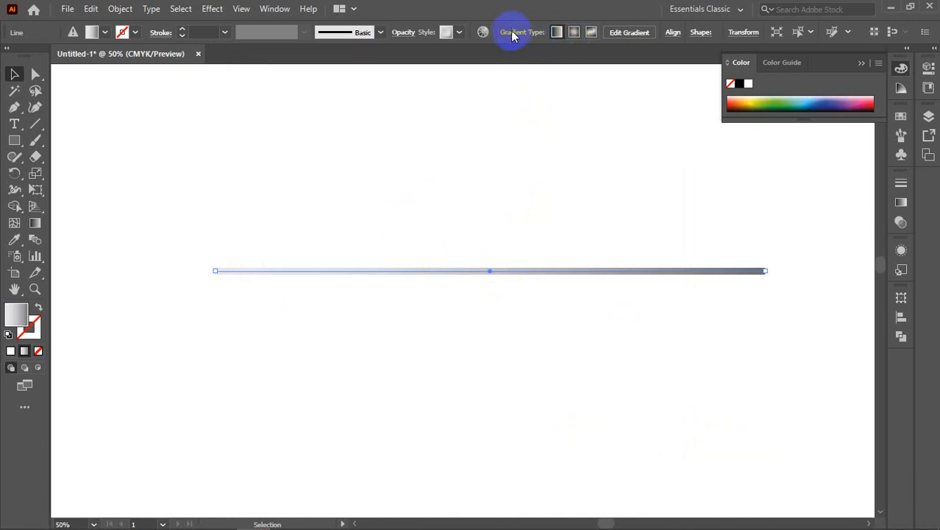
Reset the line to the default graphic style and set its stroke weight to 4 pt
left_click(459, 32)
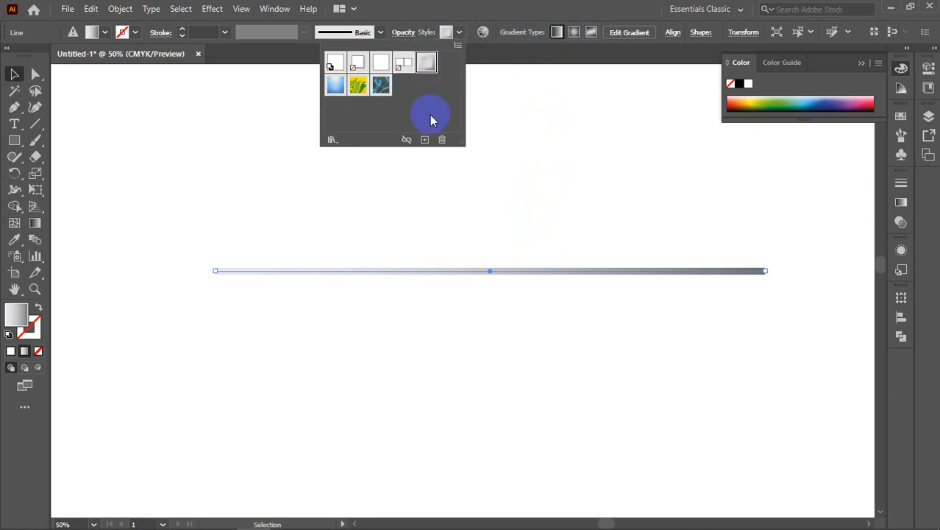
left_click(337, 63)
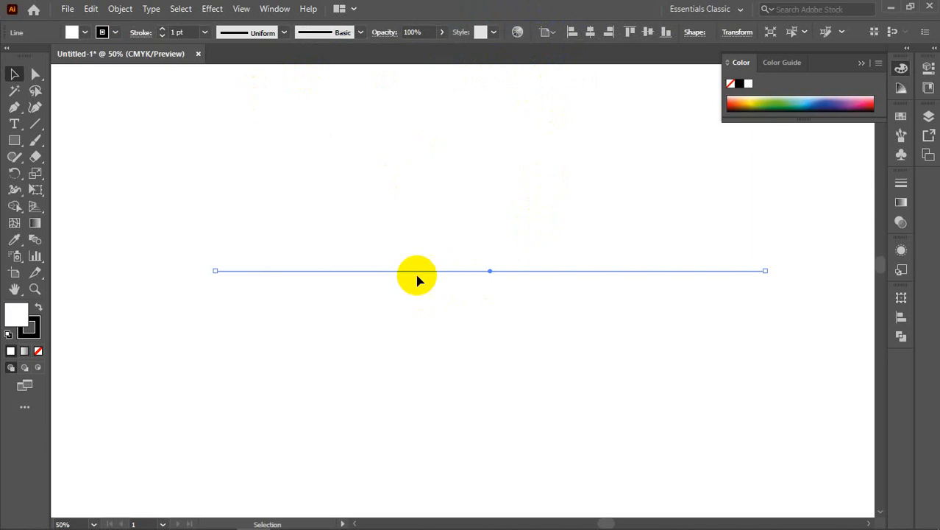
left_click(176, 29)
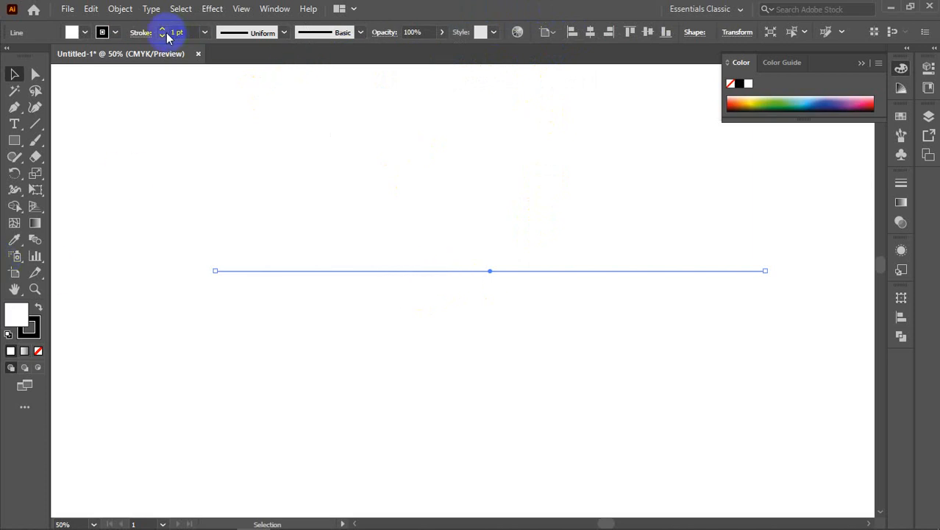
left_click(163, 30)
left_click(163, 30)
left_click(163, 31)
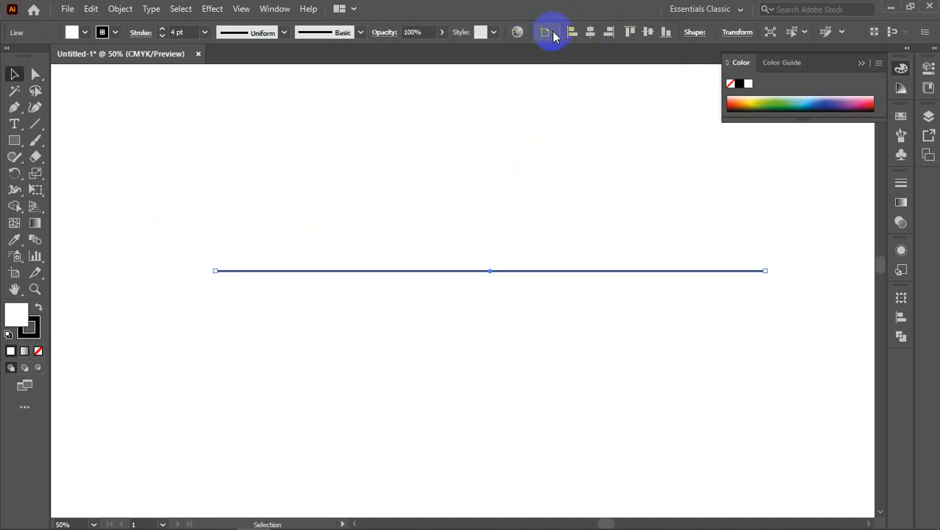
Show the whole artboard and check which reference the line's alignment options use
scroll(315, 248, "down", 6)
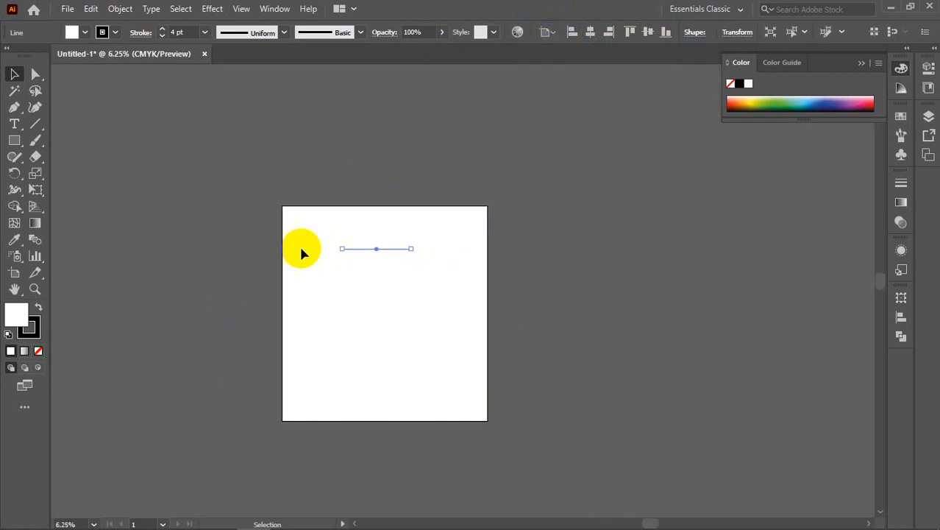
left_click(552, 36)
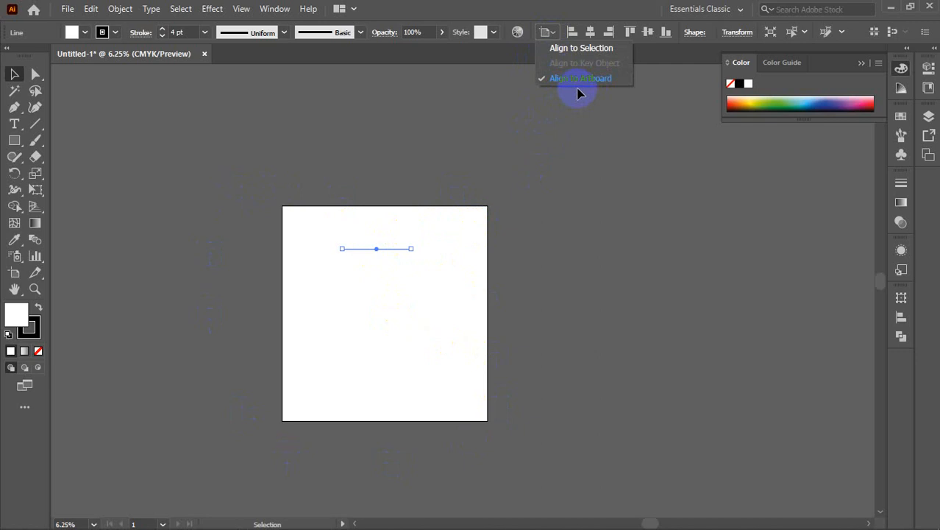
left_click(591, 34)
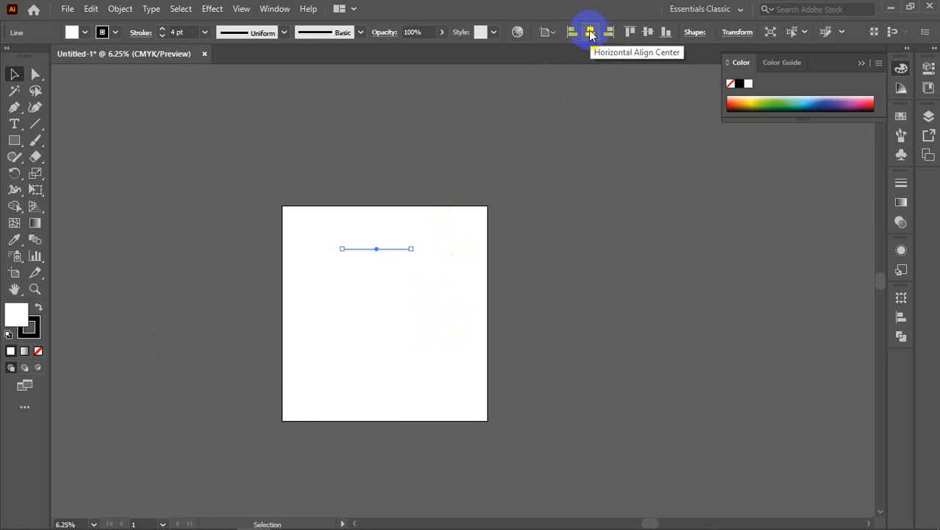
key("x")
scroll(405, 254, "up", 1)
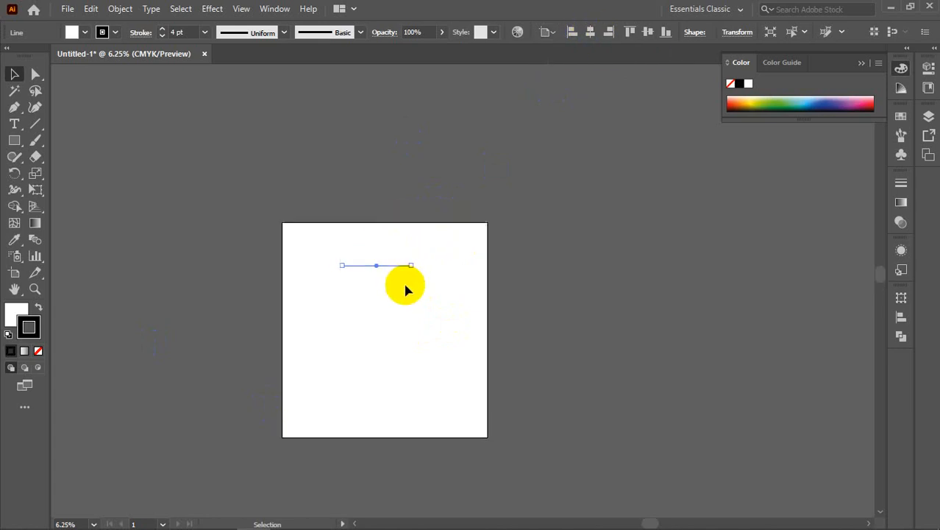
scroll(404, 285, "up", 3)
key("super")
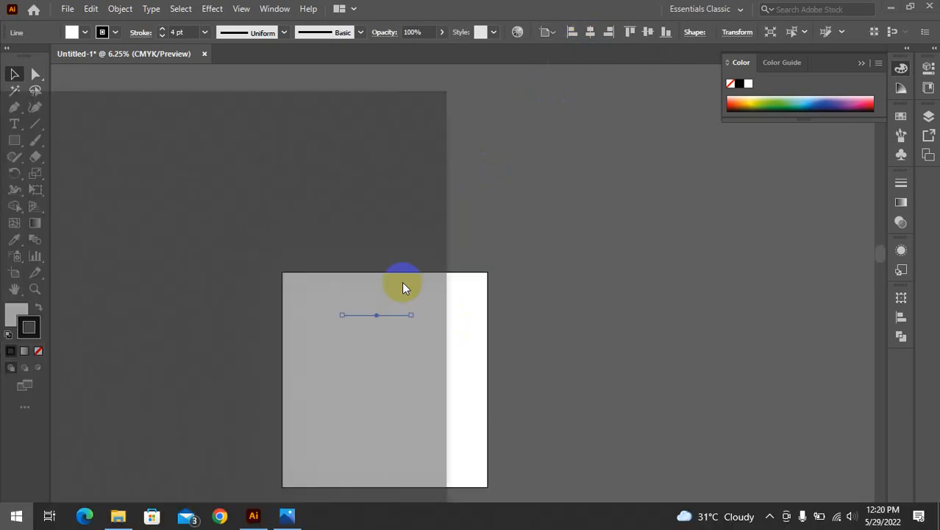
key("super")
scroll(385, 344, "up", 4)
left_click_drag(385, 312, 406, 218)
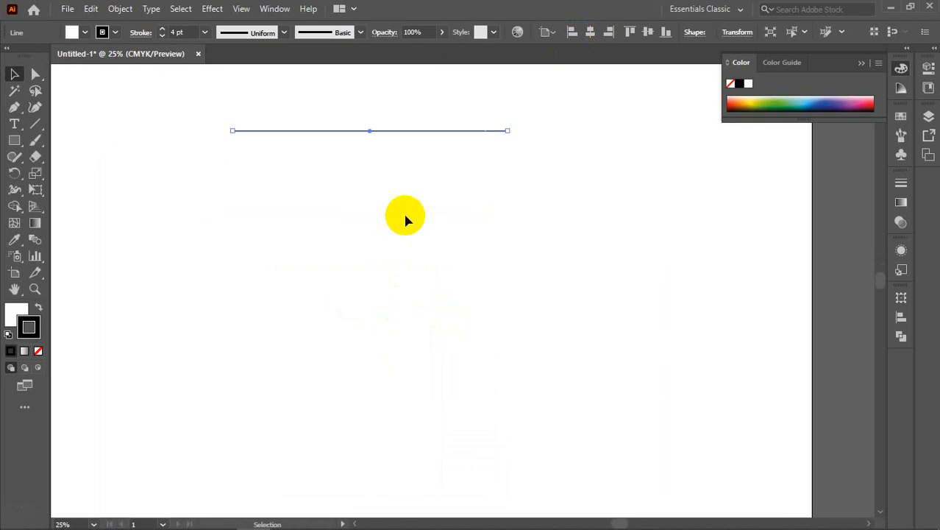
scroll(405, 218, "down", 2)
left_click_drag(400, 174, 405, 175)
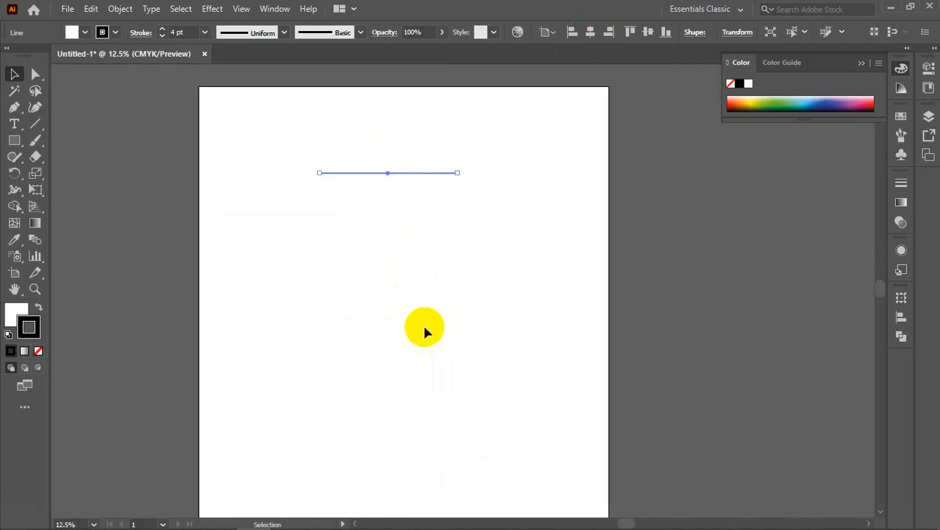
Try aligning the line to the artboard's left edge, horizontal centre and right edge, finishing at the right edge
left_click(574, 33)
left_click(590, 33)
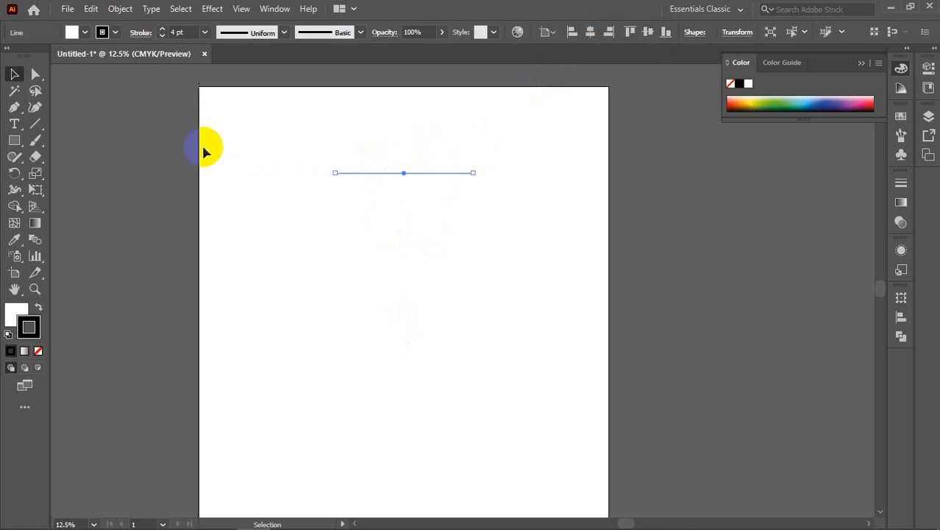
left_click(572, 33)
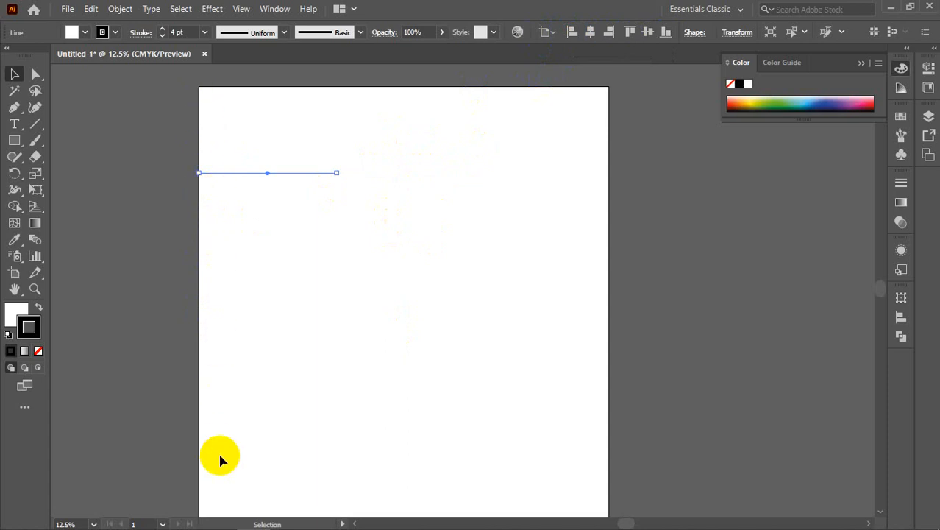
left_click(609, 33)
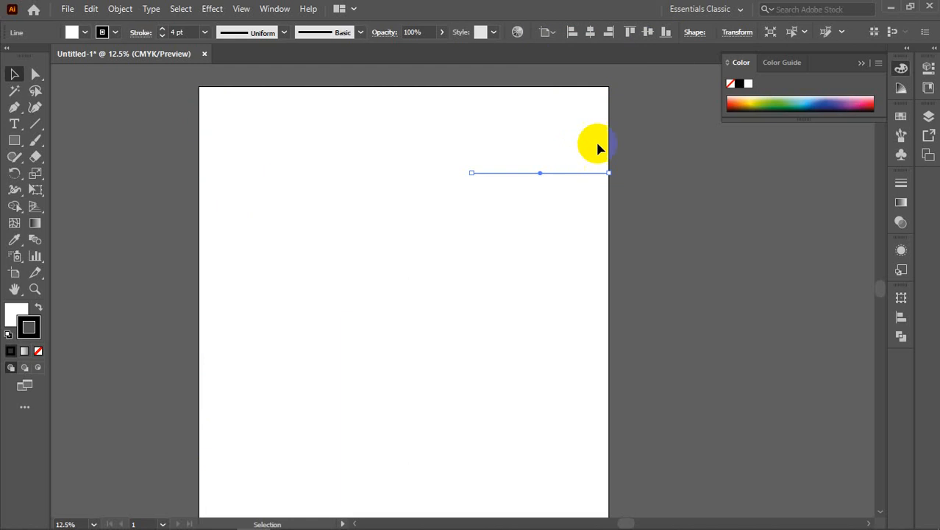
Align the line to the artboard's top edge, then its bottom edge, and finish at its vertical centre
left_click(631, 33)
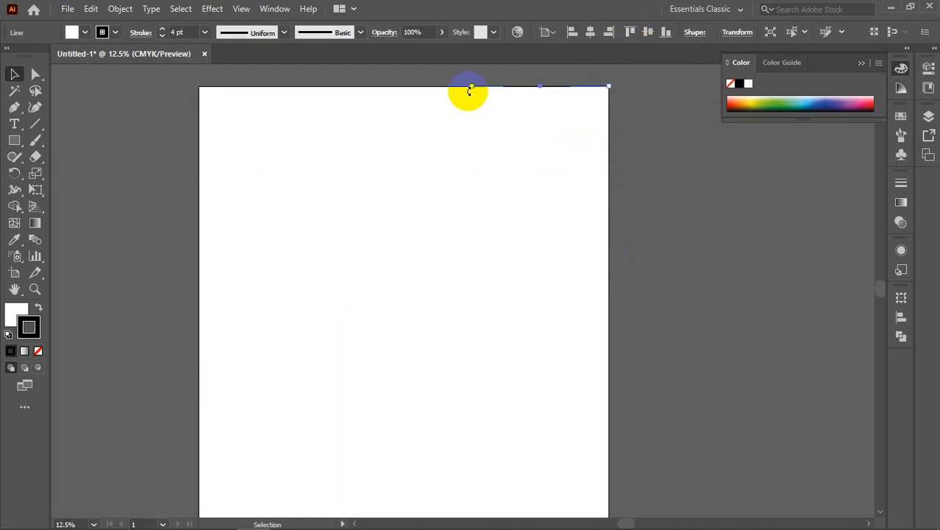
left_click(665, 32)
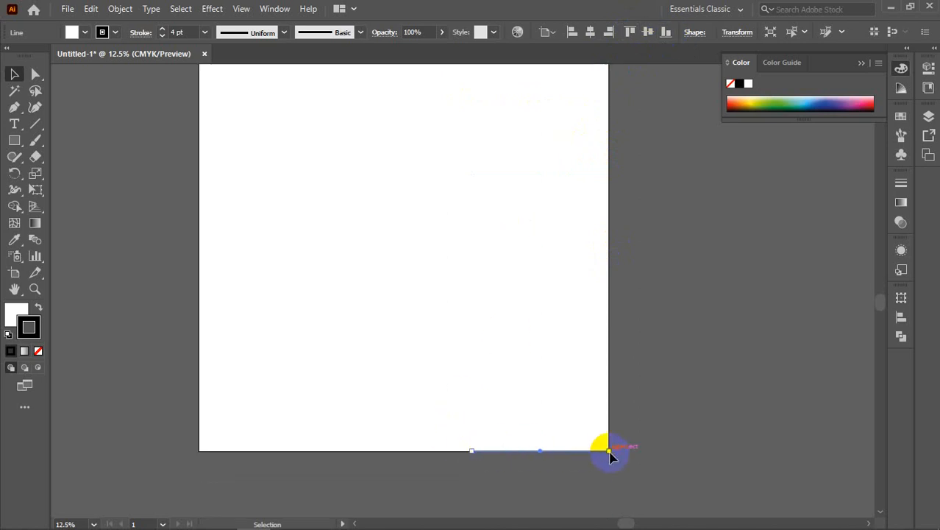
scroll(620, 349, "up", 1)
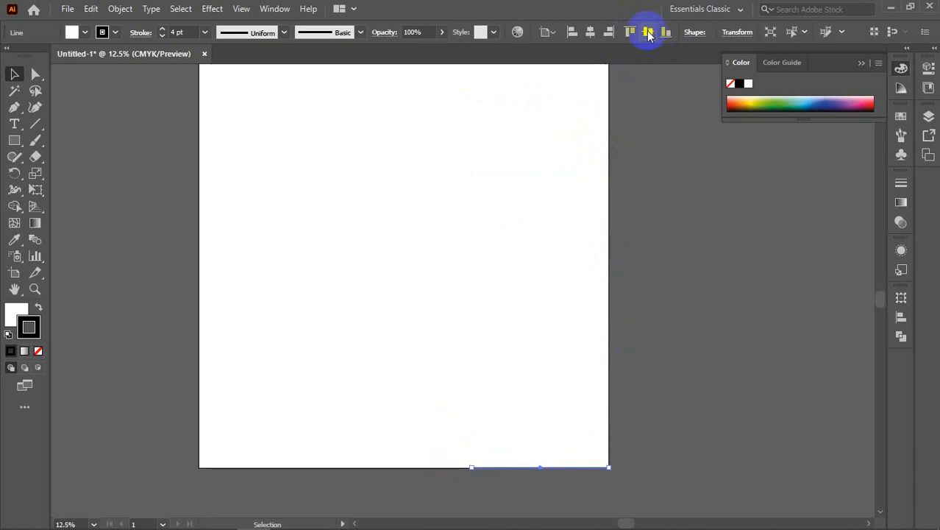
left_click(647, 33)
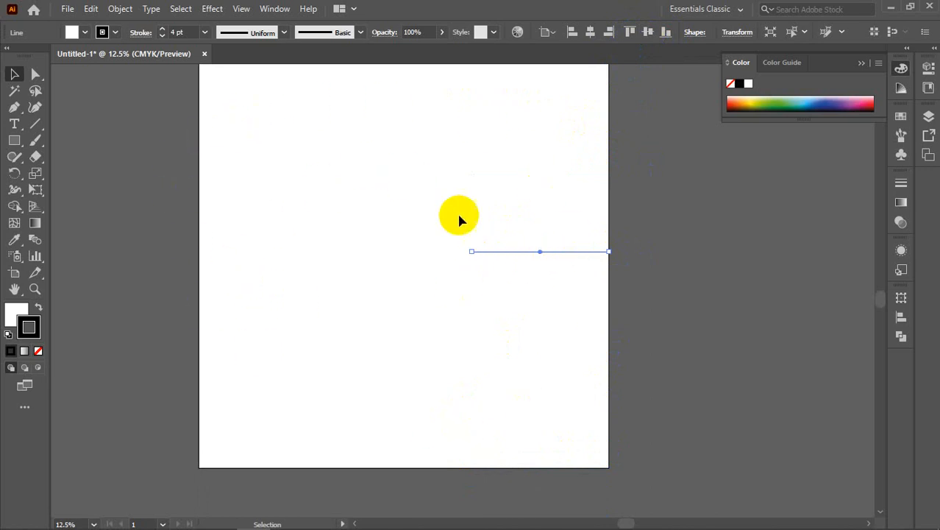
Keep Align to Artboard as the alignment reference and centre the line horizontally on the artboard
left_click(546, 32)
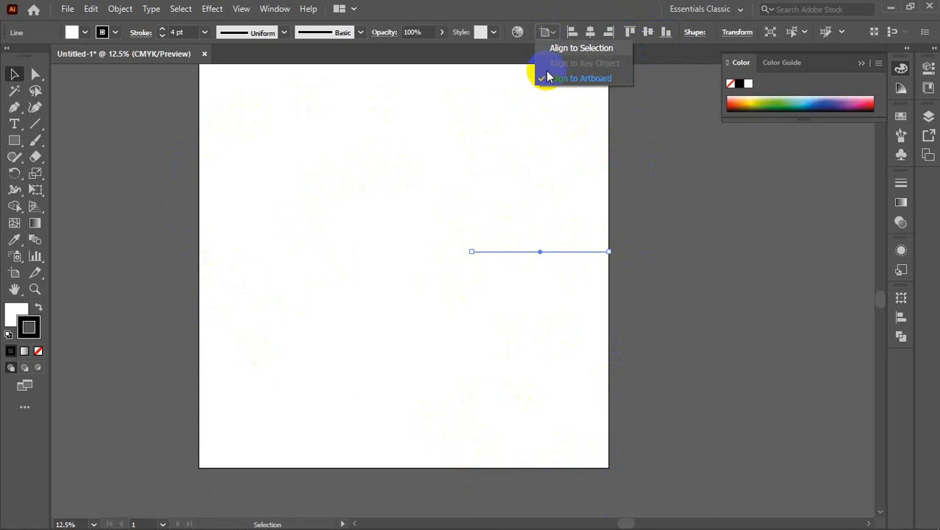
left_click(587, 79)
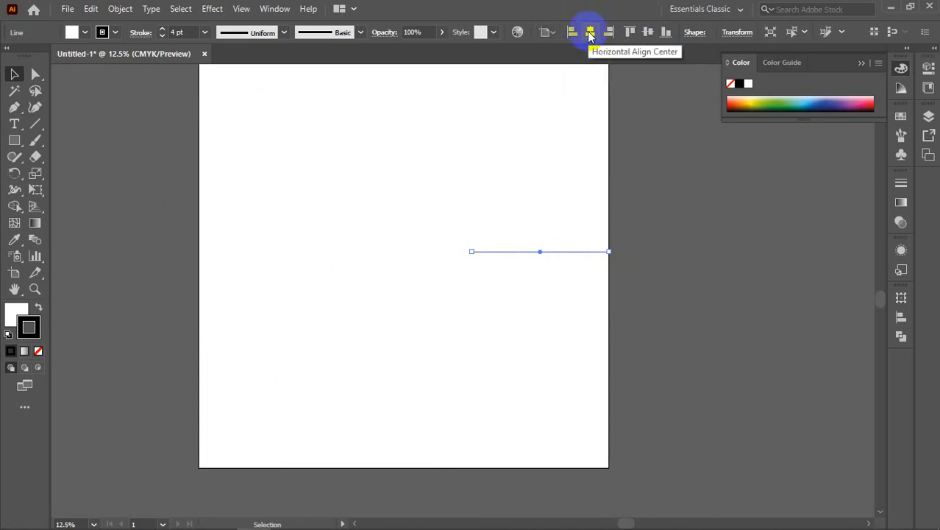
left_click(590, 33)
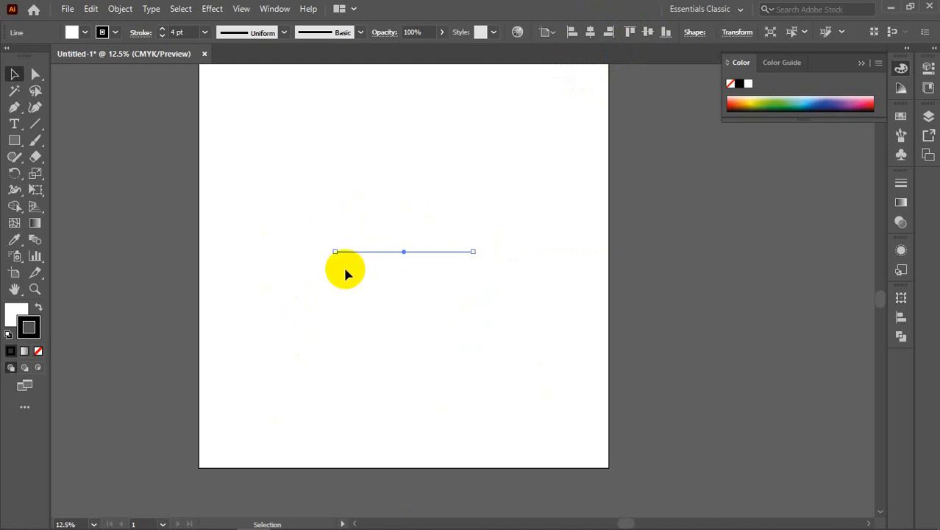
Change the line's alignment reference to Align to Selection
left_click(551, 34)
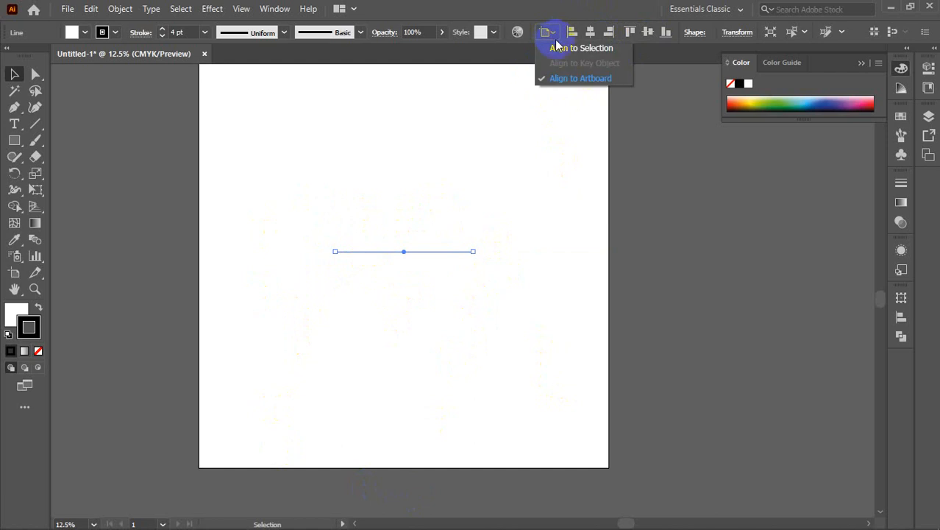
left_click(571, 81)
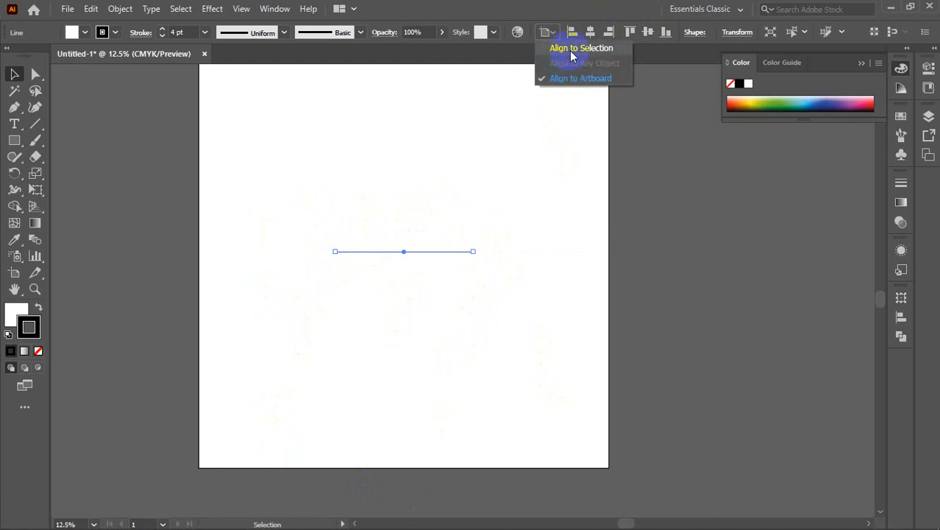
left_click(571, 49)
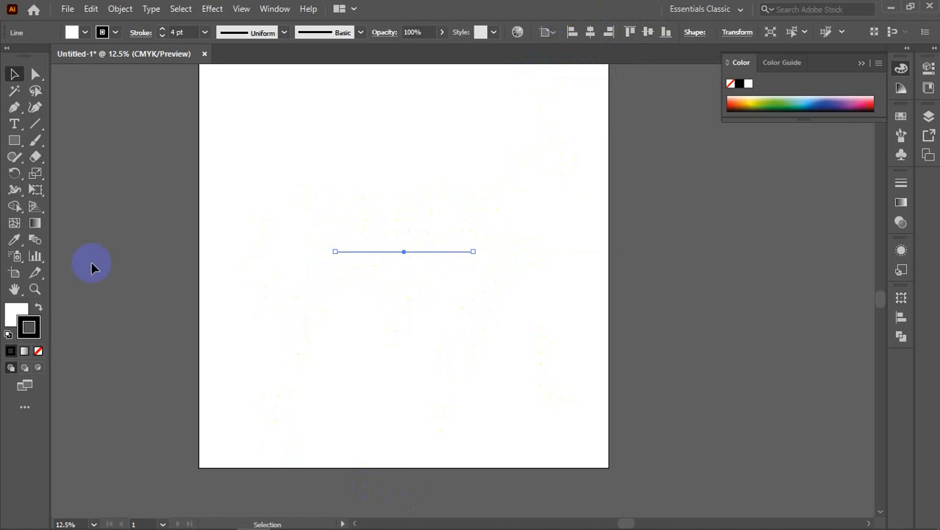
Draw a circle with the Ellipse tool and move it just above the line, roughly centred over it
left_click_drag(14, 140, 57, 175)
left_click_drag(366, 130, 426, 172)
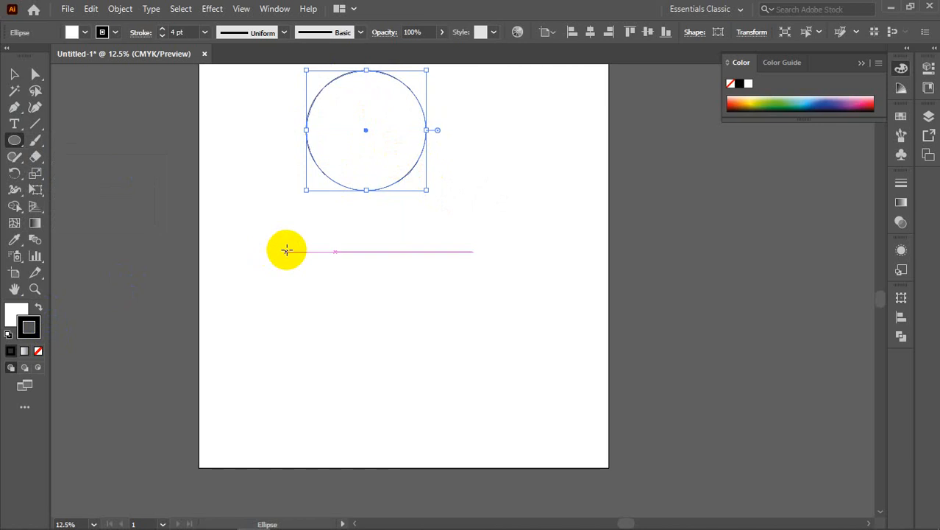
key("v")
left_click_drag(410, 174, 448, 210)
Give the line a green stroke, raise its weight to 20 pt, and deselect it
left_click(451, 254)
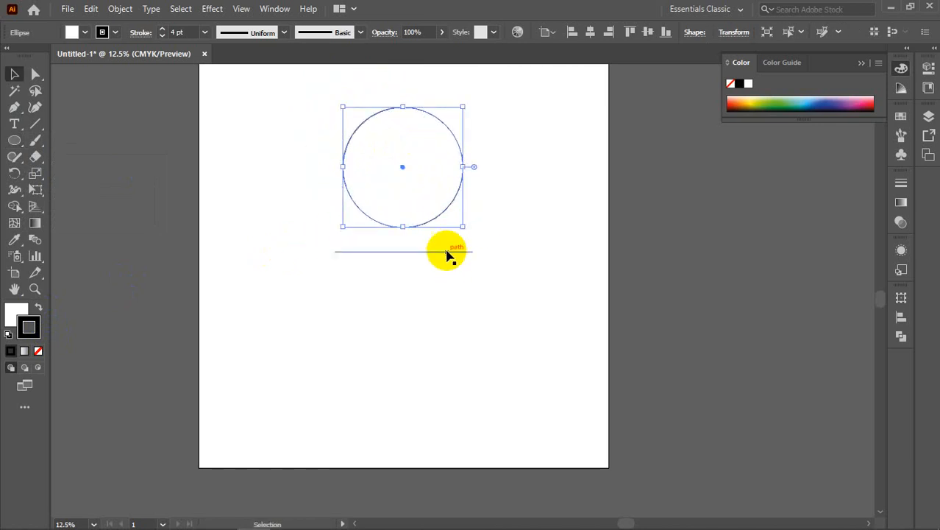
left_click(101, 31)
left_click(68, 55)
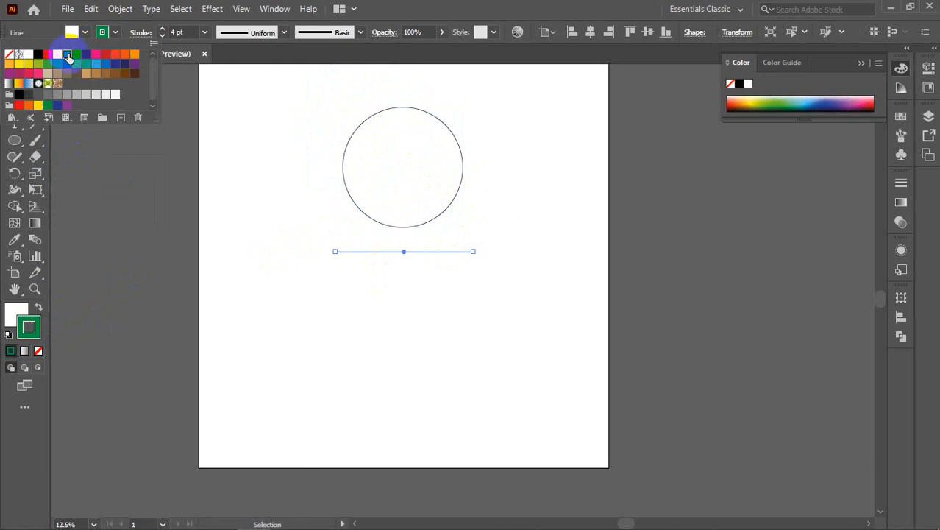
left_click(163, 30)
left_click(163, 30)
left_click(164, 30)
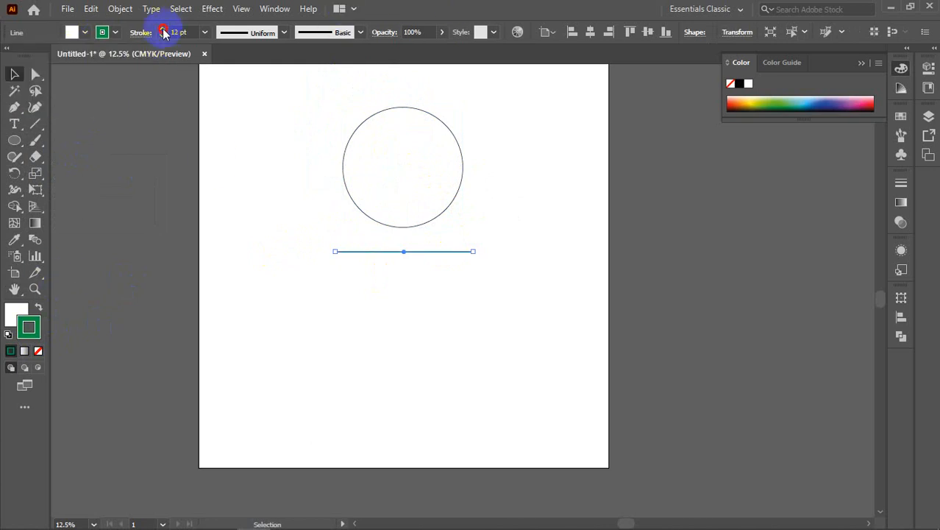
left_click(163, 31)
left_click(164, 30)
left_click(163, 30)
left_click(164, 30)
left_click(163, 31)
left_click(163, 30)
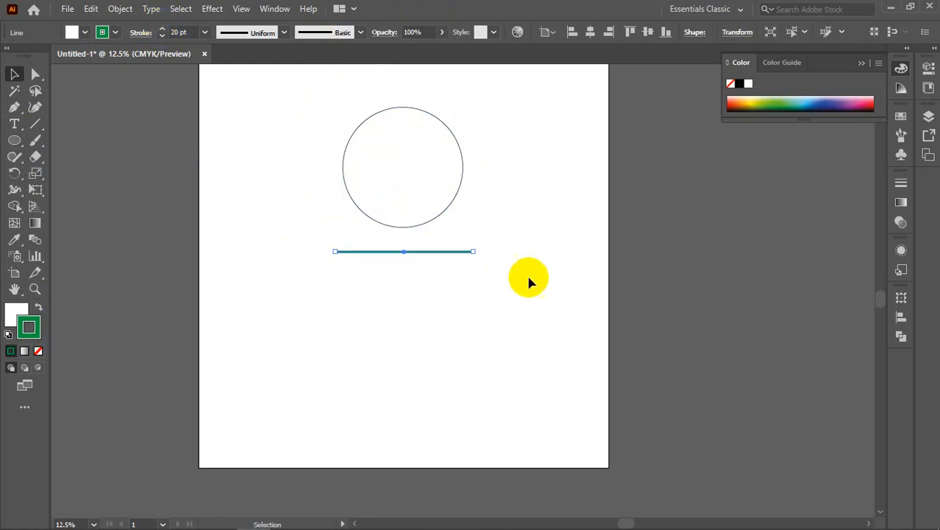
left_click(529, 282)
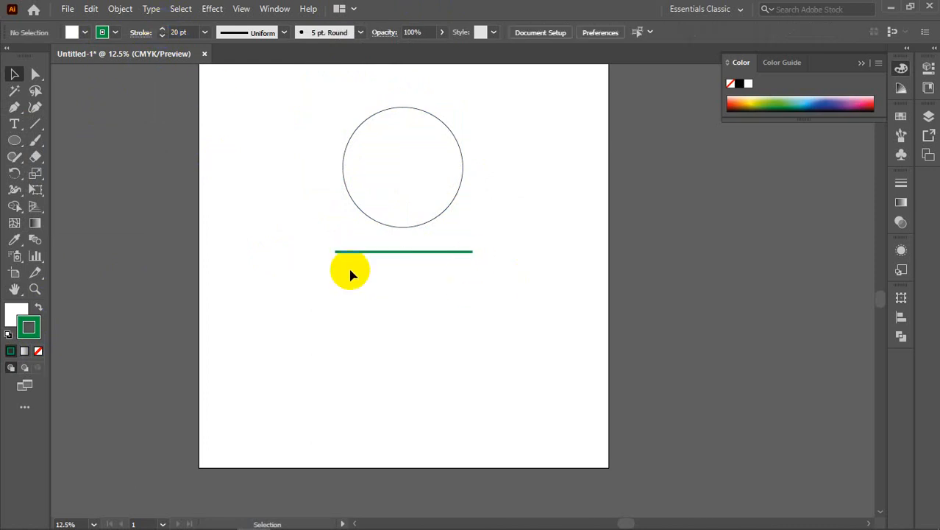
Select the circle together with the green line and check which reference their alignment options use
left_click(433, 253)
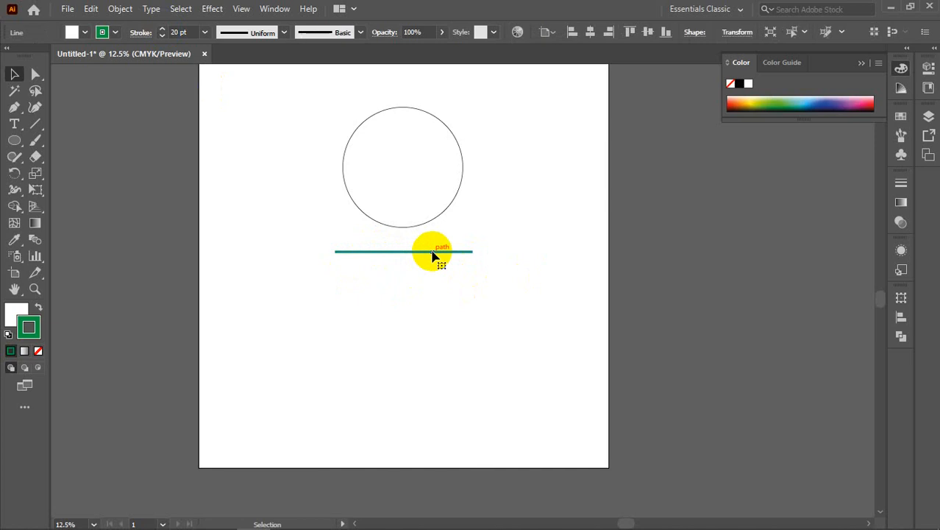
left_click(421, 168)
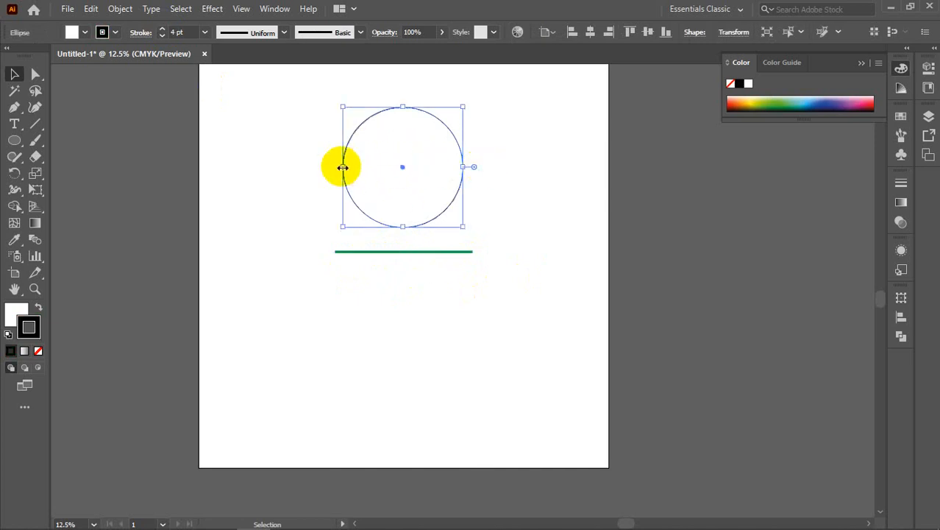
scroll(388, 216, "up", 3)
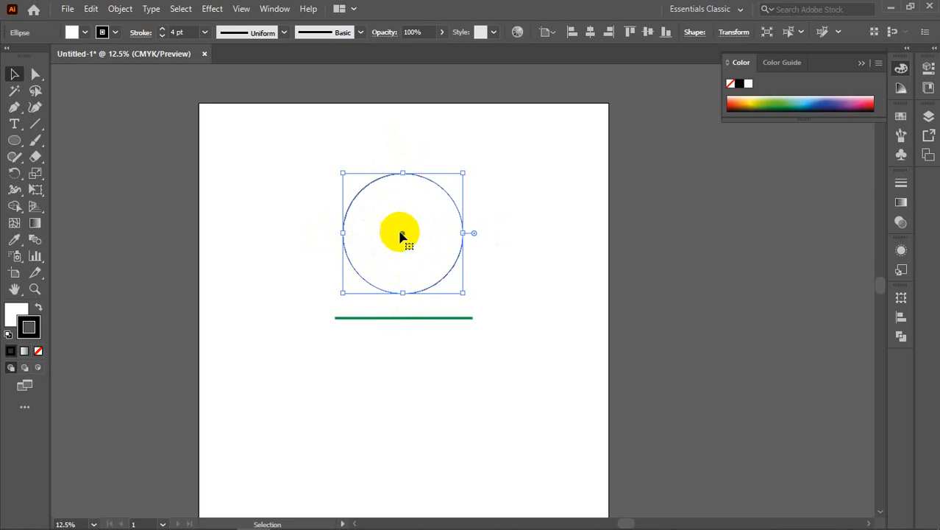
left_click(424, 322, "shift")
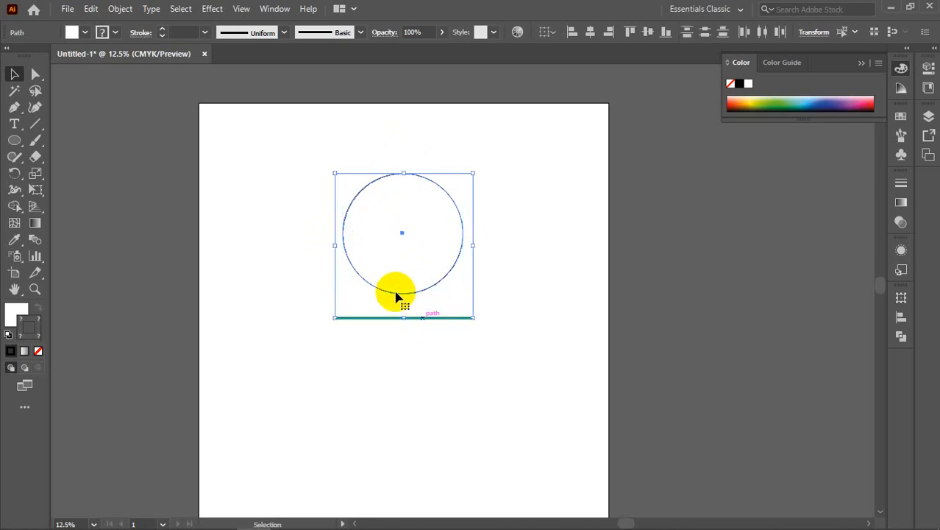
left_click(550, 34)
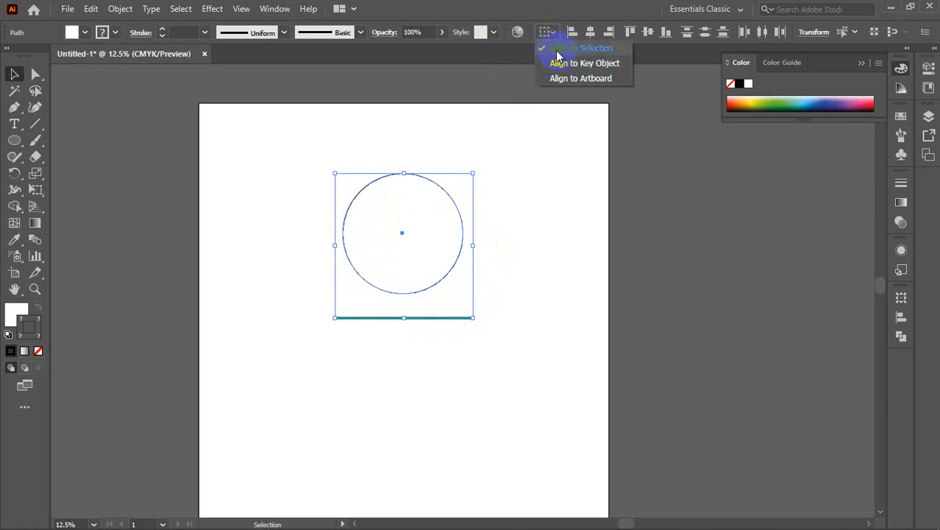
left_click(480, 8)
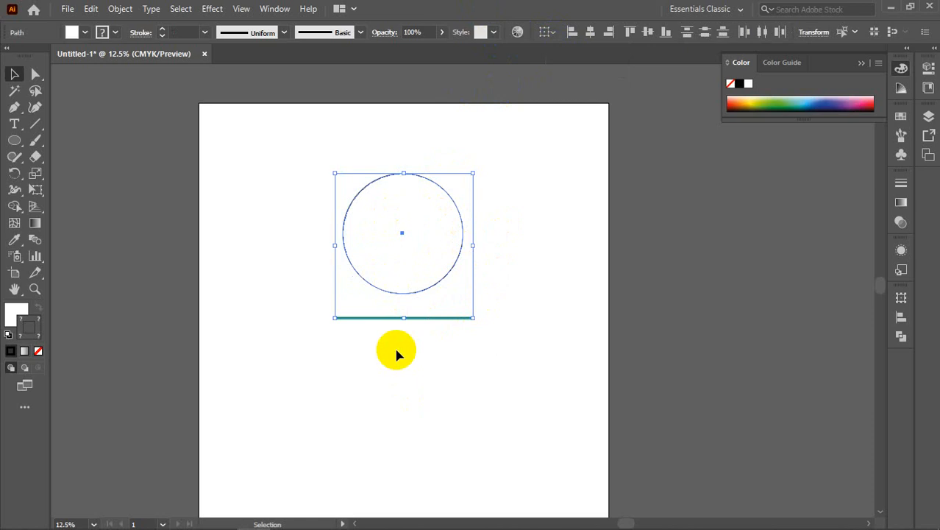
Align the circle and the line to each other by their horizontal and vertical centres
left_click(594, 33)
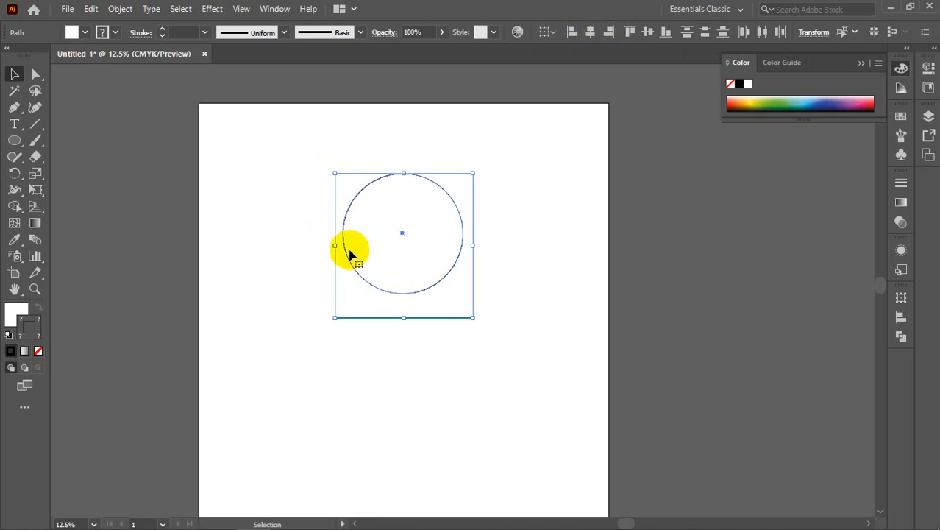
left_click(591, 33)
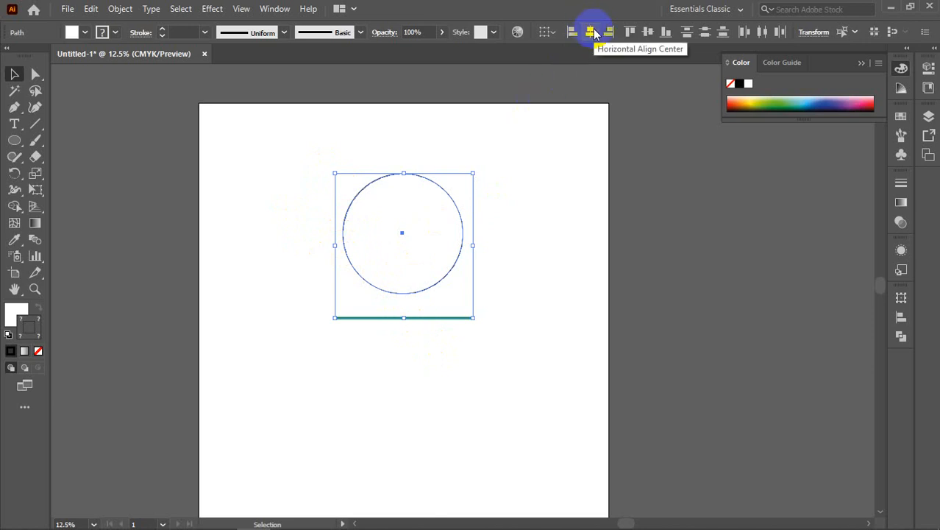
left_click(591, 33)
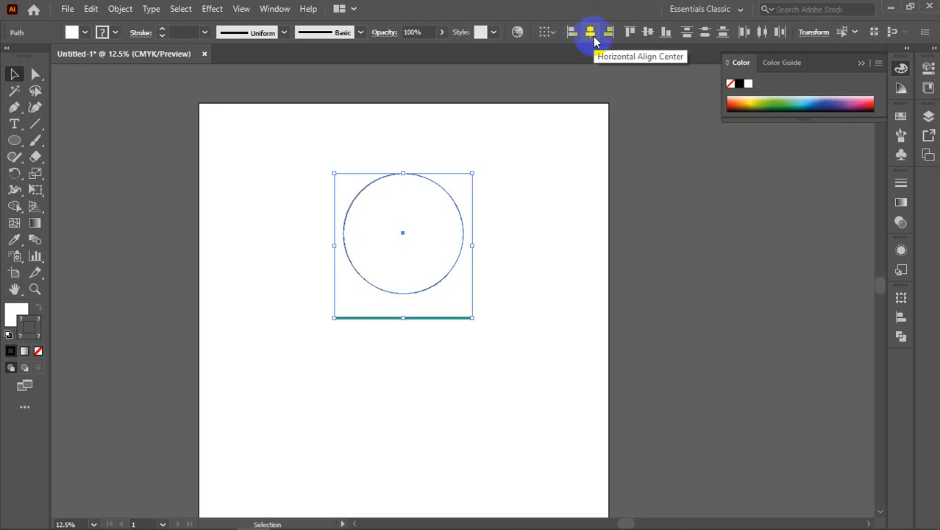
left_click(591, 33)
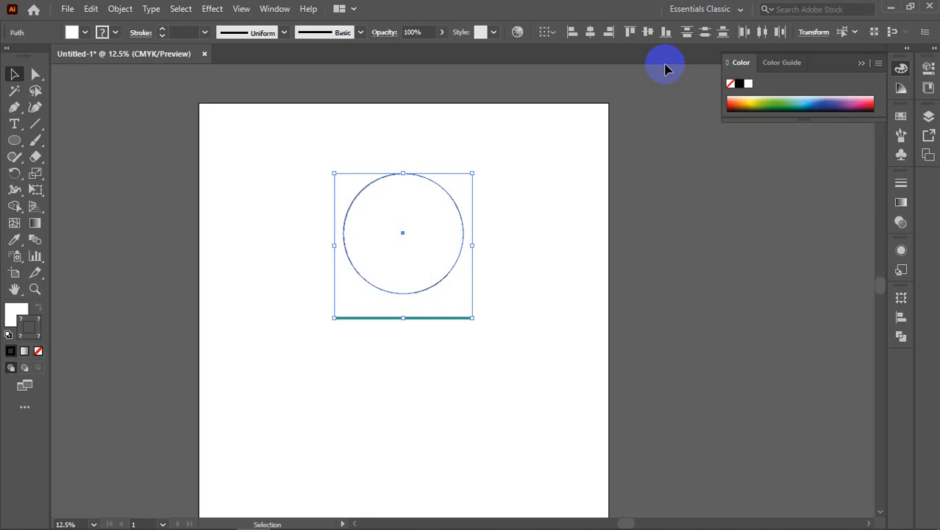
left_click(648, 32)
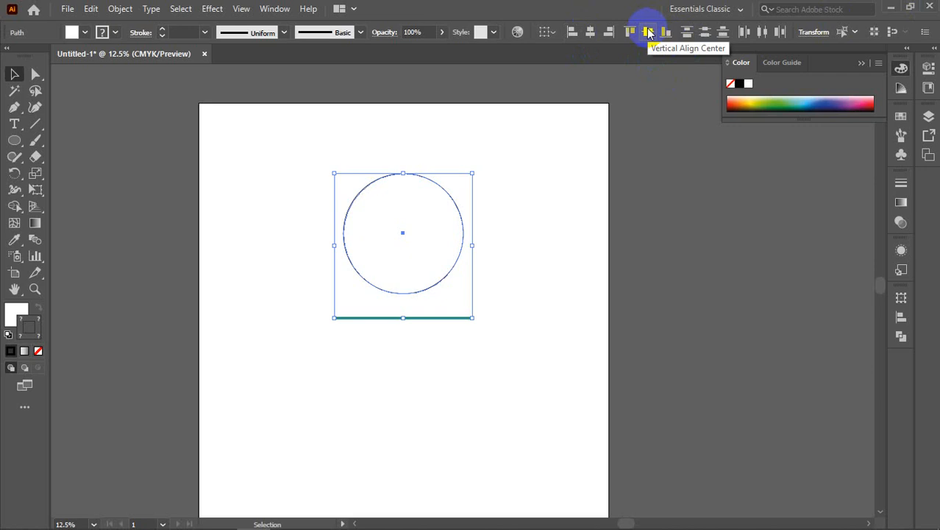
left_click(648, 32)
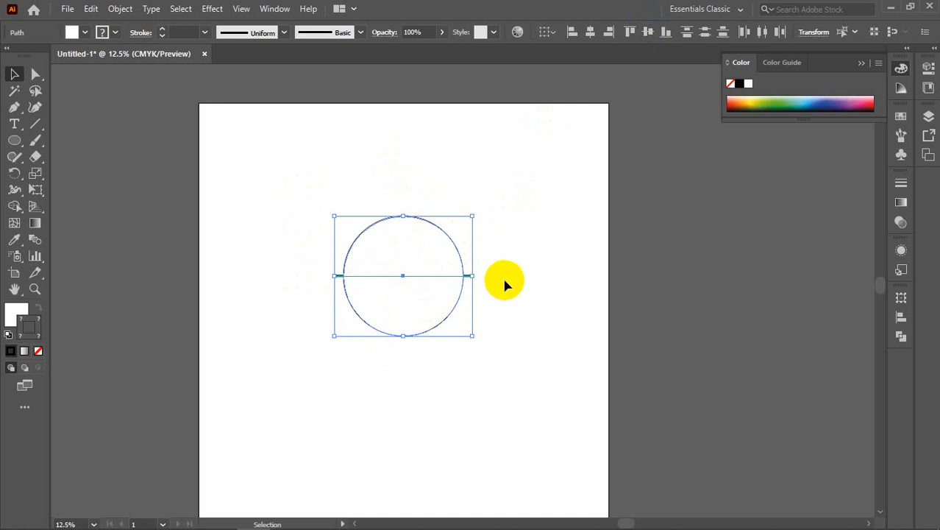
Transfer the line's green stroke appearance to the ellipse through their targets in the layer list
scroll(399, 274, "up", 3, "alt")
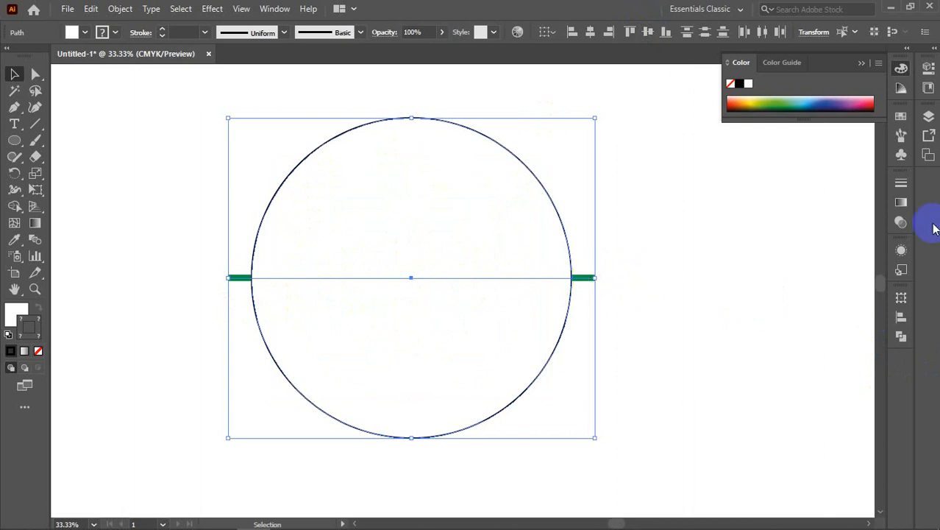
left_click(928, 116)
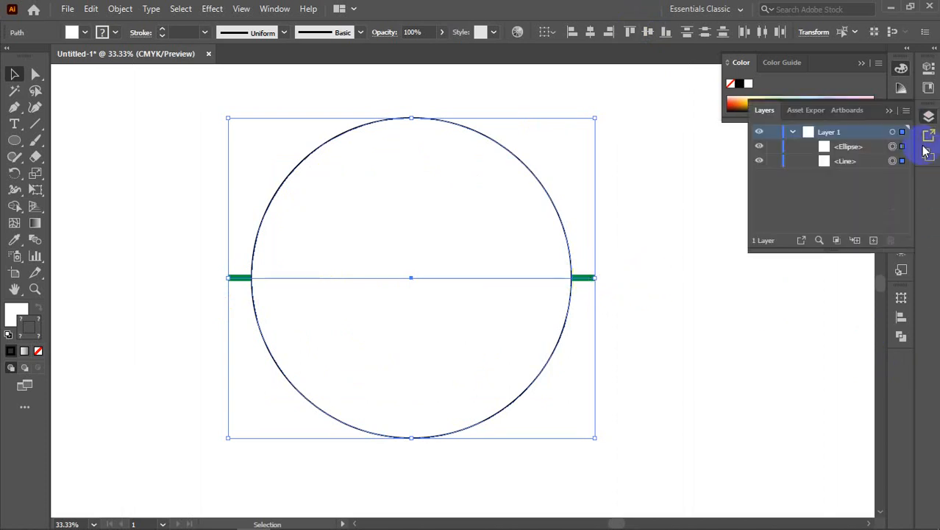
double_click(855, 162)
left_click(871, 146)
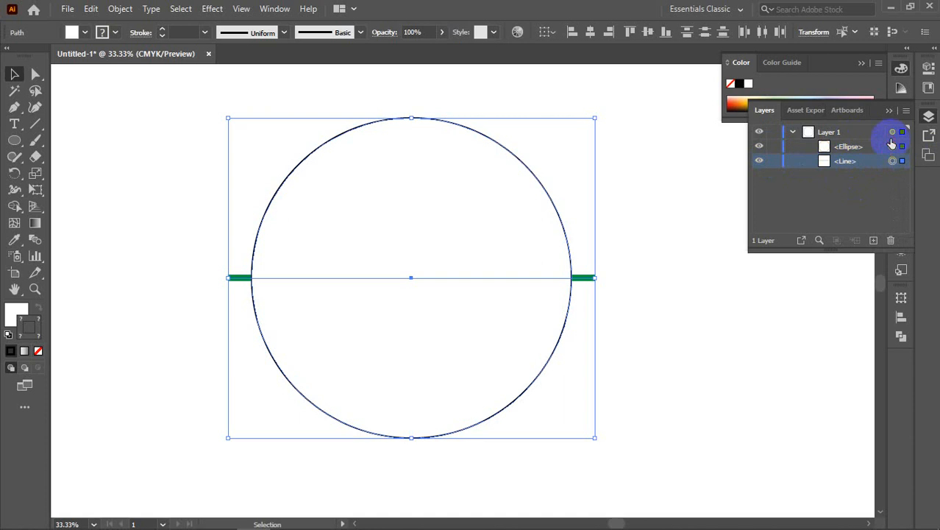
left_click_drag(892, 161, 892, 145)
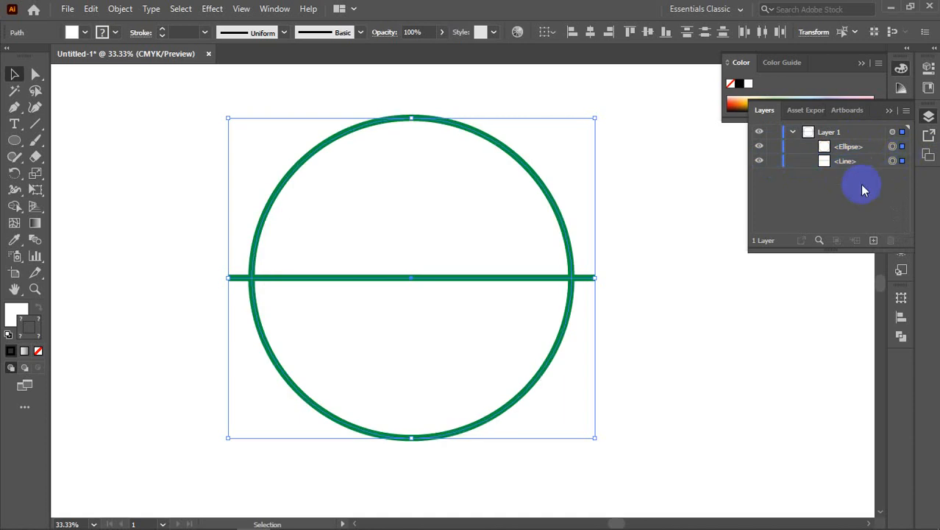
Undo the appearance transfer to the ellipse and move the line above the ellipse in the layer stacking order
key("ctrl+z")
left_click(893, 162)
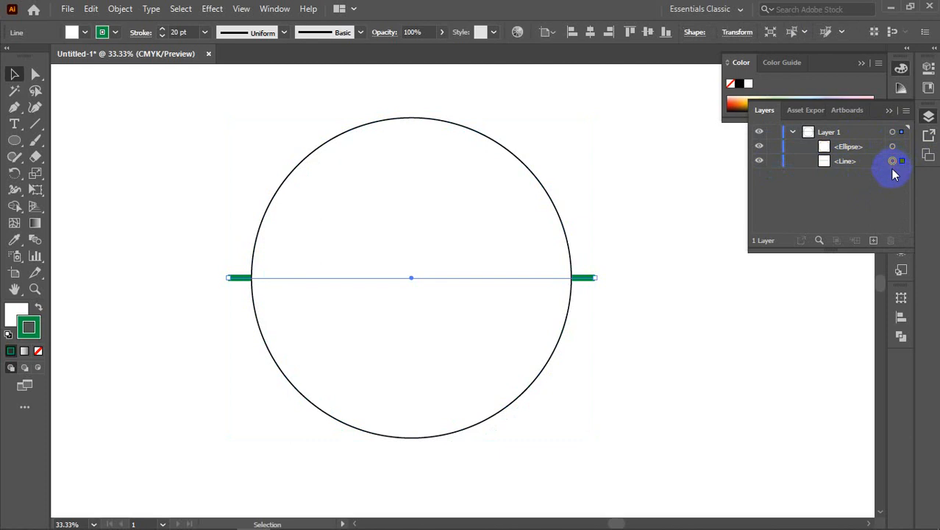
left_click(826, 164)
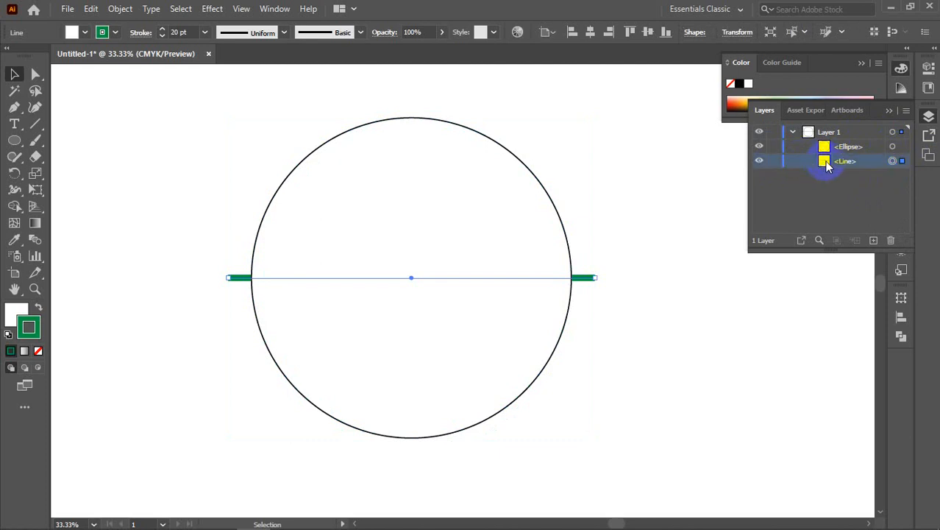
left_click_drag(827, 163, 825, 142)
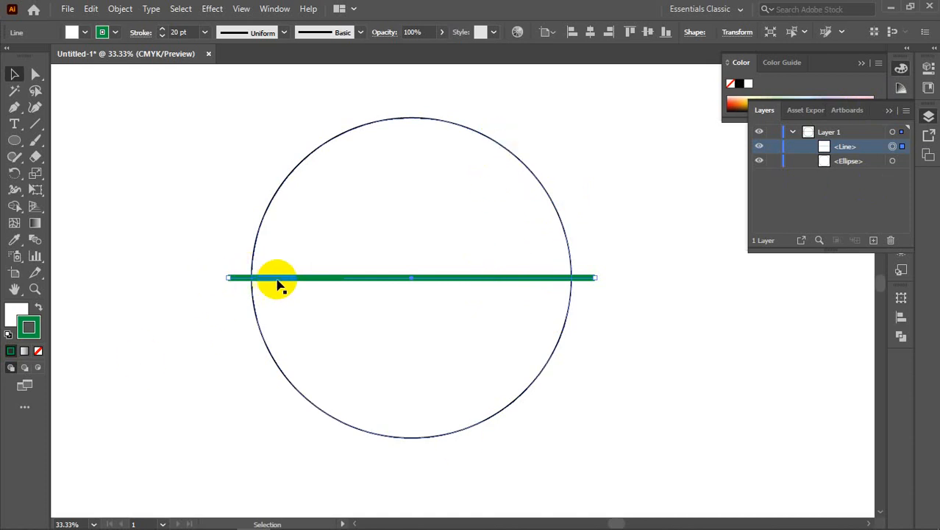
left_click(889, 109)
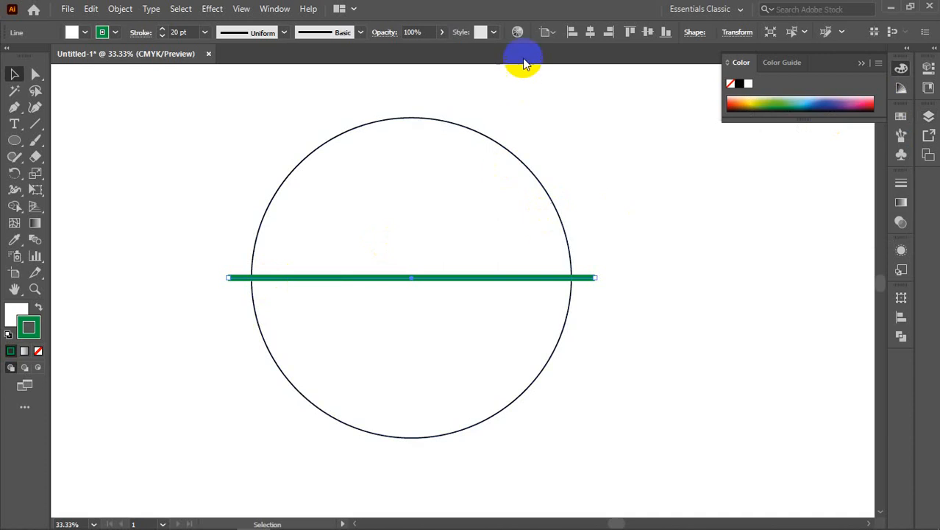
Check the alignment reference options for the line alone and add the circle to the selection
left_click(546, 33)
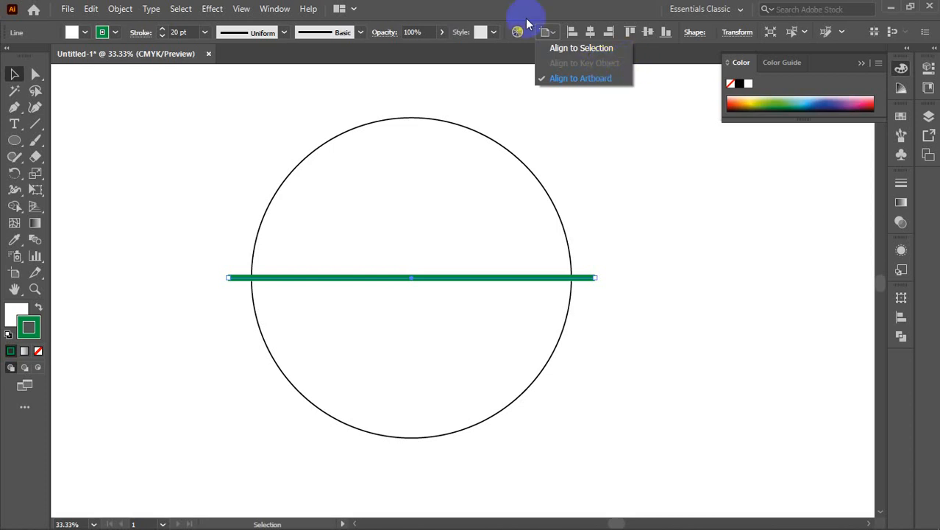
left_click(489, 12)
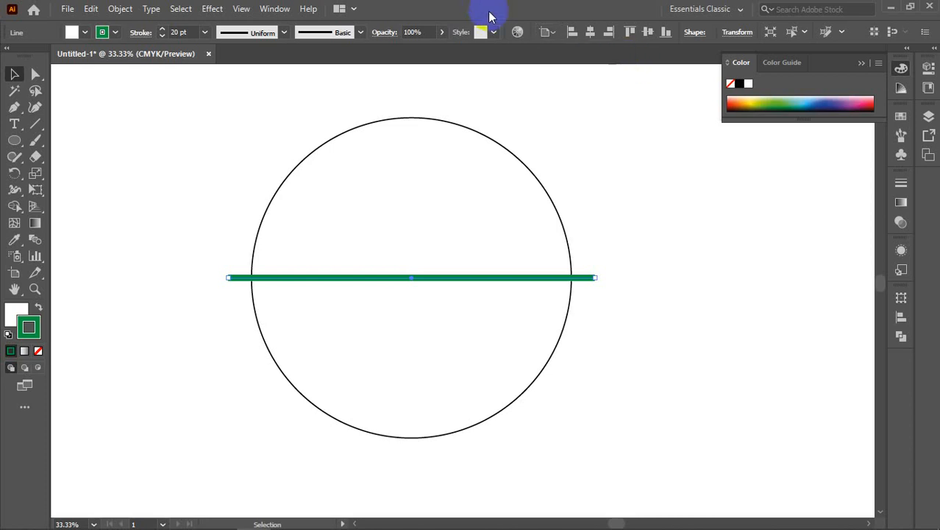
left_click(533, 382, "shift")
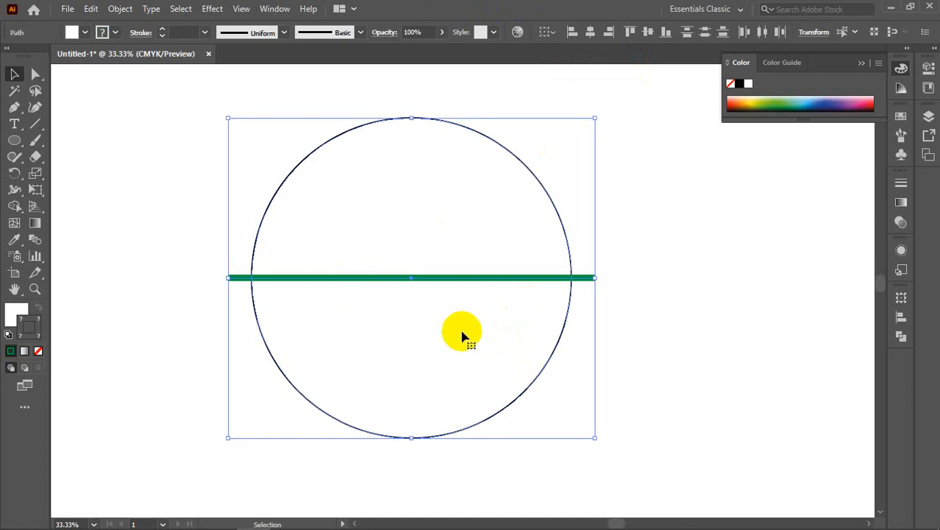
Undo the line's restacking and the vertical centre alignment of the line and circle
scroll(436, 294, "down", 4)
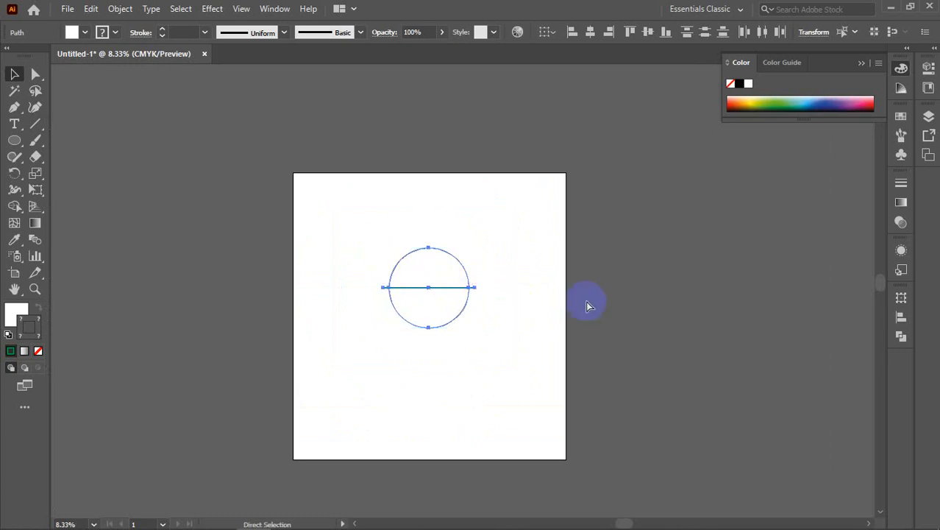
key("ctrl+z")
key("ctrl+z")
scroll(416, 322, "up", 2)
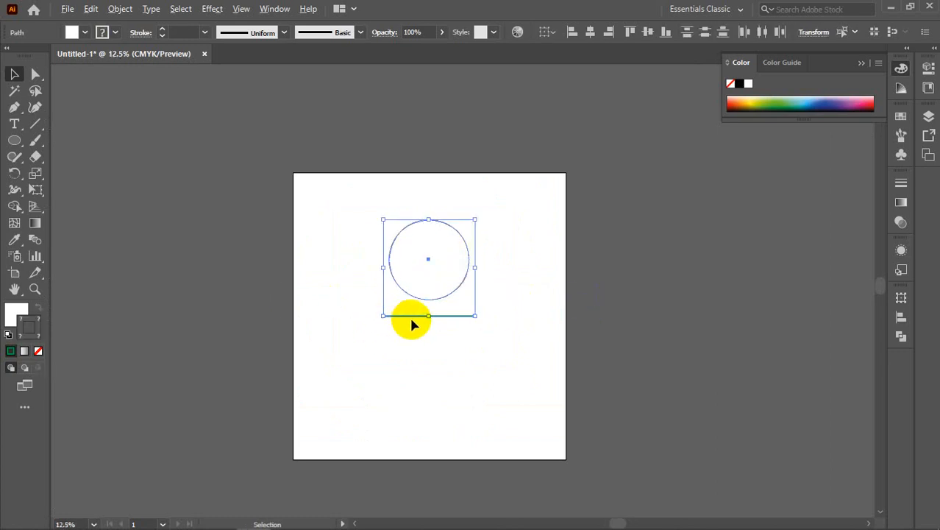
scroll(454, 318, "down", 2)
Move the line farther down and to the right of the circle, and shrink the circle proportionally around its centre
left_click(485, 323)
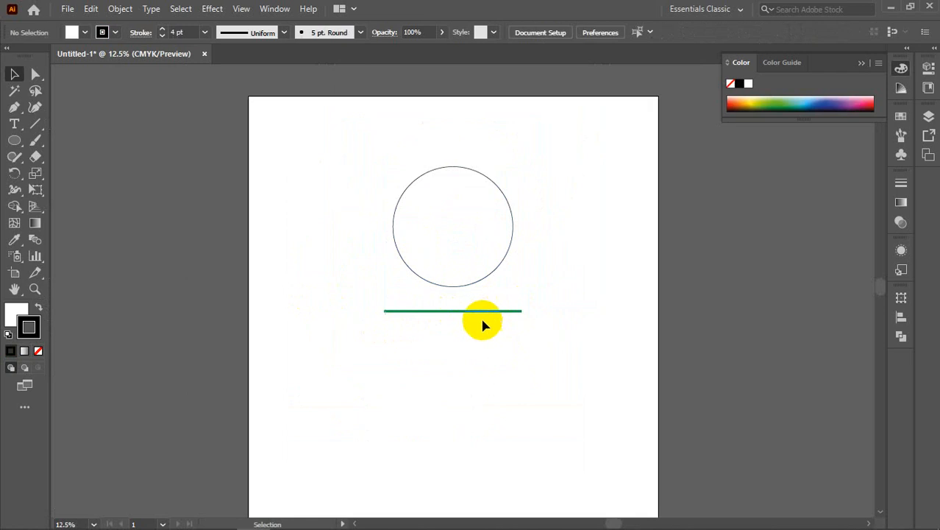
left_click_drag(482, 317, 575, 359)
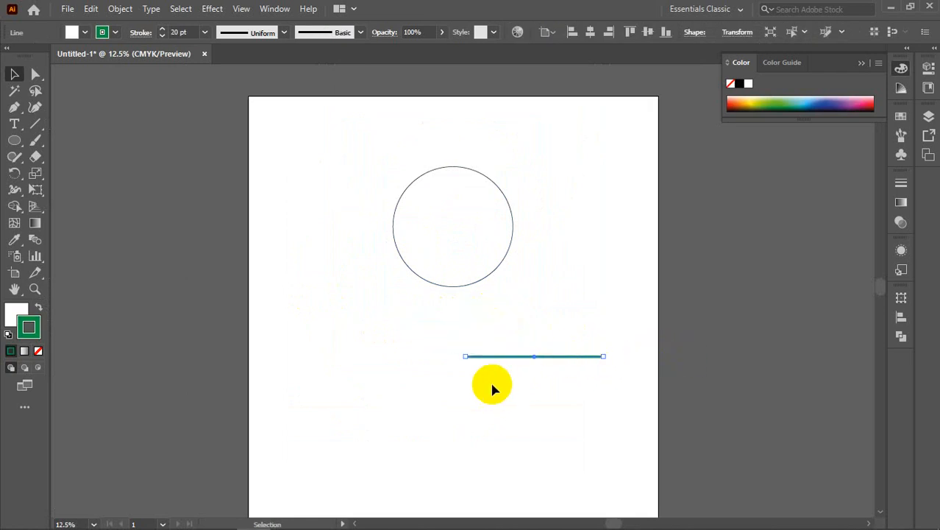
left_click(430, 281)
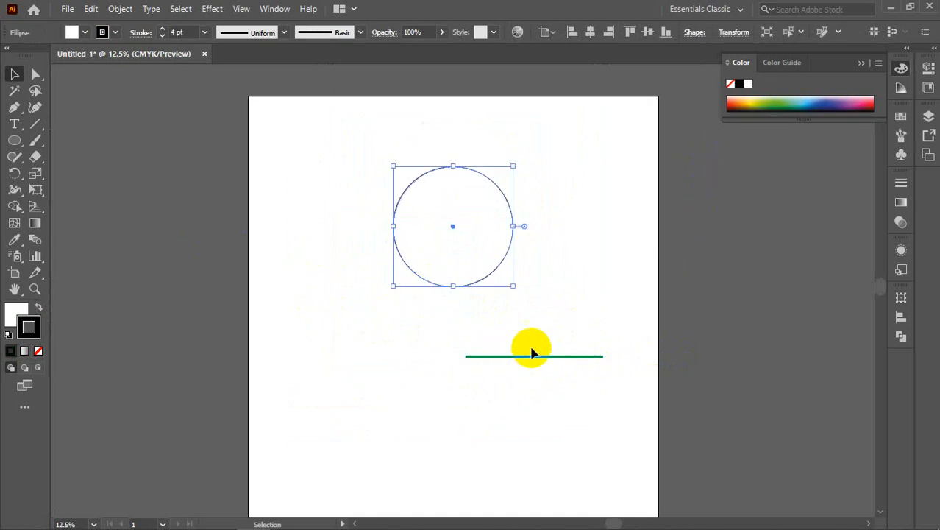
left_click(510, 170)
left_click(495, 185)
left_click_drag(513, 168, 500, 180)
left_click(532, 166)
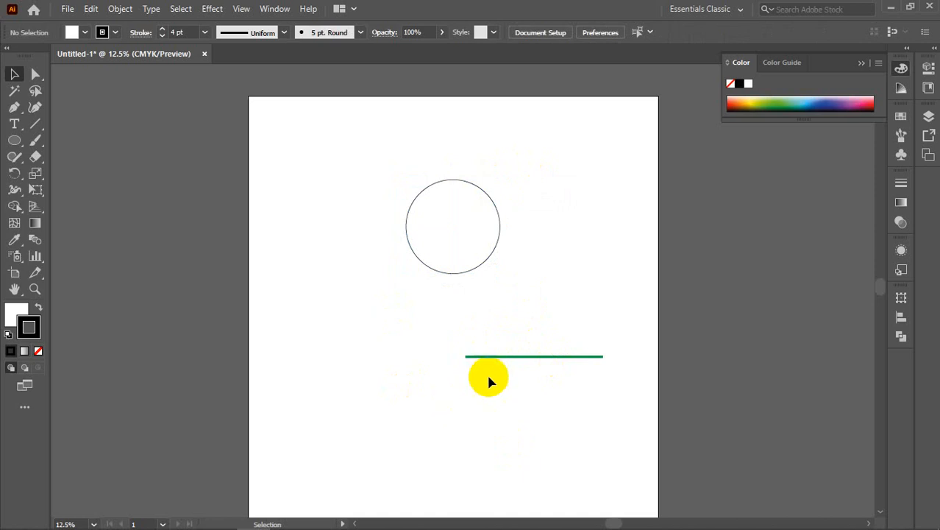
Select the line with the circle, review their alignment reference options, and try the line as the key object
left_click(498, 357)
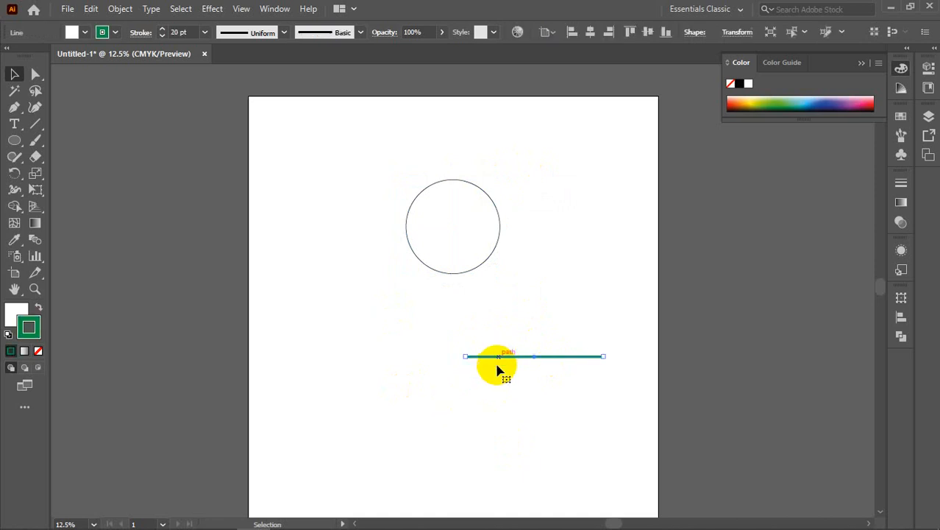
left_click(466, 269, "shift")
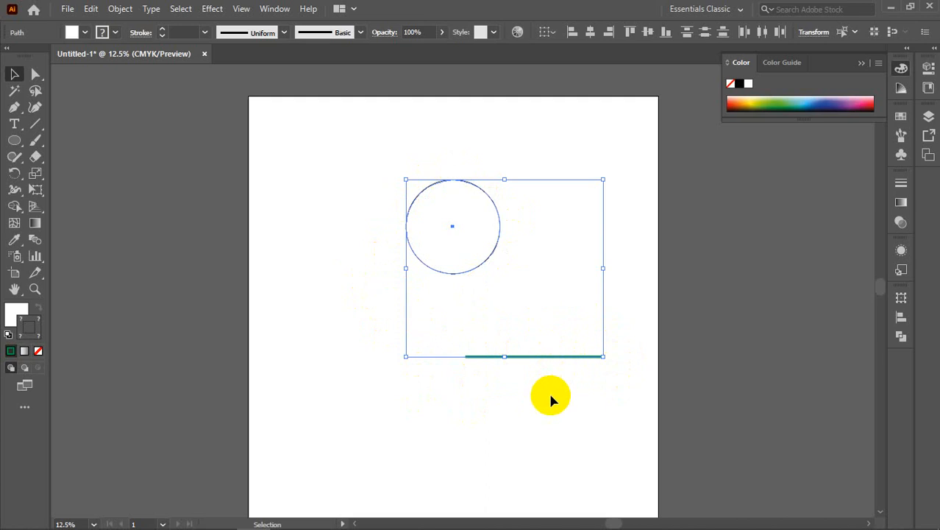
left_click(554, 39)
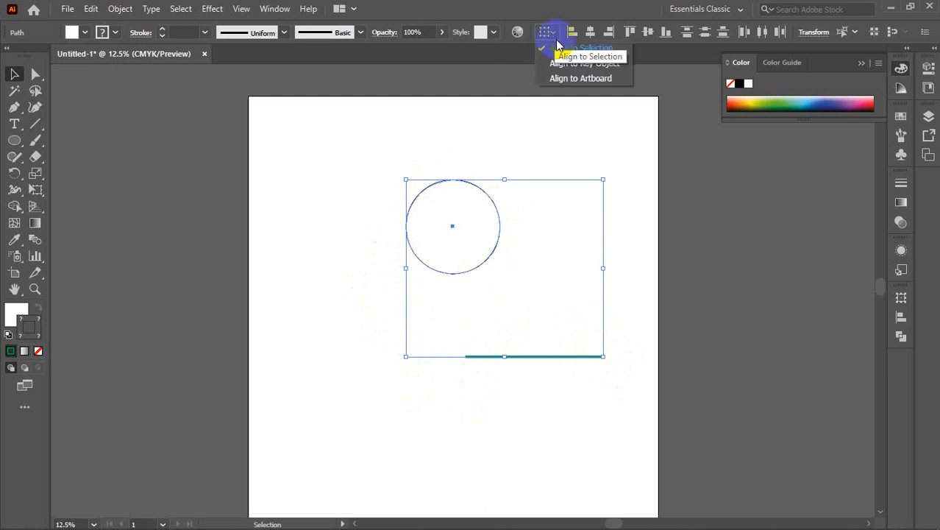
left_click(582, 78)
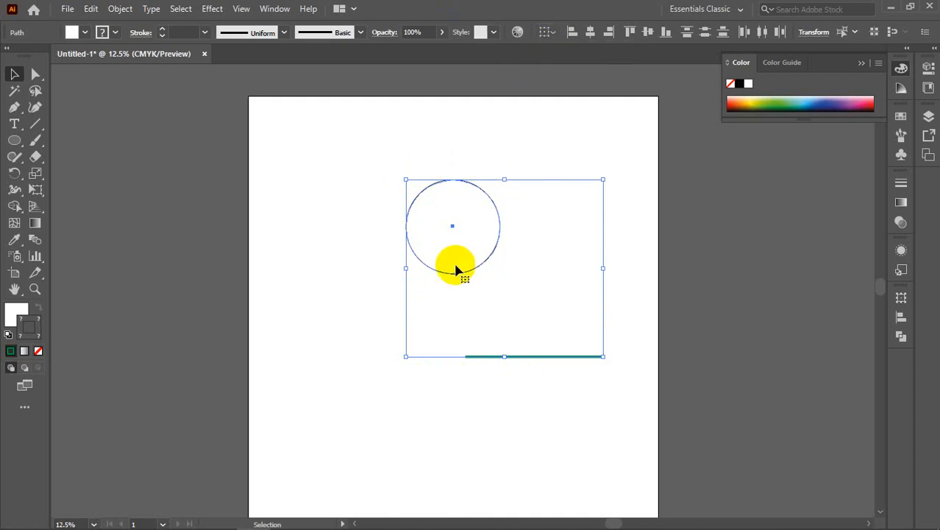
left_click(530, 357)
scroll(533, 359, "up", 4)
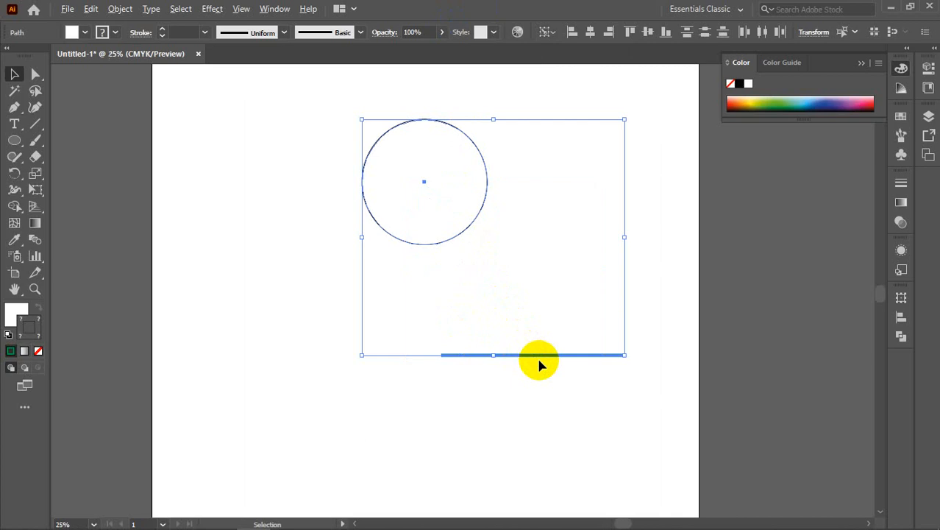
scroll(539, 362, "down", 2)
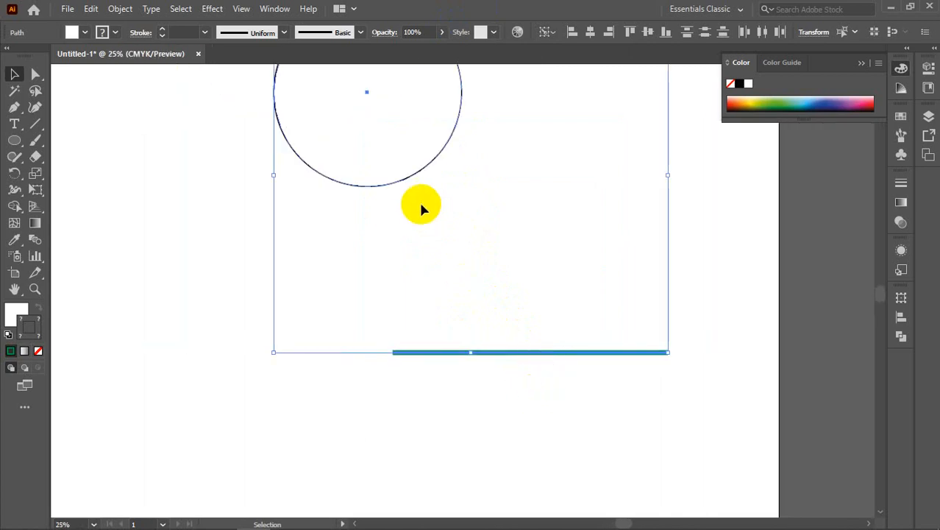
left_click(589, 353)
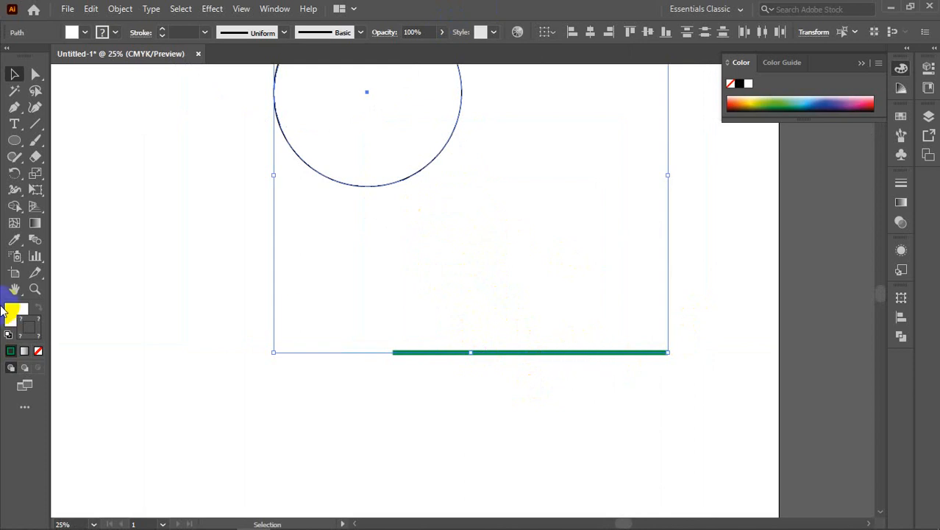
Recolour the line's stroke to a saturated yellow with the Color Picker and deselect it
left_click(499, 358)
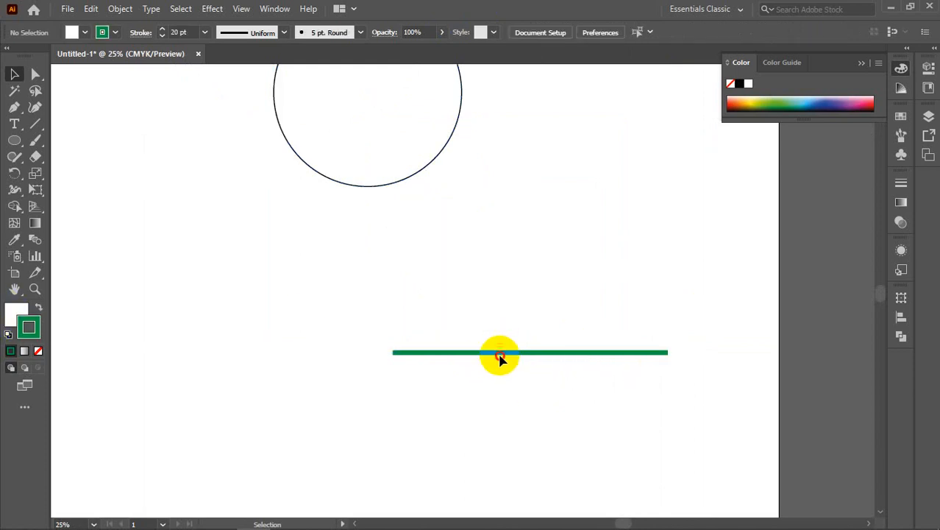
left_click(500, 358)
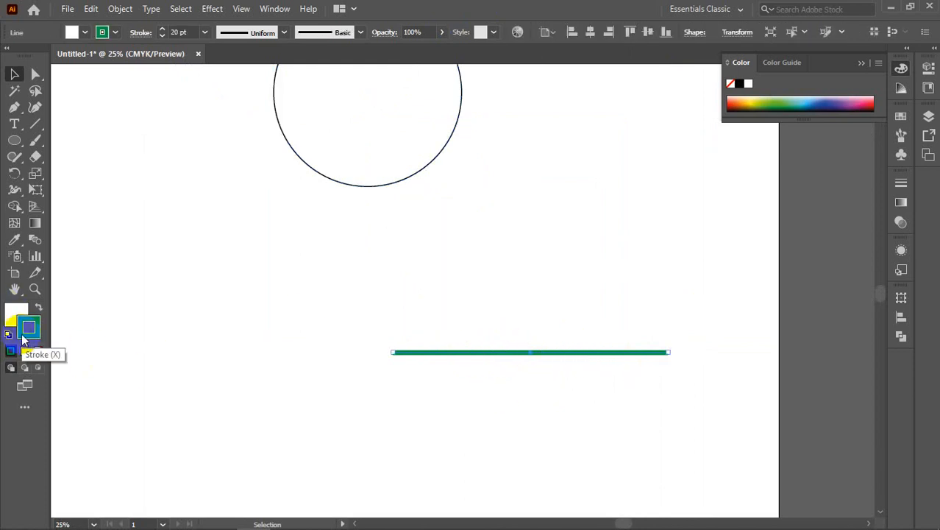
double_click(24, 333)
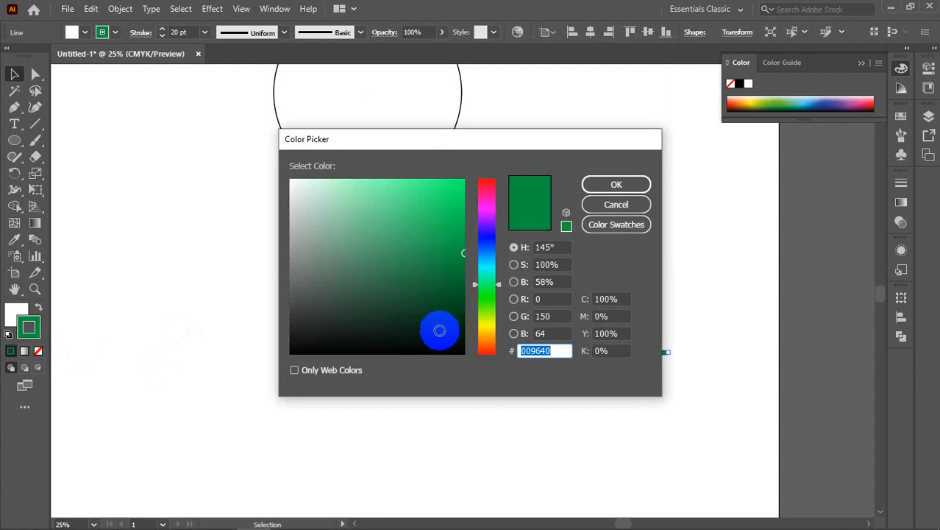
left_click(481, 326)
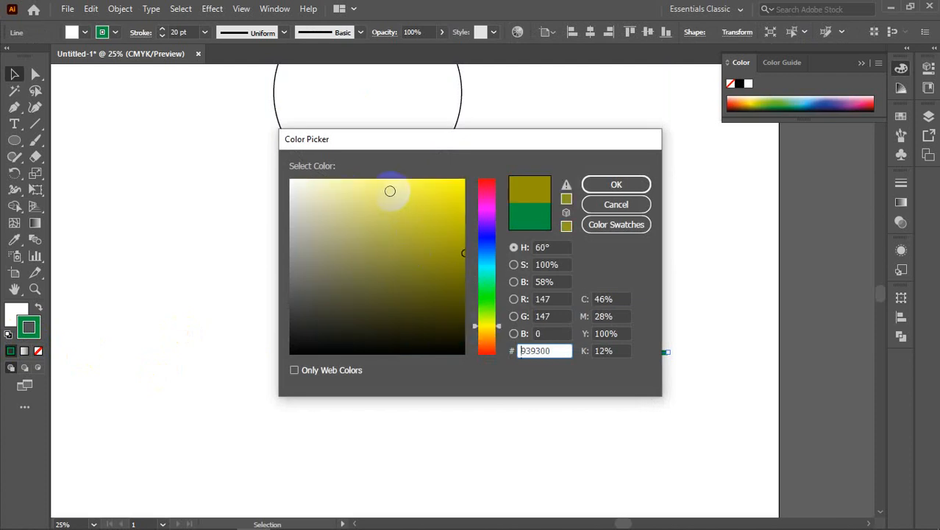
left_click(390, 192)
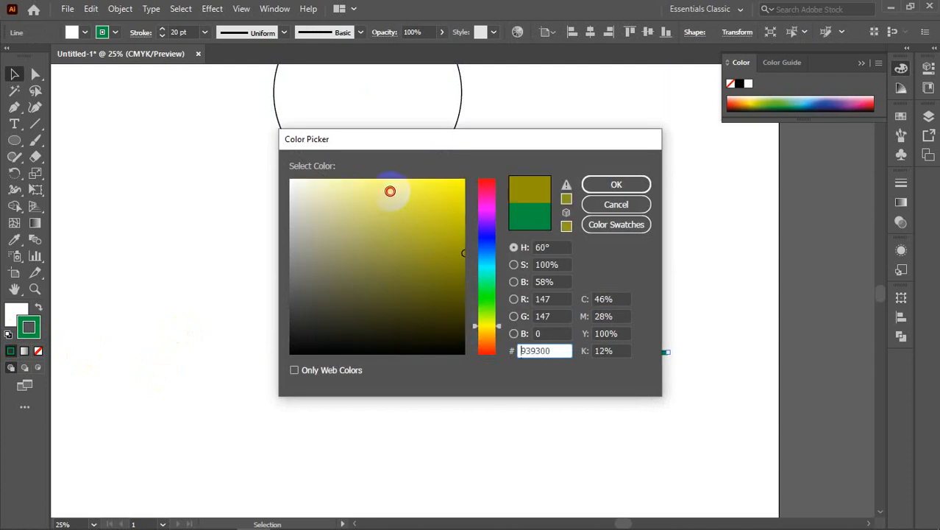
left_click(608, 185)
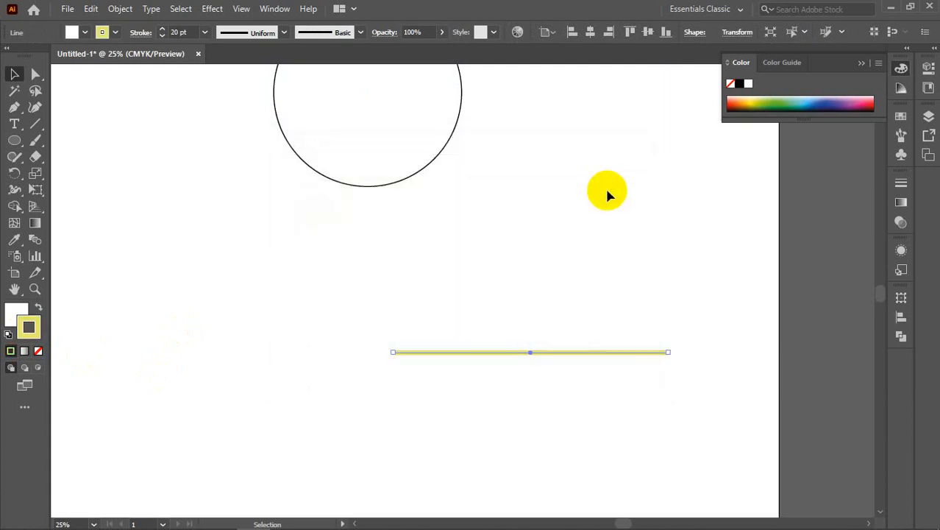
double_click(28, 326)
left_click(456, 185)
left_click(643, 183)
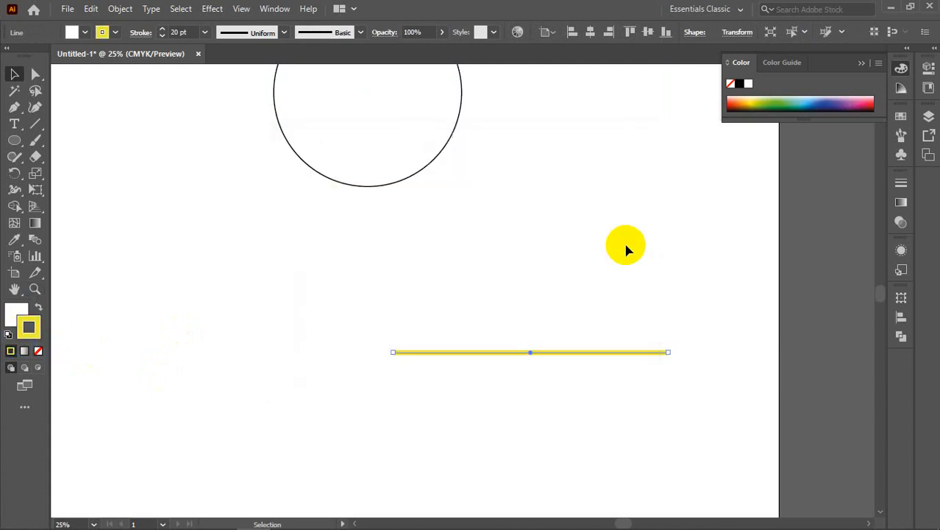
left_click(649, 255)
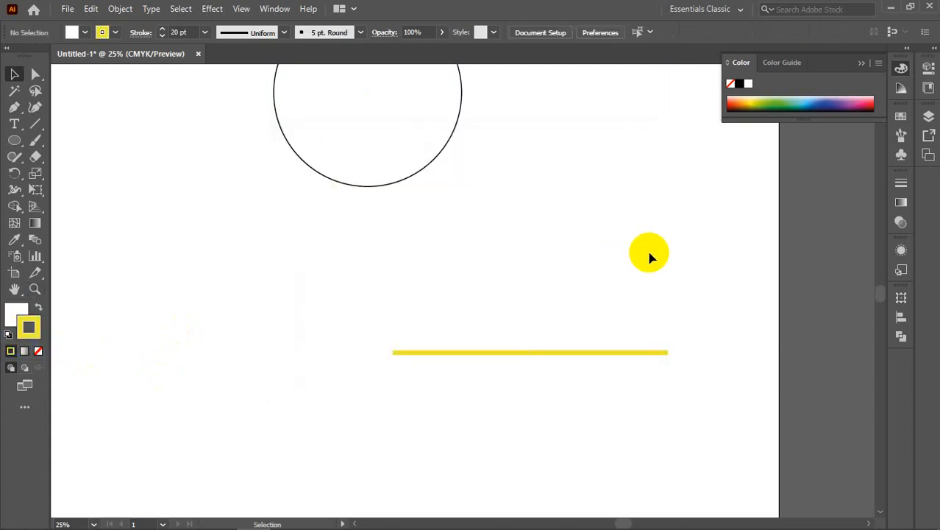
Select the yellow line together with the circle and make the line the key object for alignment
left_click(602, 354)
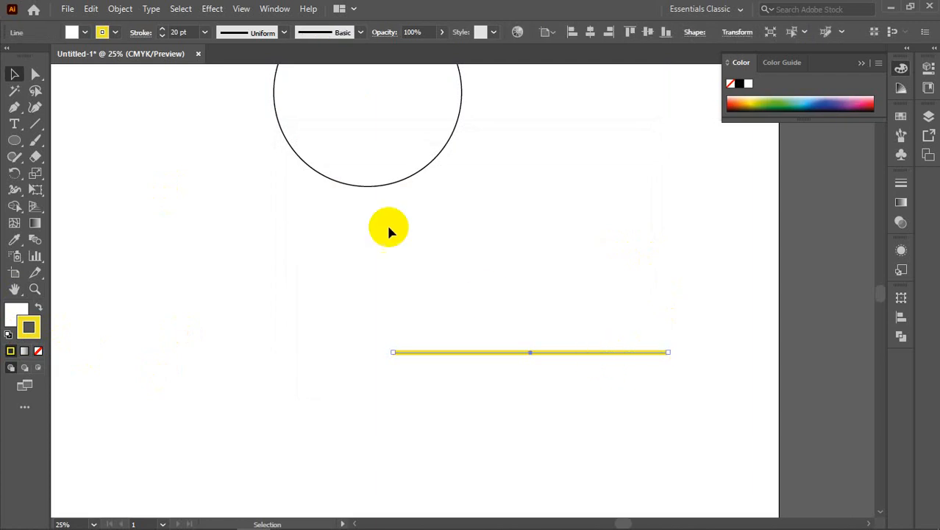
left_click(360, 186, "shift")
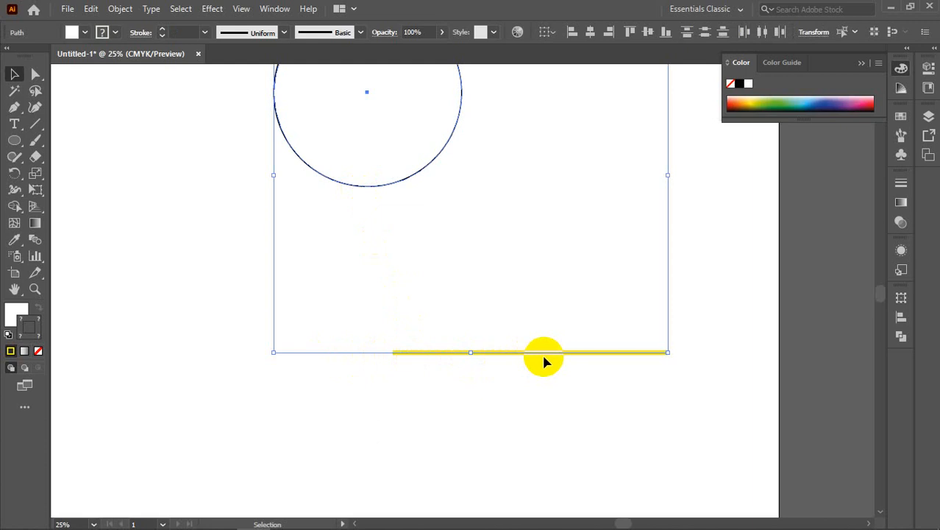
left_click(489, 331)
left_click(511, 353)
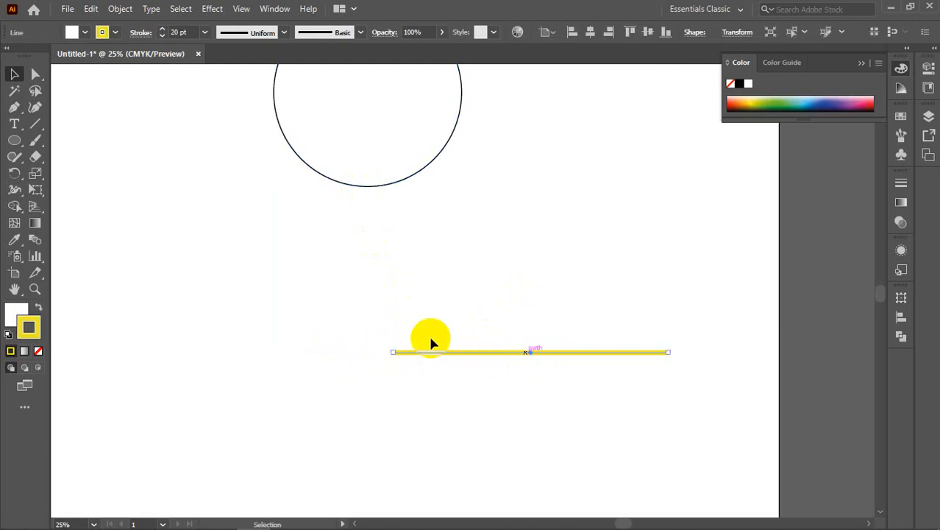
left_click(348, 184, "shift")
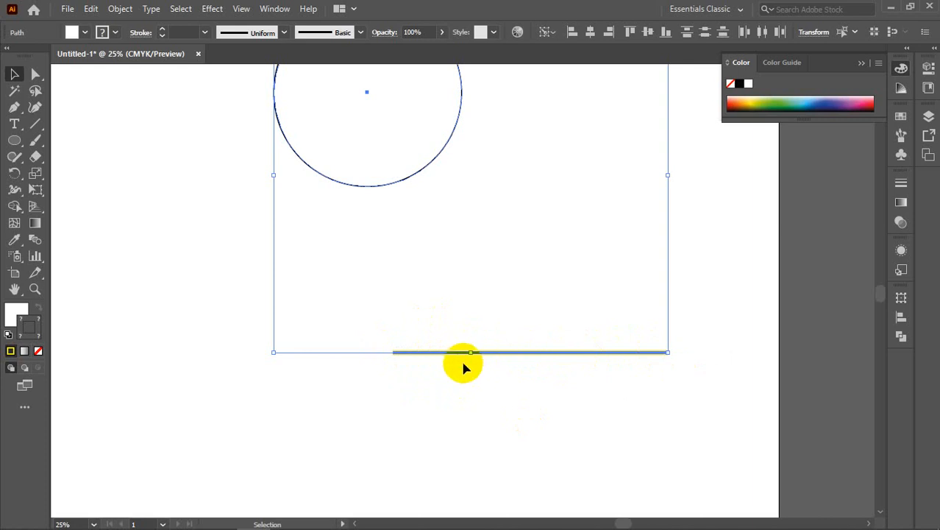
Align the circle to the key-object line by their horizontal and vertical centres
left_click(590, 33)
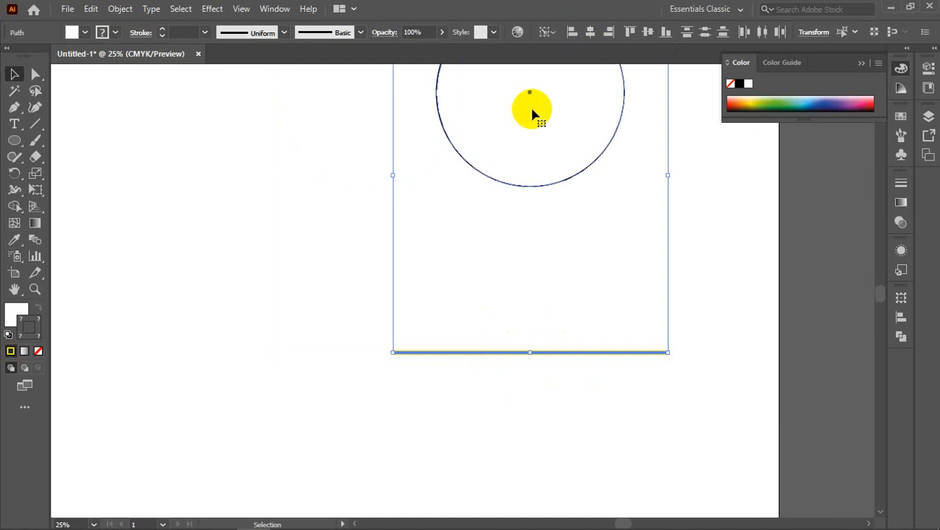
left_click(647, 32)
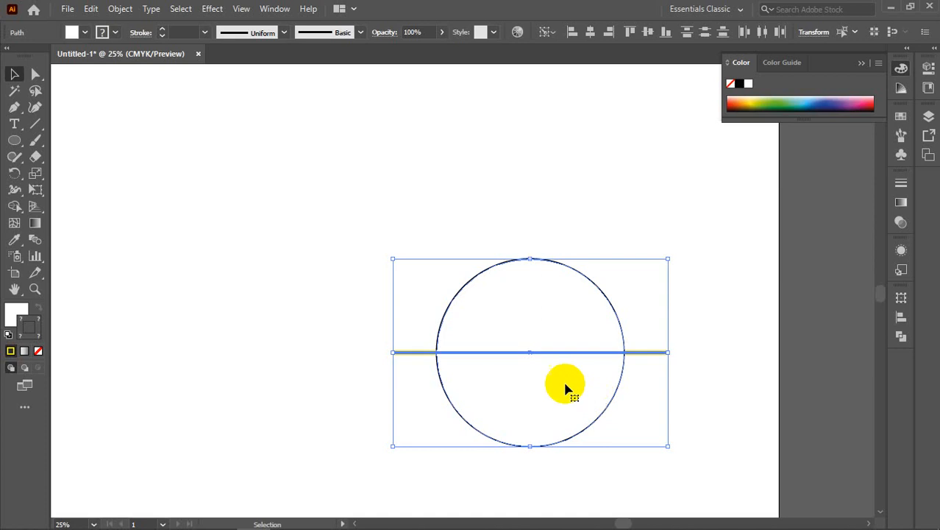
scroll(324, 300, "down", 1)
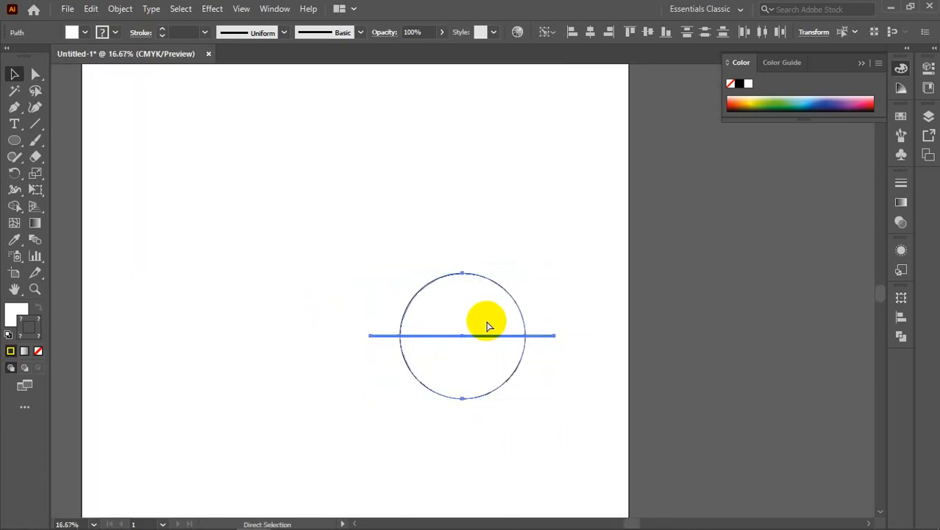
Undo the last vertical alignment and align the line to the circle's vertical centre, using the circle as the key object
key("ctrl+z")
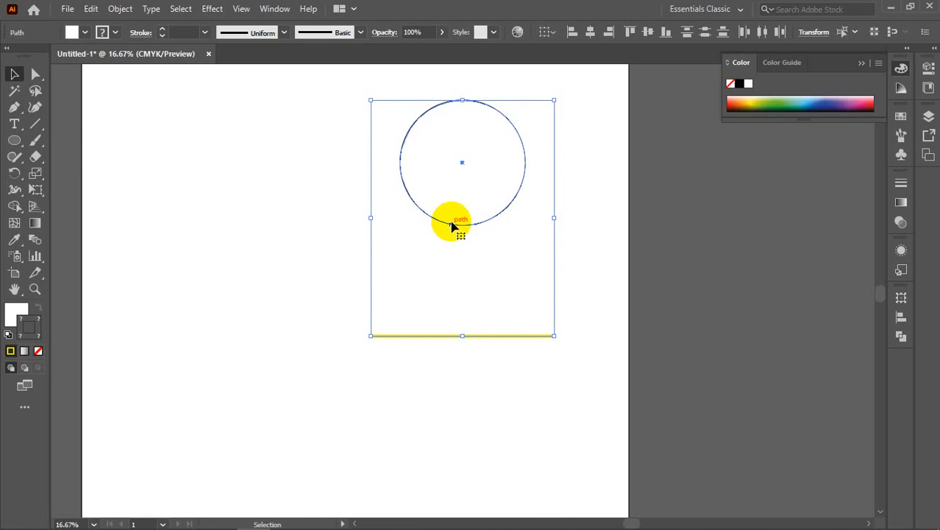
left_click(451, 226)
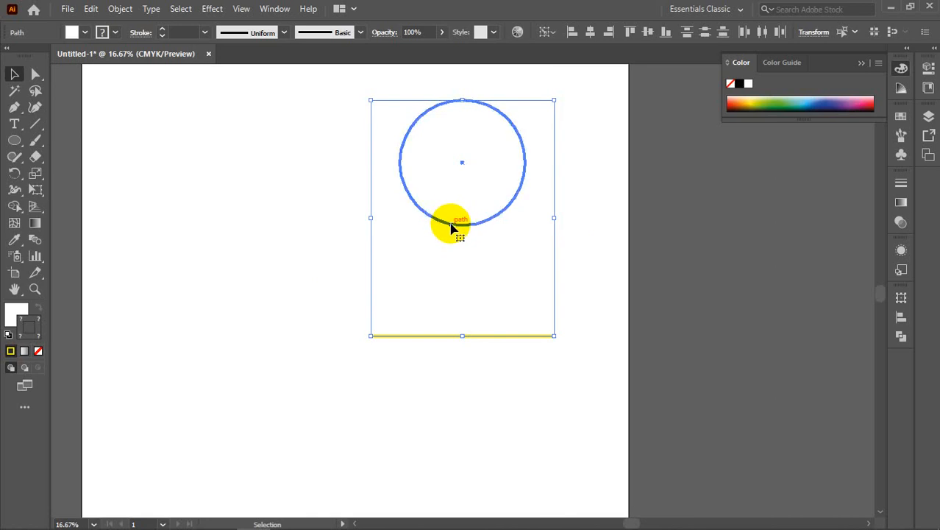
left_click(647, 33)
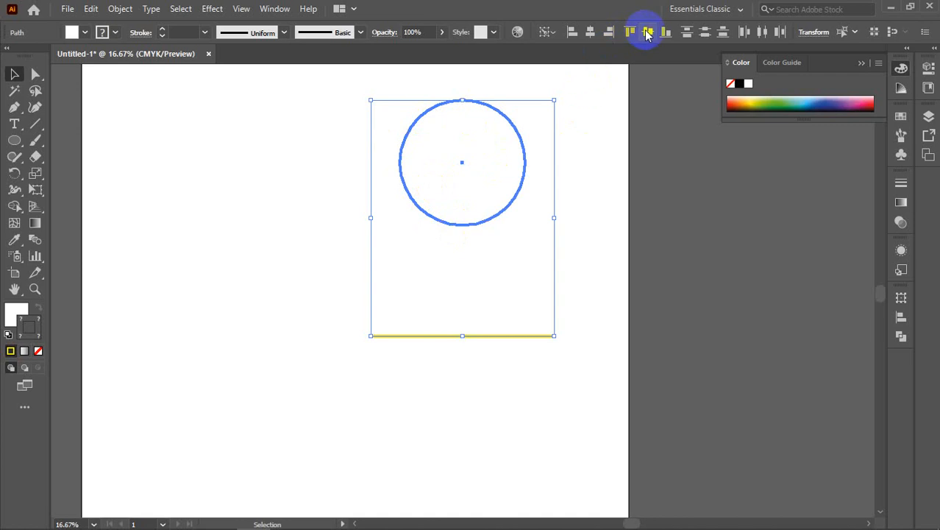
left_click(651, 32)
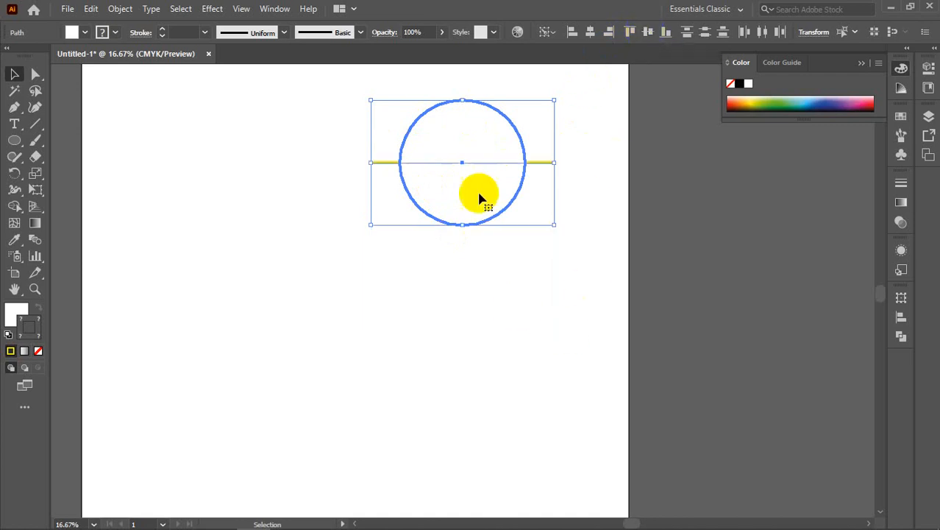
left_click(606, 320)
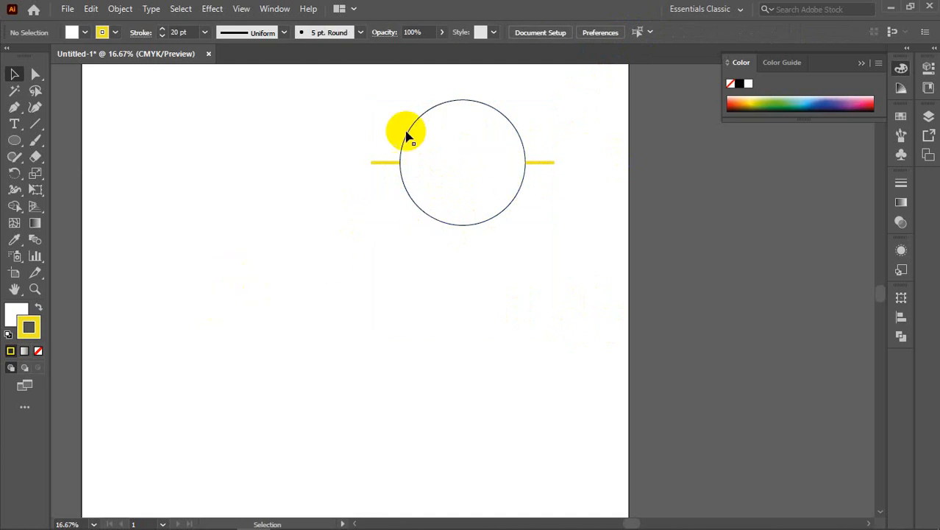
Select and deselect the circle, and review the Preferences and Document Setup settings without changing anything
left_click(455, 146)
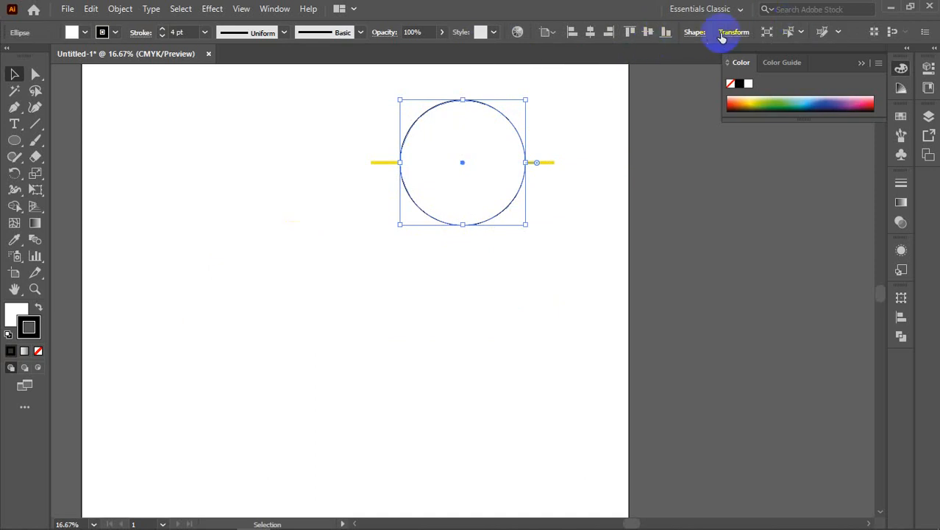
left_click(648, 167)
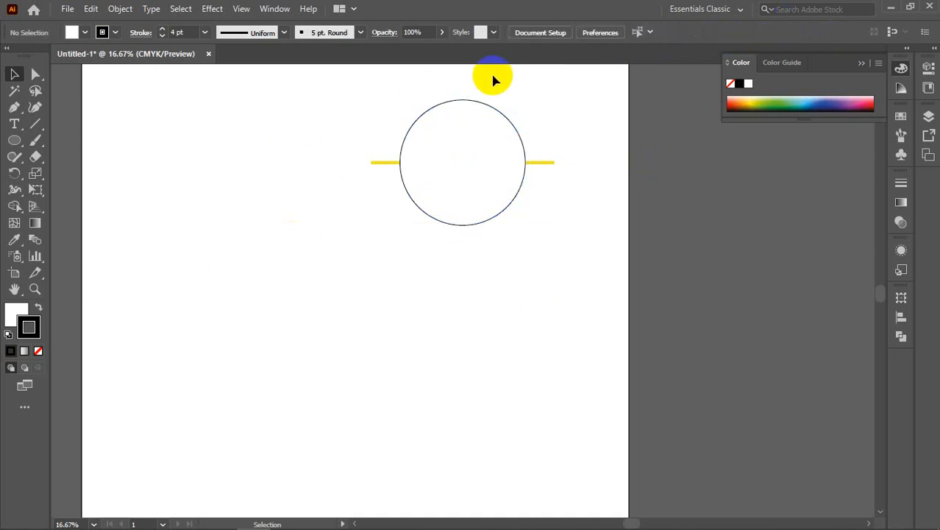
left_click(600, 35)
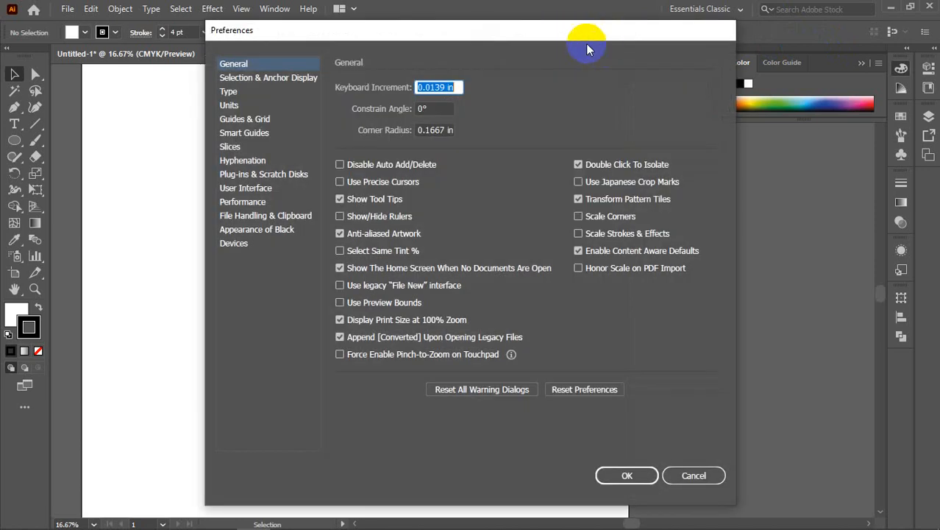
left_click(695, 475)
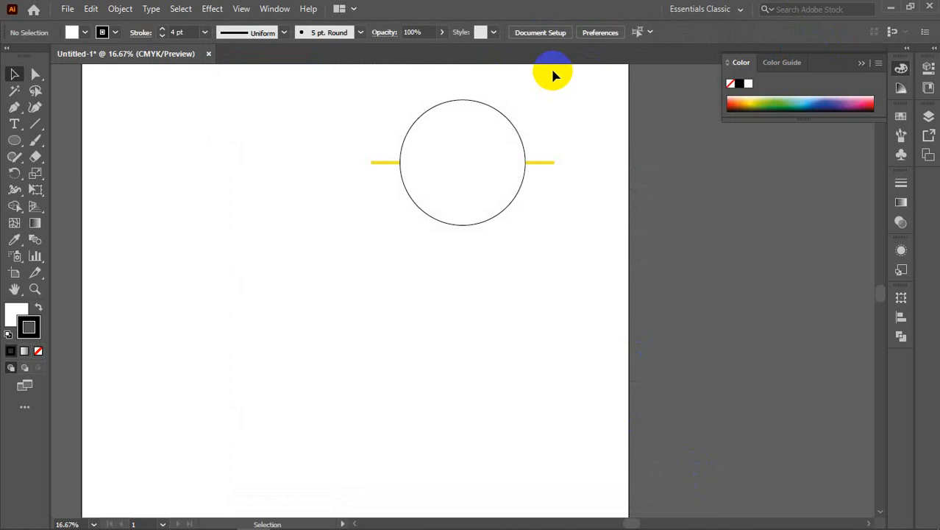
left_click(523, 35)
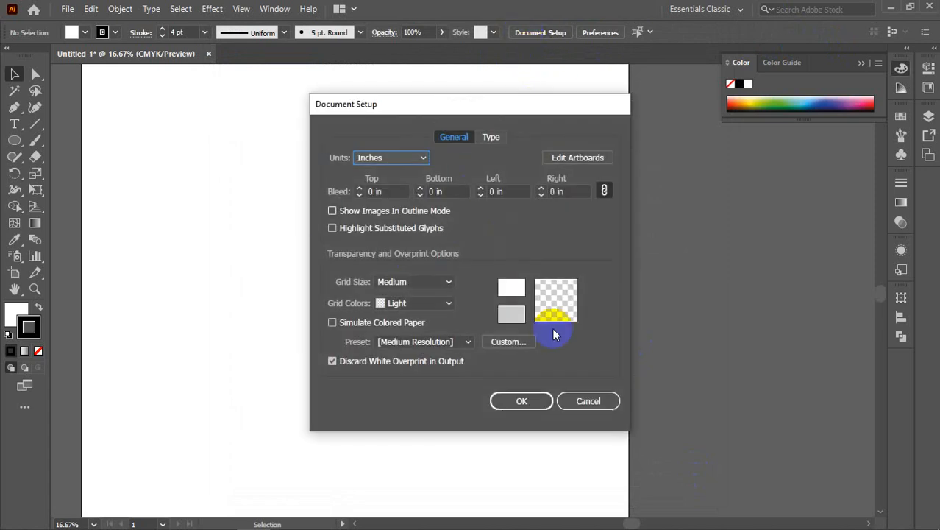
left_click(578, 406)
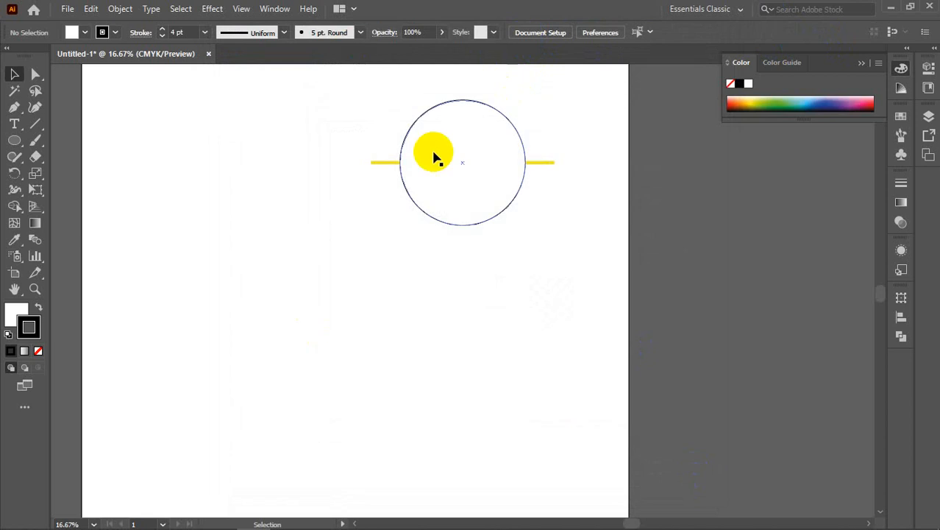
Delete the circle and the yellow line, and close the document without saving
left_click(434, 156)
key("Delete")
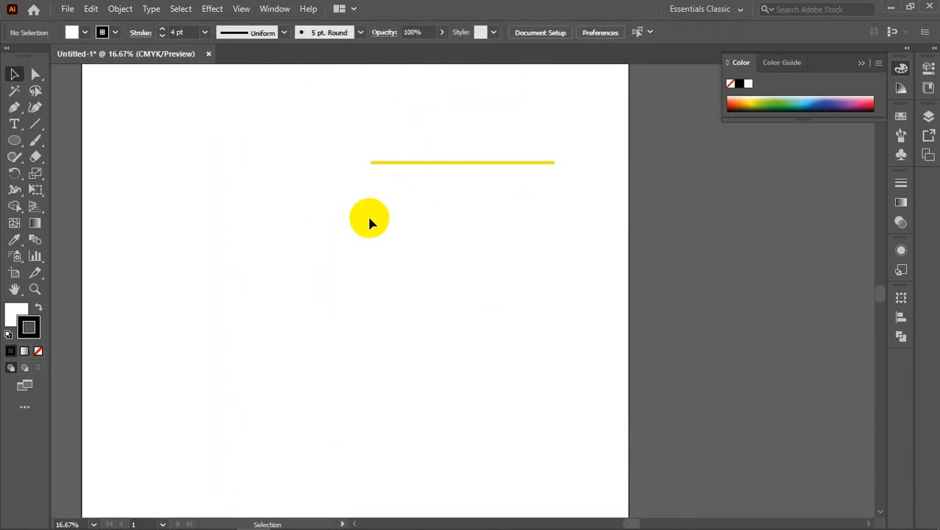
left_click(425, 163)
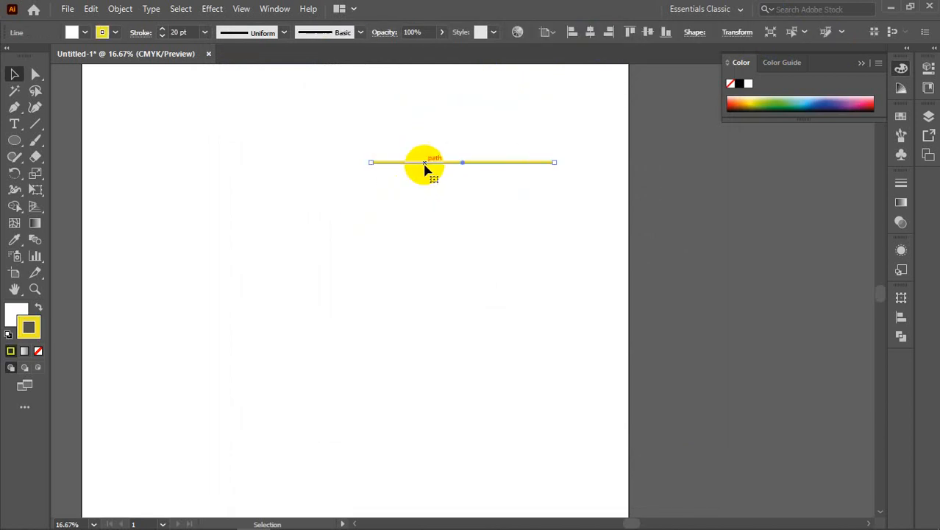
key("Delete")
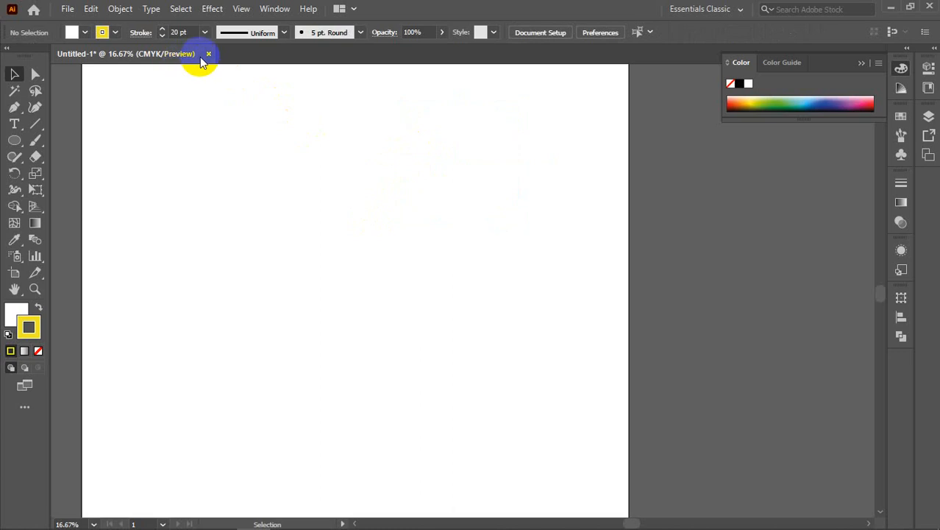
left_click(208, 54)
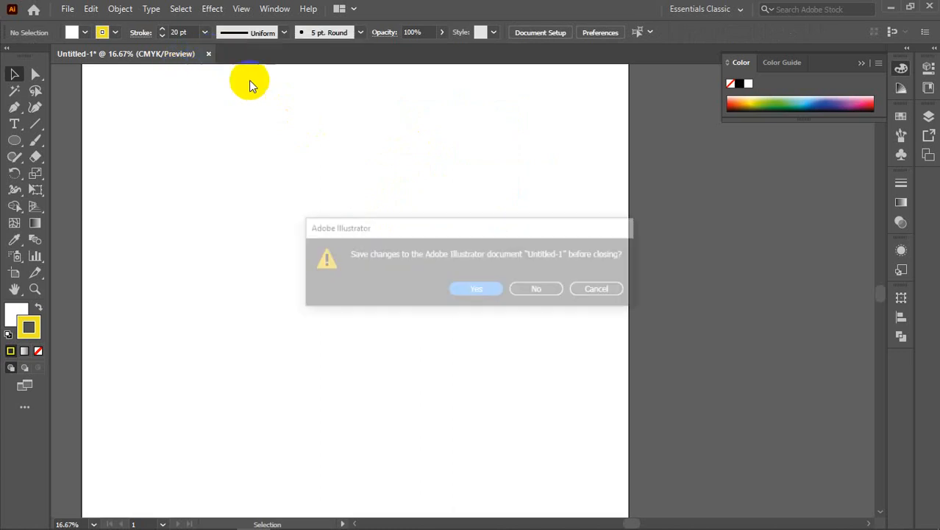
left_click(556, 297)
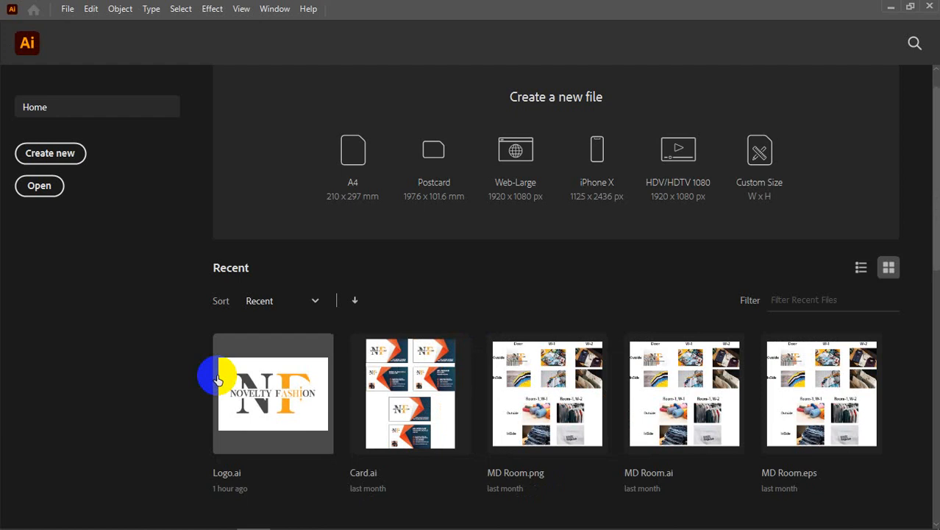
Start a new document, browse the preset categories including Art & Illustration, and choose the Print category's Letter preset
left_click(67, 9)
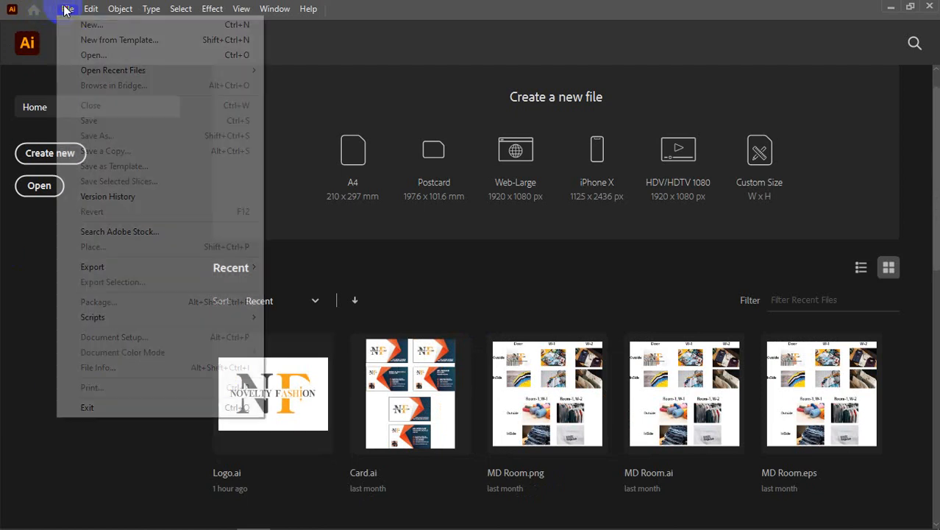
left_click(84, 26)
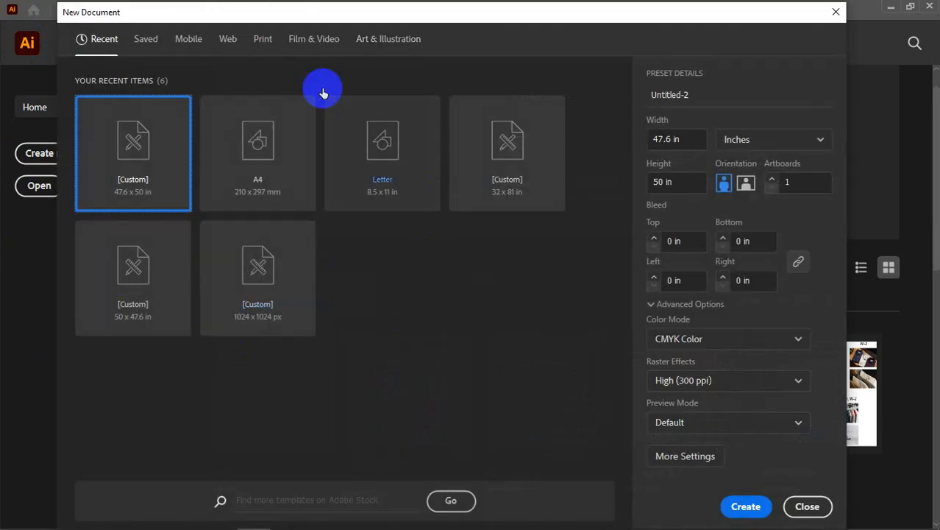
left_click(189, 44)
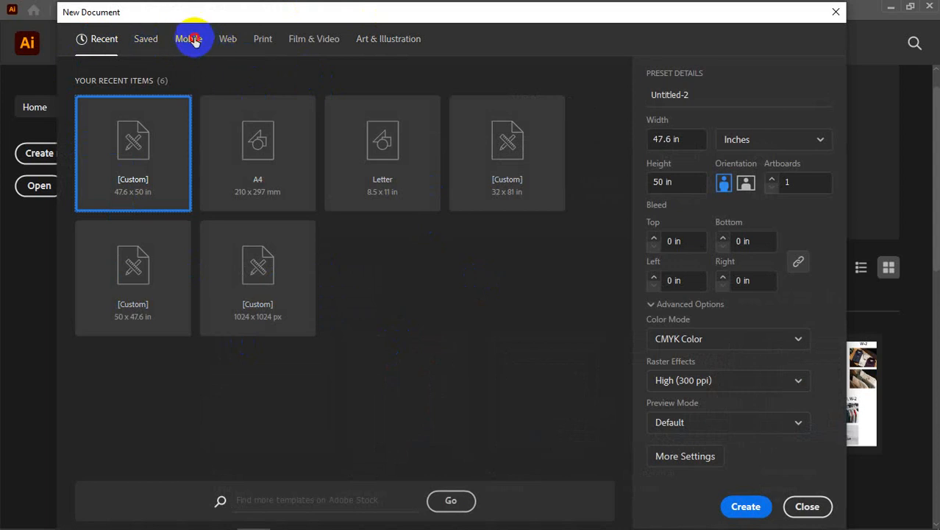
left_click(326, 46)
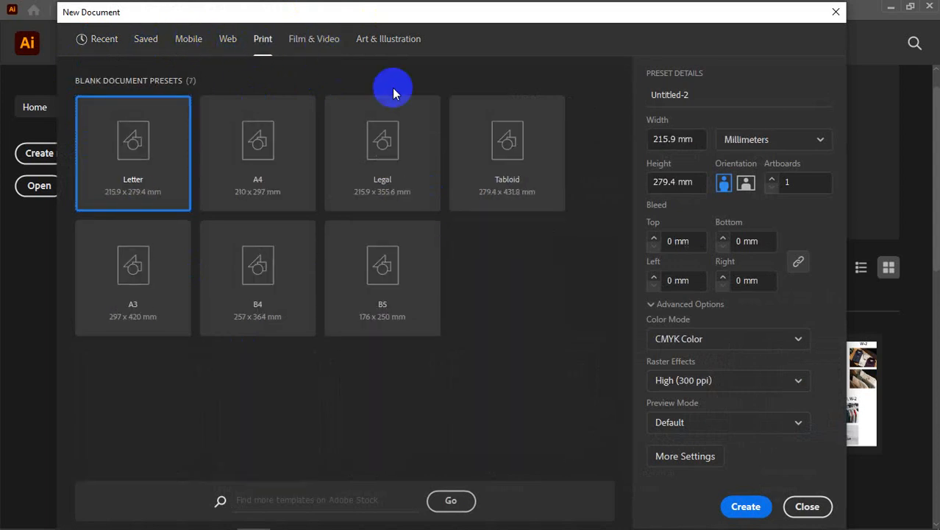
left_click(403, 37)
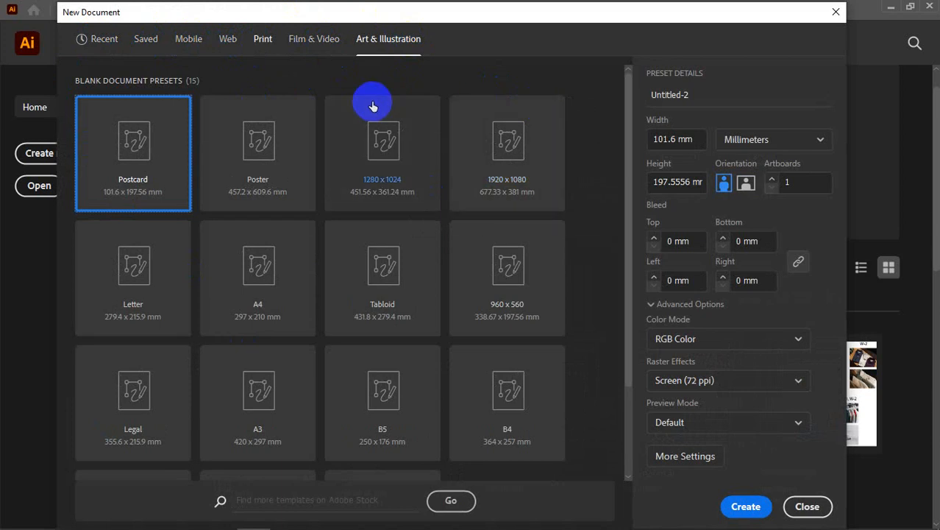
left_click(262, 42)
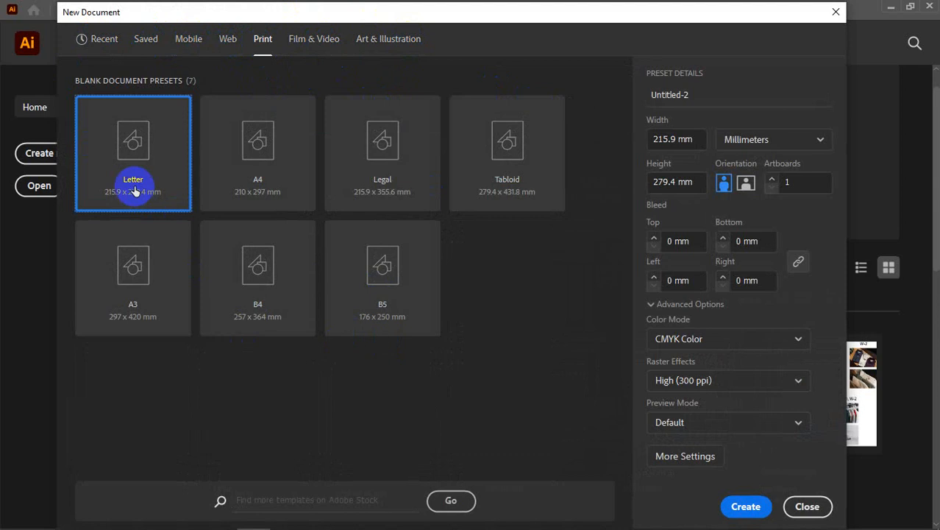
Change the Letter document's units to Inches, try Feet, and return to Inches
left_click(800, 146)
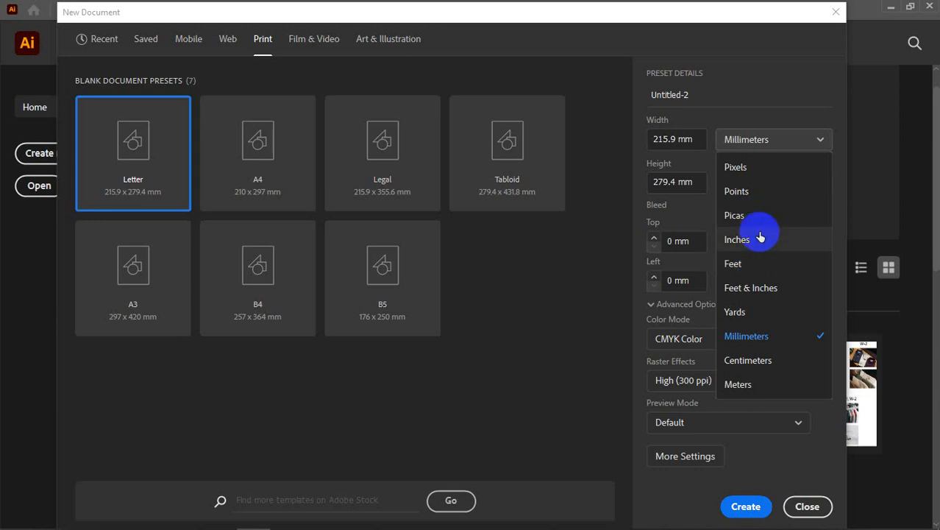
left_click(760, 237)
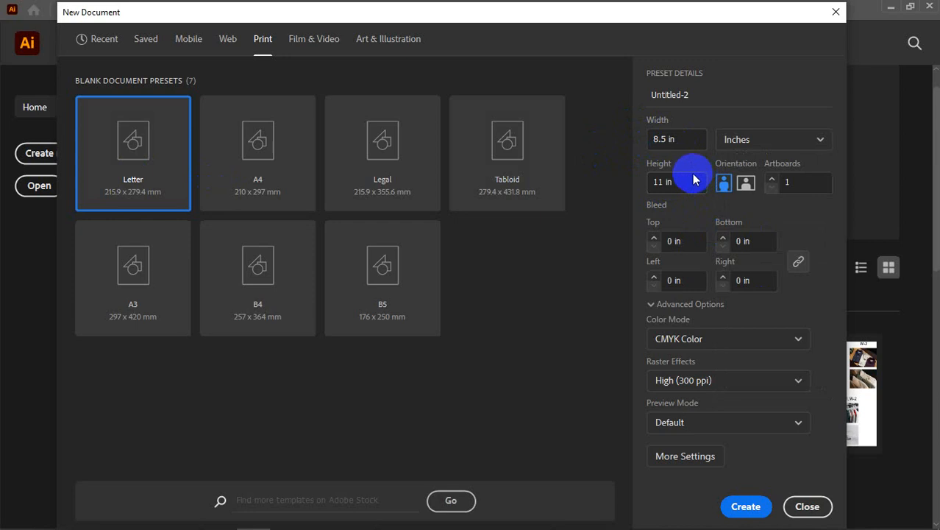
left_click(763, 140)
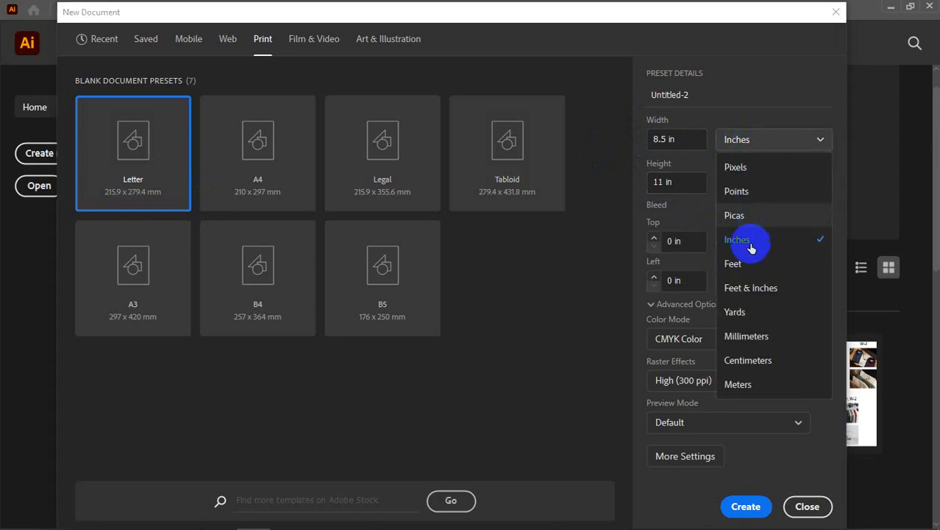
left_click(748, 262)
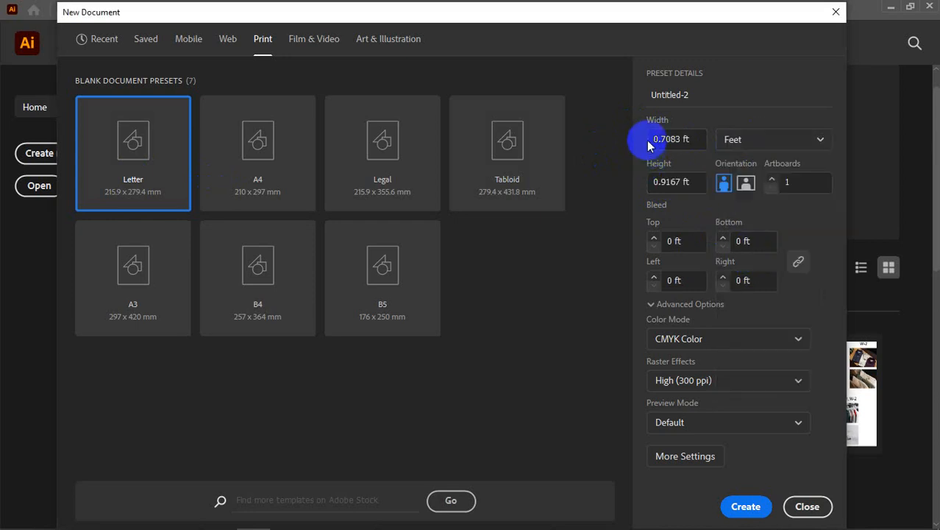
left_click(772, 142)
left_click(760, 237)
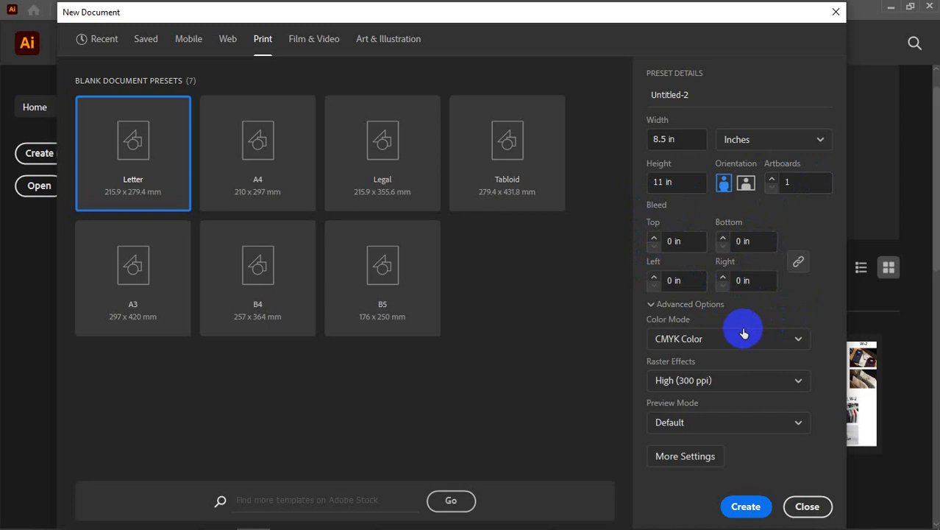
Check the advanced options and the Web presets, and set the Print Letter document's units to Inches
left_click(651, 306)
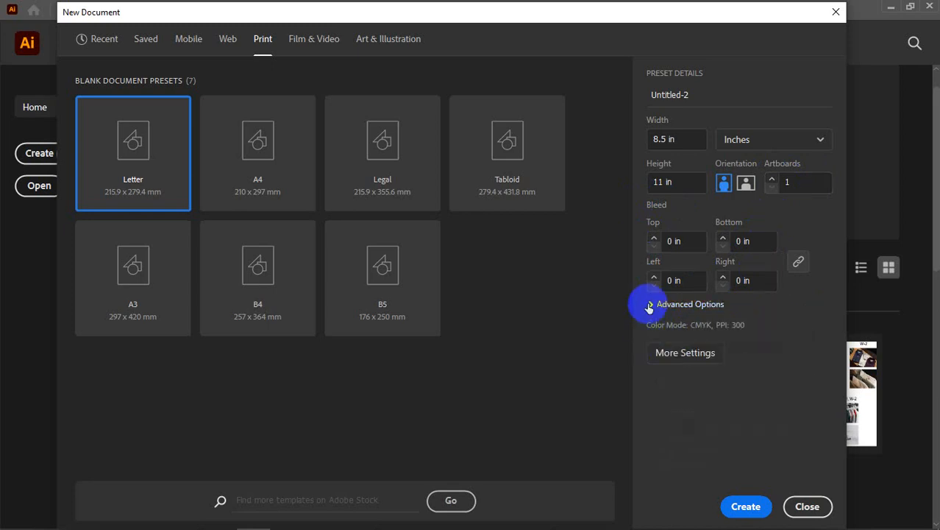
left_click(649, 306)
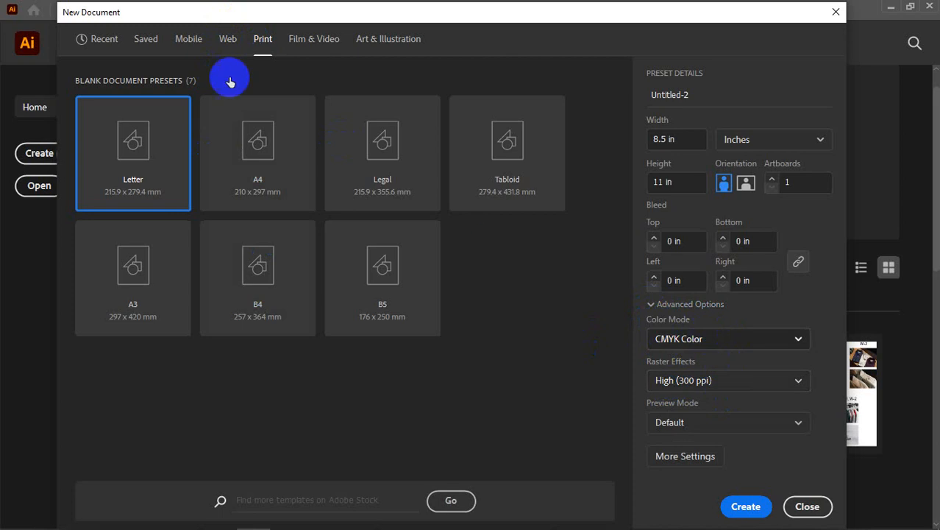
left_click(227, 42)
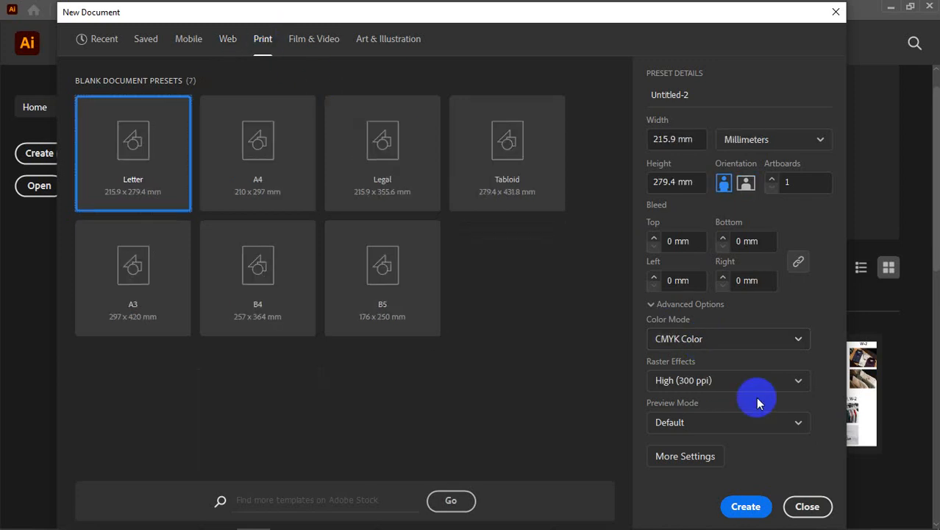
left_click(773, 141)
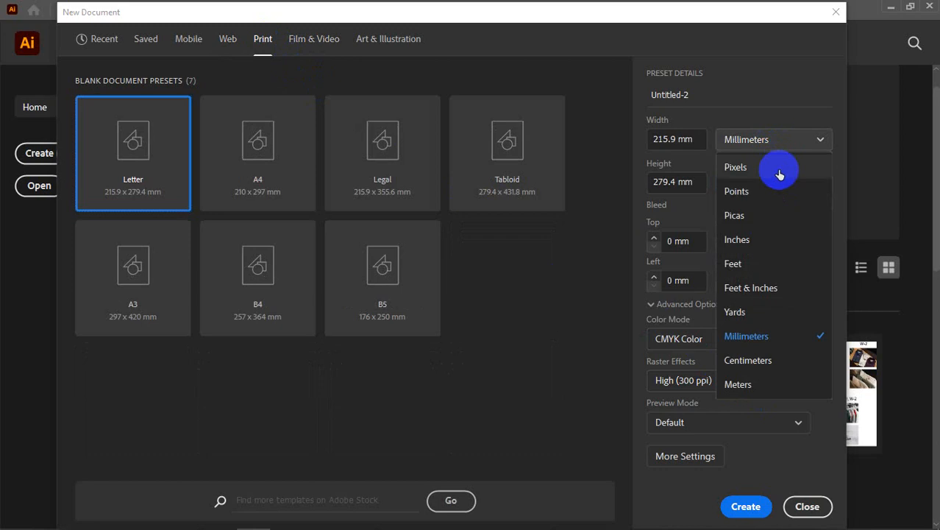
left_click(771, 247)
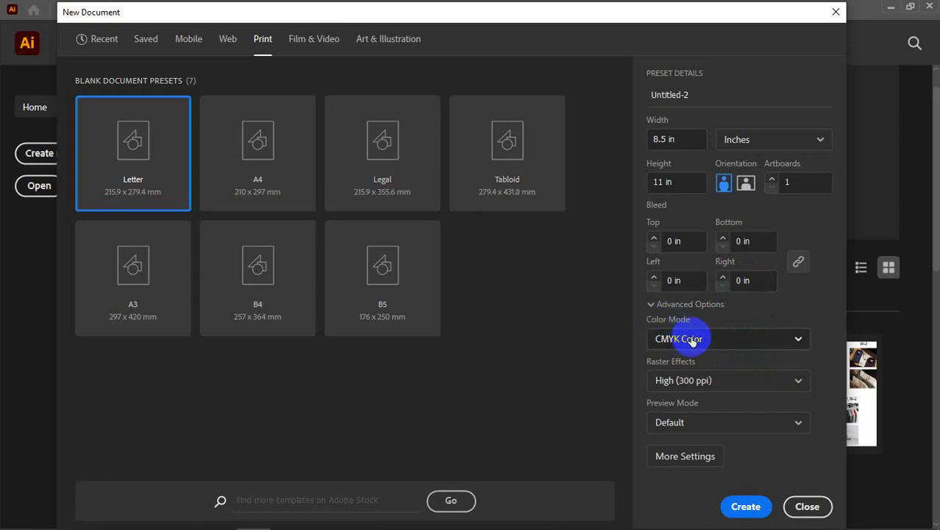
Review the raster effects resolutions for the new Letter document and keep High (300 ppi)
left_click(728, 381)
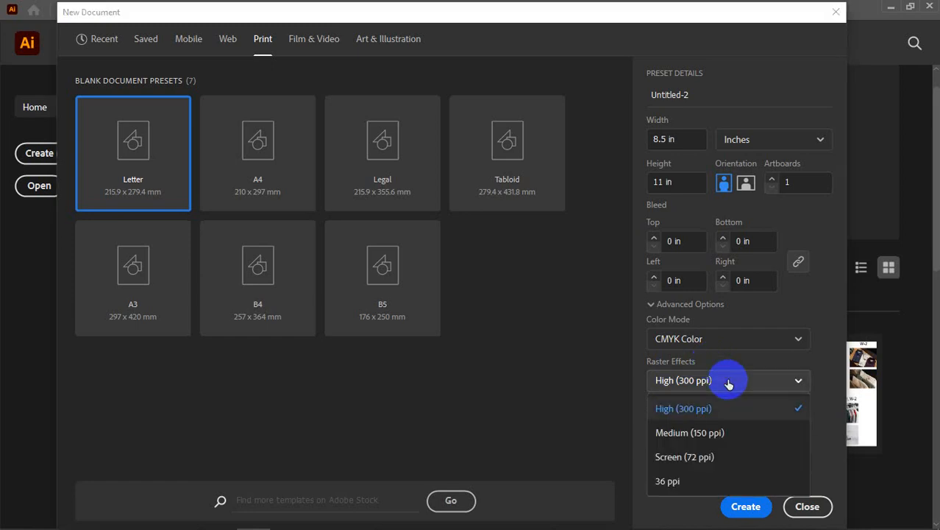
left_click(728, 381)
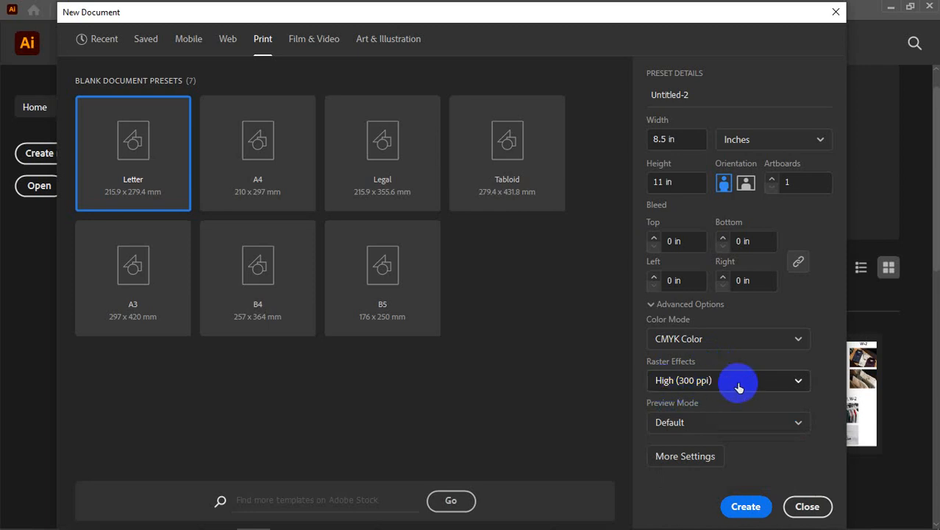
left_click(739, 384)
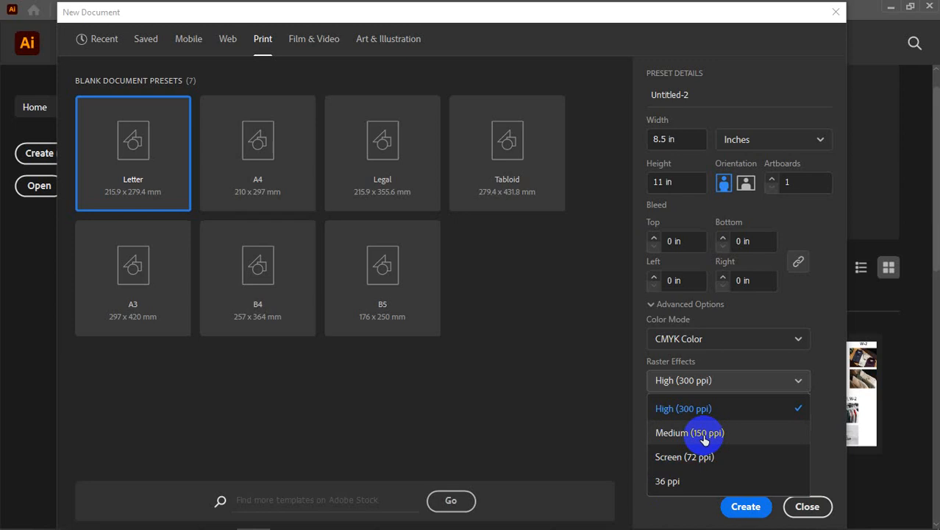
left_click(675, 413)
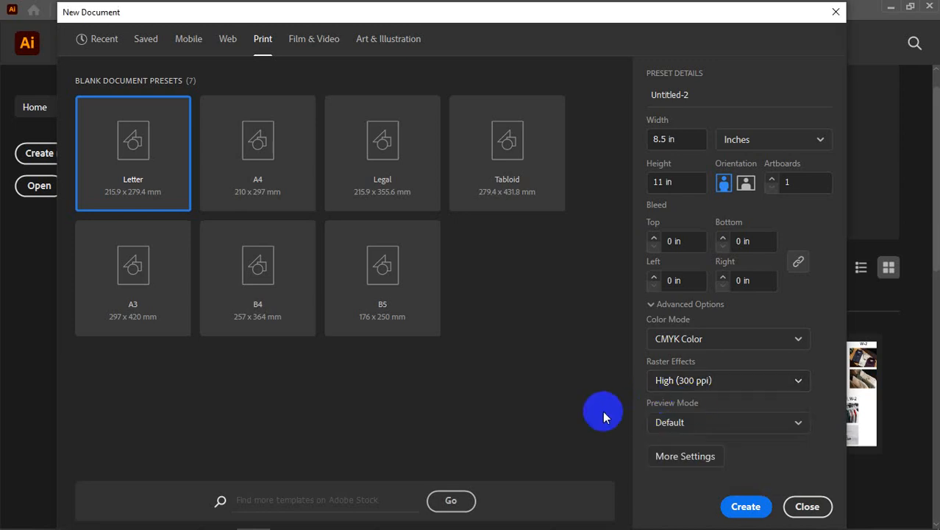
Keep the preview mode at Default and create the Letter document
left_click(713, 423)
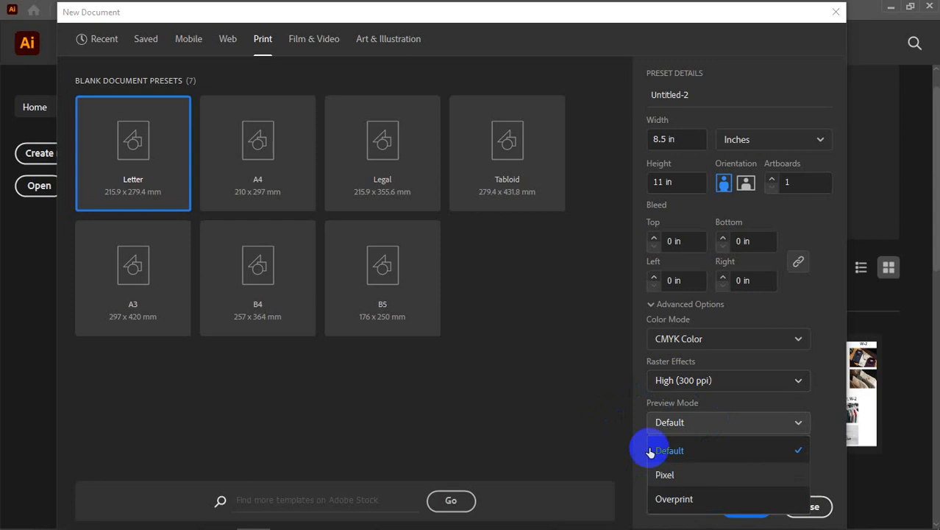
left_click(692, 453)
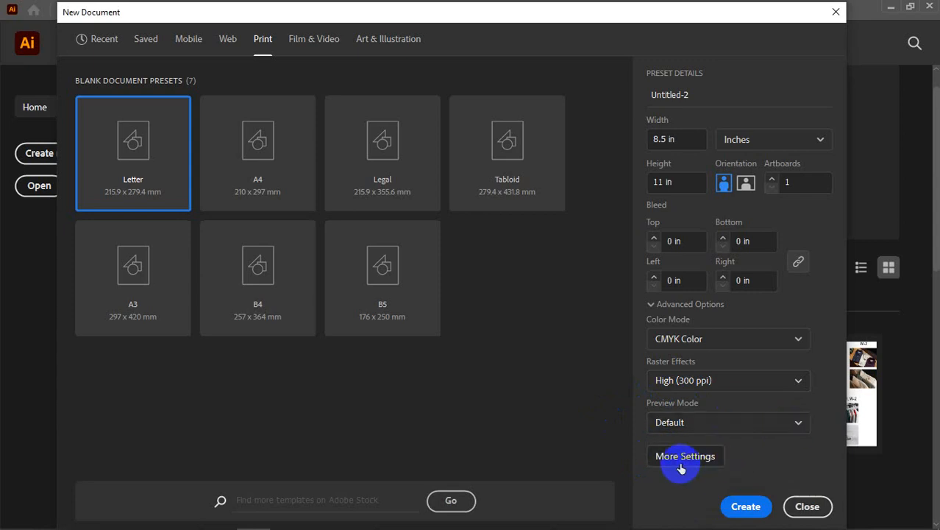
left_click(745, 506)
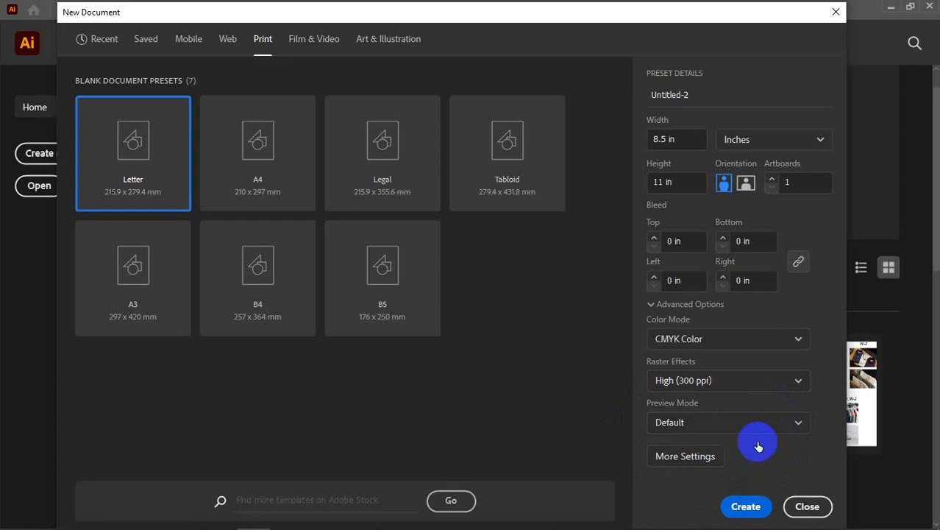
left_click(749, 509)
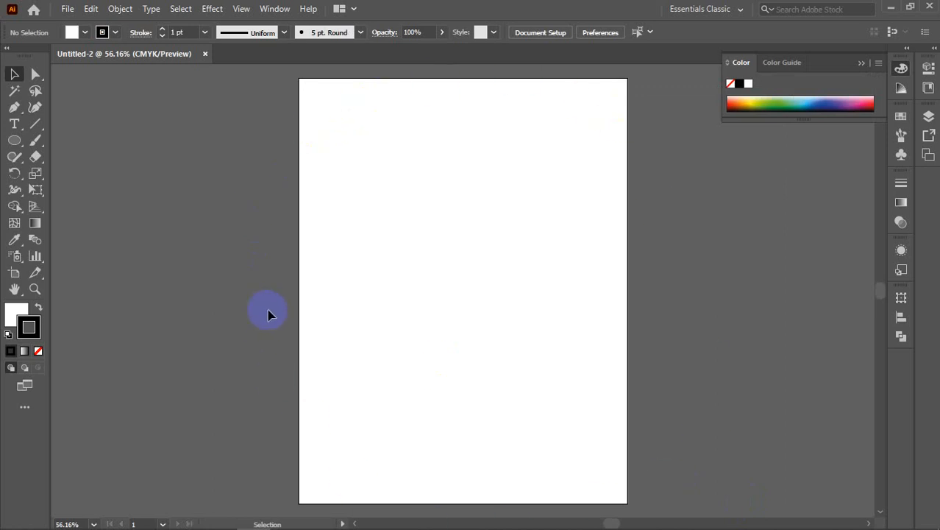
Close the single-artboard document and create a new Letter document in inches with 10 artboards
scroll(267, 309, "down", 8)
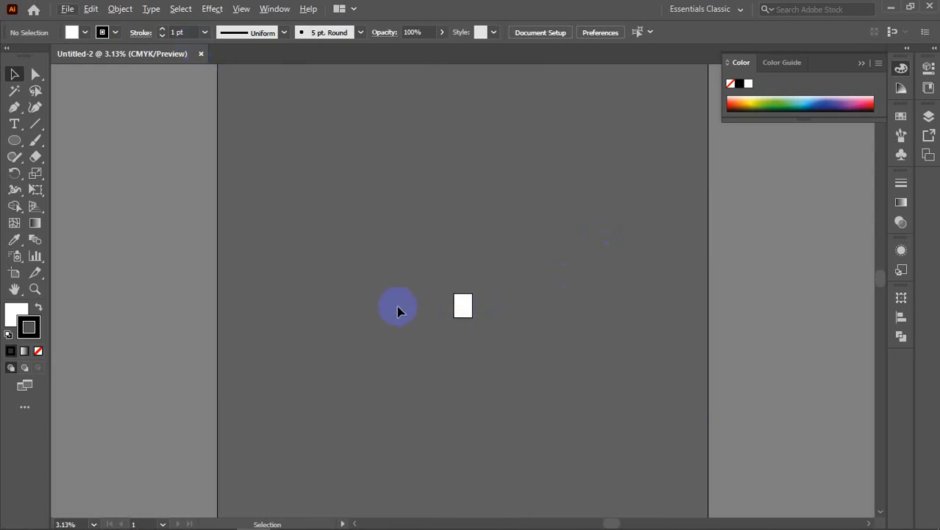
left_click(201, 55)
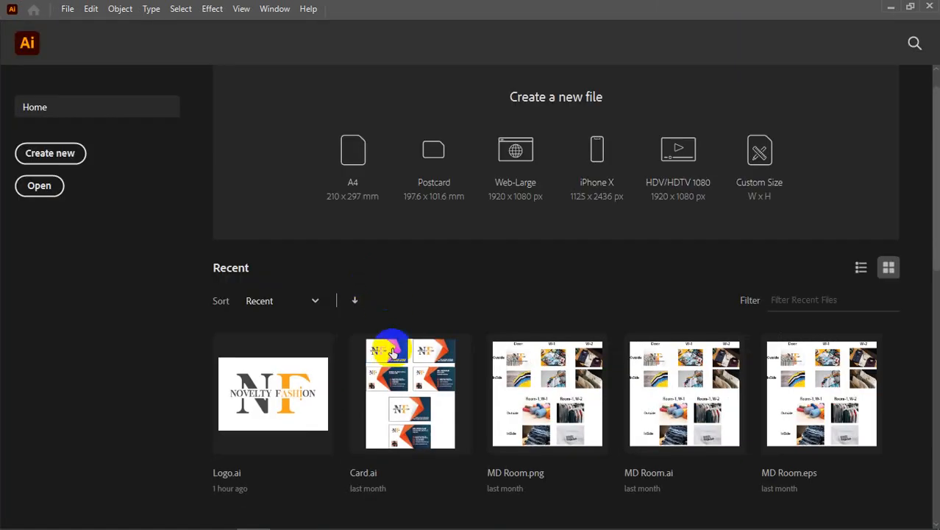
key("ctrl+n")
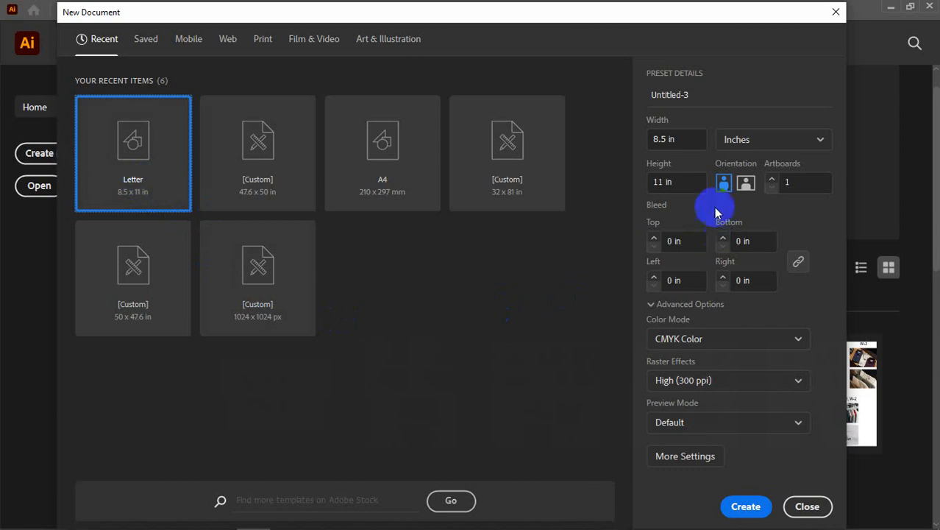
left_click(794, 181)
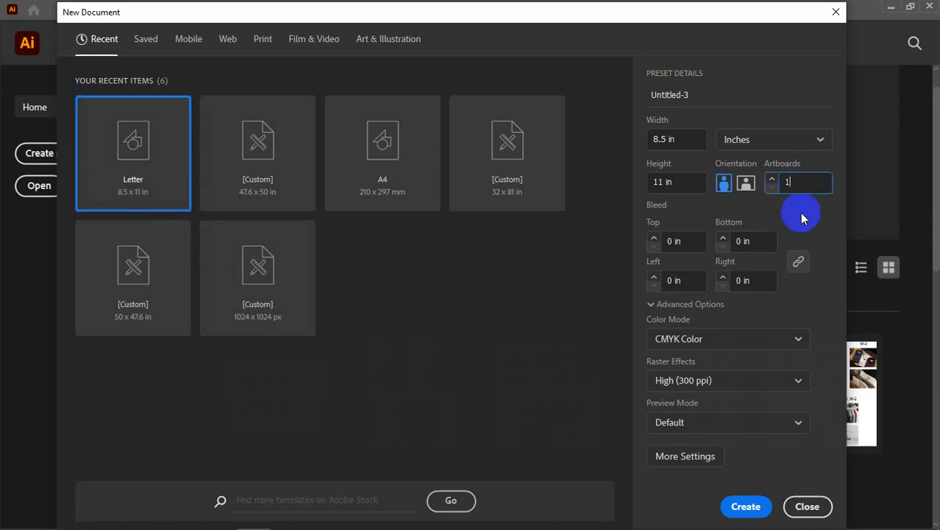
type("0")
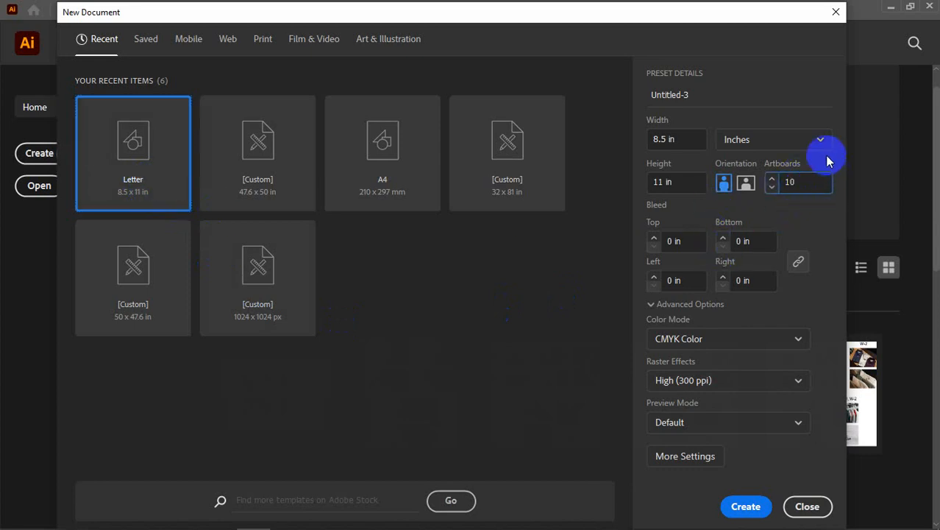
left_click(751, 510)
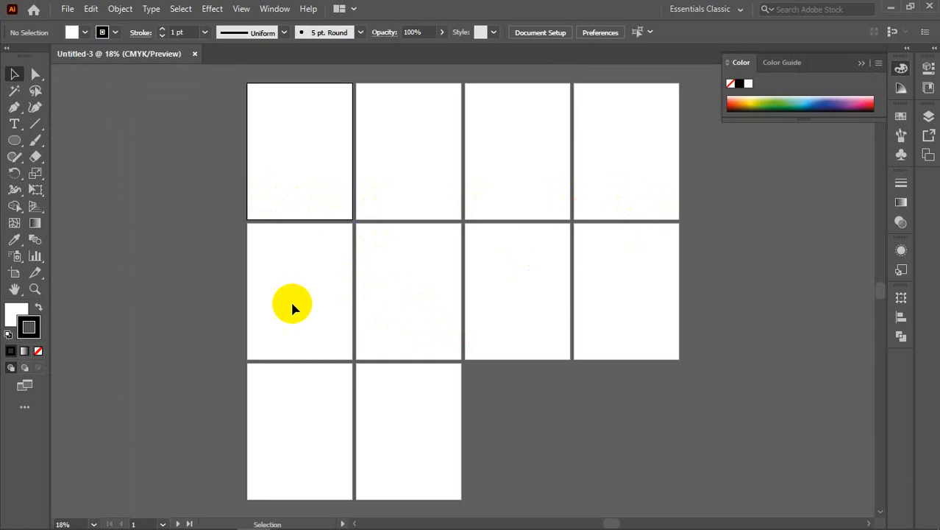
Move Artboards 1, 2 and 3 out of the grid to separate positions with the Artboard tool
scroll(263, 309, "down", 6)
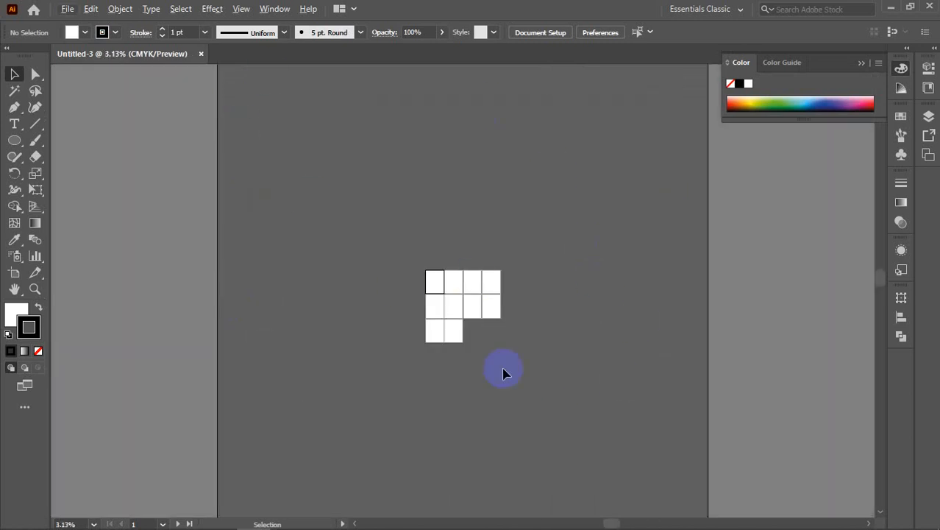
scroll(453, 299, "up", 1)
scroll(453, 299, "up", 2)
scroll(492, 336, "up", 2)
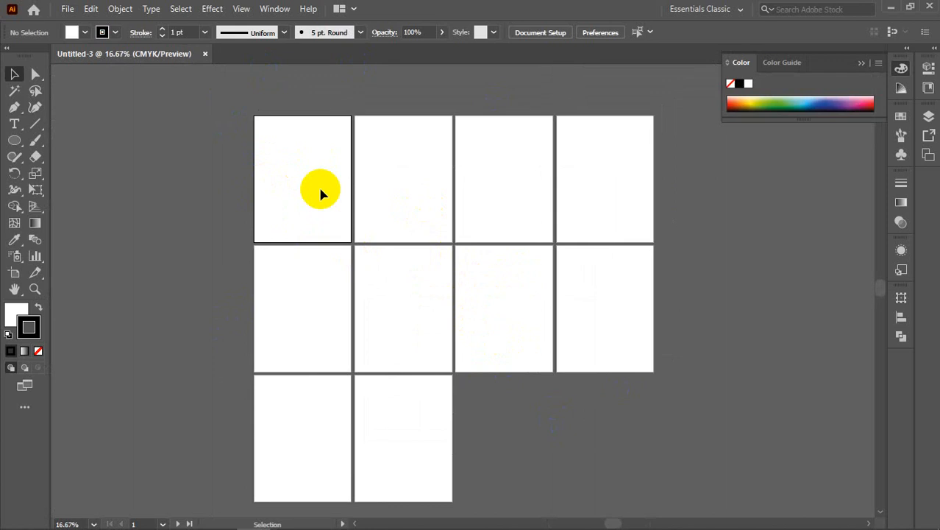
left_click(16, 273)
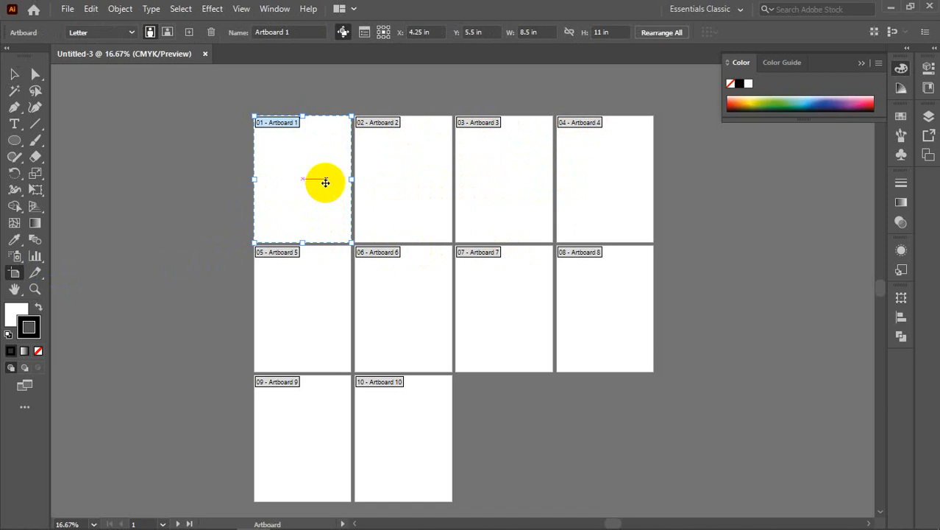
left_click_drag(311, 172, 142, 146)
left_click_drag(387, 188, 327, 107)
left_click_drag(518, 72, 518, 70)
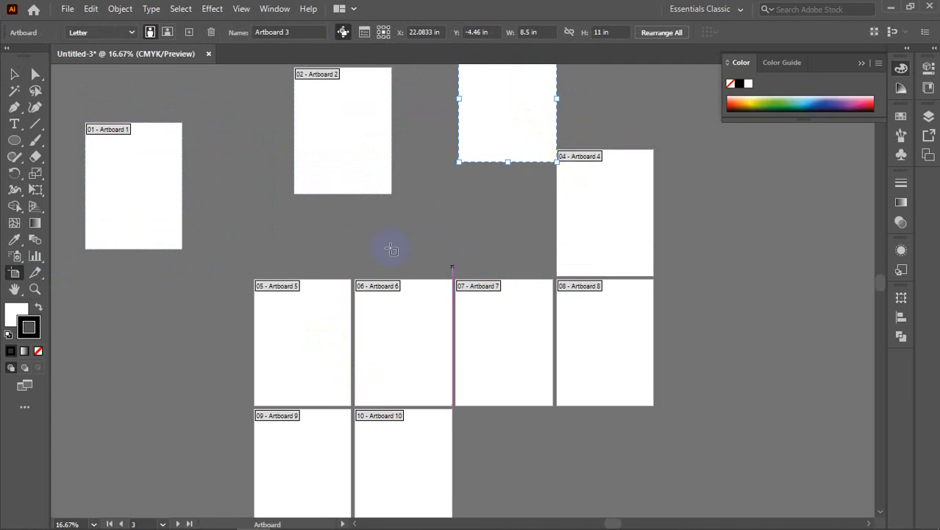
Enlarge Artboard 1 freehand to about 11.19 in wide and 25.01 in high
left_click(107, 212)
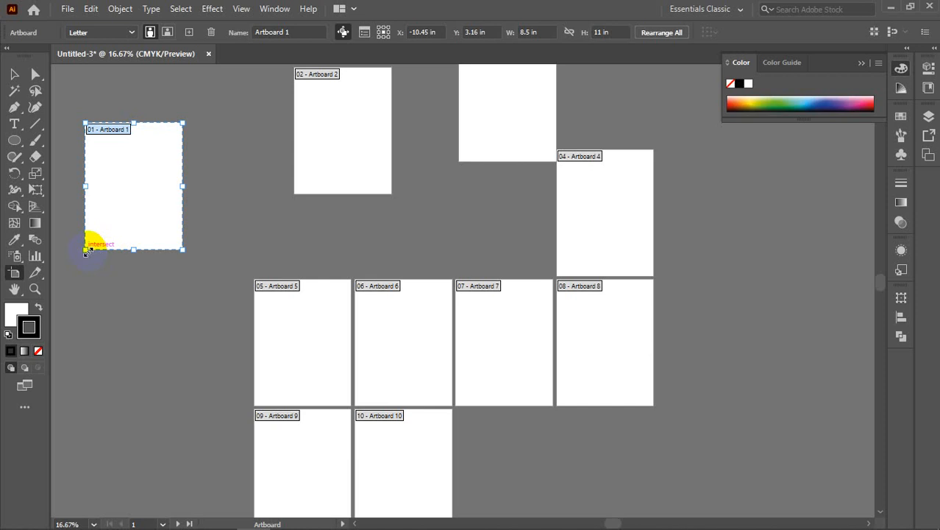
left_click_drag(87, 250, 67, 382)
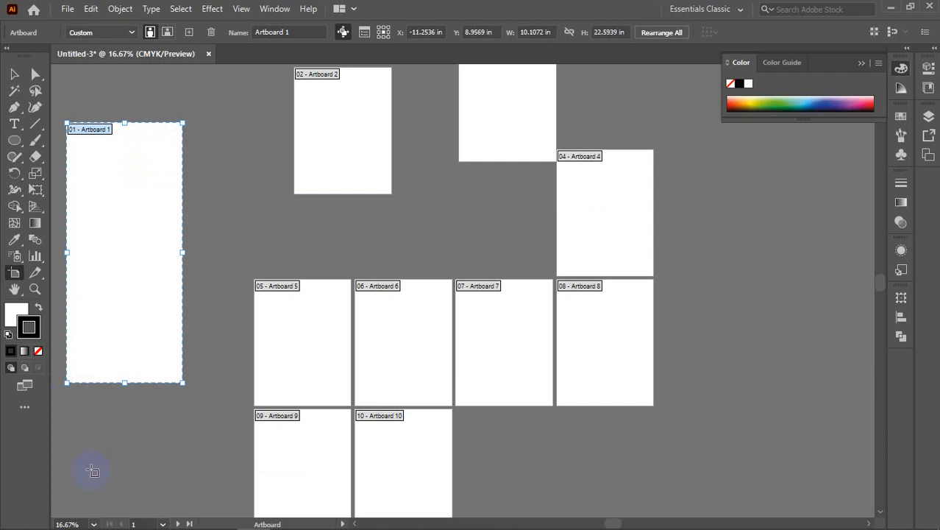
left_click(127, 200)
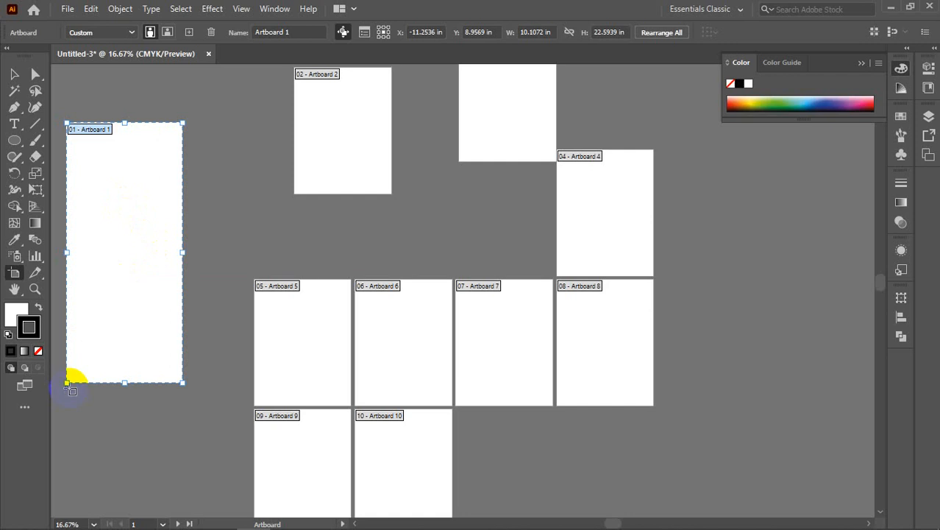
left_click_drag(72, 380, 123, 253)
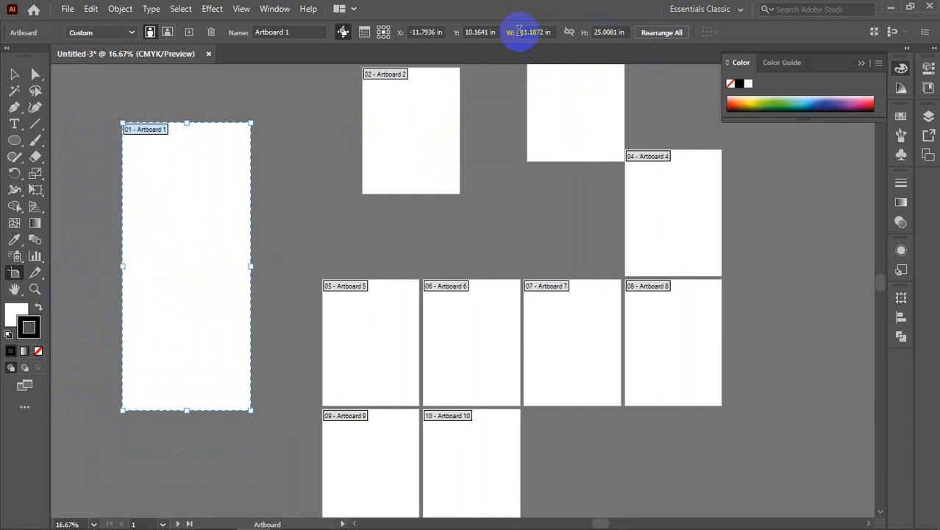
left_click(543, 35)
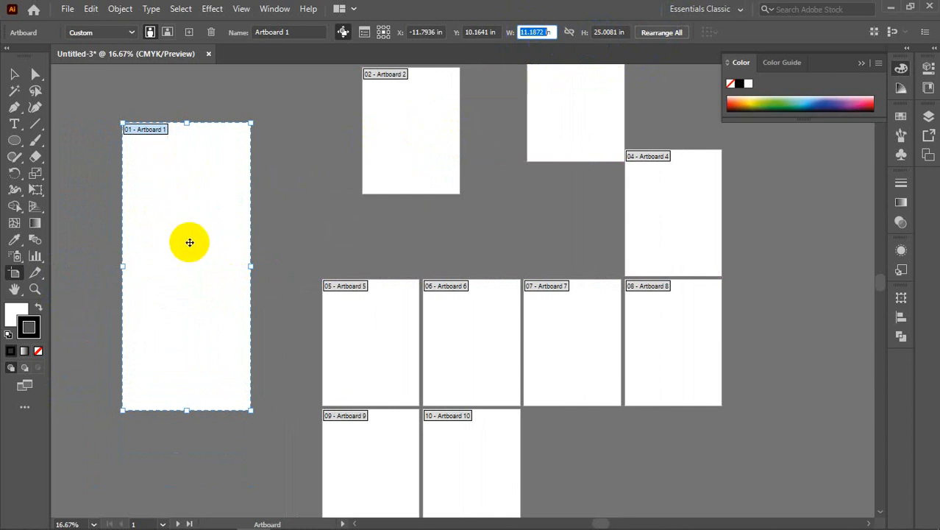
left_click(189, 242)
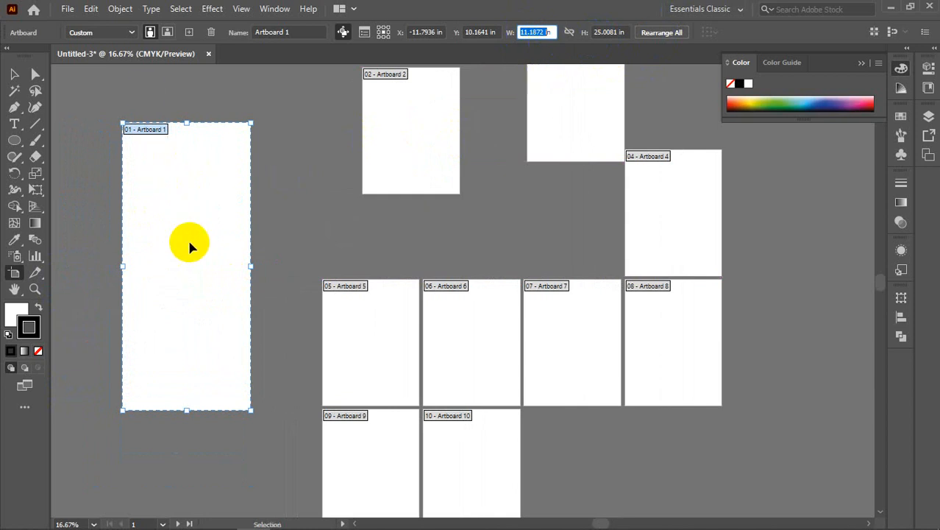
Leave artboard editing and undo the resizing of Artboard 1 and the moves of the first three artboards
left_click(14, 73)
key("ctrl+z")
key("ctrl+z")
key("ctrl+z")
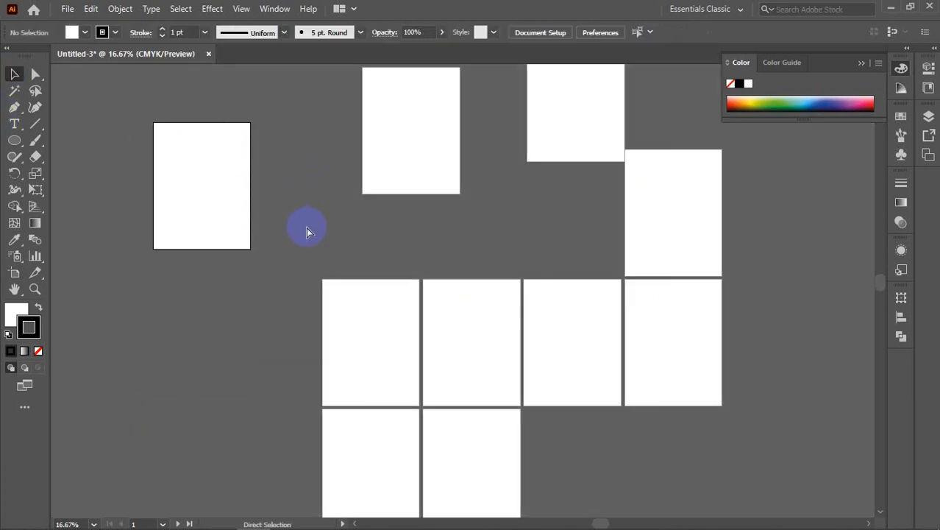
key("ctrl+z")
key("ctrl+z")
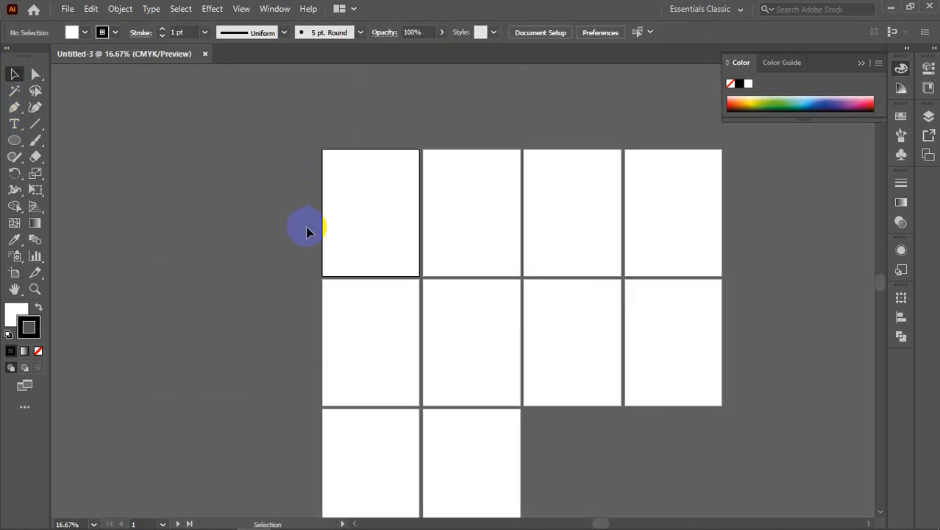
Examine the layout of the ten artboards, both up close and as a whole grid
scroll(306, 228, "down", 4)
scroll(665, 240, "up", 2)
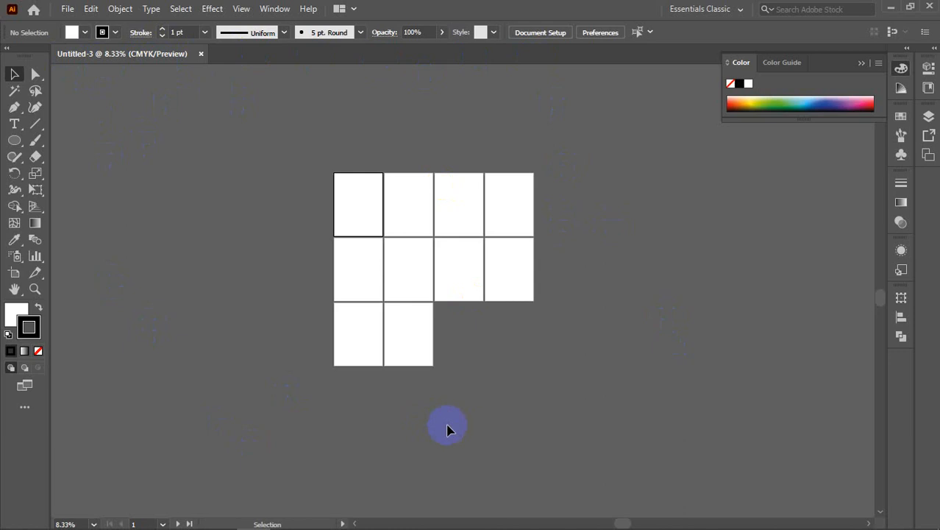
scroll(448, 428, "up", 2)
scroll(351, 298, "up", 5)
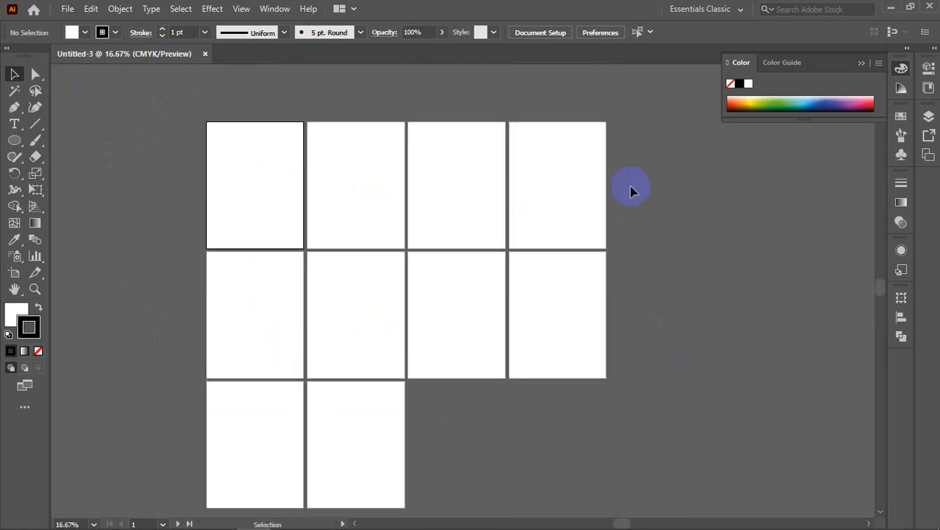
scroll(223, 127, "up", 2)
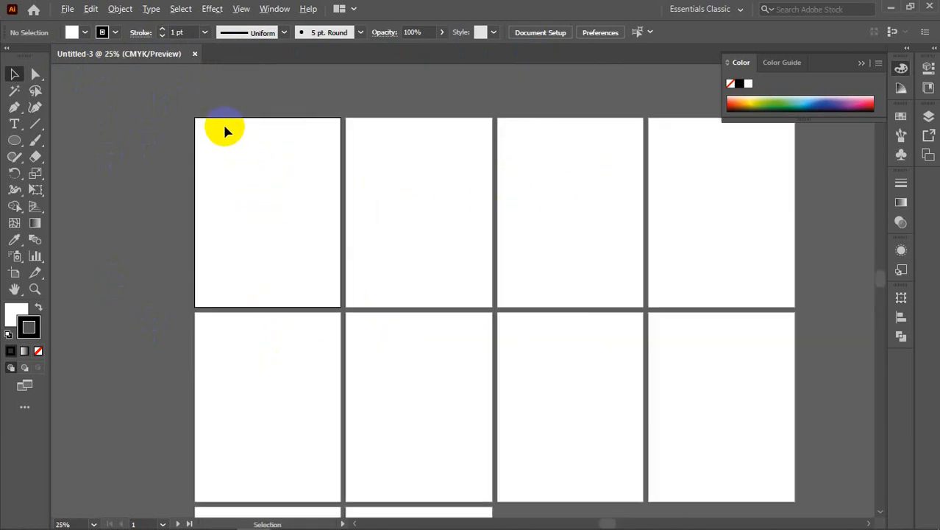
scroll(275, 324, "down", 1)
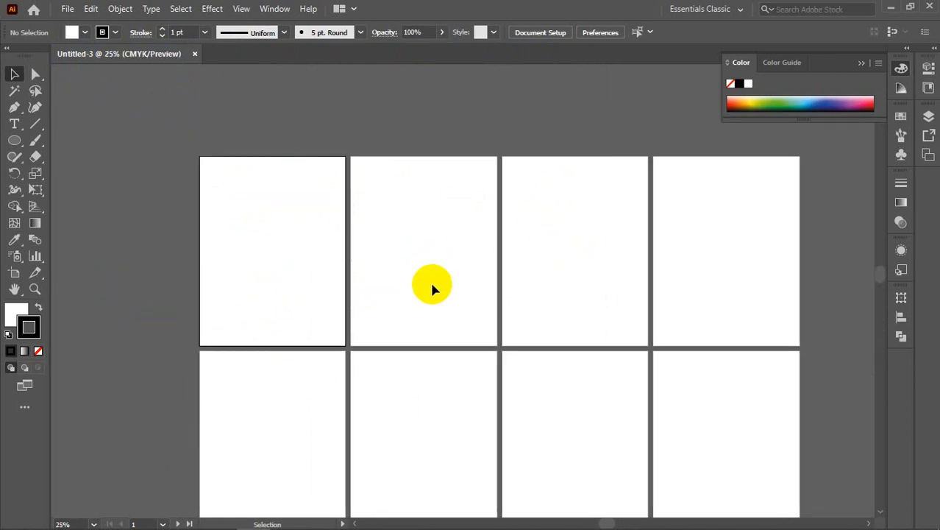
scroll(411, 243, "down", 2)
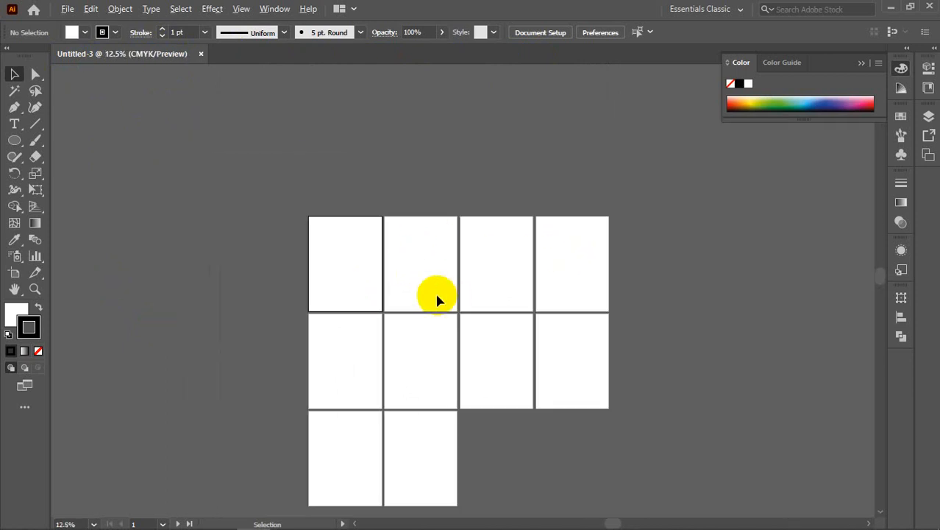
scroll(436, 298, "up", 2)
scroll(409, 230, "down", 2)
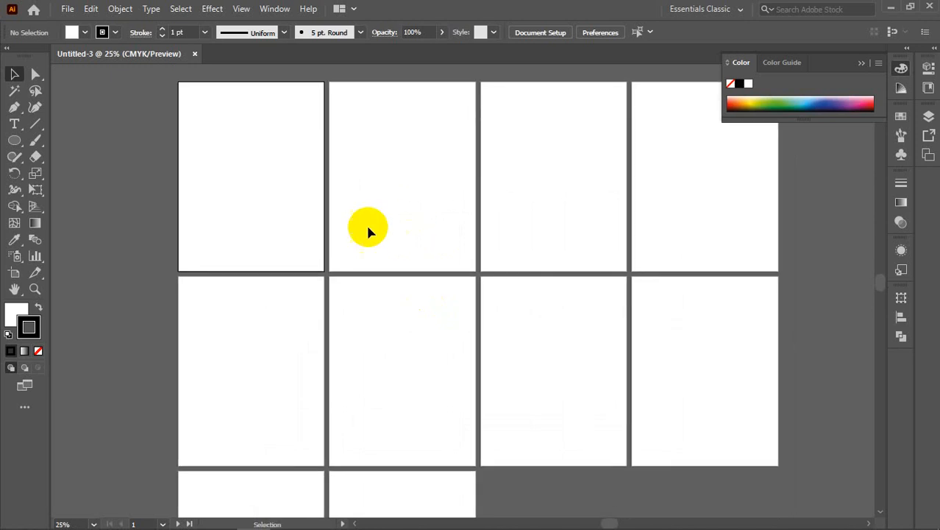
scroll(318, 234, "down", 2)
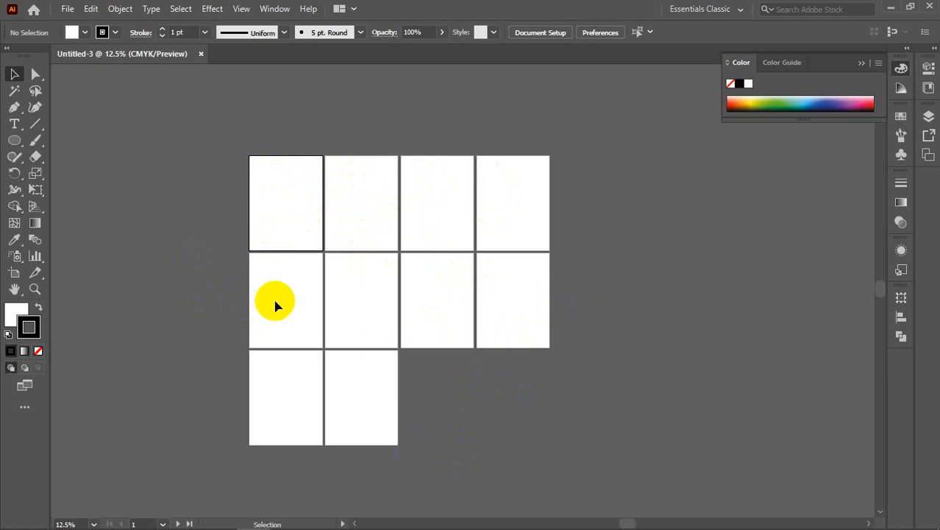
scroll(361, 309, "down", 2)
scroll(365, 326, "up", 2)
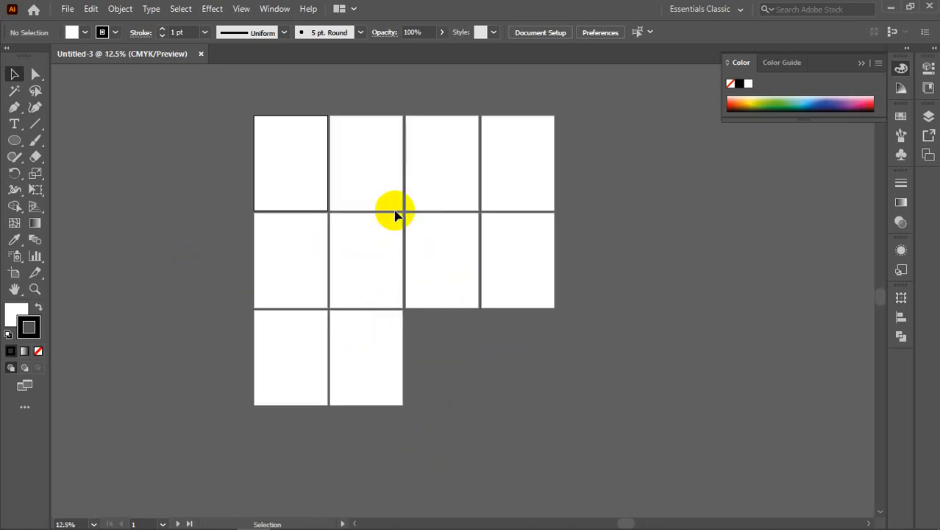
scroll(395, 214, "down", 1)
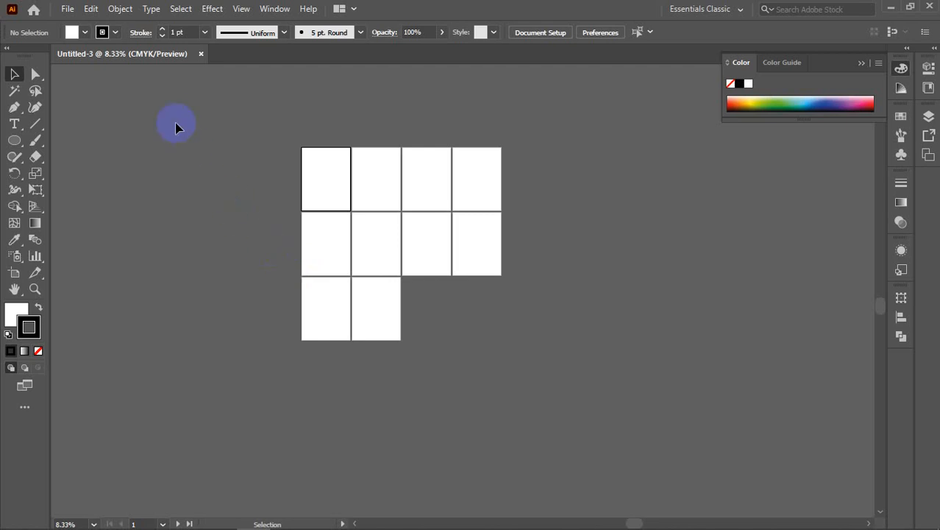
mouse_move(709, 524)
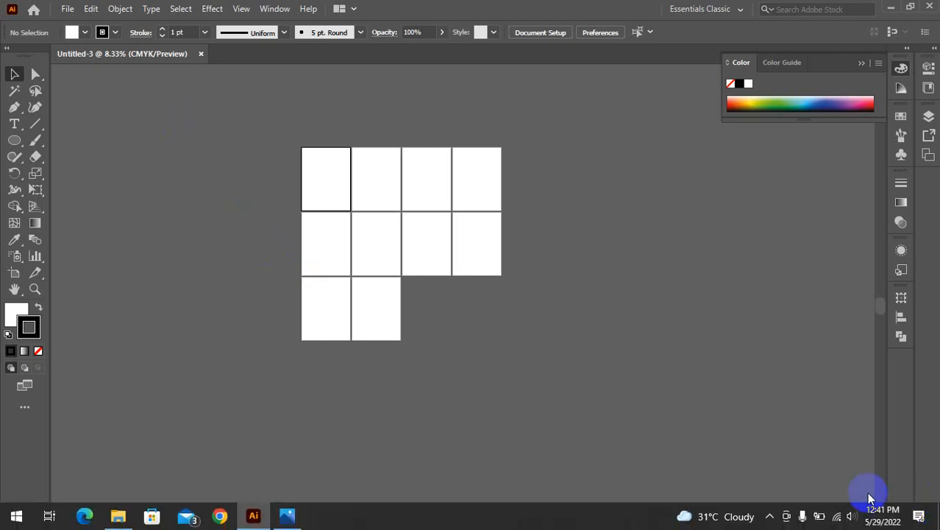